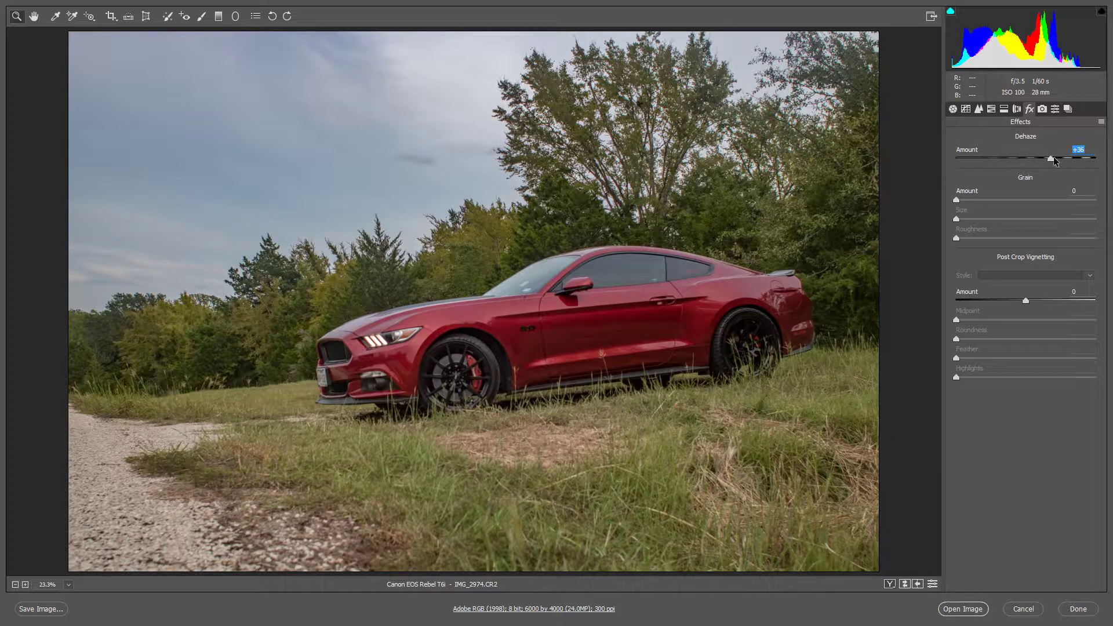
# Add three points to the RGB point curve: deep shadows at input 29, output 30, darker midtones at 73, 77, and one in the midtones.
pyautogui.click(953, 109)
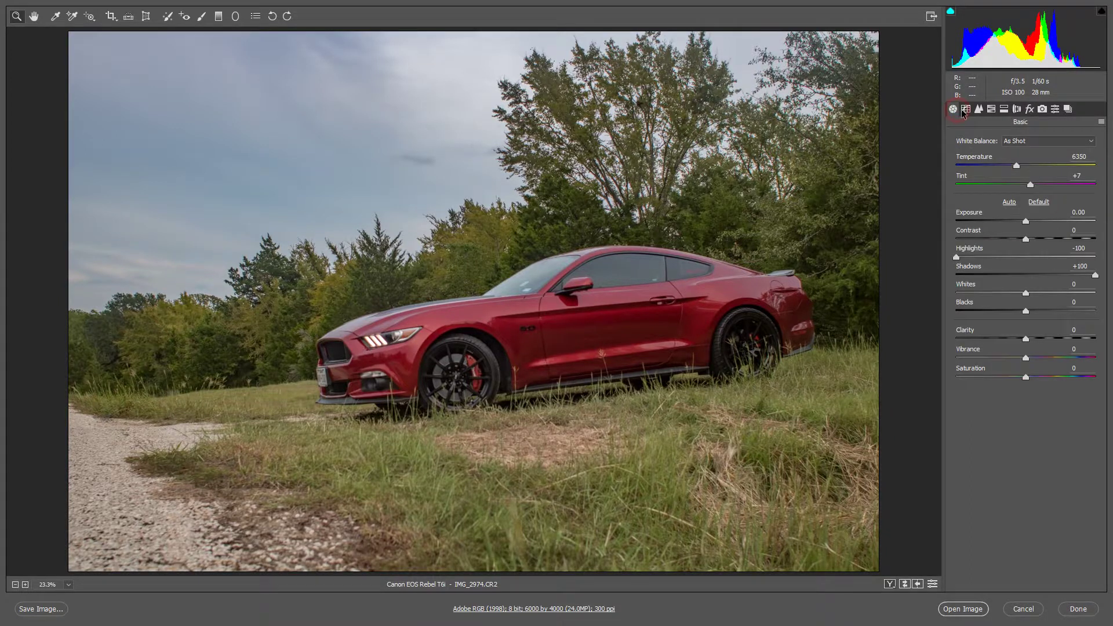
pyautogui.click(965, 109)
pyautogui.click(968, 324)
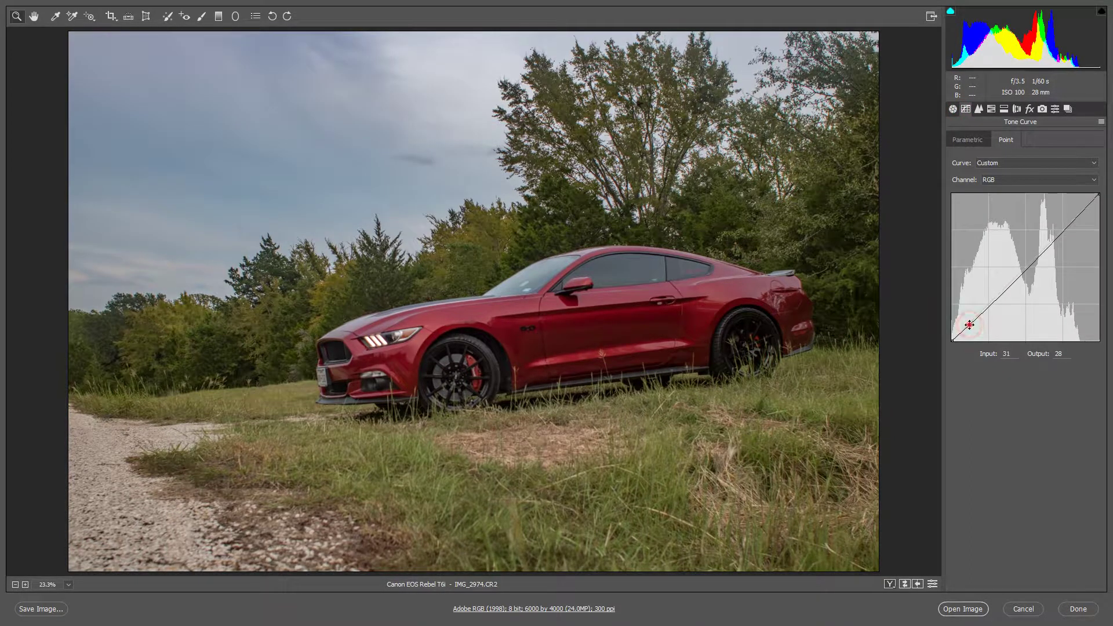
pyautogui.moveTo(969, 324); pyautogui.dragTo(969, 323)
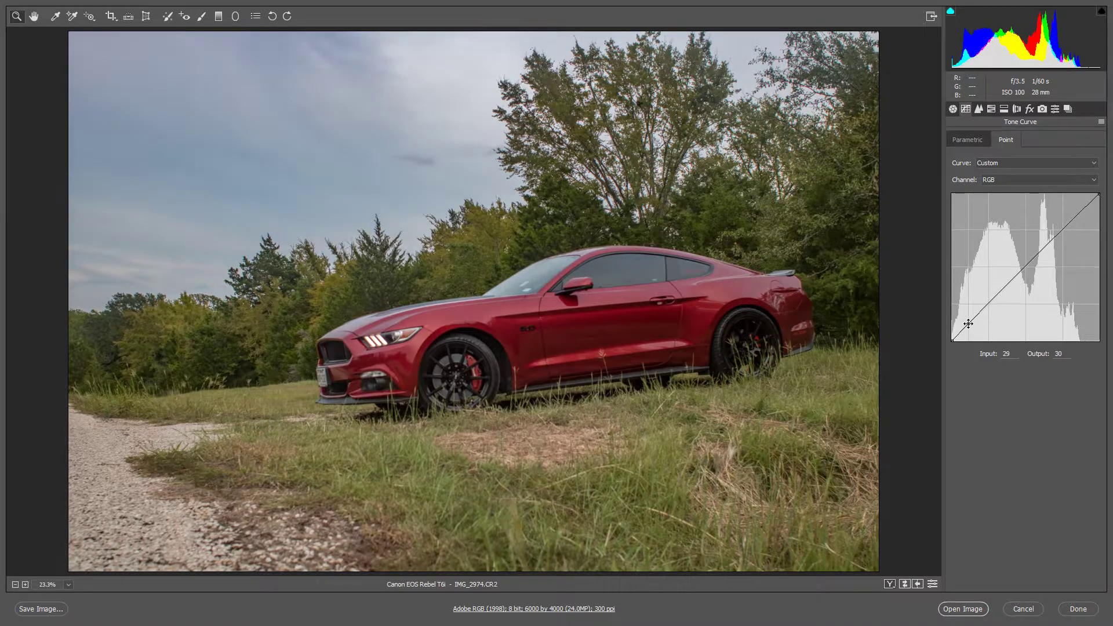
pyautogui.moveTo(1027, 266); pyautogui.dragTo(1027, 264)
pyautogui.click(993, 296)
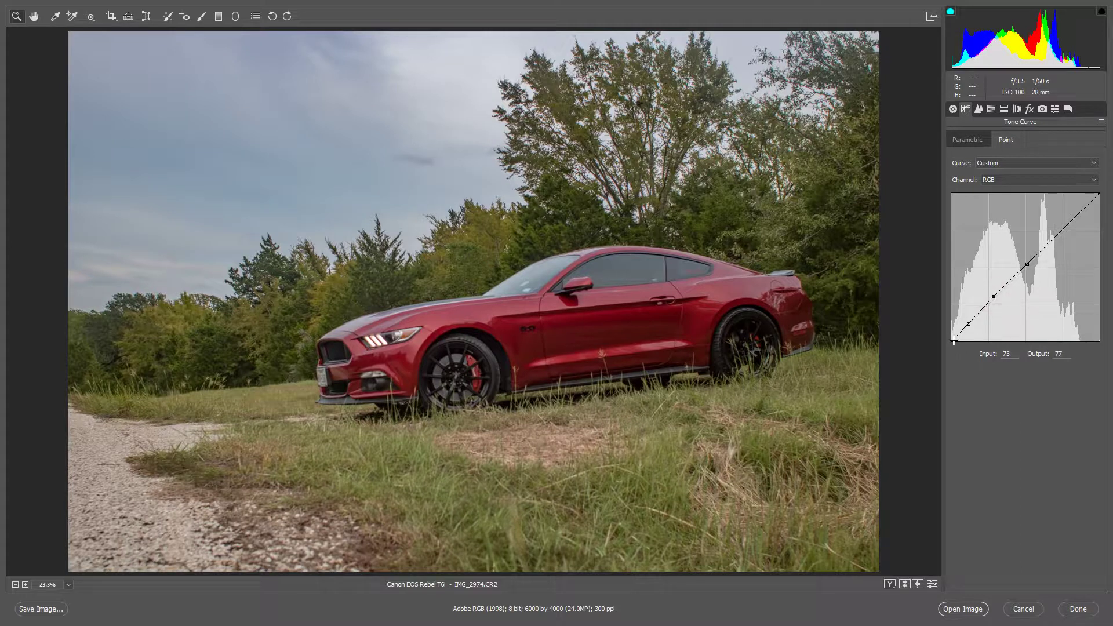
# Raise the curve's black point to output 28 and reposition the two darker points to input 79, output 76 and input 30, output 34.
pyautogui.moveTo(953, 339); pyautogui.dragTo(947, 326)
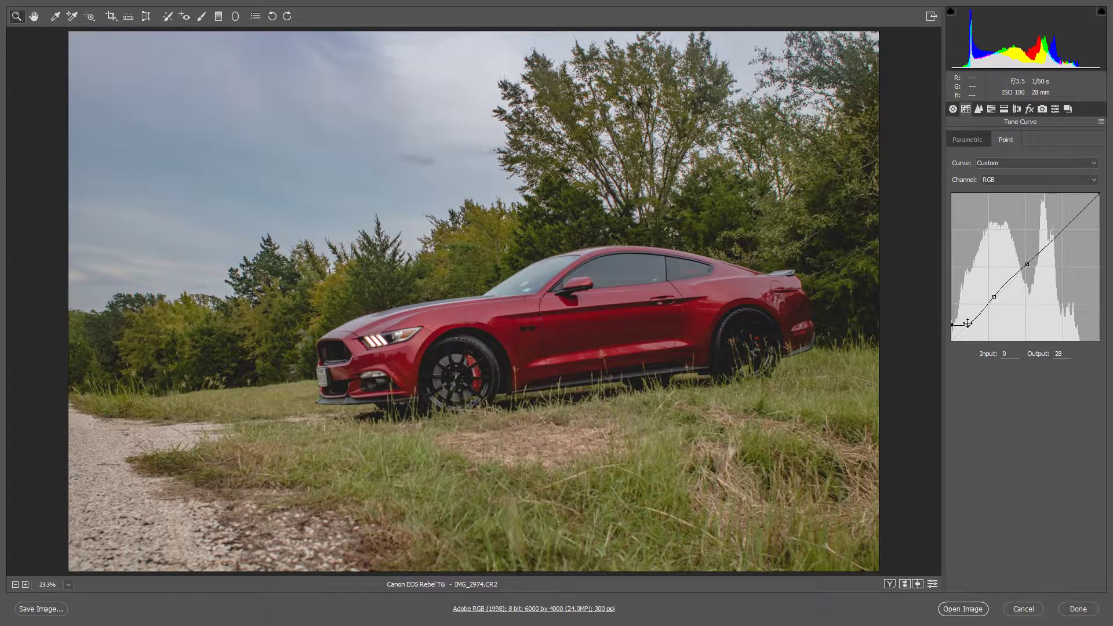
pyautogui.moveTo(994, 296); pyautogui.dragTo(997, 297)
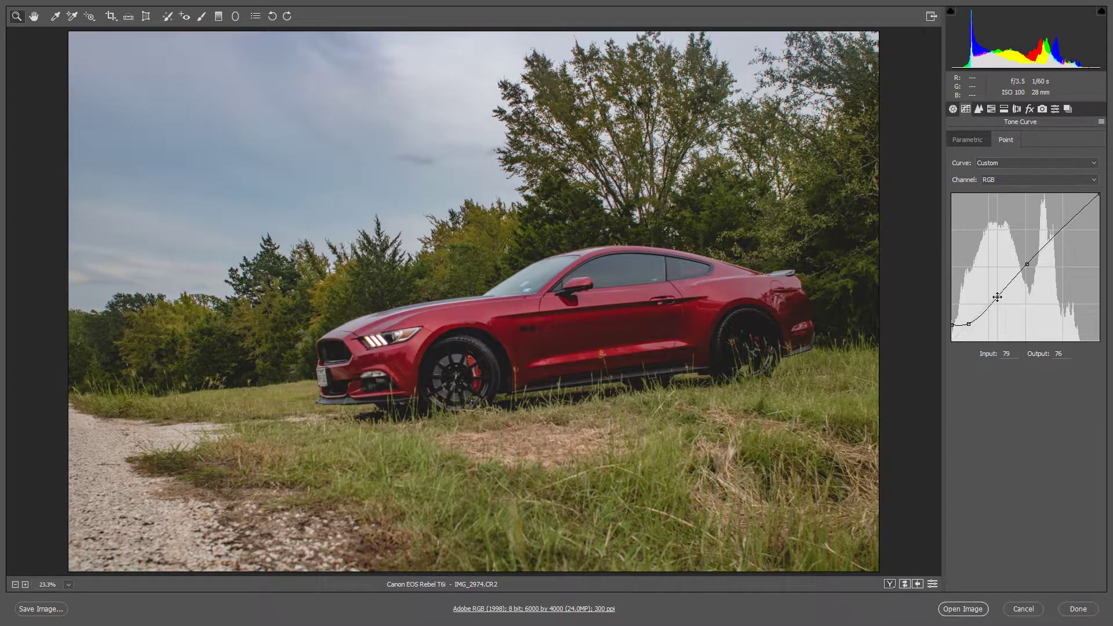
pyautogui.moveTo(968, 323); pyautogui.dragTo(969, 322)
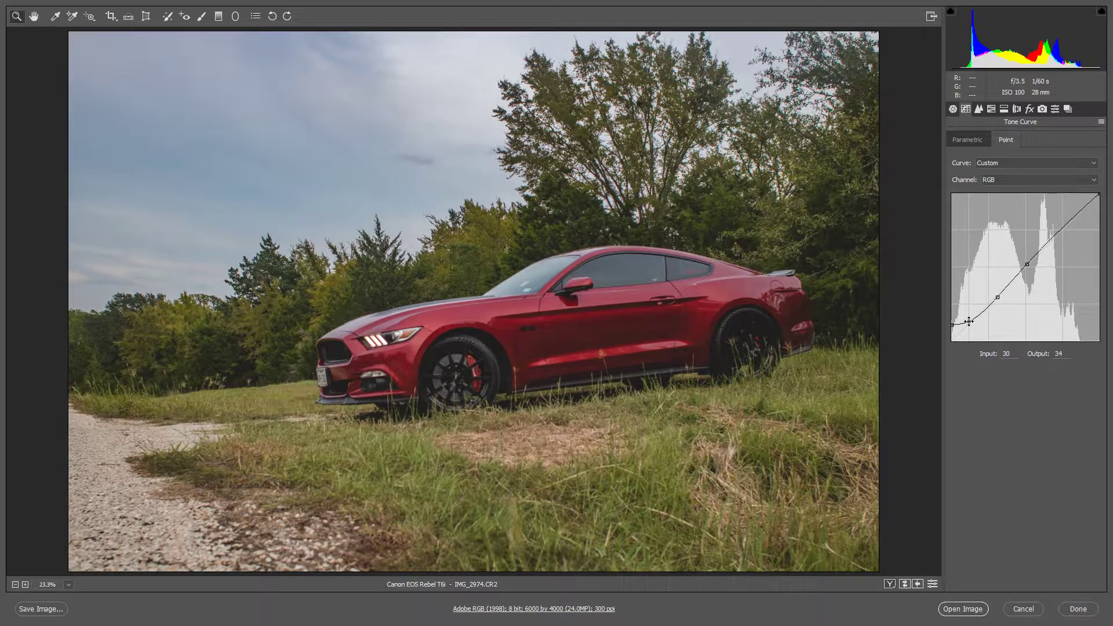
# Set the photo's Clarity to +68.
pyautogui.click(953, 109)
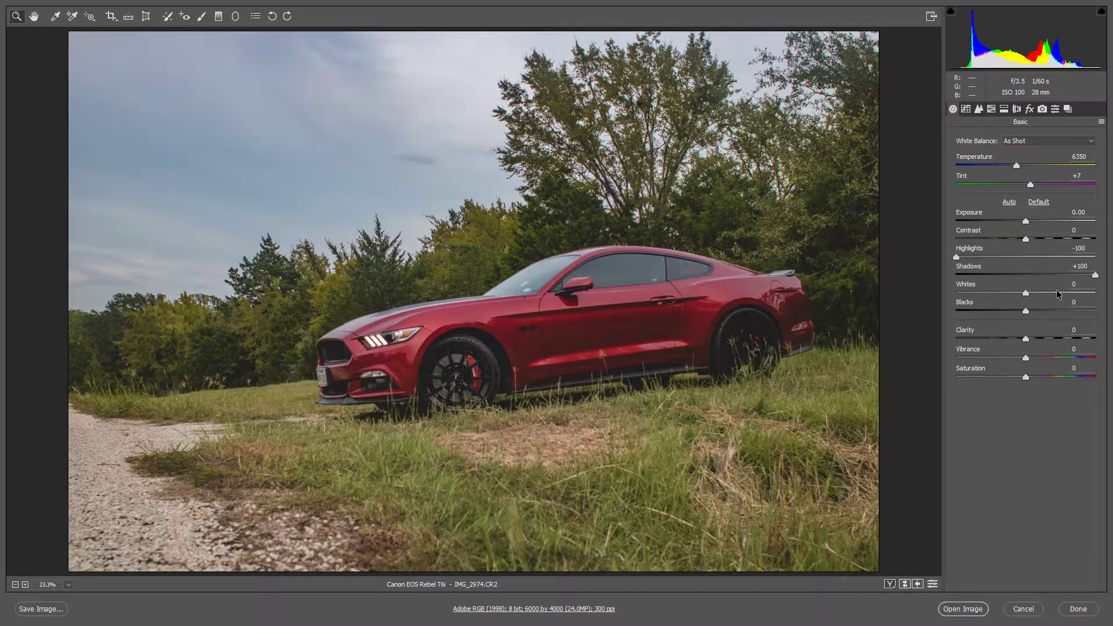
pyautogui.moveTo(1066, 338); pyautogui.dragTo(1073, 339)
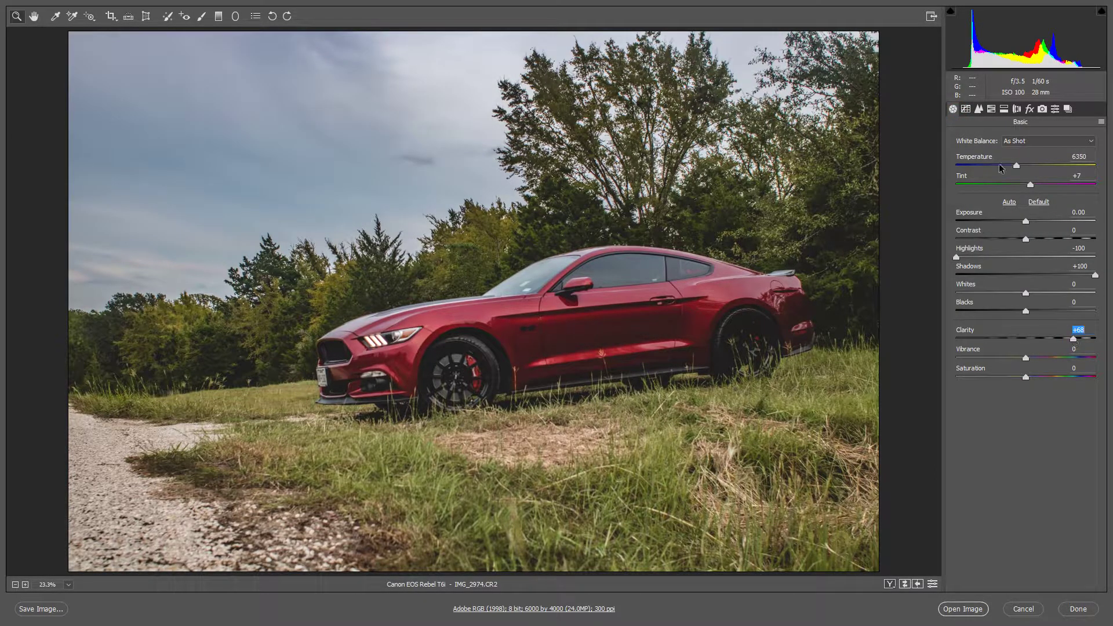
# Reshape the shadow end of the RGB tone curve, placing its darker-midtone point at input 63, output 64.
pyautogui.click(967, 109)
pyautogui.click(966, 322)
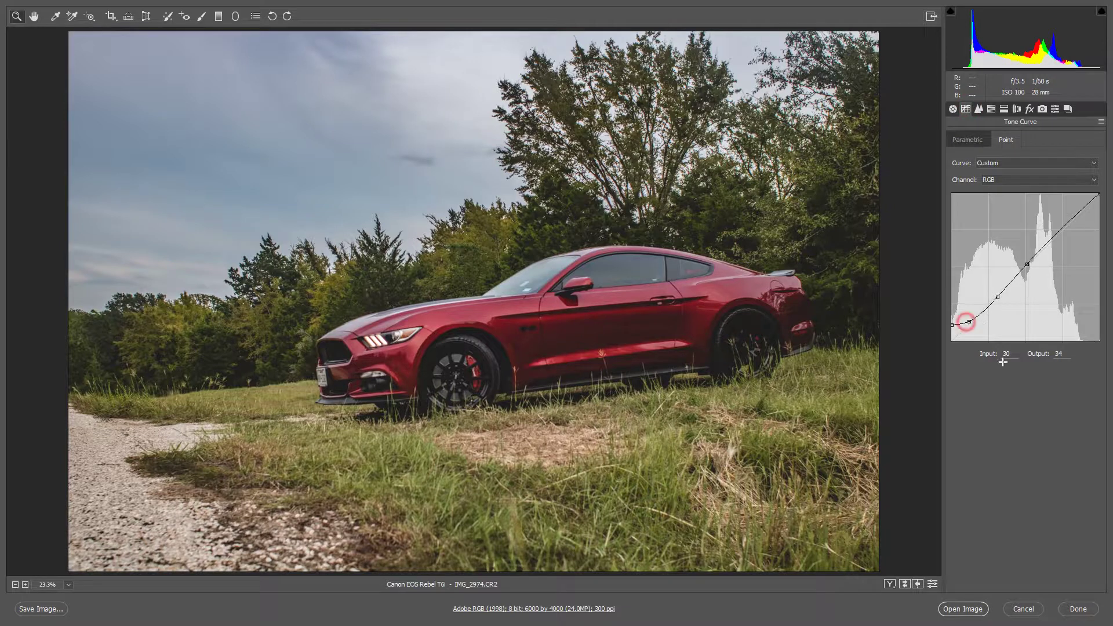
pyautogui.moveTo(969, 322); pyautogui.dragTo(987, 303)
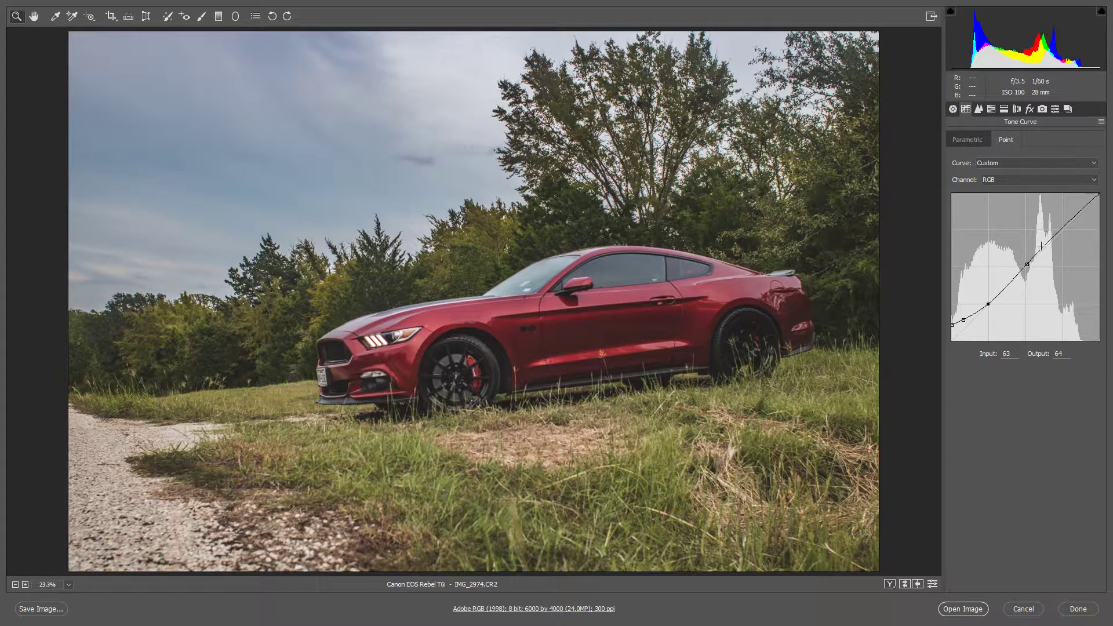
# Remove the added tone curve points, return the black point to output 0, and compare the photo with its before version.
pyautogui.moveTo(1028, 266); pyautogui.dragTo(1014, 348)
pyautogui.moveTo(988, 303); pyautogui.dragTo(1027, 420)
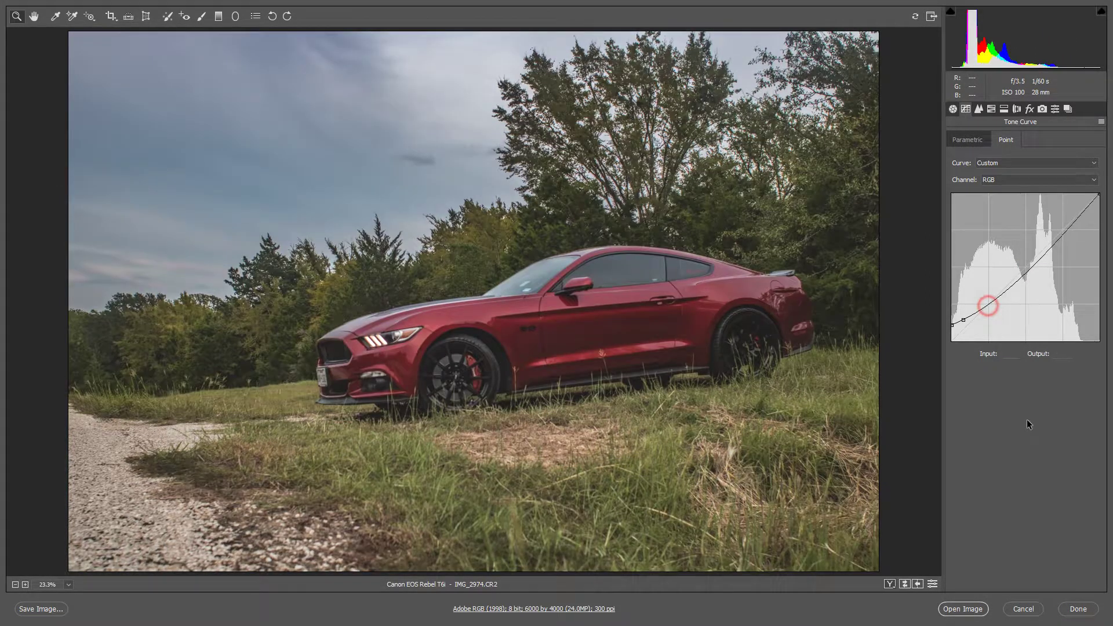
pyautogui.moveTo(964, 321); pyautogui.dragTo(998, 380)
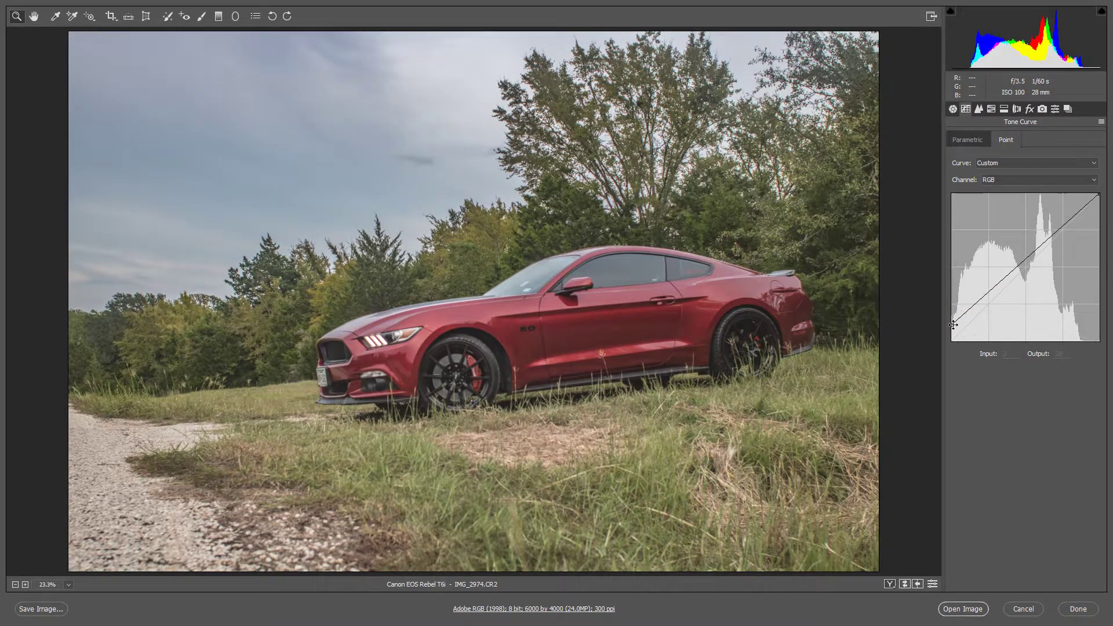
pyautogui.moveTo(953, 325); pyautogui.dragTo(934, 387)
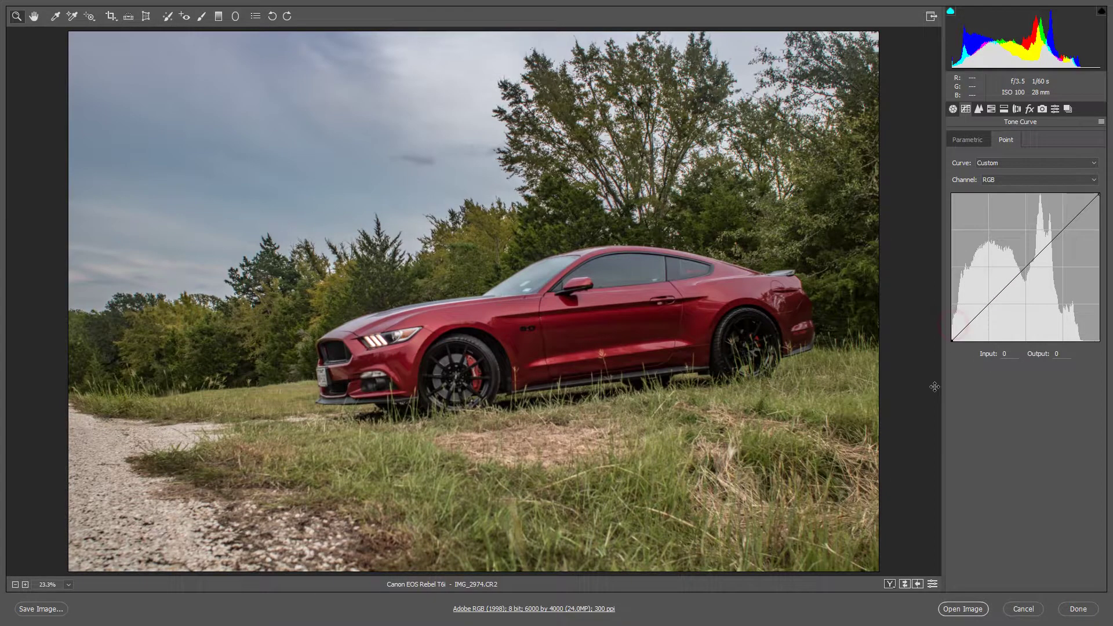
pyautogui.click(903, 584)
pyautogui.click(904, 584)
# Add a post-crop vignette with Amount -27 and Feather 100.
pyautogui.click(1031, 109)
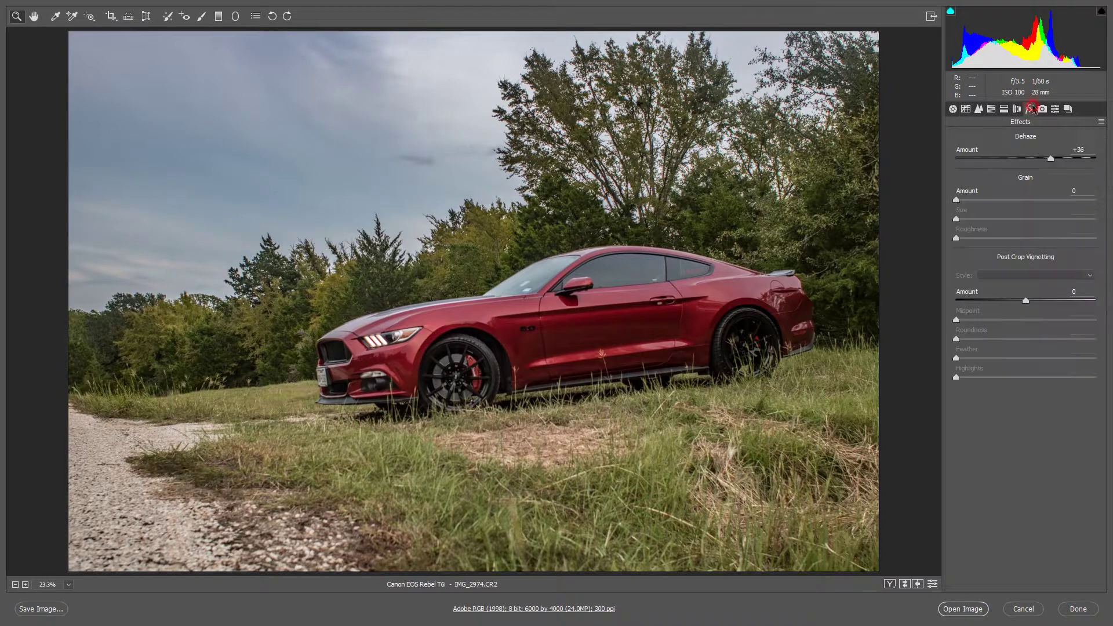
pyautogui.click(1008, 301)
pyautogui.moveTo(1026, 358); pyautogui.dragTo(1111, 378)
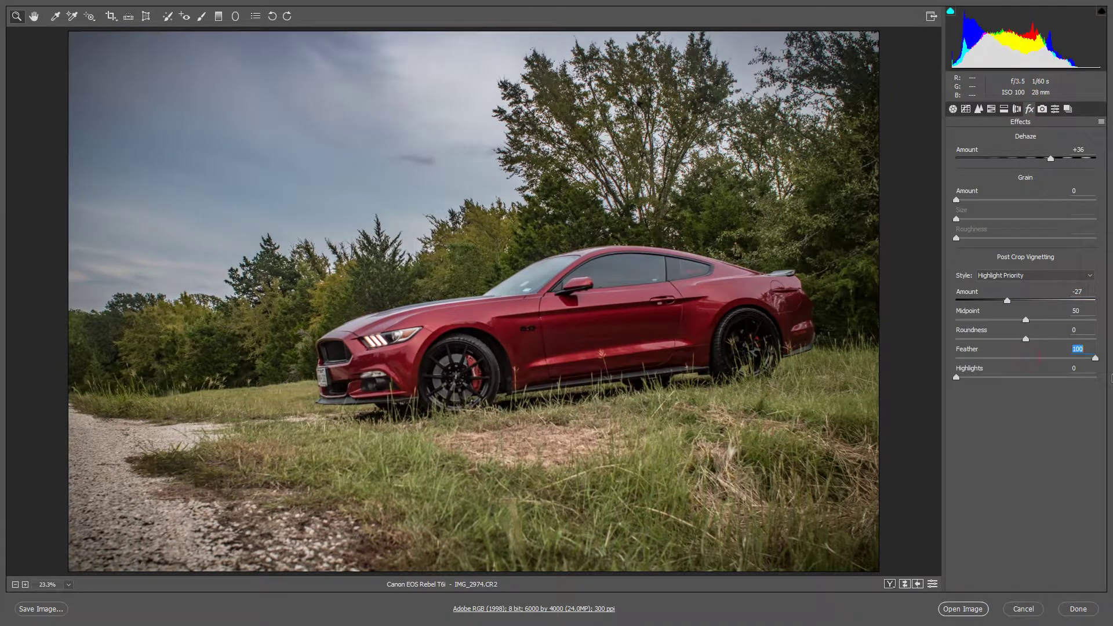
# Raise the photo's Whites to +45.
pyautogui.click(953, 109)
pyautogui.click(1044, 293)
pyautogui.moveTo(1043, 291); pyautogui.dragTo(1060, 293)
# Shift the hue of the Greens to +52.
pyautogui.click(992, 109)
pyautogui.click(1064, 256)
pyautogui.moveTo(1064, 254); pyautogui.dragTo(1059, 253)
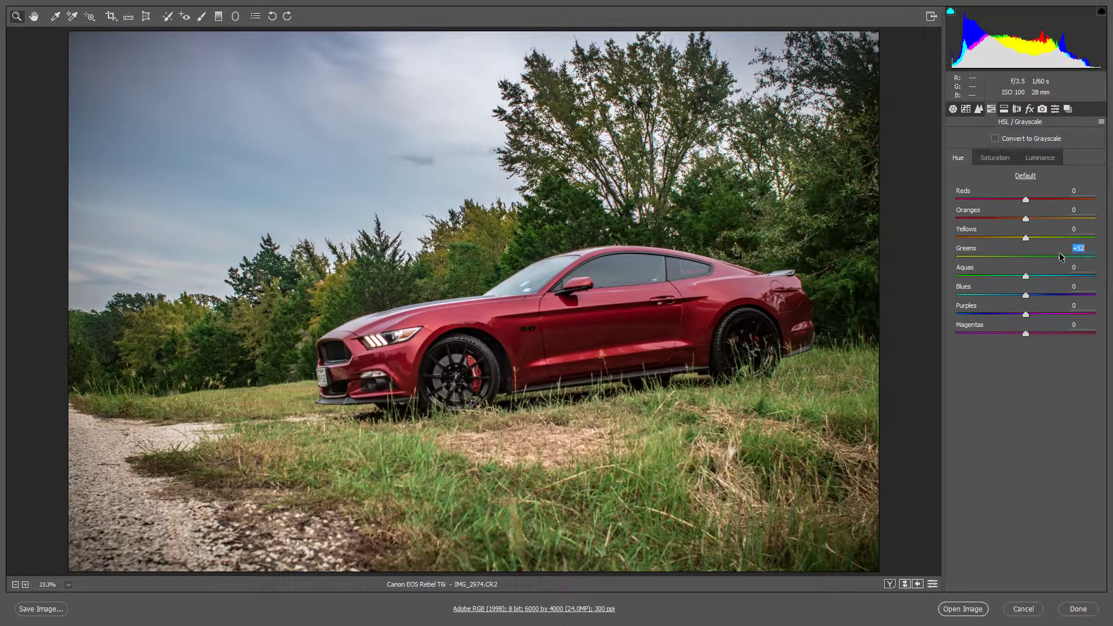
# Try a Reds luminance of +53 and reset it to the default.
pyautogui.click(1048, 160)
pyautogui.click(1062, 198)
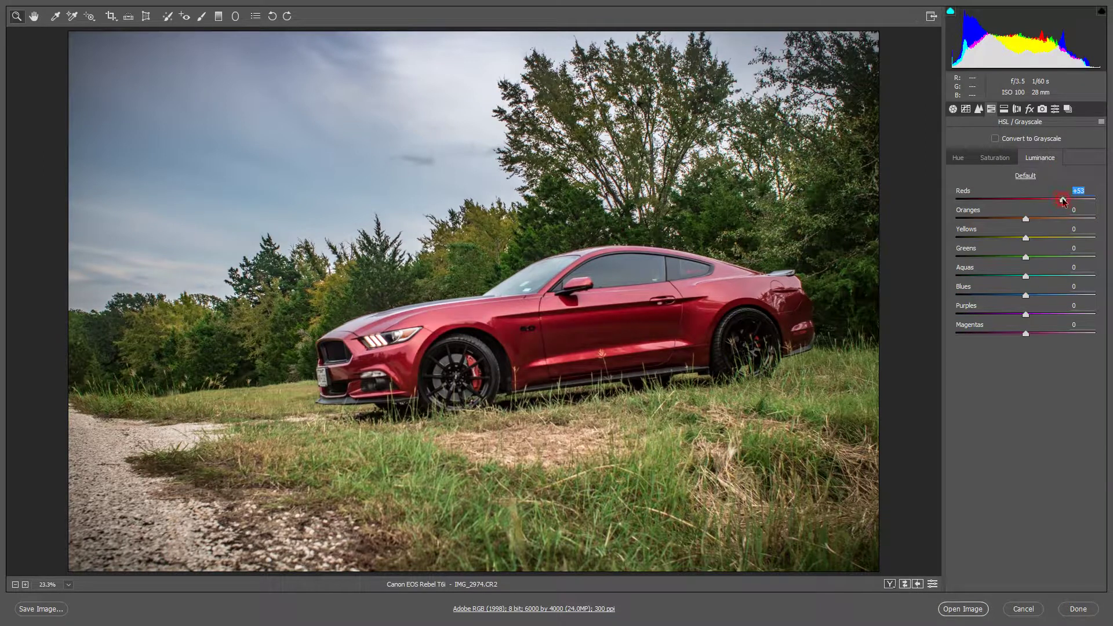
pyautogui.doubleClick(1062, 199)
# Paint the car's side with a size 6 adjustment brush set to Shadows +50, and raise the brushed Shadows to the maximum.
pyautogui.click(203, 15)
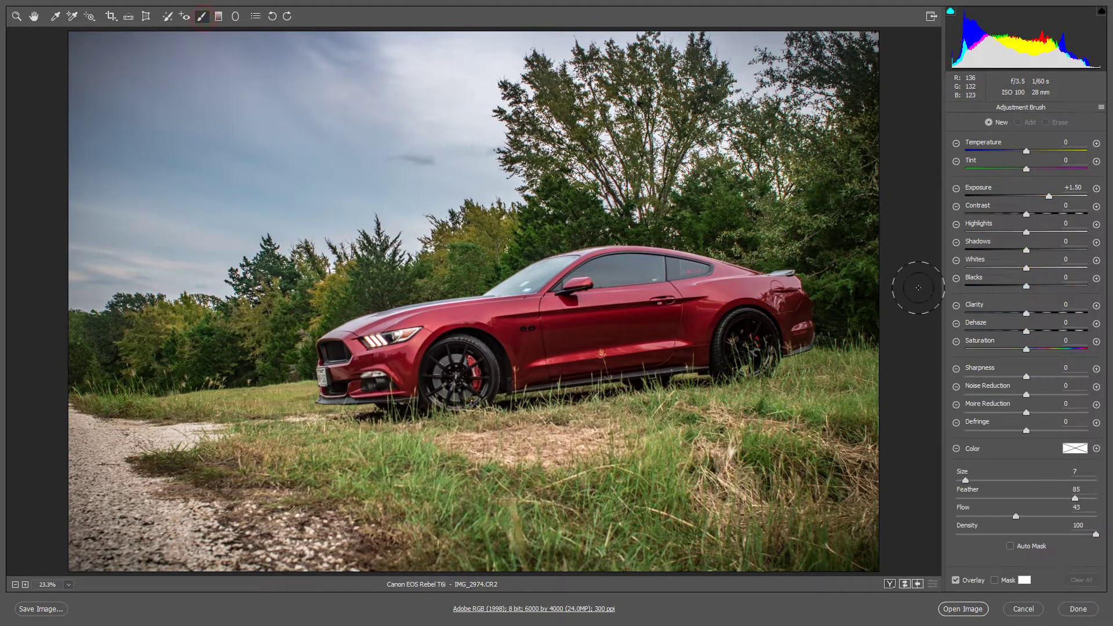
pyautogui.click(1097, 243)
pyautogui.click(1098, 243)
pyautogui.press('[')
pyautogui.moveTo(524, 338); pyautogui.dragTo(662, 324)
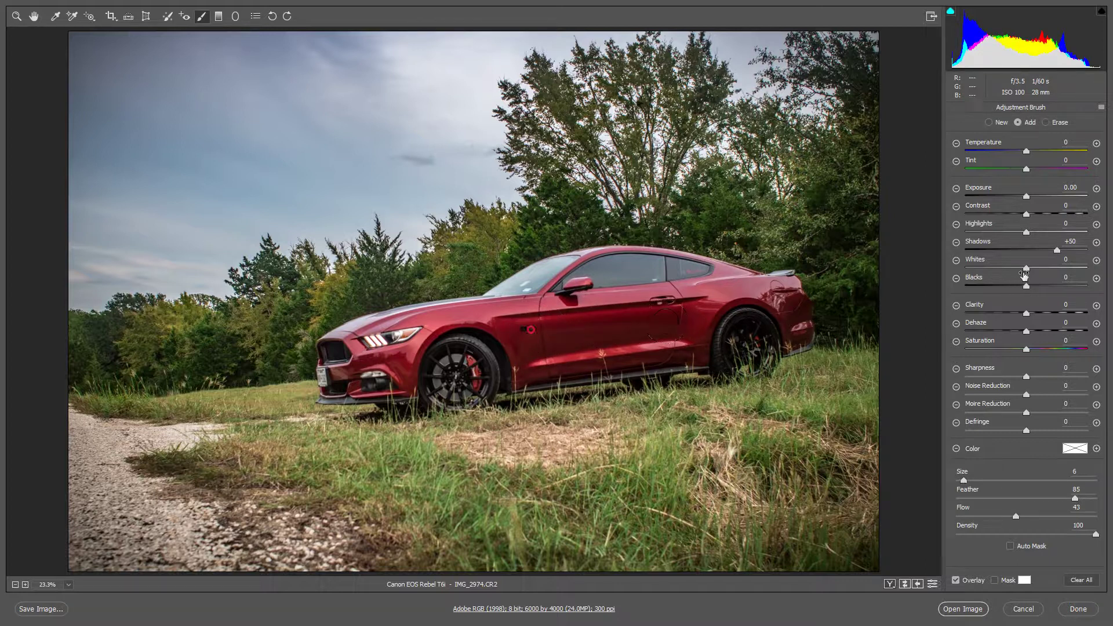
pyautogui.moveTo(1054, 251); pyautogui.dragTo(1112, 284)
# Brush a separate Clarity adjustment onto the car's front grille and set its Clarity to +90.
pyautogui.click(1097, 304)
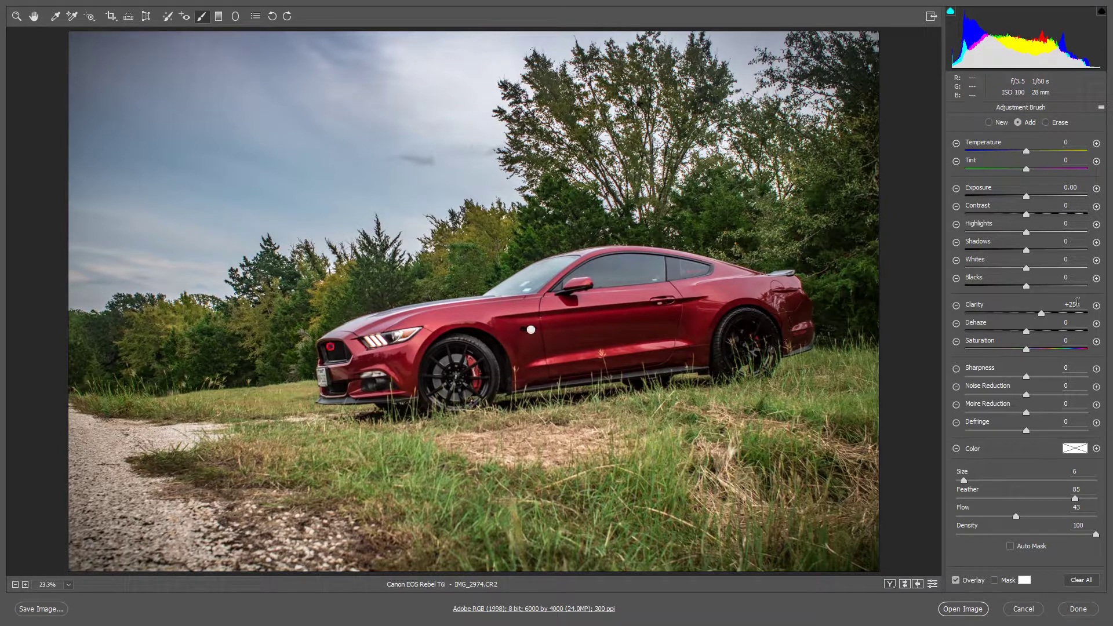
pyautogui.moveTo(1041, 315); pyautogui.dragTo(1106, 326)
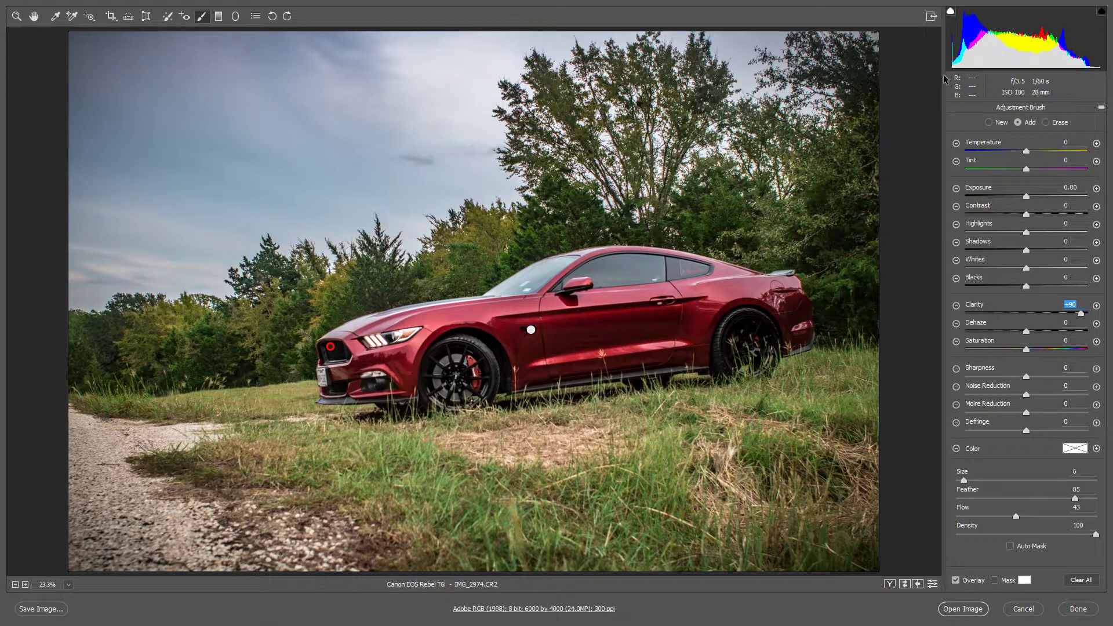
pyautogui.click(17, 16)
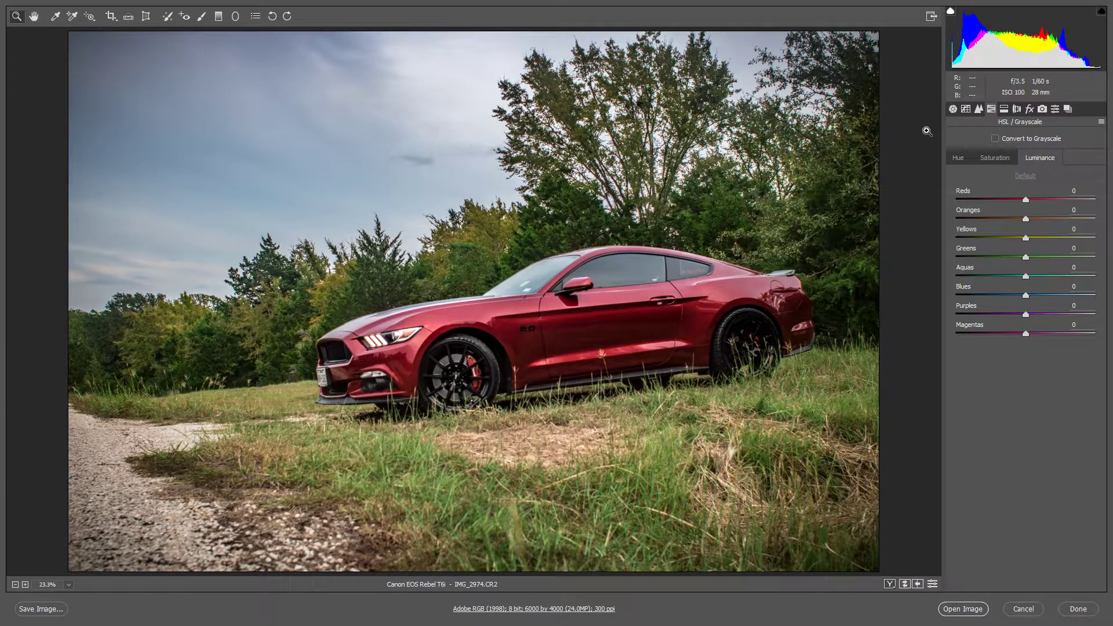
# Set the whole photo's Clarity to +76 and compare it with the before version.
pyautogui.click(952, 109)
pyautogui.moveTo(1074, 341); pyautogui.dragTo(1079, 341)
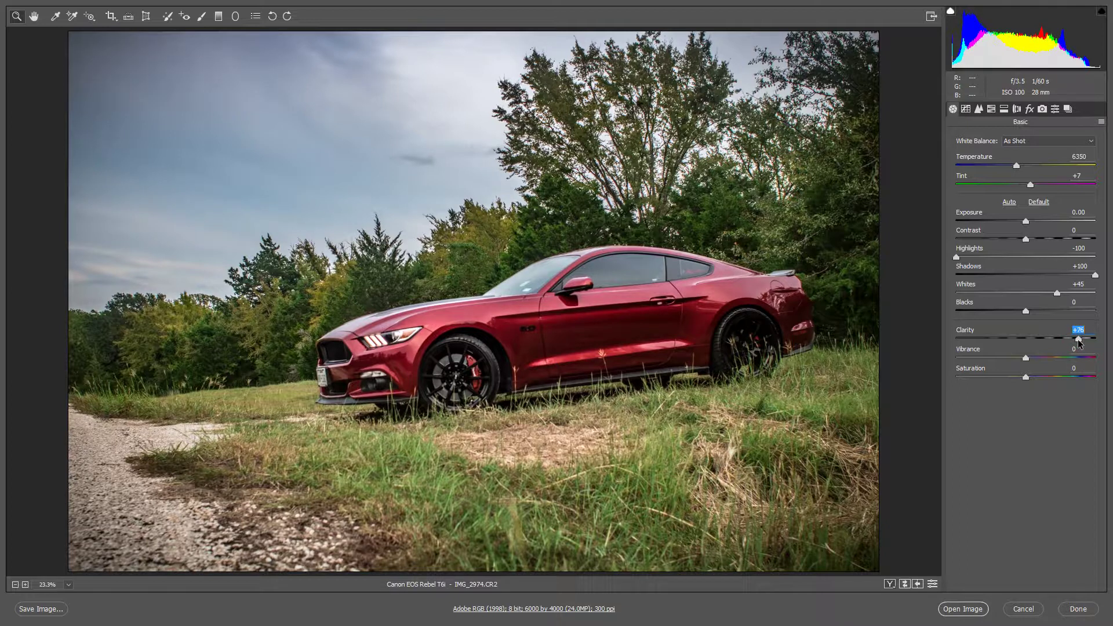
pyautogui.click(907, 583)
pyautogui.click(907, 583)
pyautogui.click(201, 20)
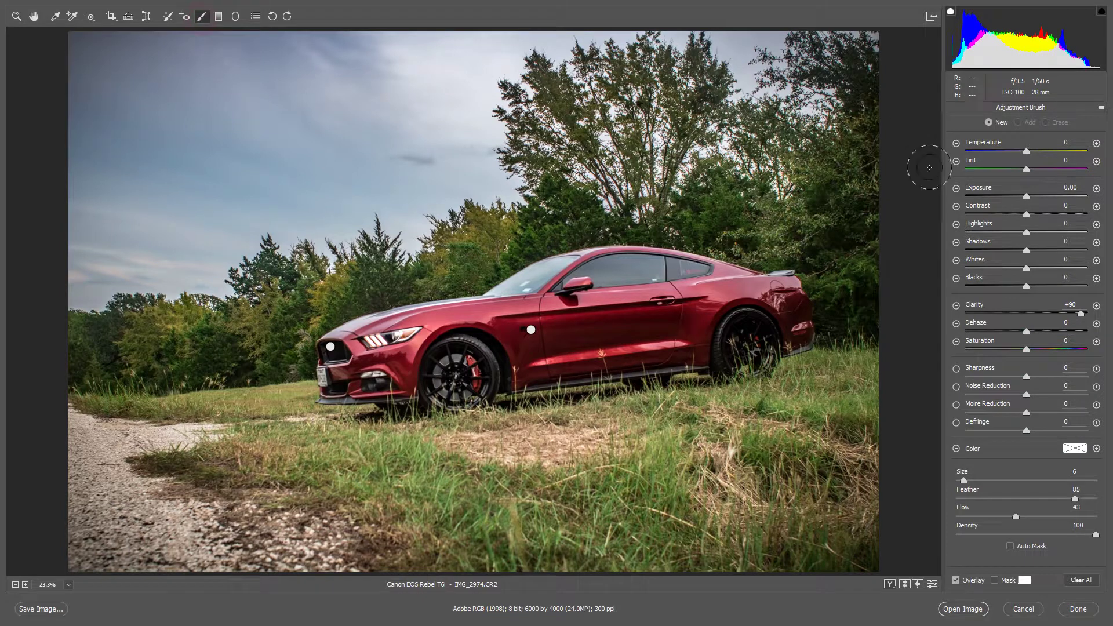
pyautogui.click(17, 17)
# Sharpen the photo with Amount 86, Radius 1.8 and Detail 47.
pyautogui.rightClick(560, 341)
pyautogui.moveTo(524, 252); pyautogui.dragTo(563, 311)
pyautogui.scroll(-3, 592, 314)
pyautogui.click(521, 264)
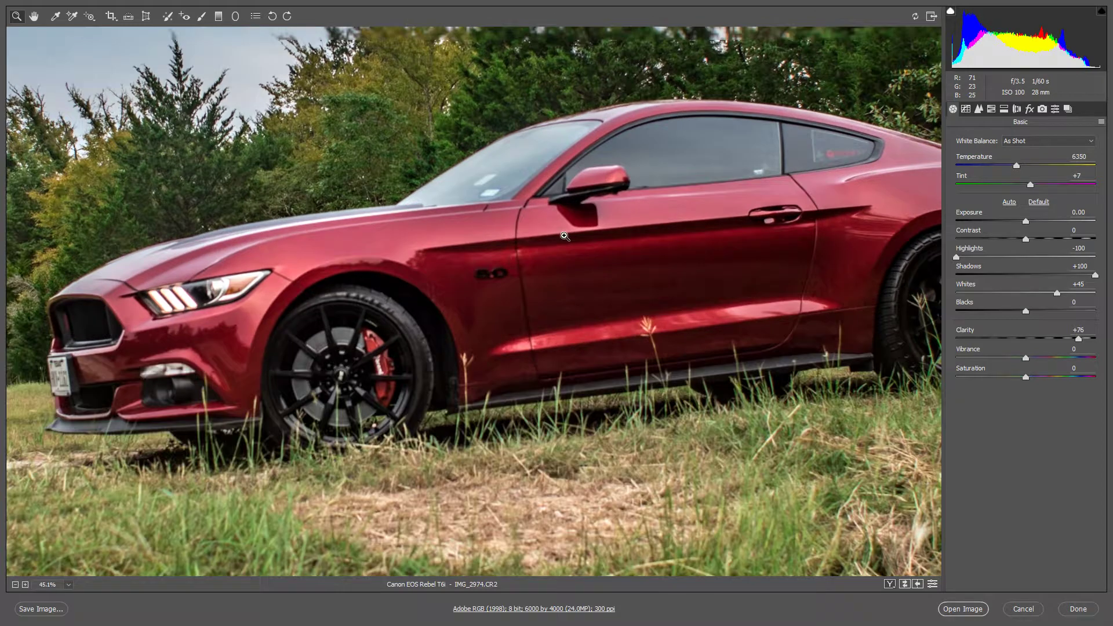
pyautogui.moveTo(608, 223); pyautogui.dragTo(601, 288)
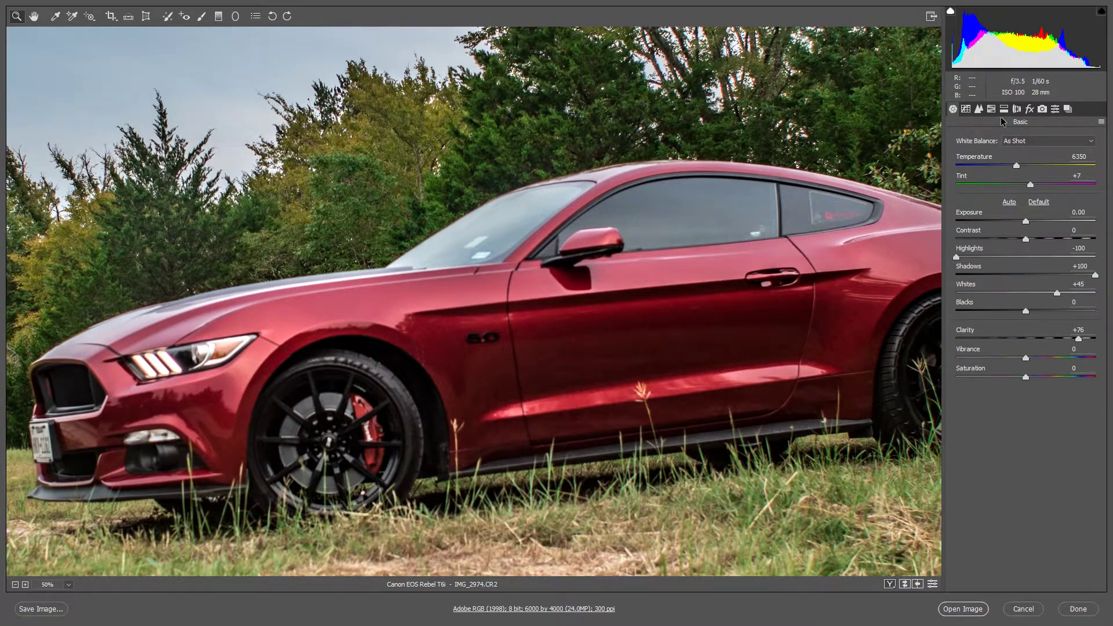
pyautogui.click(979, 109)
pyautogui.click(1037, 158)
pyautogui.click(1027, 182)
pyautogui.click(1028, 176)
pyautogui.click(1022, 195)
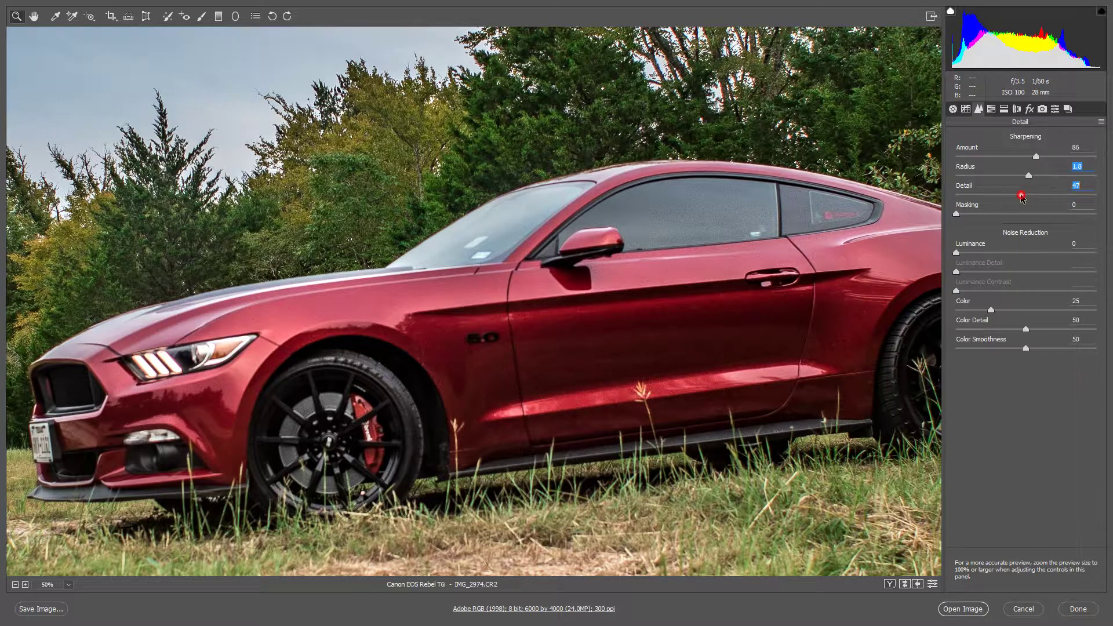
# Set the sharpening Masking to 88 and the Luminance noise reduction to 8.
pyautogui.keyDown('alt'); pyautogui.click(1073, 214); pyautogui.keyUp('alt')
pyautogui.moveTo(1078, 218); pyautogui.dragTo(1079, 218)
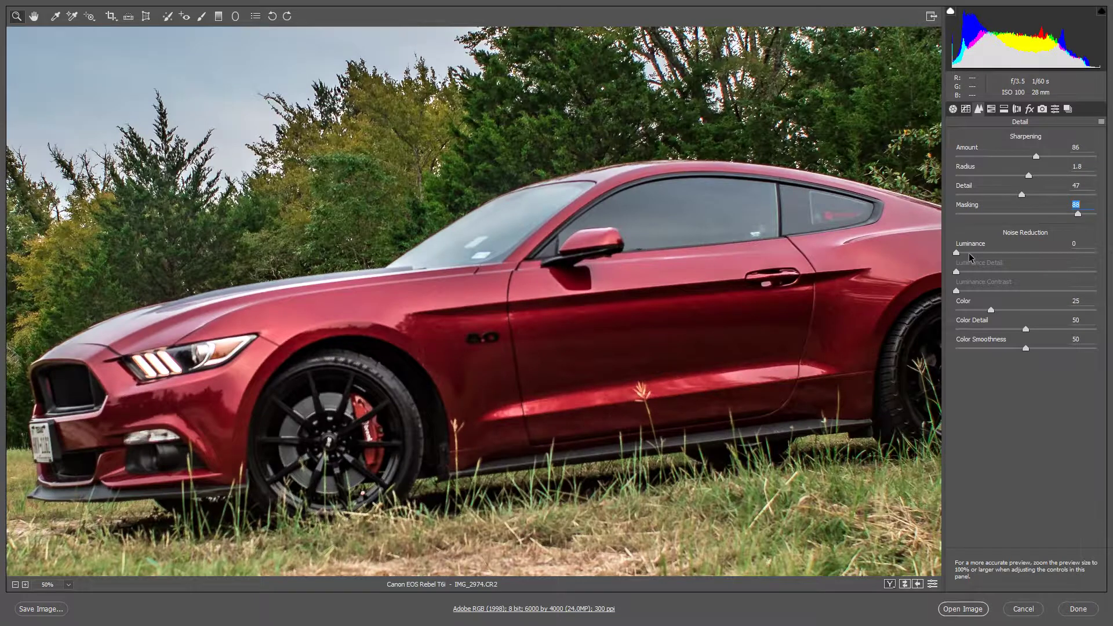
pyautogui.click(969, 254)
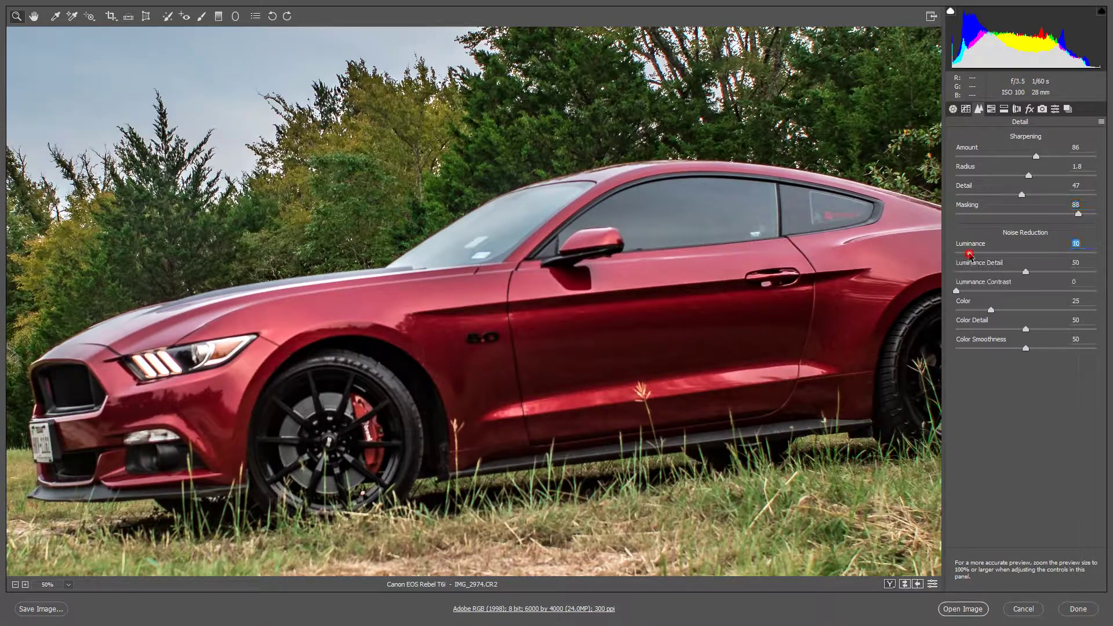
pyautogui.moveTo(970, 255); pyautogui.dragTo(967, 256)
# Compare the whole edited photo with its before version and fit it in the view.
pyautogui.rightClick(606, 255)
pyautogui.click(657, 326)
pyautogui.click(472, 324)
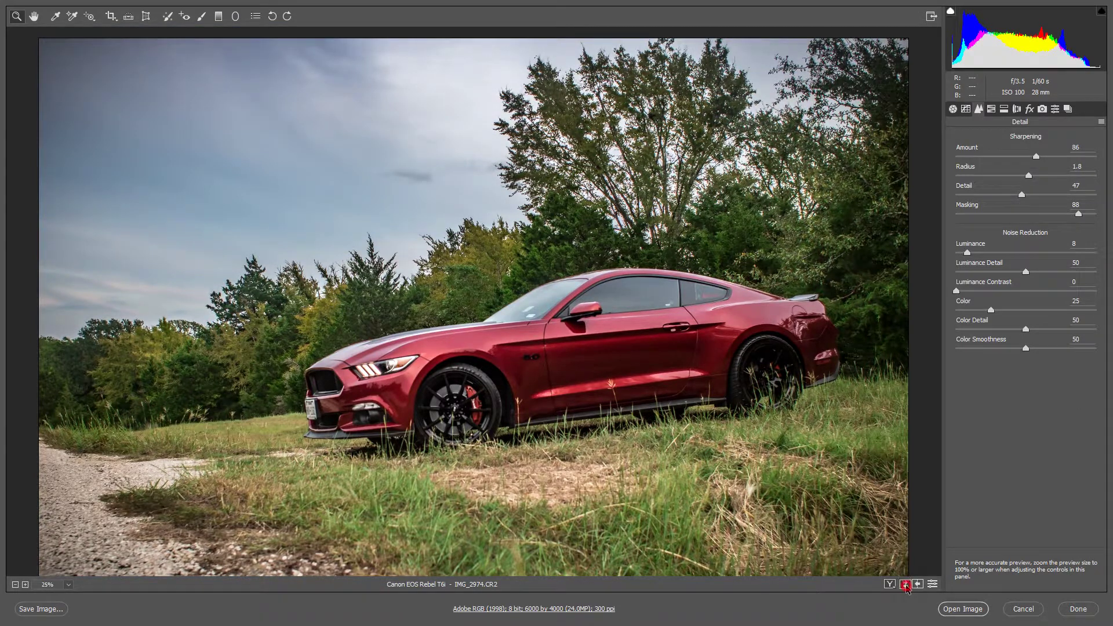
pyautogui.click(905, 584)
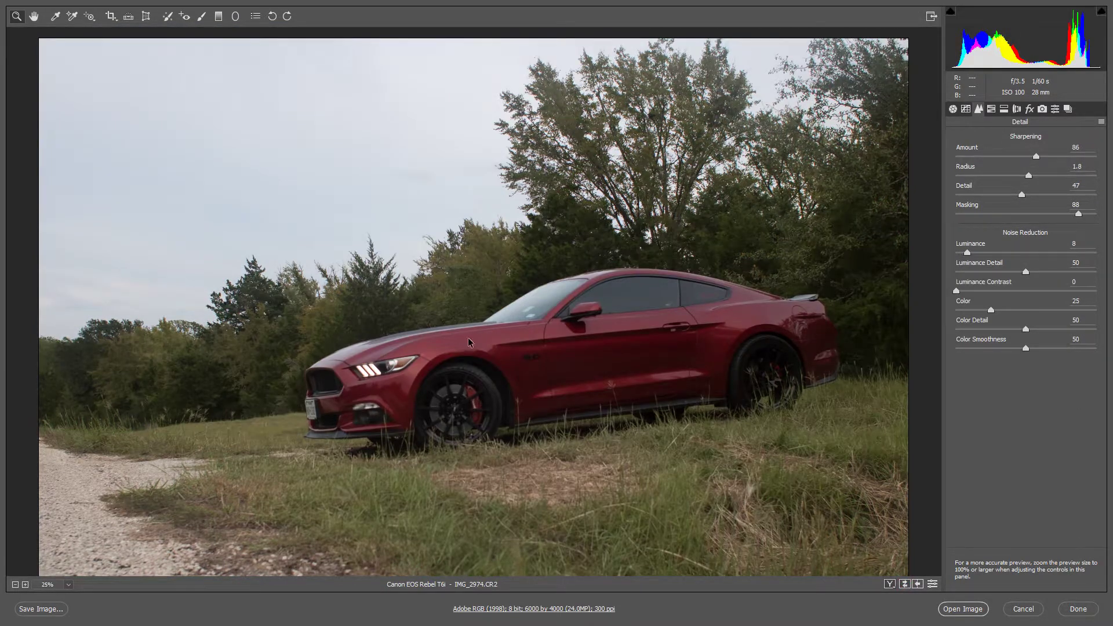
pyautogui.press('p')
pyautogui.rightClick(467, 339)
pyautogui.click(524, 413)
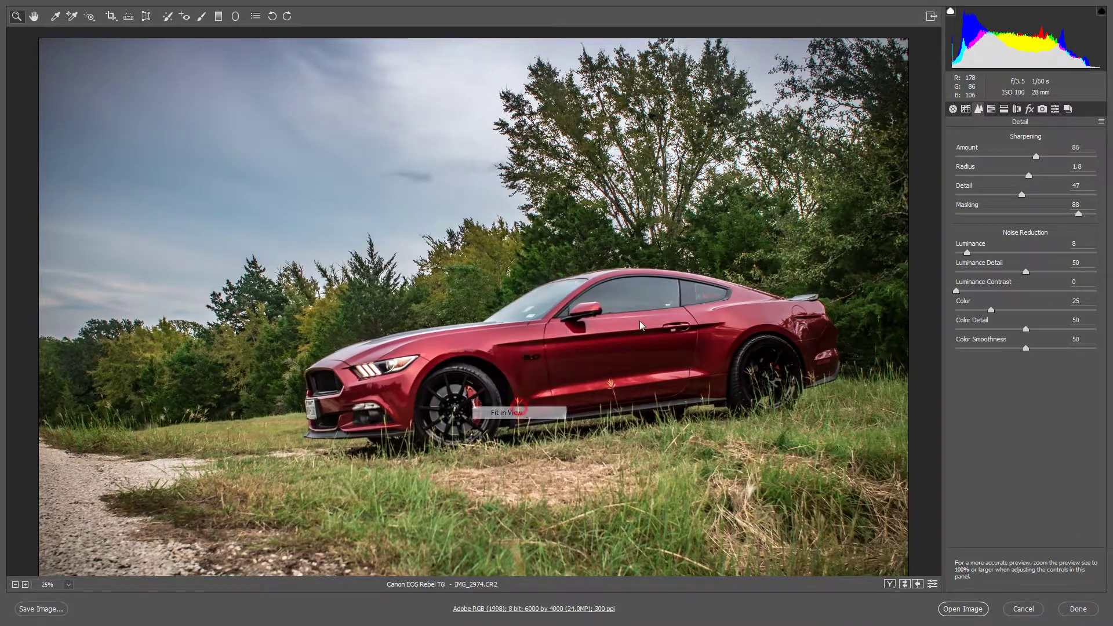
pyautogui.click(966, 111)
pyautogui.click(1038, 179)
pyautogui.click(1020, 188)
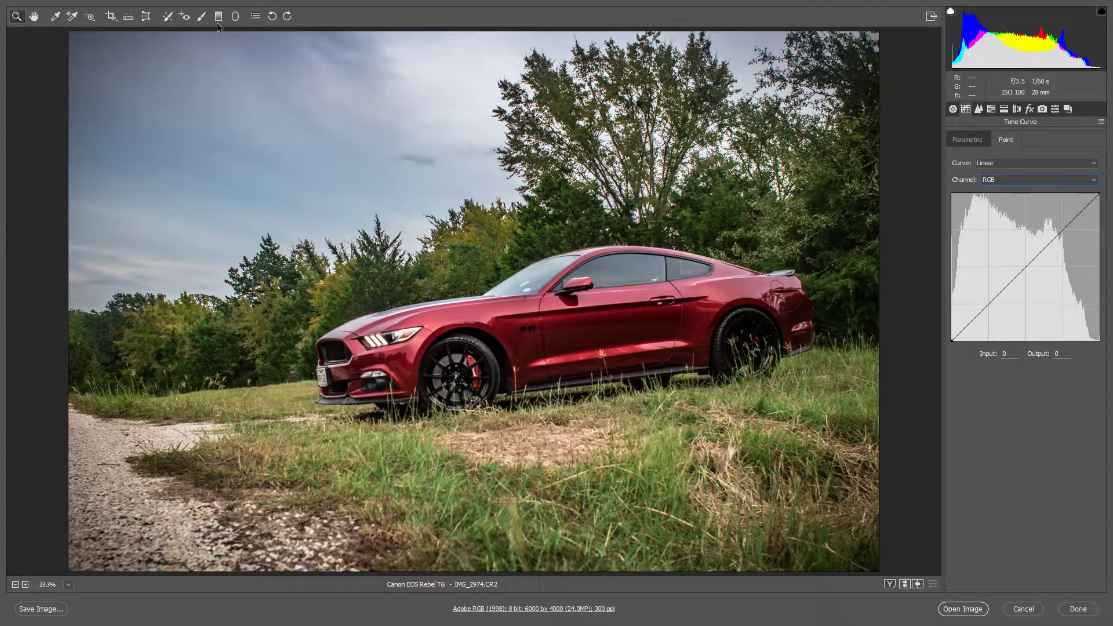
# Brighten the car's door with a new adjustment brush stroke at Exposure +0.50 and compare the photo with its before version.
pyautogui.click(201, 16)
pyautogui.click(1096, 189)
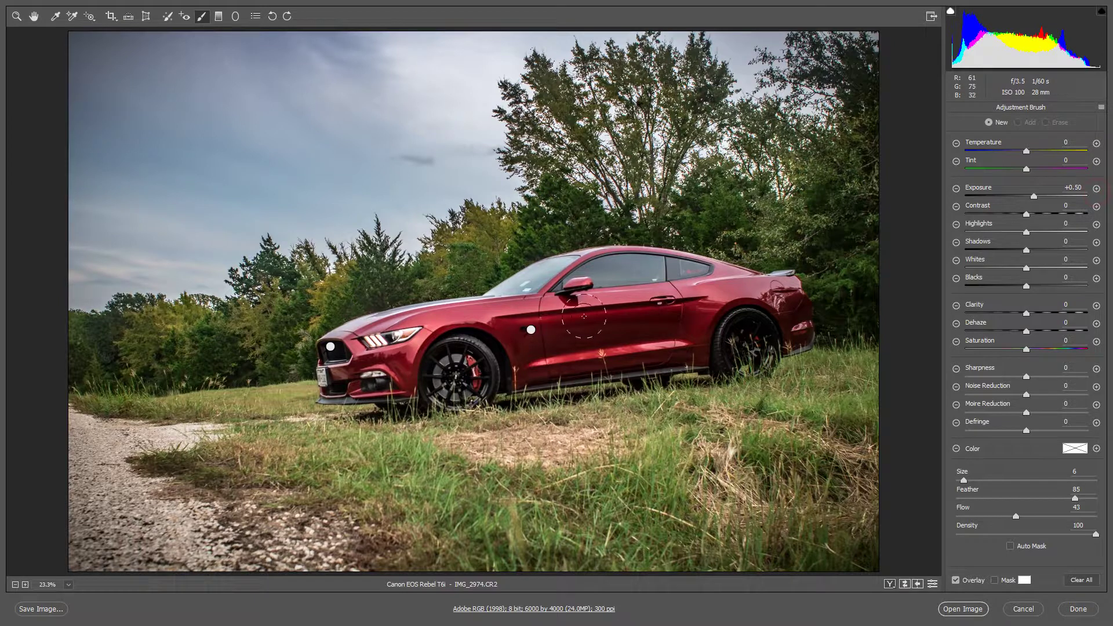
pyautogui.moveTo(549, 336); pyautogui.dragTo(652, 318)
pyautogui.click(905, 585)
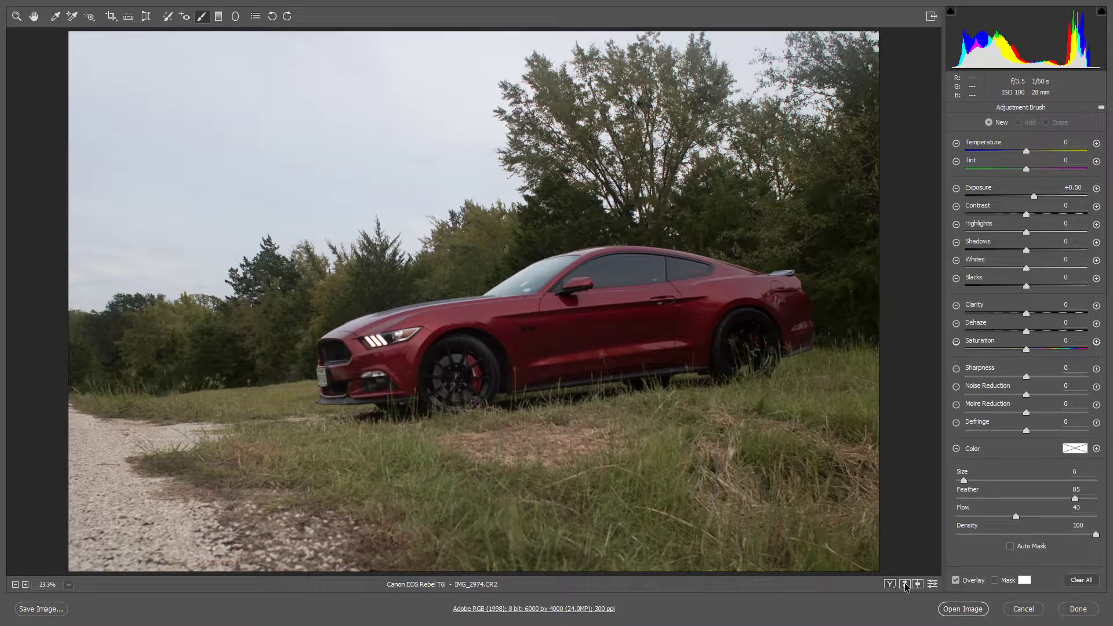
pyautogui.click(906, 584)
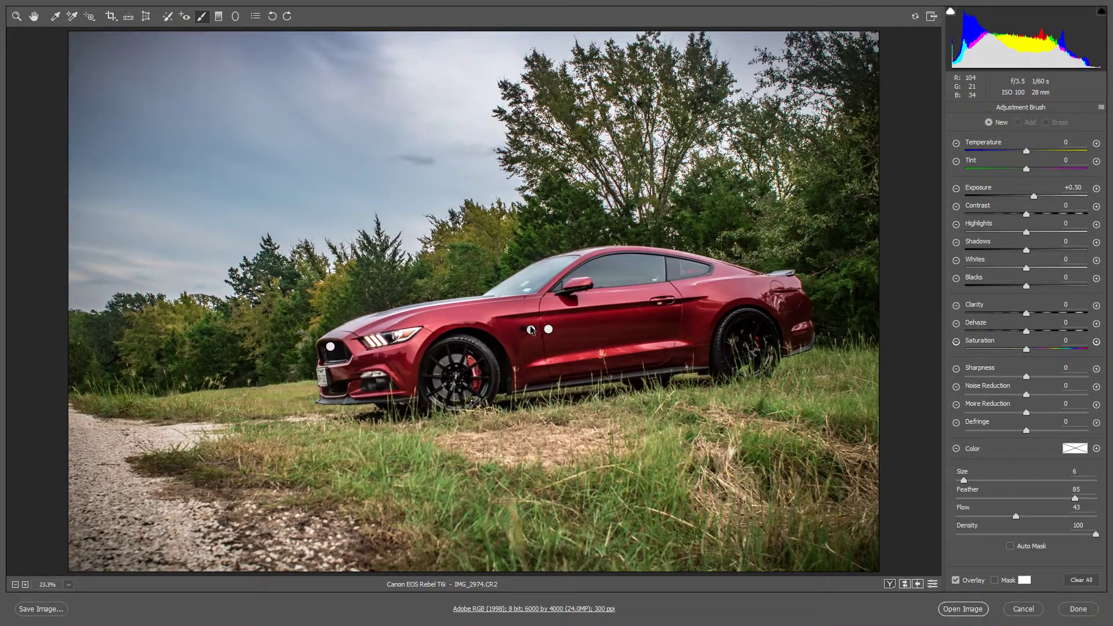
# Paint more of the car's side into the door's brush adjustment at size 5 and set its Exposure to +0.80.
pyautogui.moveTo(531, 330)
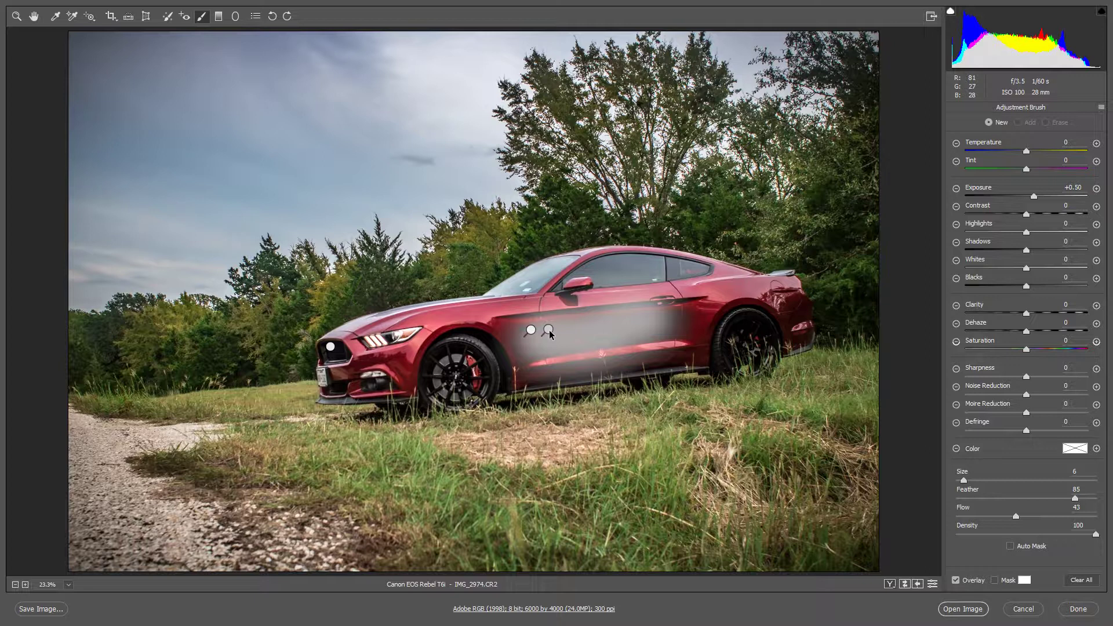
pyautogui.click(548, 331)
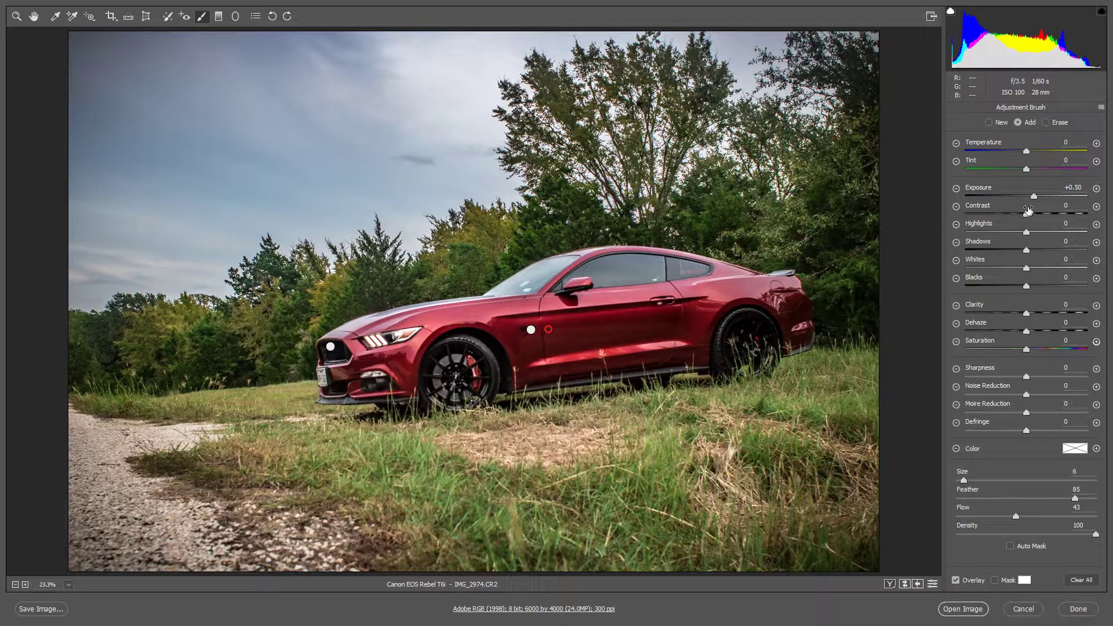
pyautogui.moveTo(1034, 200); pyautogui.dragTo(1048, 203)
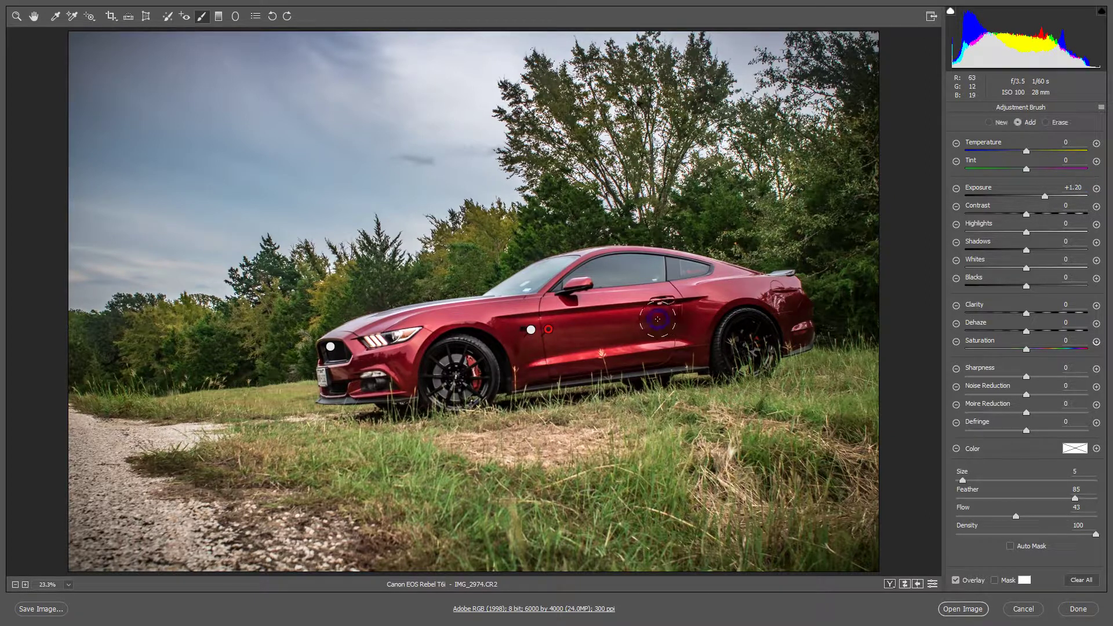
pyautogui.press('[')
pyautogui.moveTo(689, 320); pyautogui.dragTo(521, 336)
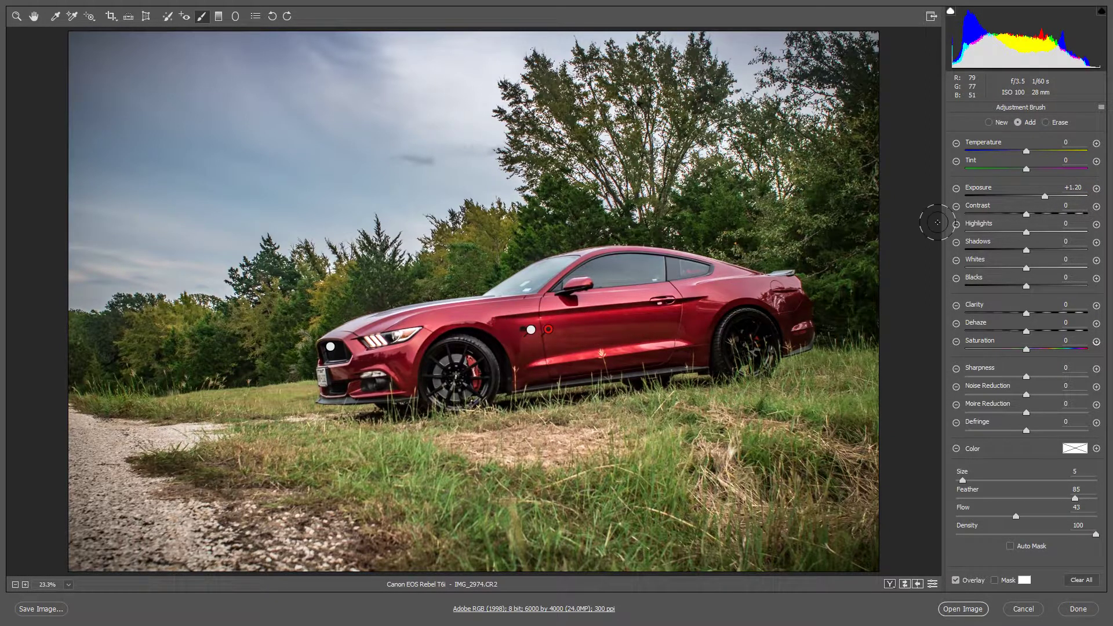
pyautogui.click(1045, 197)
pyautogui.moveTo(1045, 196); pyautogui.dragTo(1040, 200)
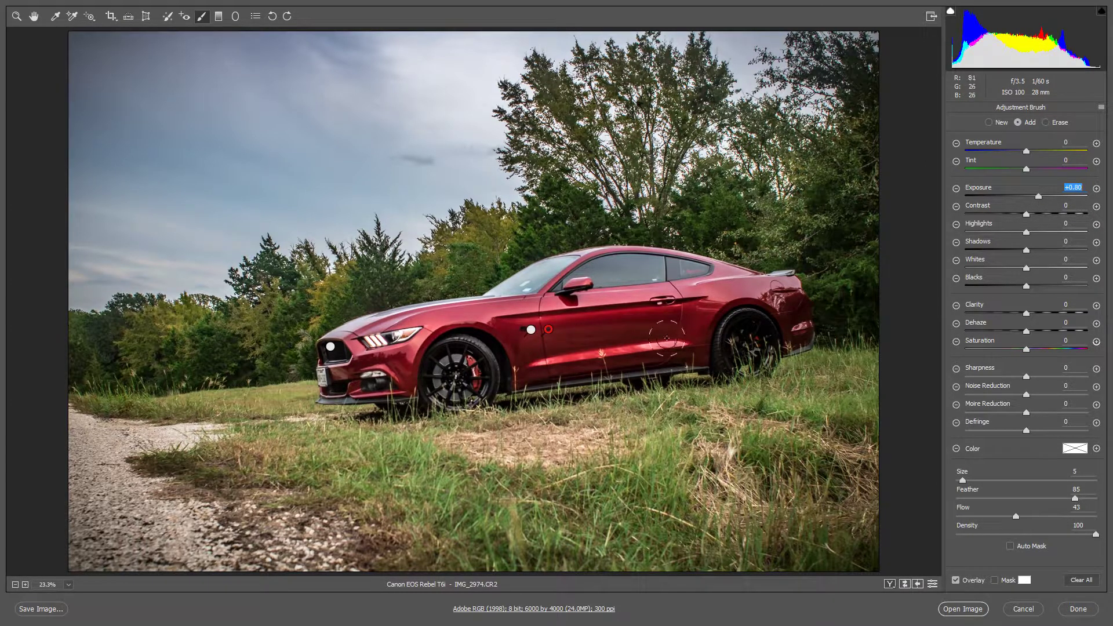
# Extend the door's brush adjustment over the front fender and rear quarter panel with a size 4 brush.
pyautogui.press('[')
pyautogui.press('[')
pyautogui.press(']')
pyautogui.press(']')
pyautogui.press('[')
pyautogui.moveTo(503, 328); pyautogui.dragTo(515, 332)
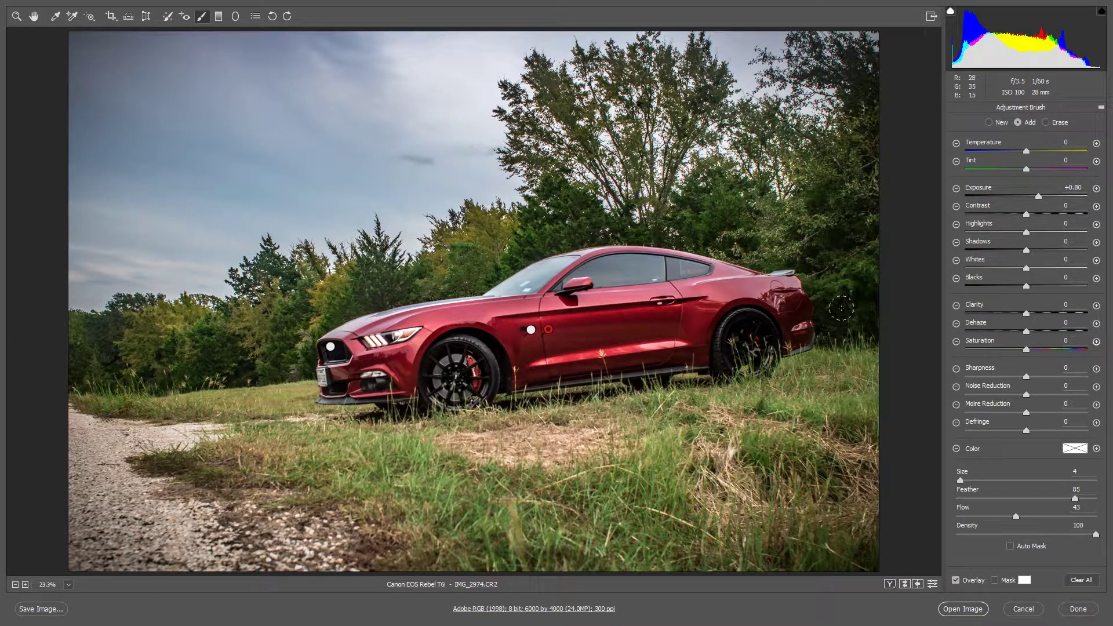
pyautogui.moveTo(776, 298)
pyautogui.mouseDown()
pyautogui.moveTo(801, 328)
pyautogui.moveTo(798, 309)
pyautogui.mouseUp()
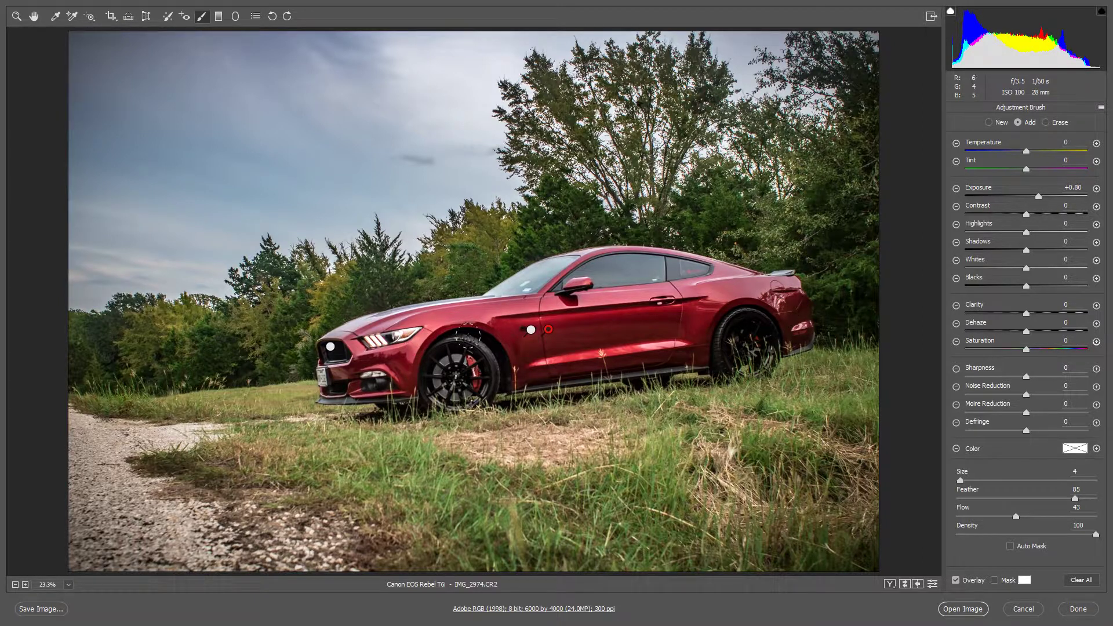
# Paint the front and rear wheels with a new exposure-only brush adjustment and set its Exposure to +1.05.
pyautogui.click(1096, 189)
pyautogui.doubleClick(1045, 196)
pyautogui.click(1096, 188)
pyautogui.moveTo(440, 356)
pyautogui.mouseDown()
pyautogui.moveTo(441, 383)
pyautogui.moveTo(464, 392)
pyautogui.moveTo(455, 358)
pyautogui.mouseUp()
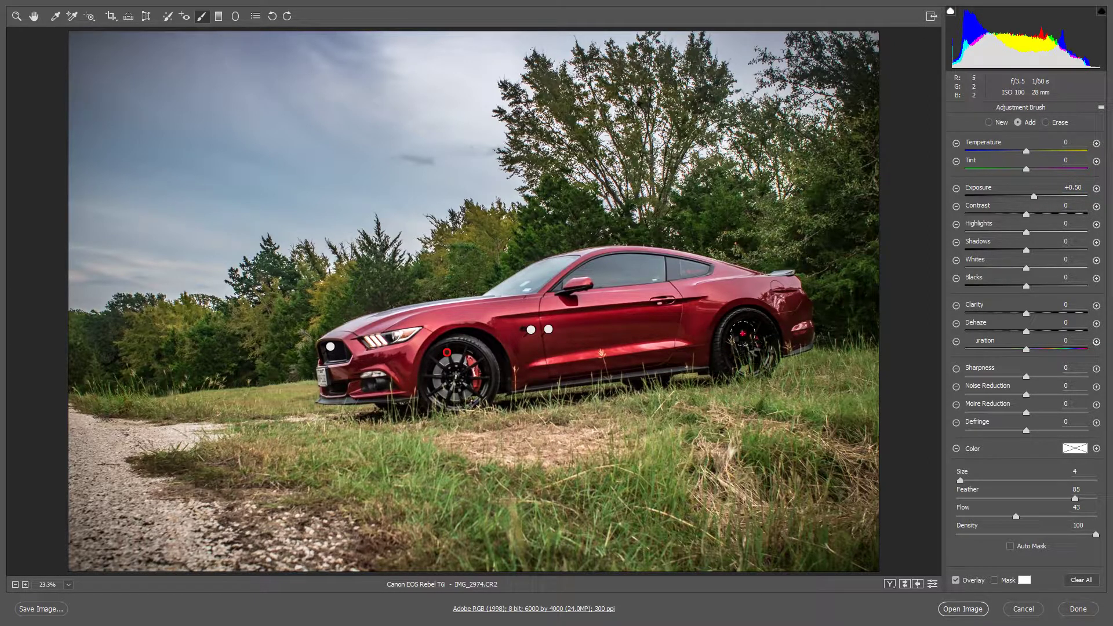
pyautogui.moveTo(744, 334); pyautogui.dragTo(756, 357)
pyautogui.moveTo(1035, 199)
pyautogui.mouseDown()
pyautogui.moveTo(1054, 198)
pyautogui.moveTo(1043, 197)
pyautogui.mouseUp()
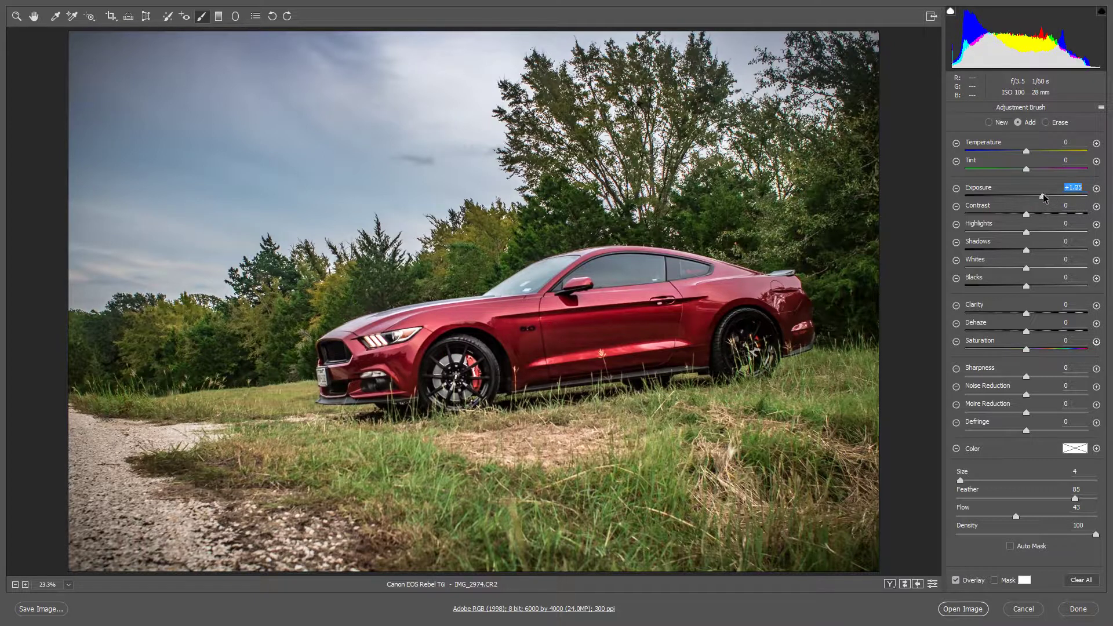
# Set the wheel adjustment's Clarity and Shadows to +100, leave the brush and compare the photo with its before version.
pyautogui.click(1066, 313)
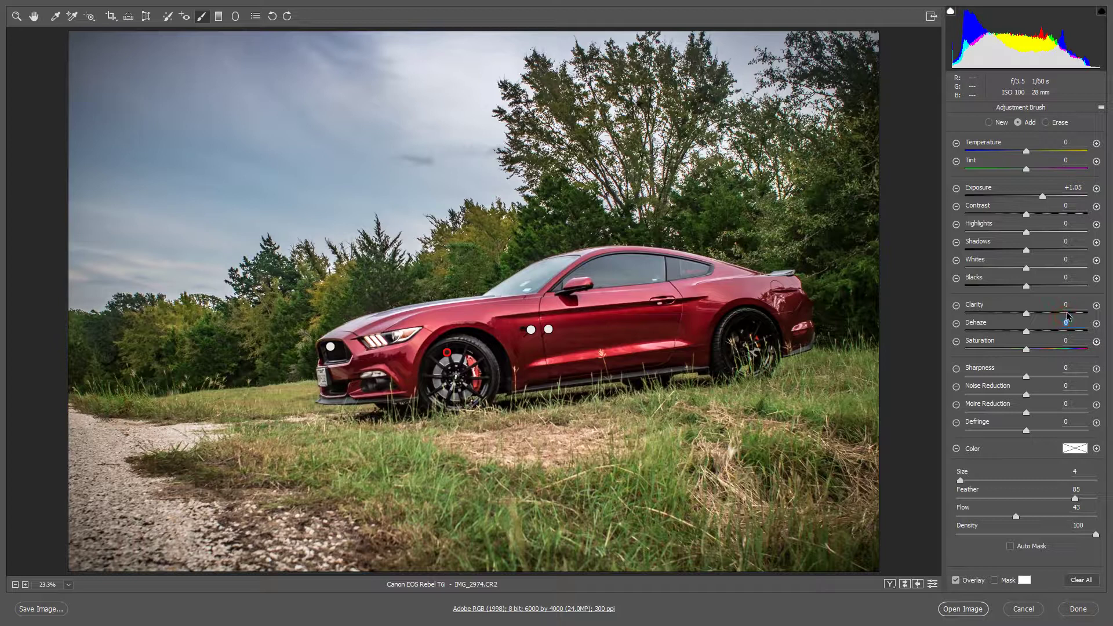
pyautogui.moveTo(1068, 315); pyautogui.dragTo(1112, 314)
pyautogui.moveTo(1059, 251); pyautogui.dragTo(1112, 267)
pyautogui.click(17, 16)
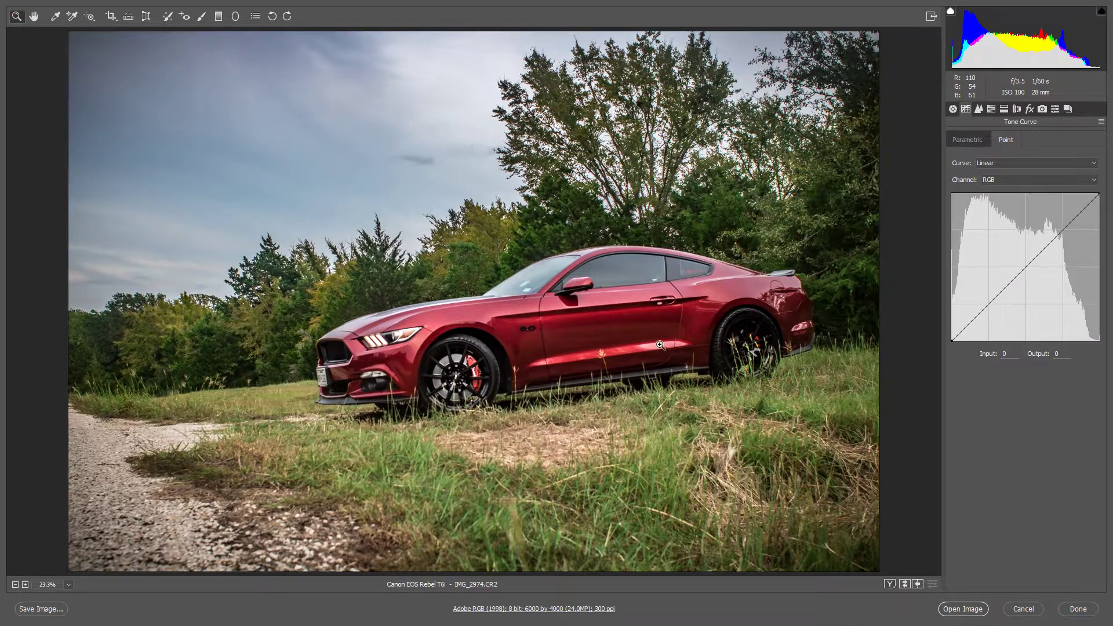
pyautogui.click(903, 583)
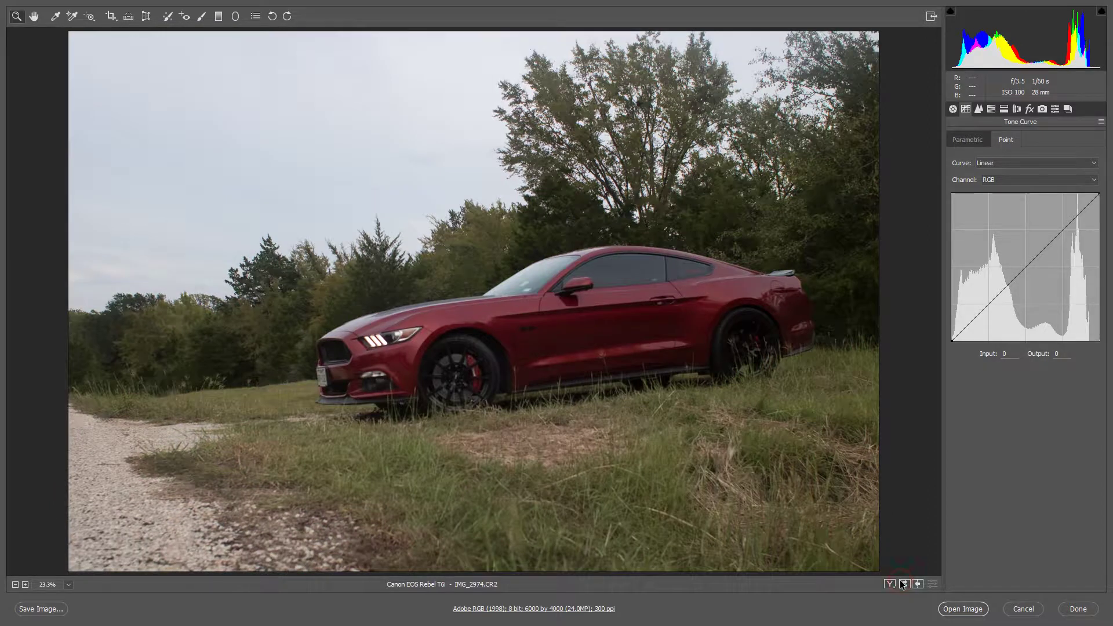
pyautogui.click(903, 583)
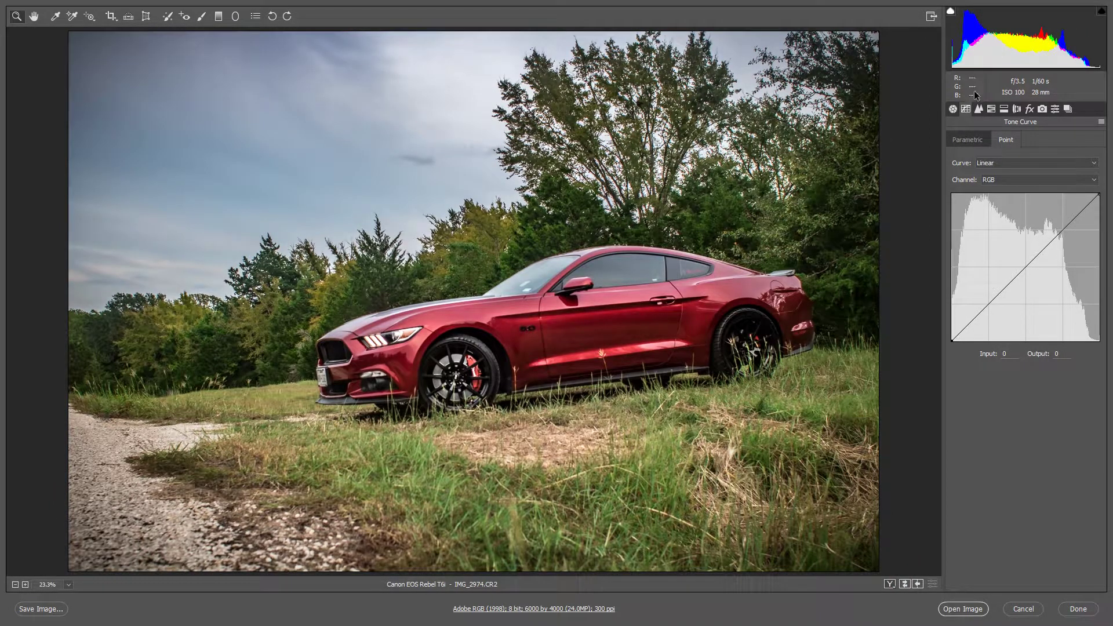
# Try split toning the highlights and shadows, testing Highlights Saturation 20 and Hue 251.
pyautogui.click(1004, 109)
pyautogui.click(984, 174)
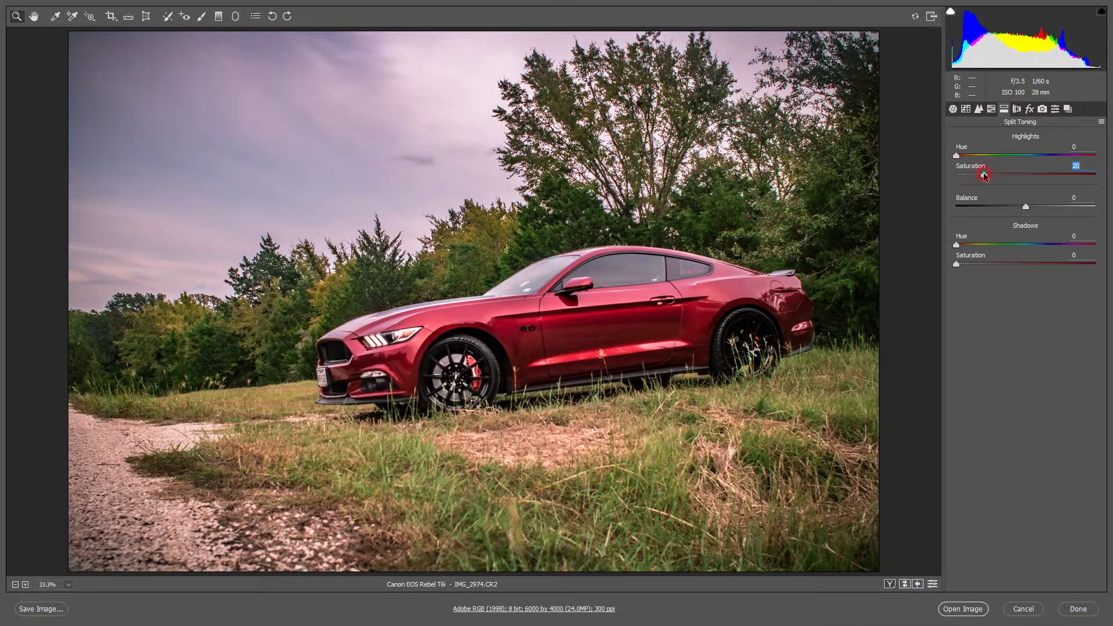
pyautogui.click(976, 157)
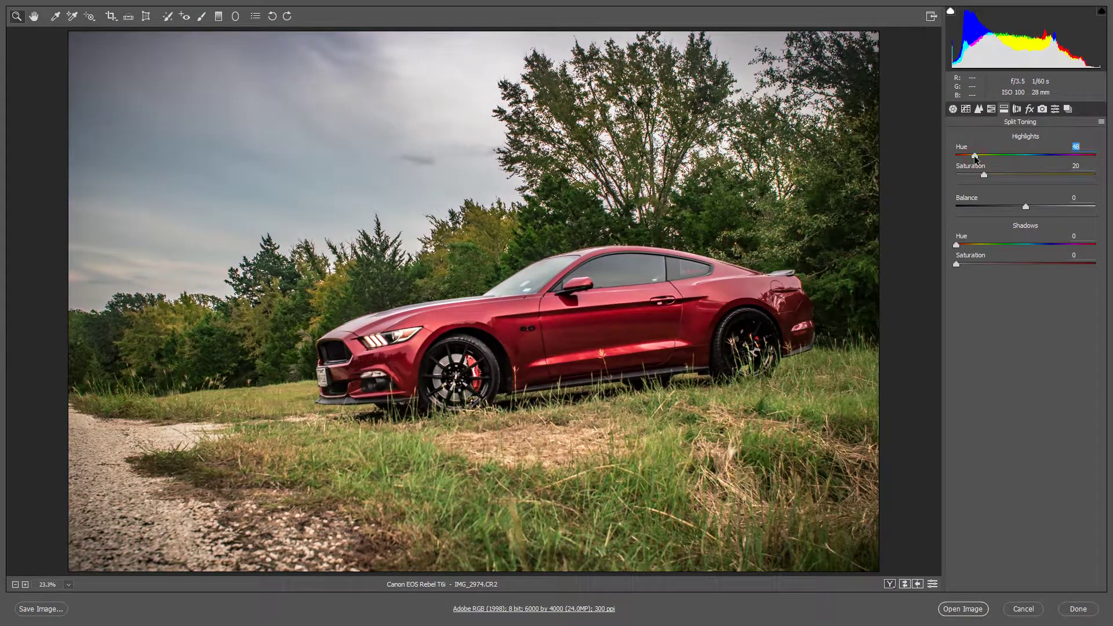
pyautogui.moveTo(993, 155); pyautogui.dragTo(1053, 160)
pyautogui.moveTo(965, 179); pyautogui.dragTo(949, 177)
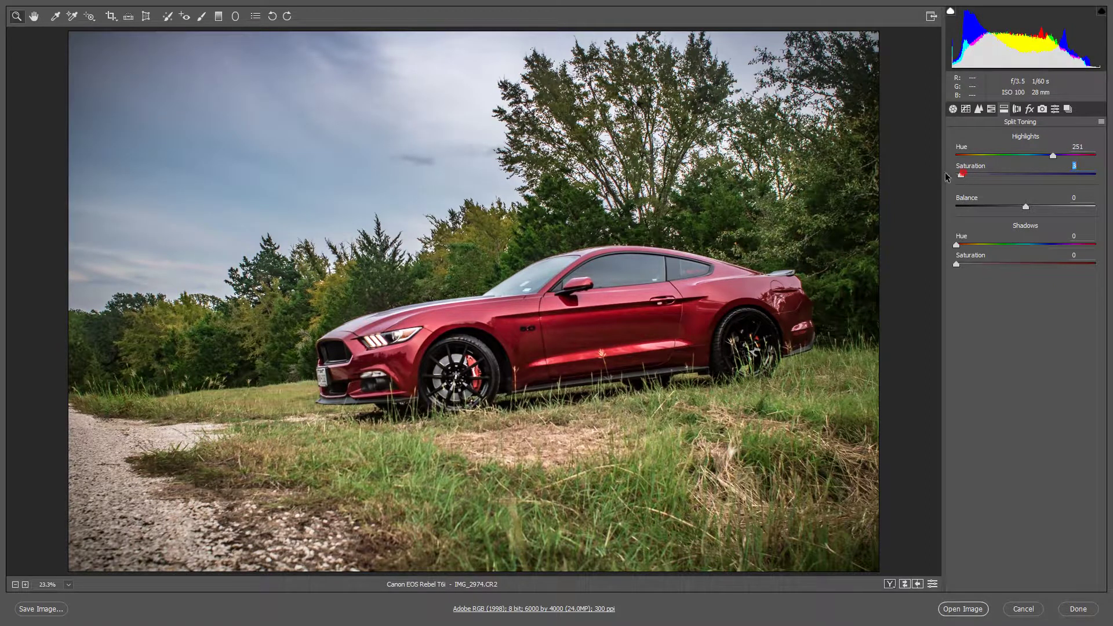
pyautogui.click(982, 263)
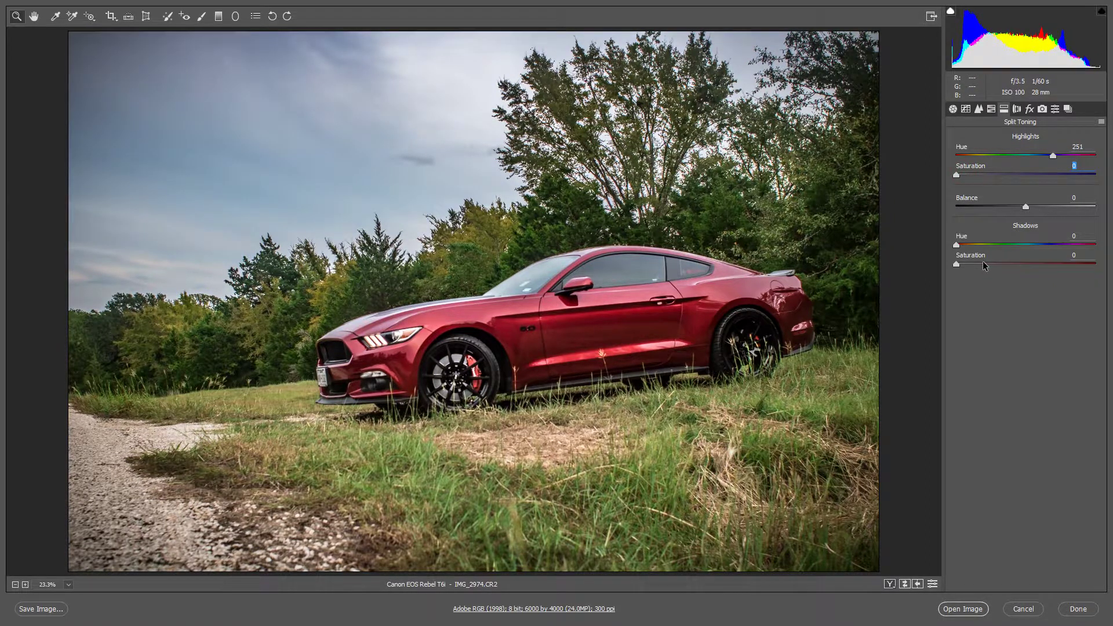
pyautogui.click(1047, 246)
pyautogui.moveTo(1047, 245); pyautogui.dragTo(956, 264)
# Try the other camera profiles, including Camera Monochrome and Camera Standard, and return to Adobe Standard.
pyautogui.click(1031, 109)
pyautogui.click(1042, 109)
pyautogui.click(1035, 182)
pyautogui.click(1008, 201)
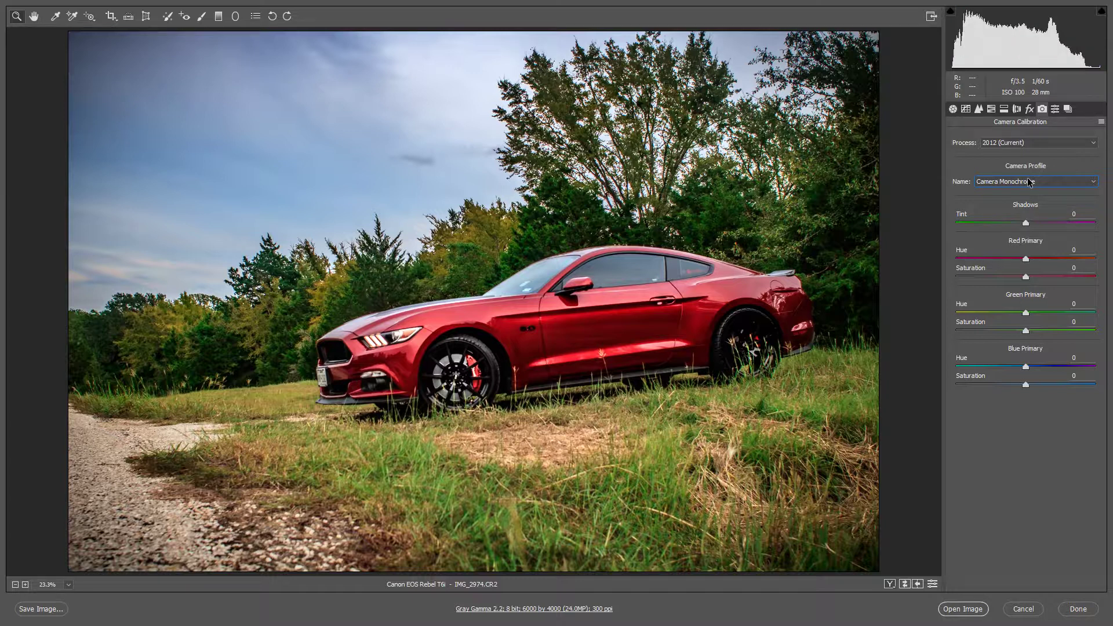
pyautogui.press('Down')
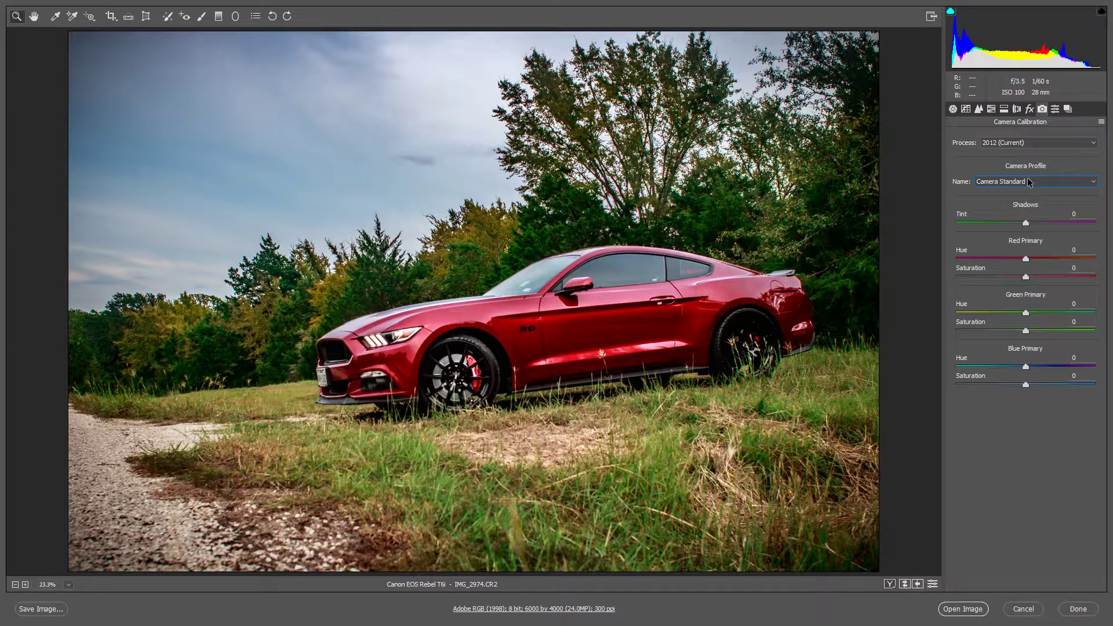
pyautogui.click(1030, 183)
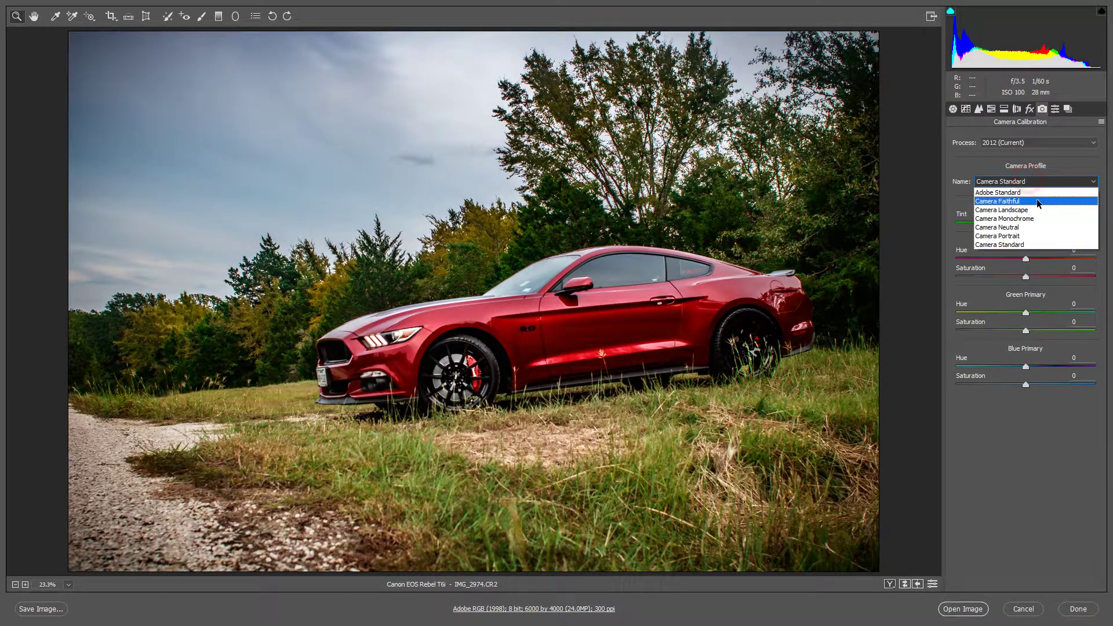
pyautogui.click(1029, 193)
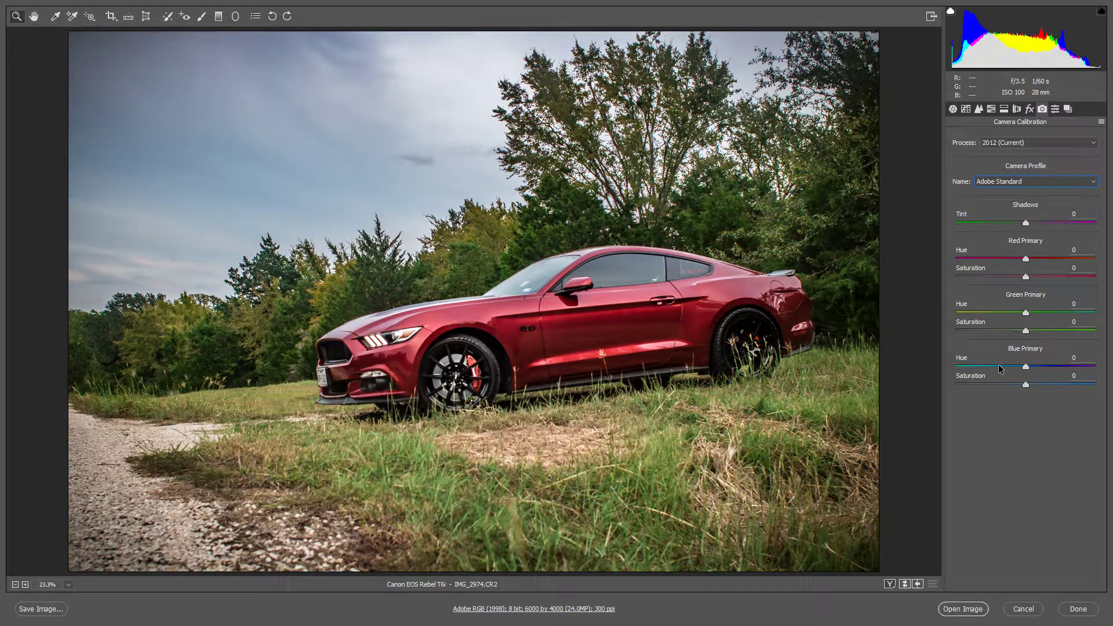
# Shift the photo's camera calibration with Blue Primary Hue -23 and Green Primary Hue +21.
pyautogui.click(999, 367)
pyautogui.click(1008, 367)
pyautogui.press('Up')
pyautogui.press('Up')
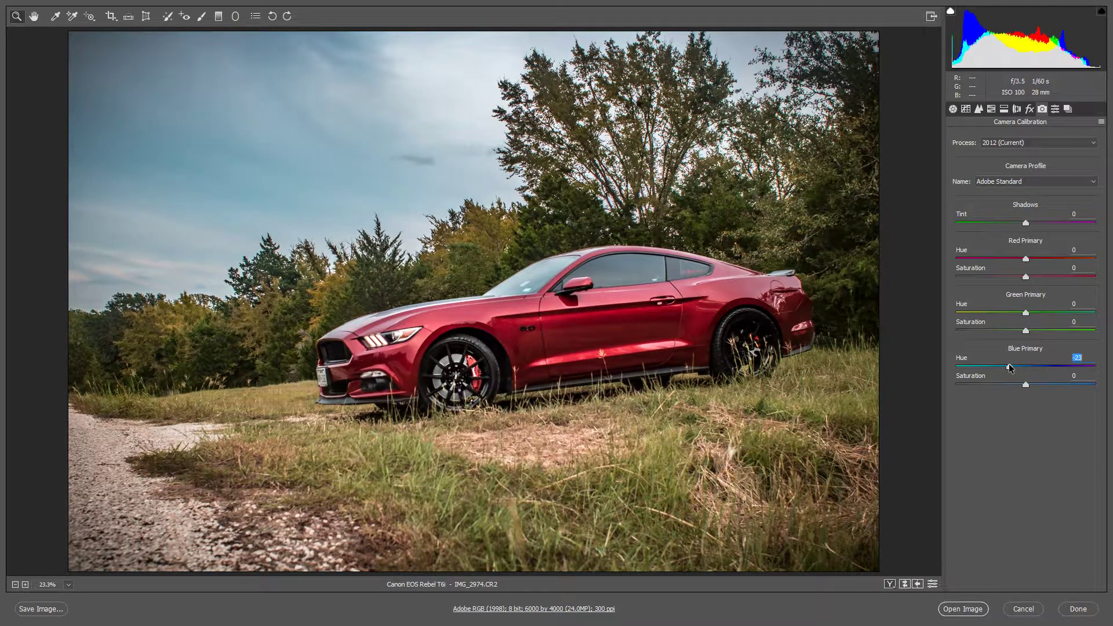
pyautogui.click(1071, 312)
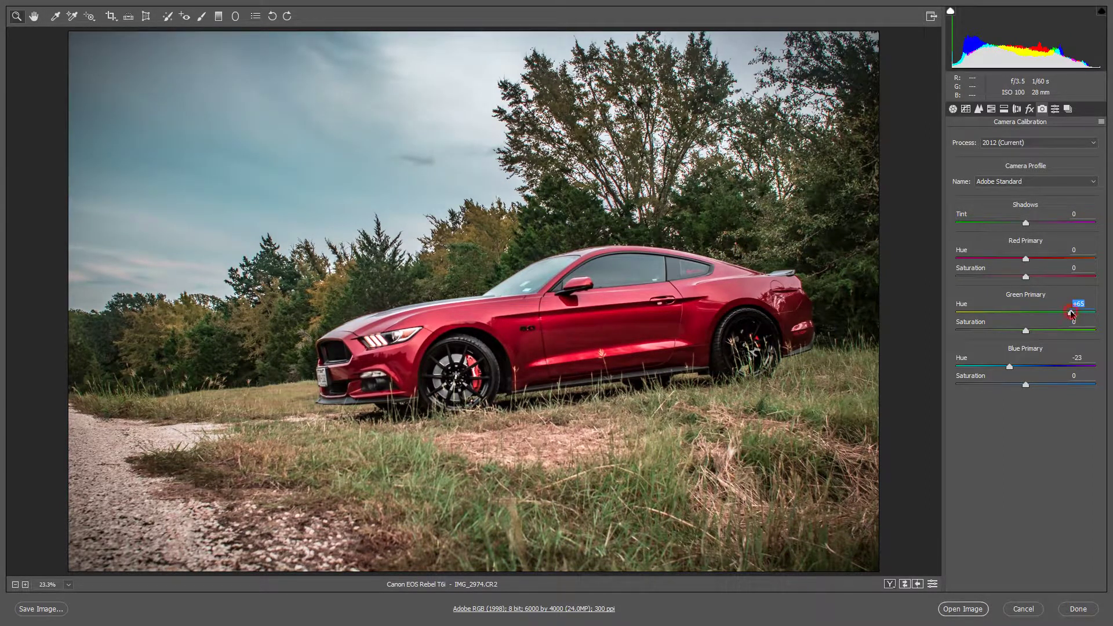
pyautogui.moveTo(1044, 310); pyautogui.dragTo(1040, 313)
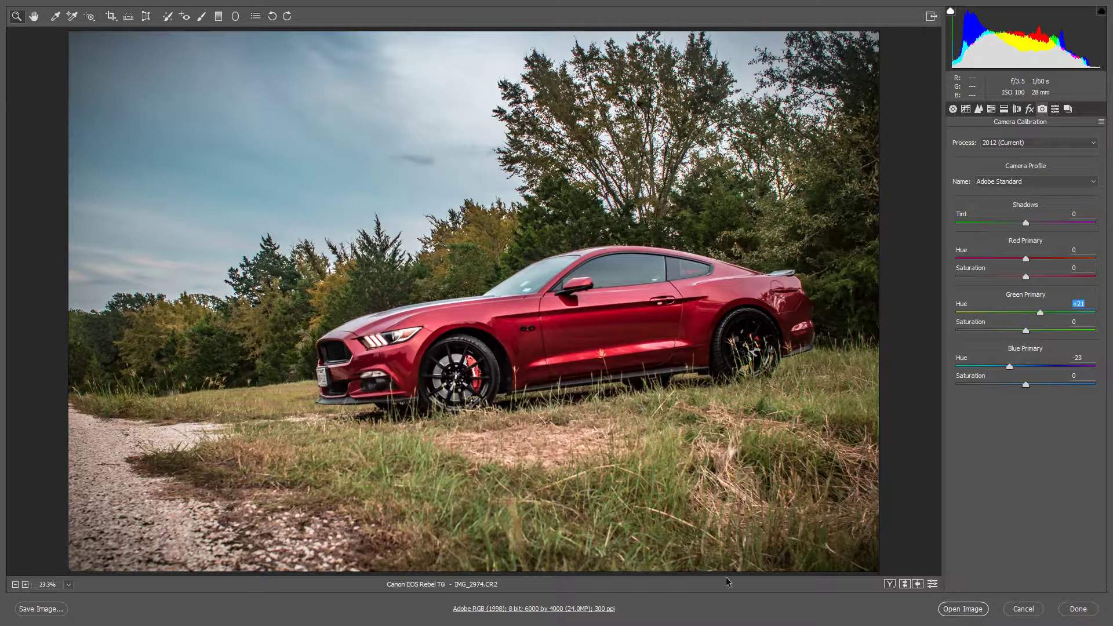
# Inspect the car's side up close and strengthen the sharpening to Amount 111, Radius 2.2 and Detail 64.
pyautogui.click(561, 287)
pyautogui.click(604, 331)
pyautogui.click(605, 331)
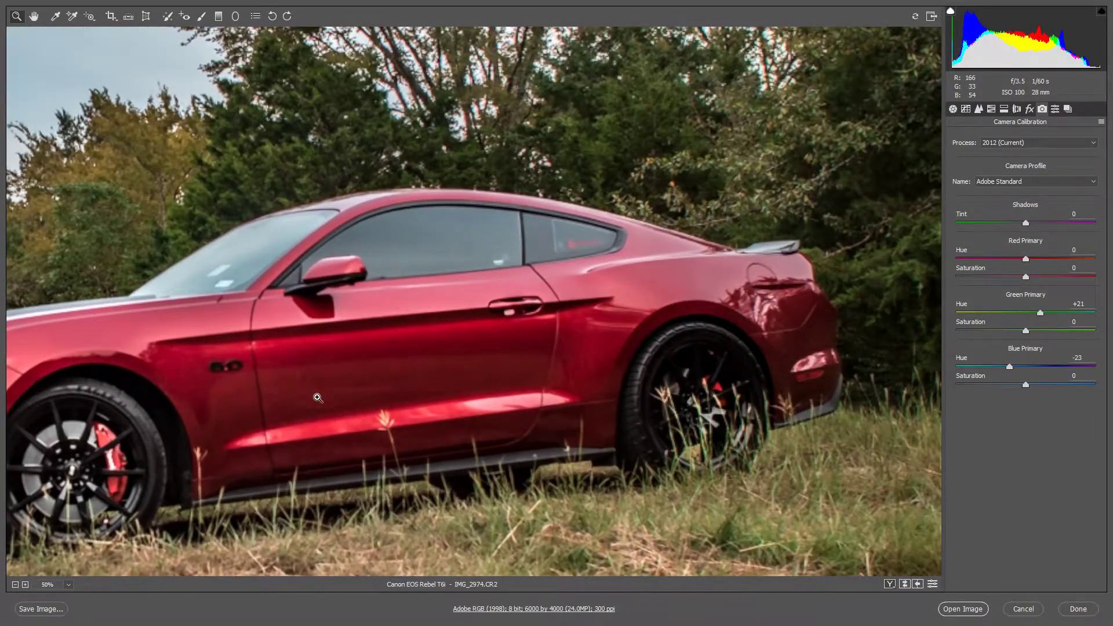
pyautogui.click(322, 405)
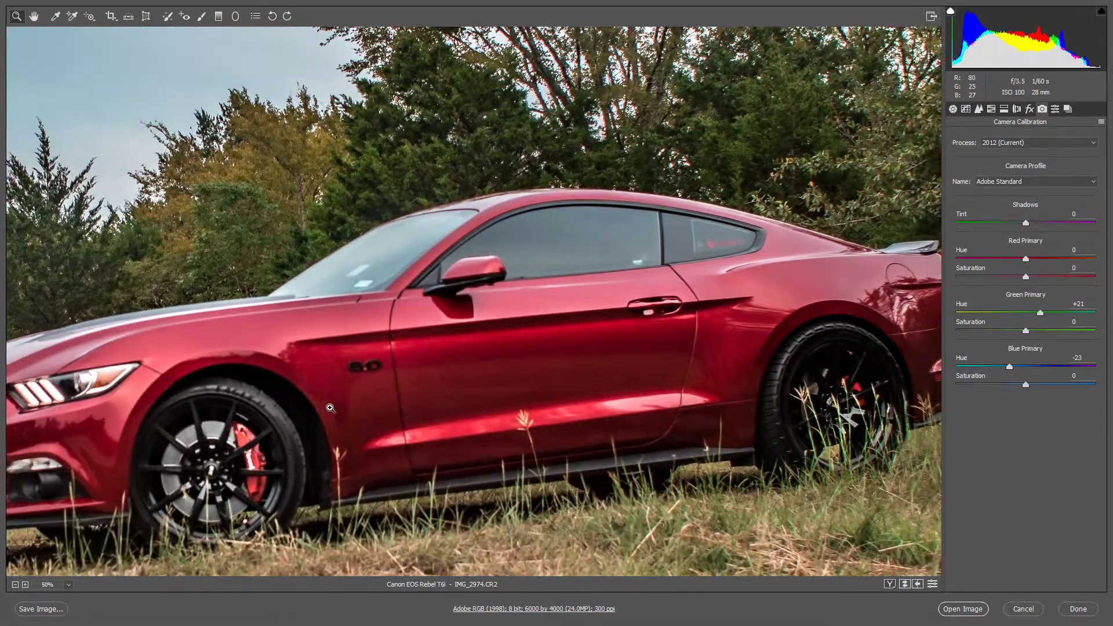
pyautogui.click(507, 318)
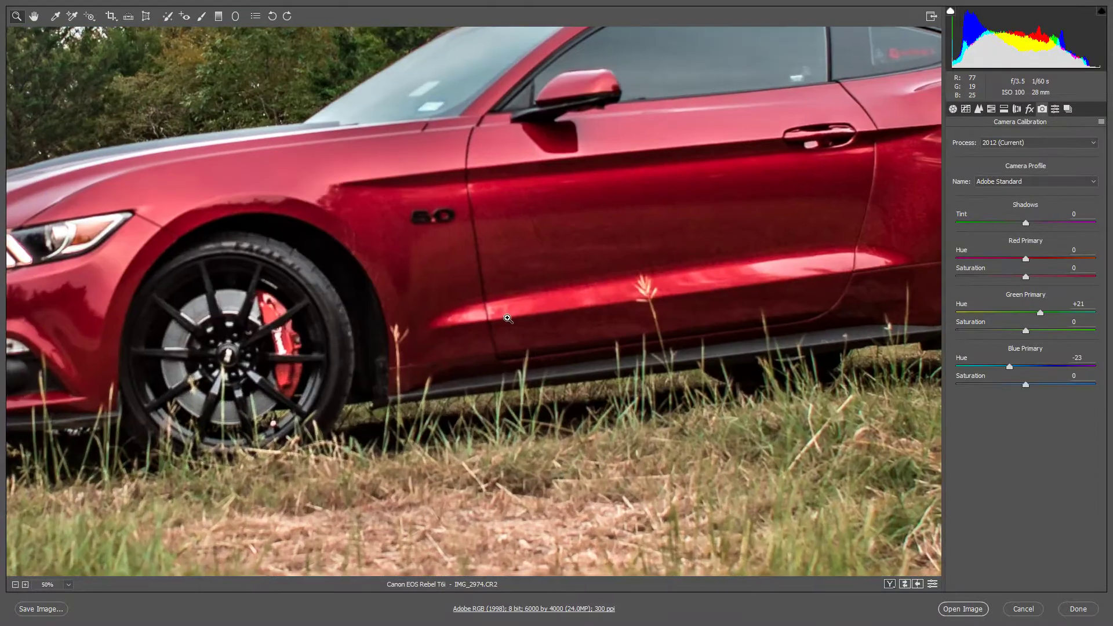
pyautogui.scroll(3, 507, 319)
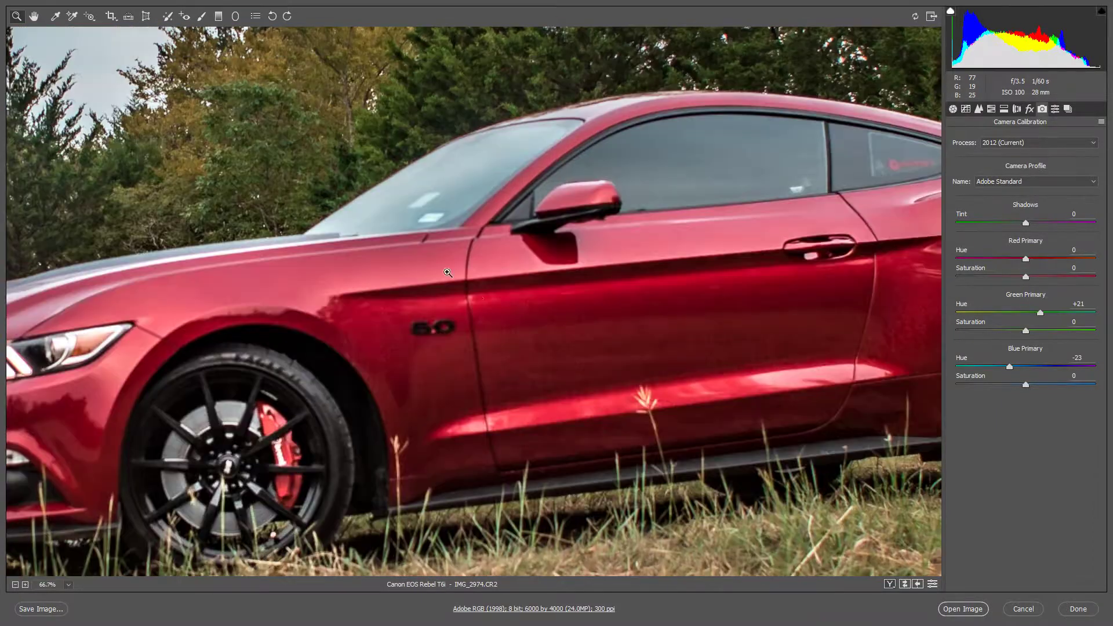
pyautogui.click(953, 112)
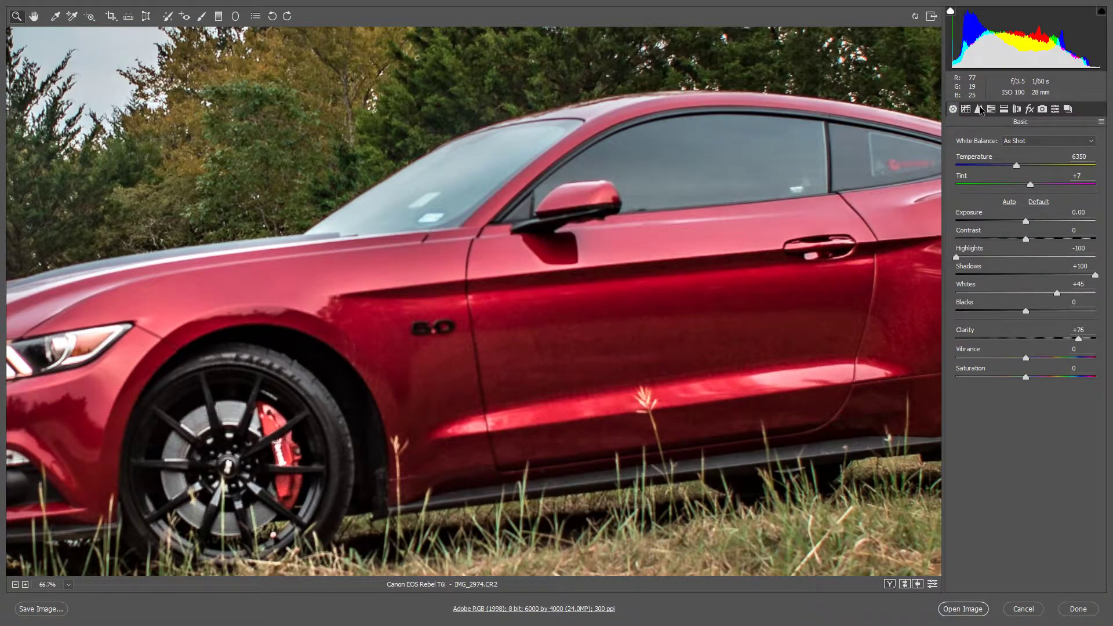
pyautogui.click(979, 108)
pyautogui.click(1059, 156)
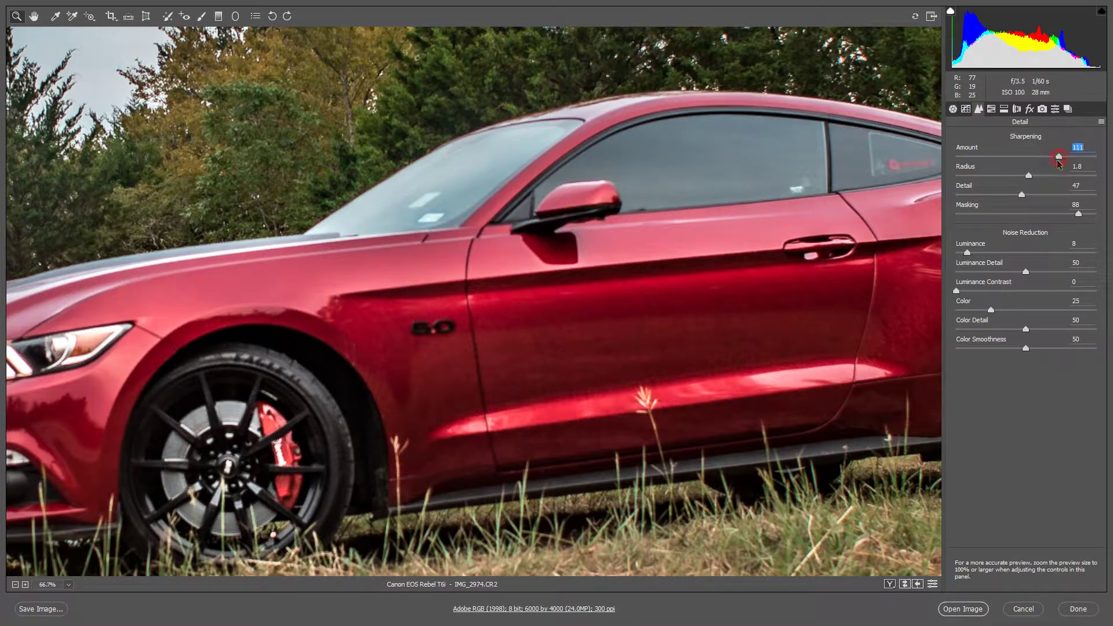
pyautogui.click(1050, 175)
pyautogui.click(1045, 195)
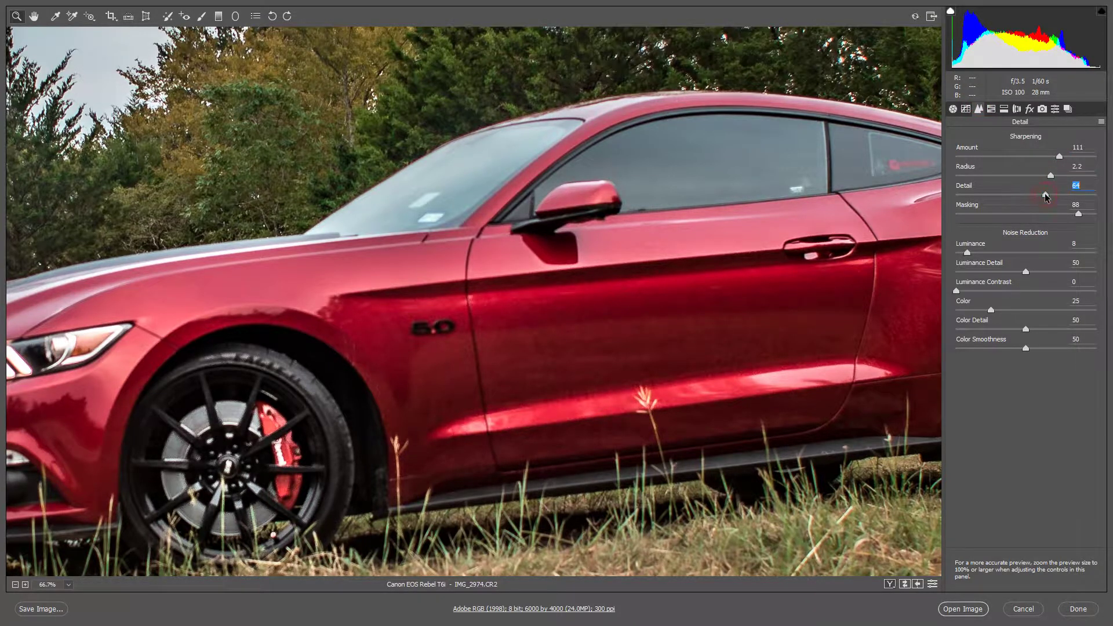
# Create a new brush adjustment with Noise Reduction +50 and paint over the car's door and side window.
pyautogui.click(201, 17)
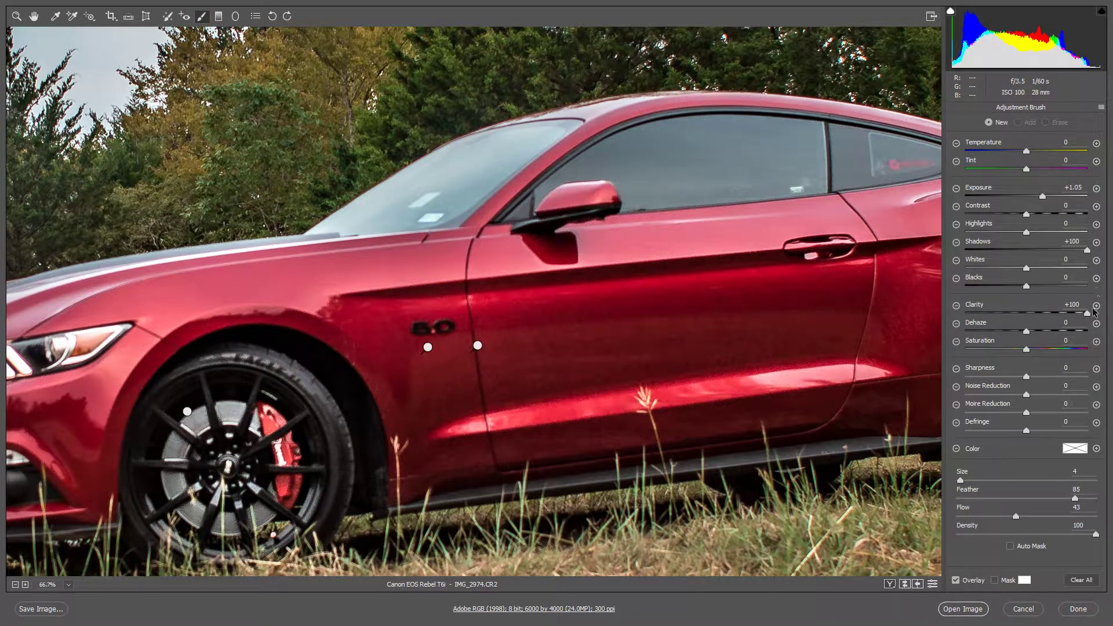
pyautogui.doubleClick(1094, 387)
pyautogui.moveTo(572, 325)
pyautogui.mouseDown()
pyautogui.moveTo(513, 329)
pyautogui.moveTo(506, 319)
pyautogui.moveTo(493, 373)
pyautogui.moveTo(499, 323)
pyautogui.moveTo(549, 339)
pyautogui.mouseUp()
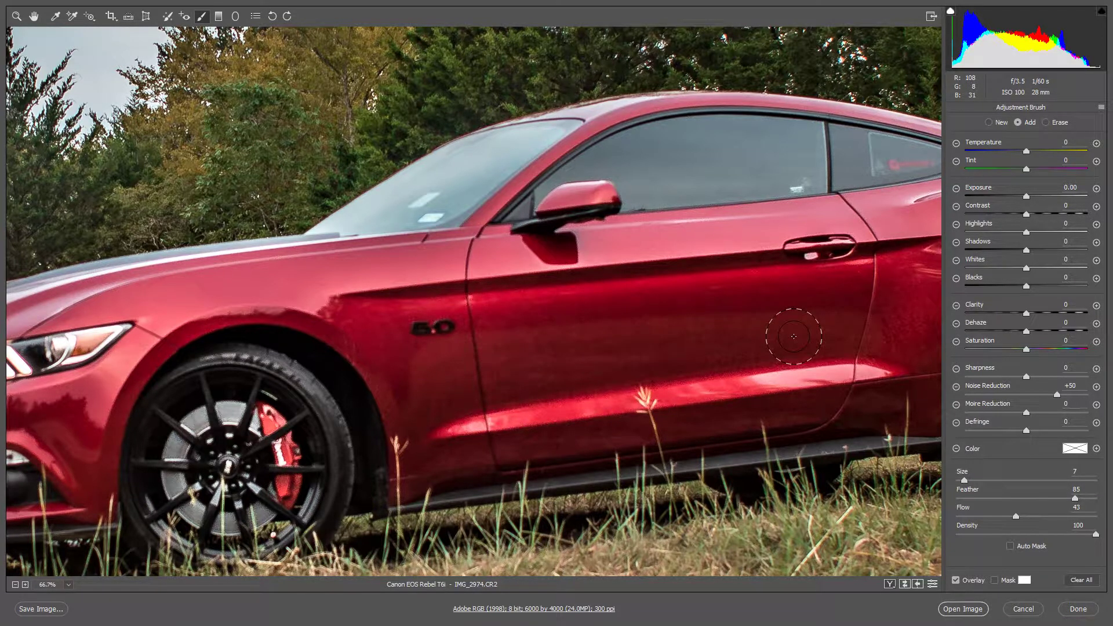
pyautogui.press('[')
pyautogui.press('[')
pyautogui.press('[')
pyautogui.moveTo(767, 141); pyautogui.dragTo(770, 142)
pyautogui.moveTo(699, 151); pyautogui.dragTo(703, 151)
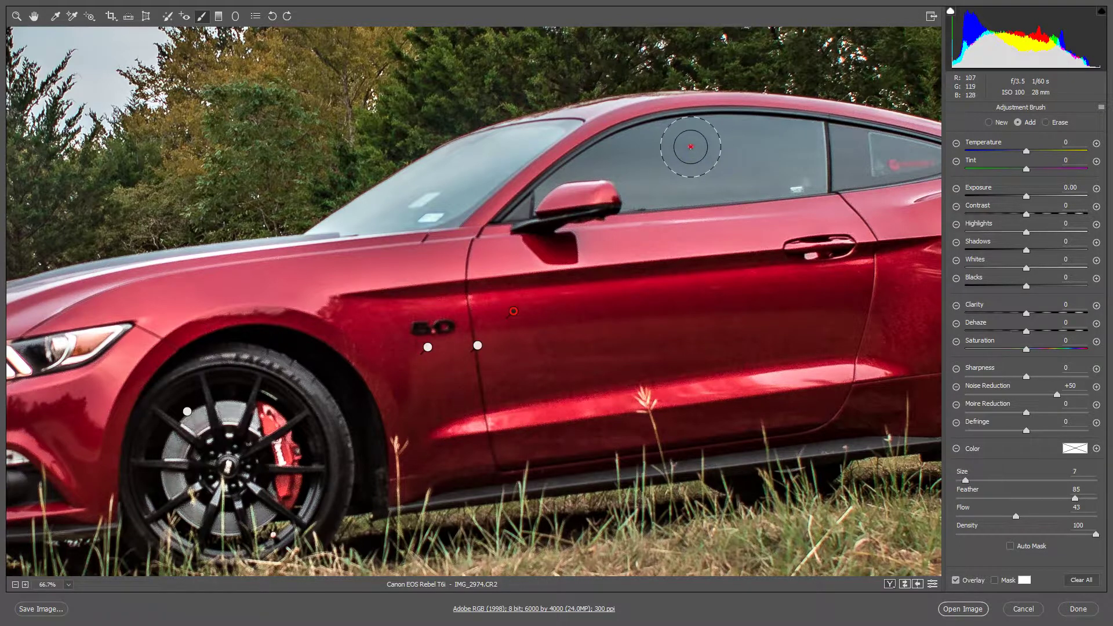
# Raise the brush adjustment's Noise Reduction to +100 and paint along the front fender and side body with a smaller brush.
pyautogui.press('[')
pyautogui.press('[')
pyautogui.press('[')
pyautogui.moveTo(1057, 395); pyautogui.dragTo(993, 410)
pyautogui.moveTo(1112, 409); pyautogui.dragTo(1087, 396)
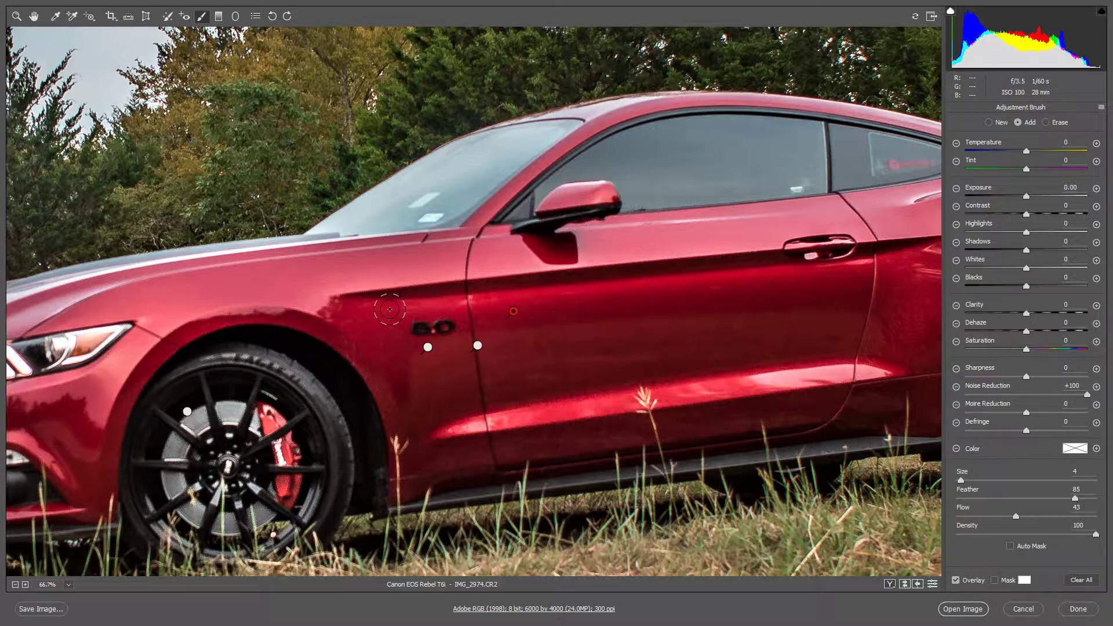
pyautogui.moveTo(213, 294); pyautogui.dragTo(447, 245)
pyautogui.hscroll(1, 521, 233)
pyautogui.moveTo(521, 233); pyautogui.dragTo(328, 232)
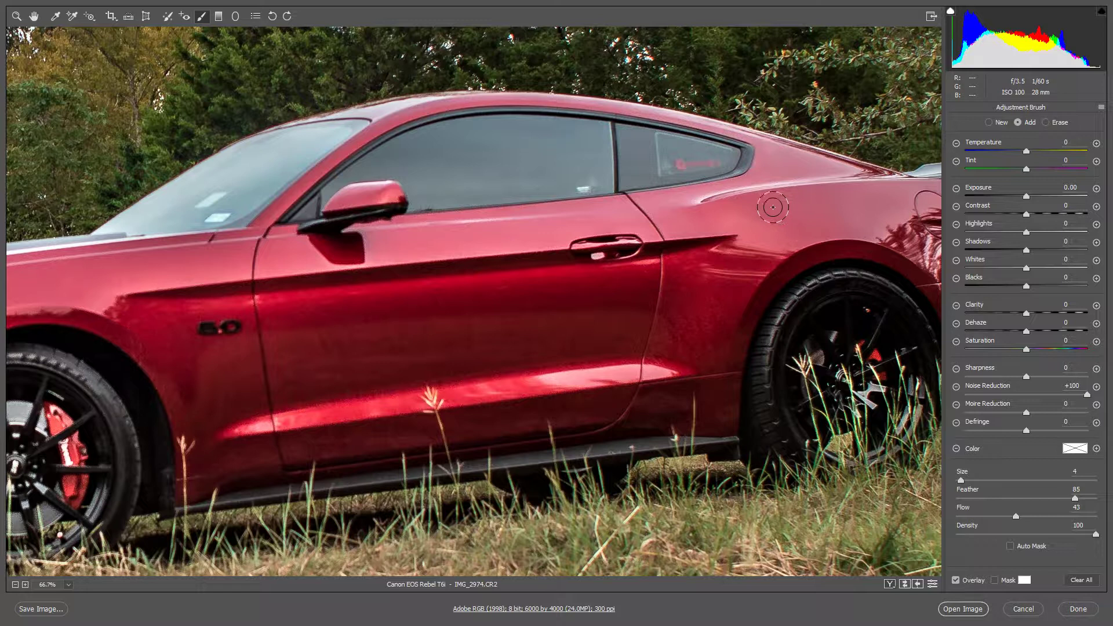
# Strengthen the post-crop vignette to Amount -43 with Midpoint 80 and compare the whole photo with the original.
pyautogui.press('alt')
pyautogui.scroll(-6, 331, 337)
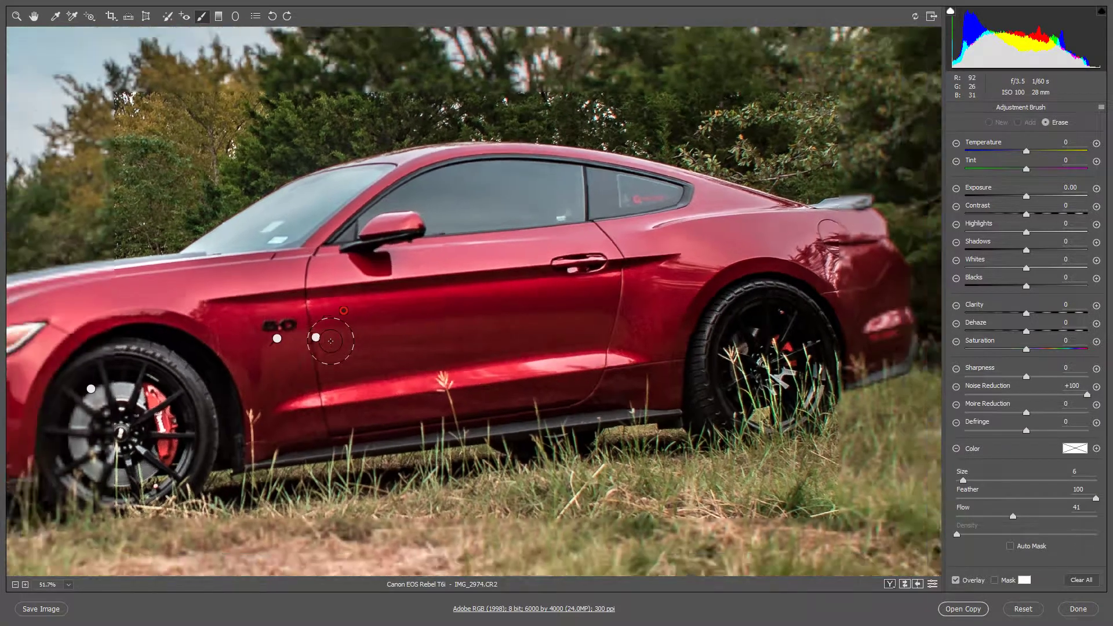
pyautogui.scroll(-2, 310, 383)
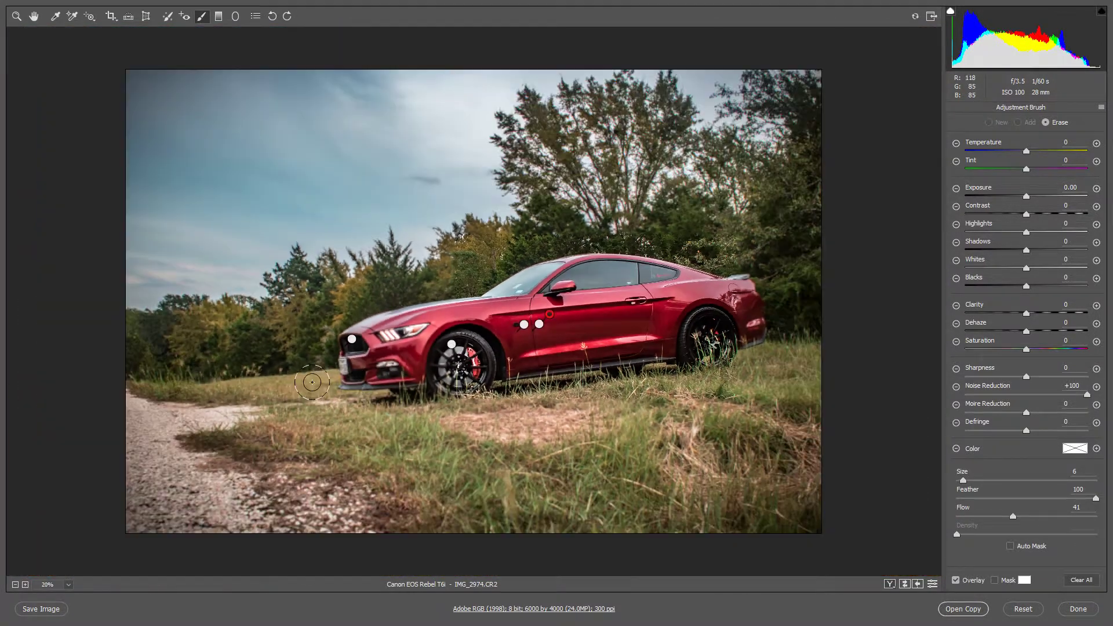
pyautogui.click(16, 15)
pyautogui.click(390, 199)
pyautogui.rightClick(555, 360)
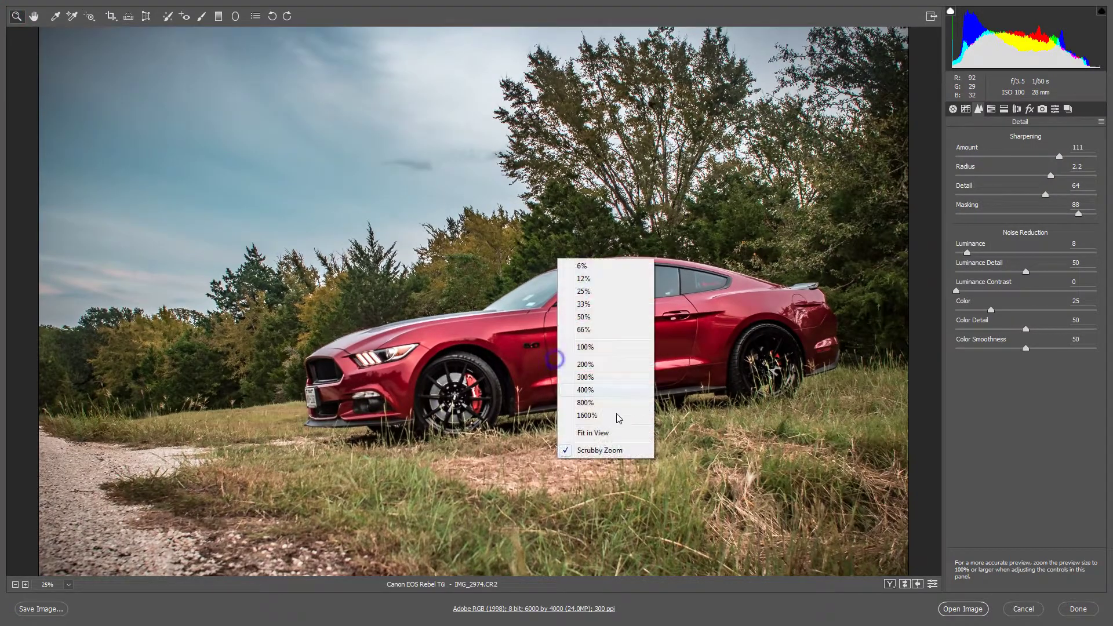
pyautogui.click(624, 433)
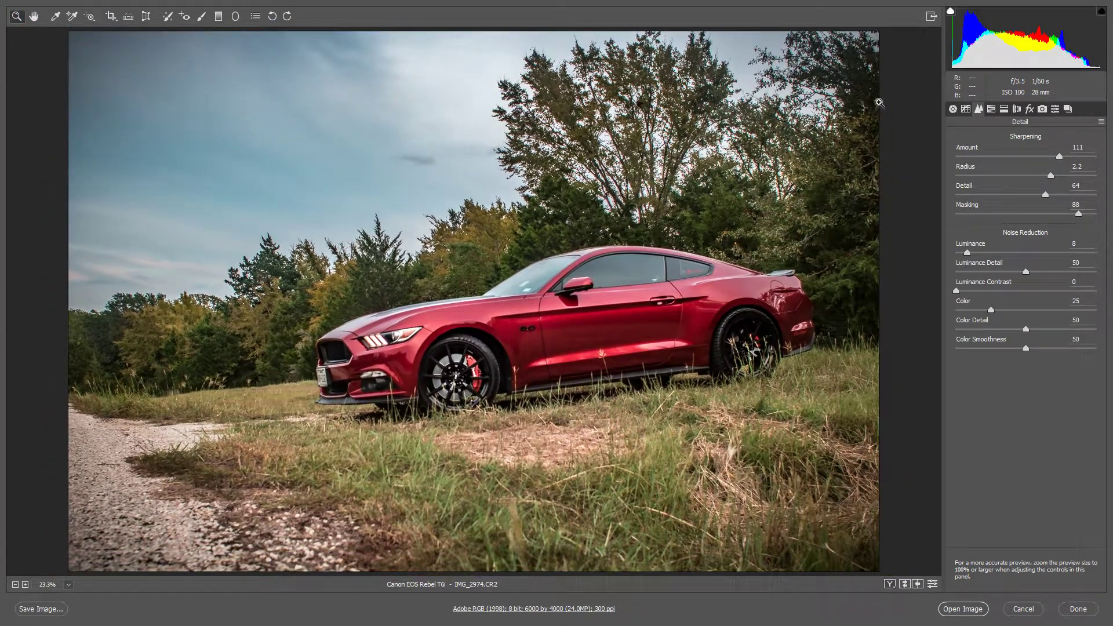
pyautogui.click(1030, 109)
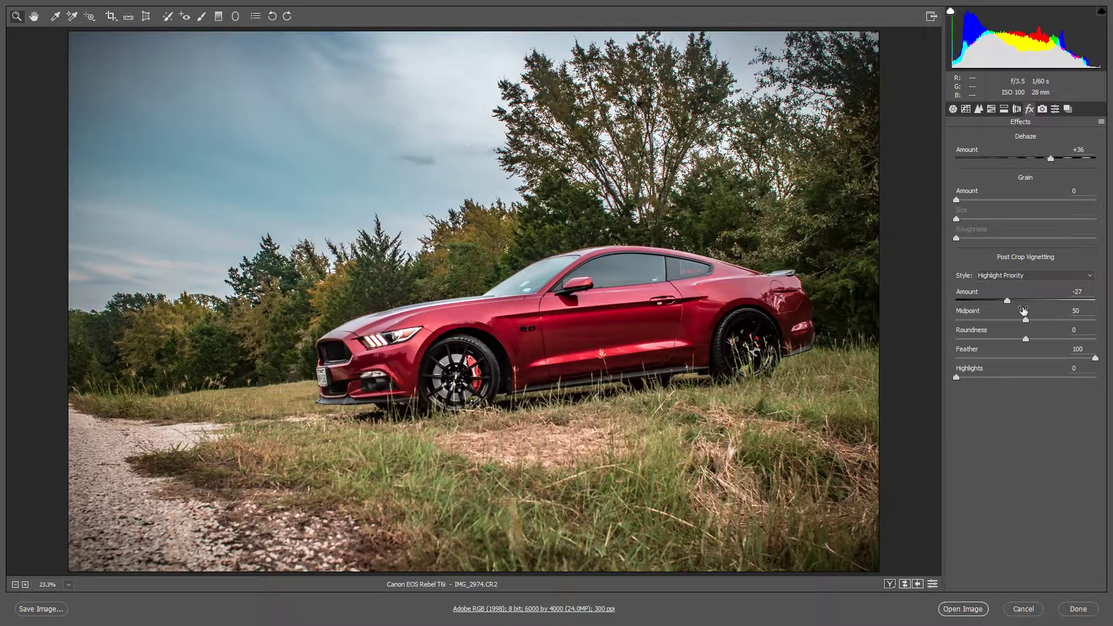
pyautogui.moveTo(1038, 322); pyautogui.dragTo(1068, 324)
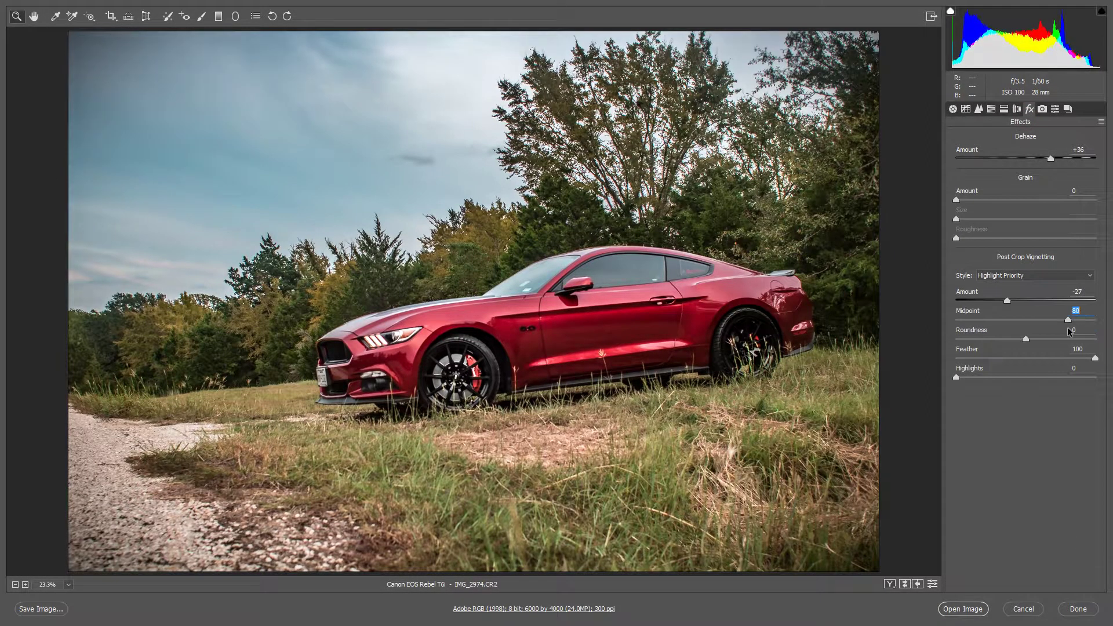
pyautogui.moveTo(1006, 301); pyautogui.dragTo(996, 301)
pyautogui.click(903, 584)
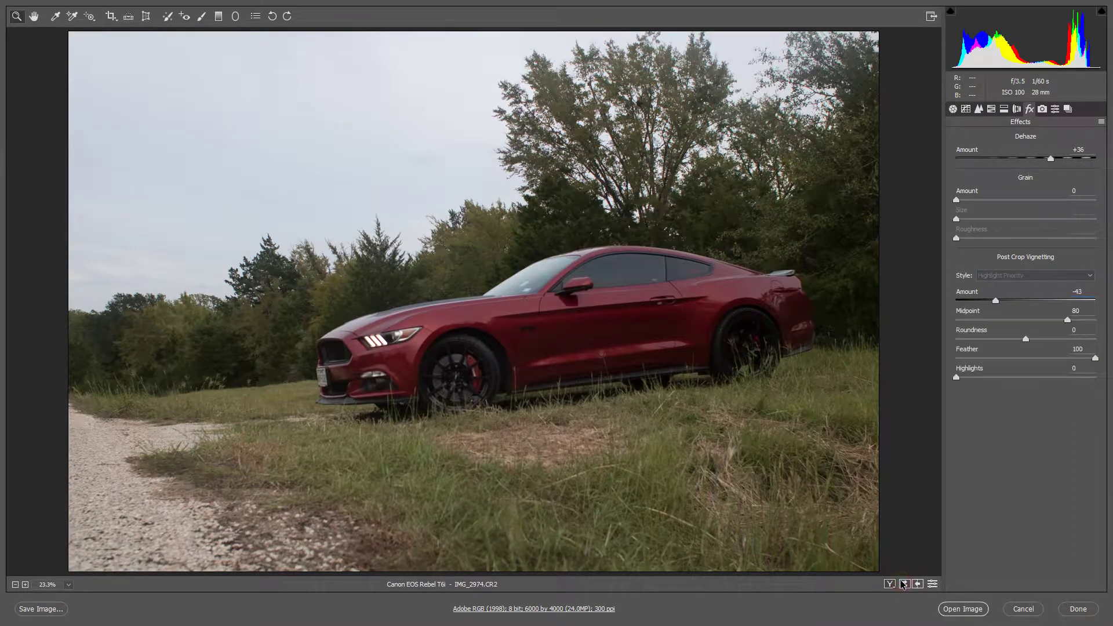
pyautogui.click(903, 584)
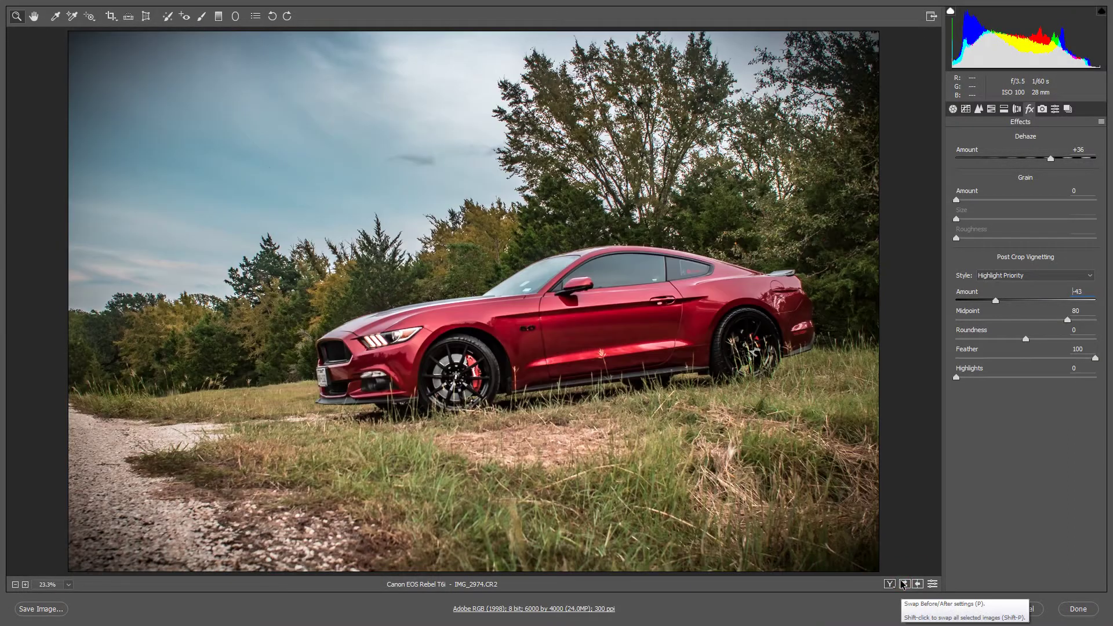
# Try recoloring the car and foliage in the HSL adjustments with Reds hue -100 and Greens hue +46.
pyautogui.click(990, 111)
pyautogui.click(961, 158)
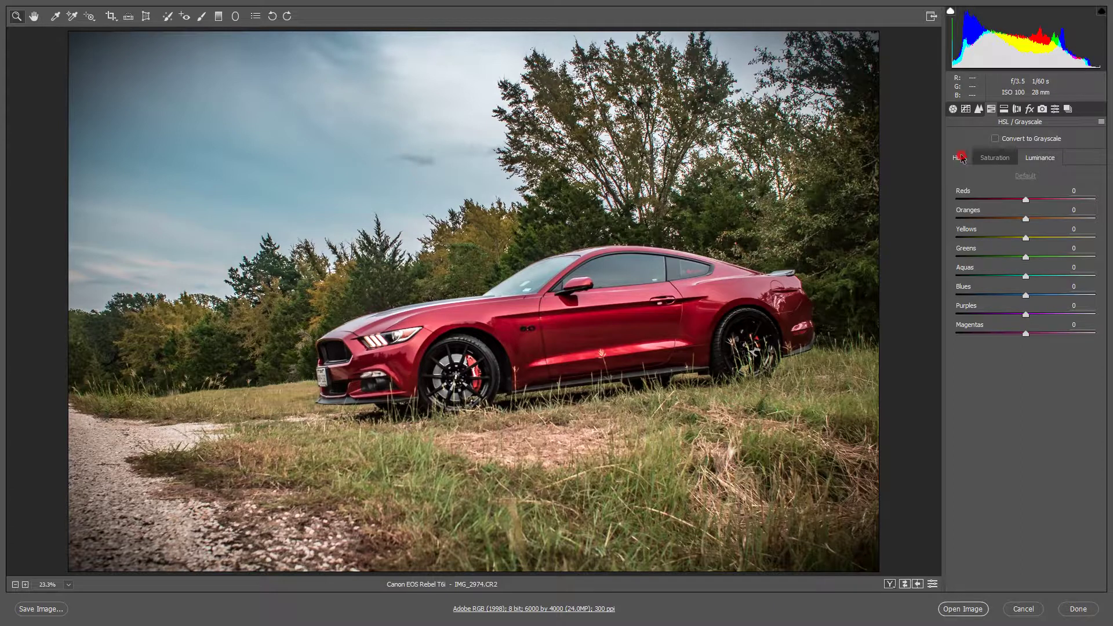
pyautogui.click(1008, 163)
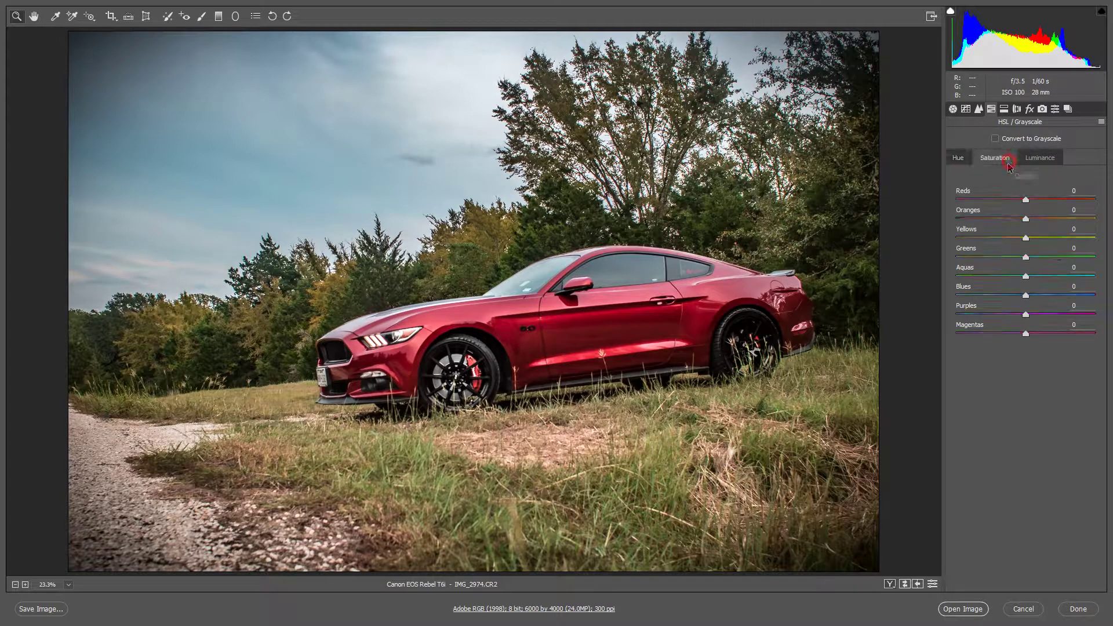
pyautogui.click(1003, 199)
pyautogui.doubleClick(1003, 200)
pyautogui.click(957, 158)
pyautogui.moveTo(1027, 200); pyautogui.dragTo(734, 215)
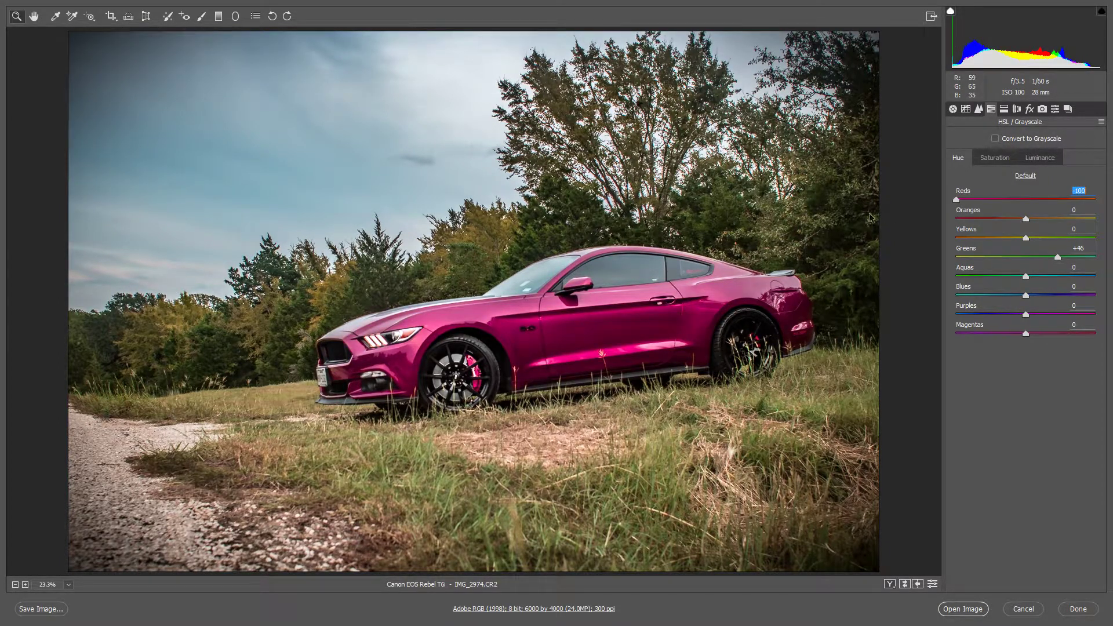
# Try Reds saturation +17 and Oranges hue -31, resetting both along with the Reds hue to 0.
pyautogui.click(995, 158)
pyautogui.moveTo(1025, 200); pyautogui.dragTo(1049, 200)
pyautogui.doubleClick(1040, 199)
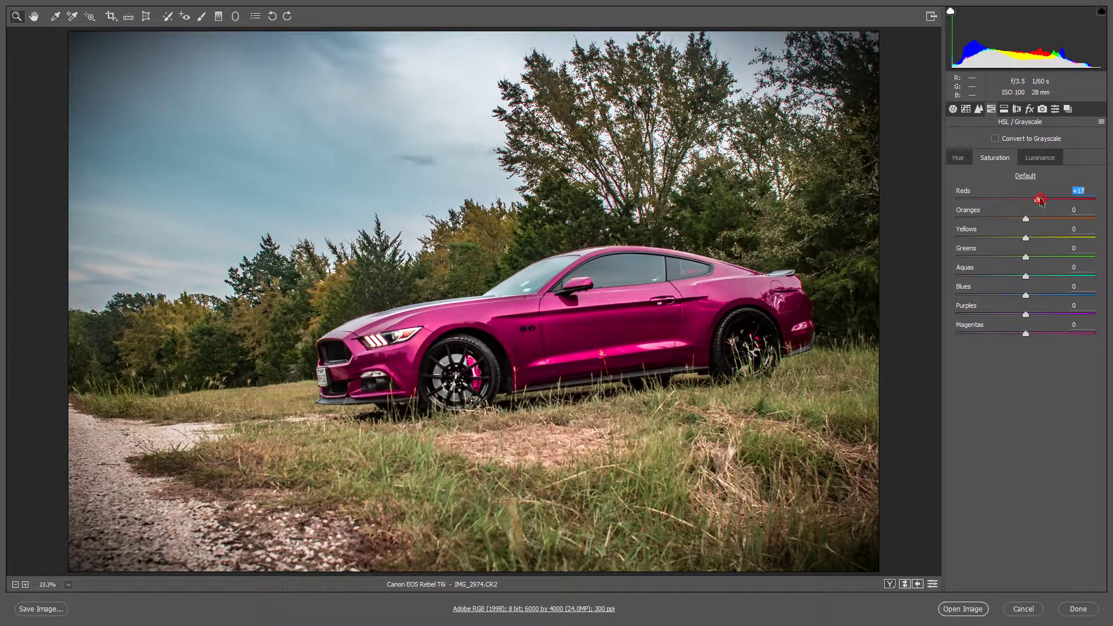
pyautogui.click(958, 155)
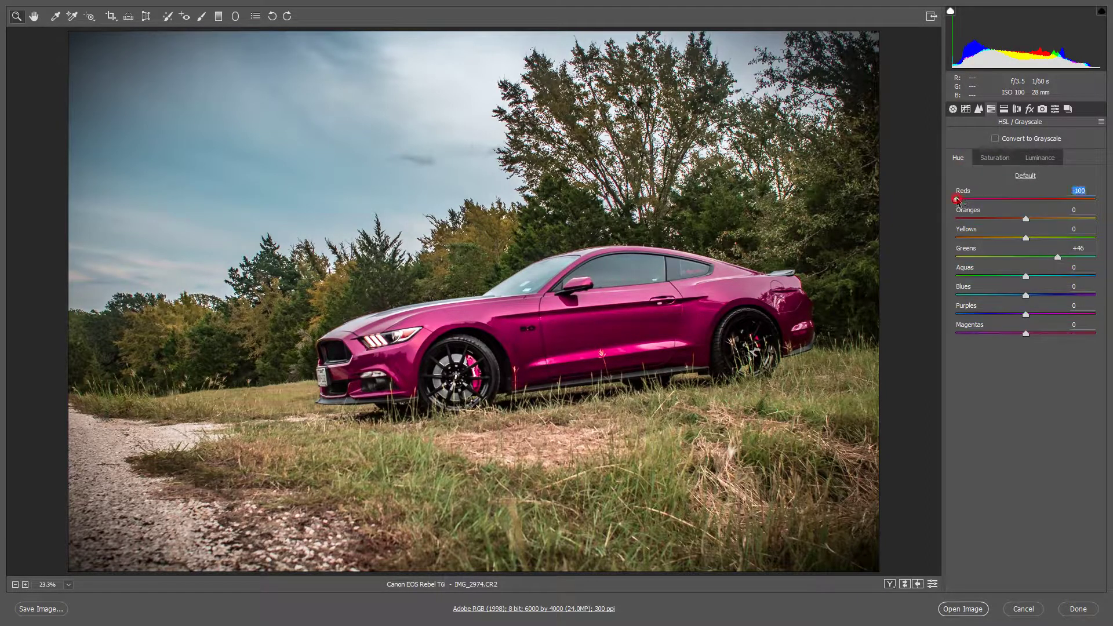
pyautogui.moveTo(1025, 218); pyautogui.dragTo(1005, 219)
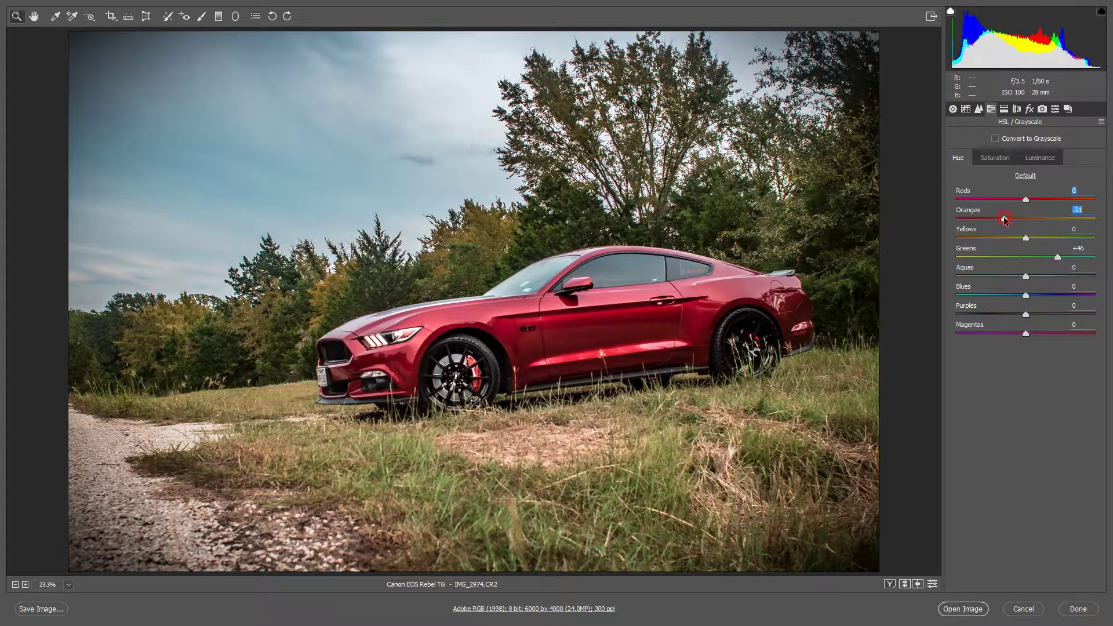
pyautogui.doubleClick(1005, 219)
# Shift the Yellows hue to -17 and brighten the Yellows luminance.
pyautogui.moveTo(1026, 238)
pyautogui.mouseDown()
pyautogui.moveTo(986, 238)
pyautogui.moveTo(1015, 236)
pyautogui.mouseUp()
pyautogui.click(1003, 160)
pyautogui.click(1039, 159)
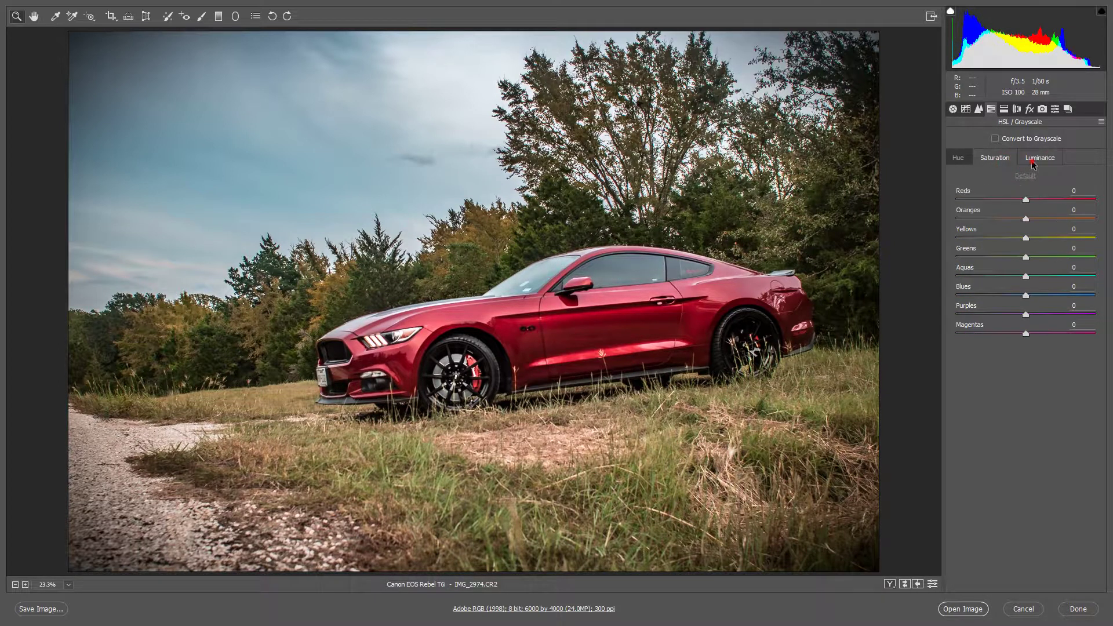
pyautogui.click(1057, 237)
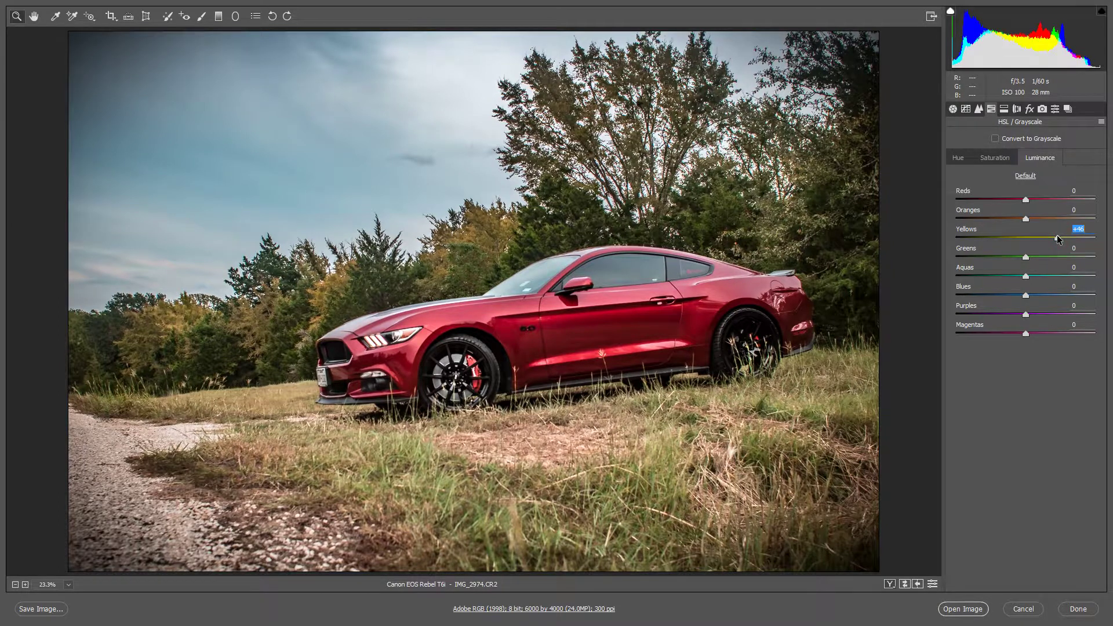
# Boost the greens in the HSL adjustments with hue +100, saturation +75 and luminance +47.
pyautogui.click(959, 158)
pyautogui.moveTo(1057, 257); pyautogui.dragTo(1095, 258)
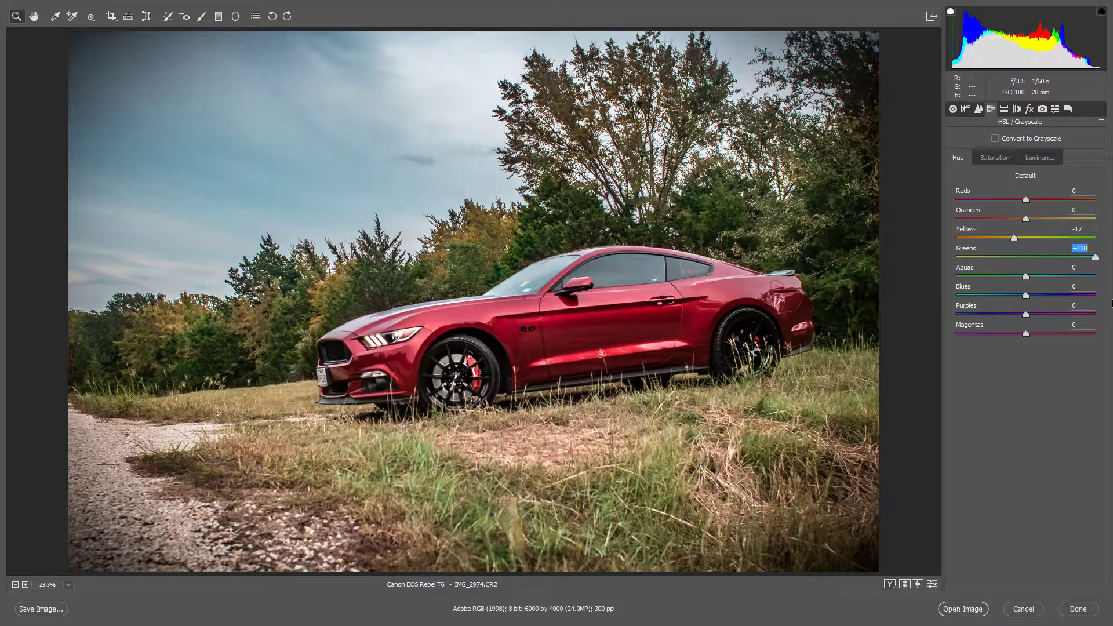
pyautogui.click(994, 158)
pyautogui.moveTo(1062, 256); pyautogui.dragTo(1112, 269)
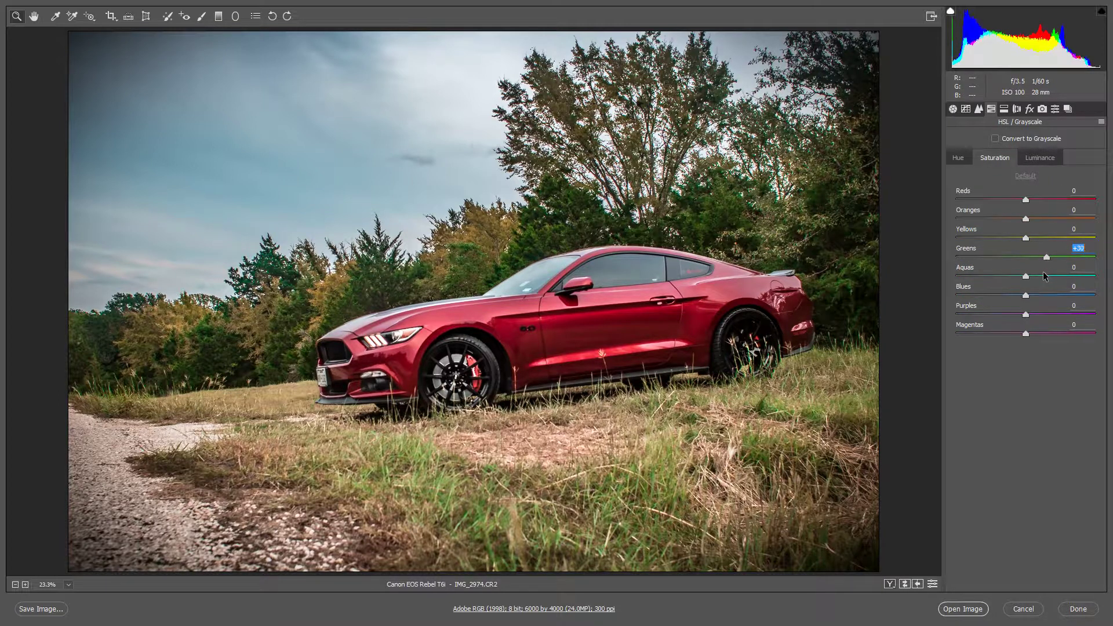
pyautogui.click(1035, 158)
pyautogui.click(1064, 257)
# Fine-tune the luminance to Yellows +40 and Oranges -3, set Reds saturation to +5, and compare the photo with the original.
pyautogui.moveTo(1040, 218)
pyautogui.mouseDown()
pyautogui.moveTo(909, 216)
pyautogui.moveTo(1107, 226)
pyautogui.moveTo(1024, 231)
pyautogui.moveTo(1043, 200)
pyautogui.mouseUp()
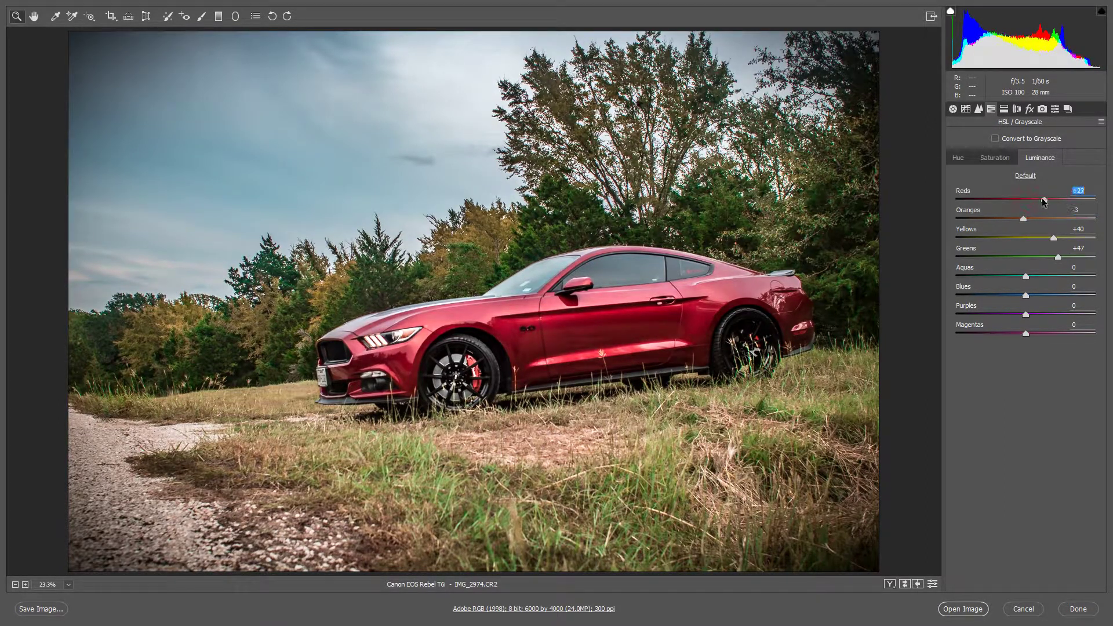
pyautogui.doubleClick(1041, 199)
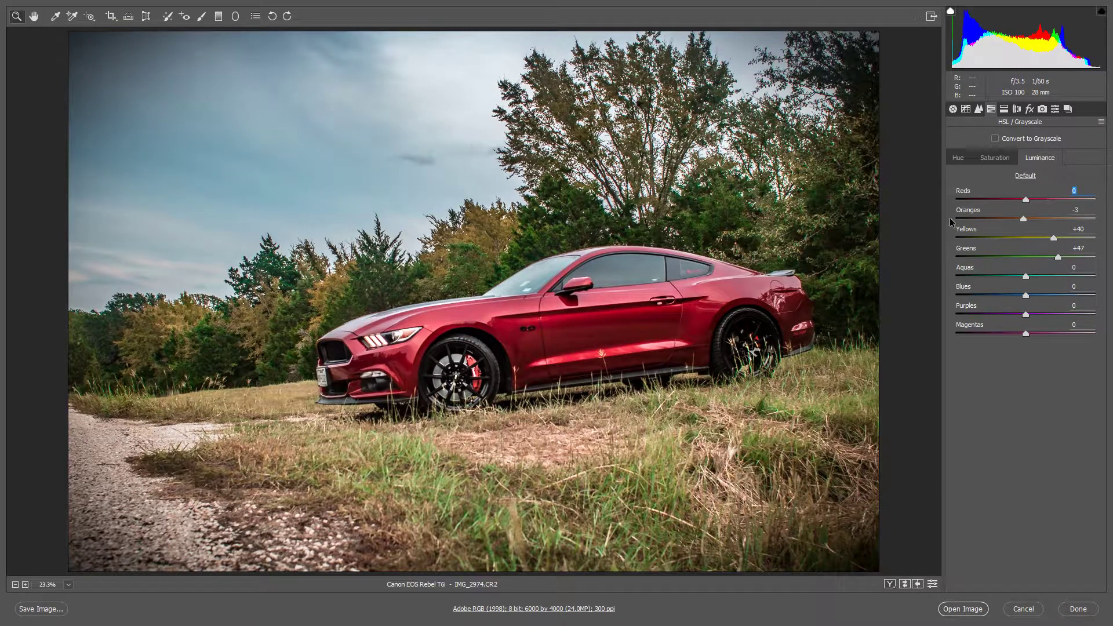
pyautogui.click(1000, 155)
pyautogui.moveTo(1042, 197); pyautogui.dragTo(1029, 200)
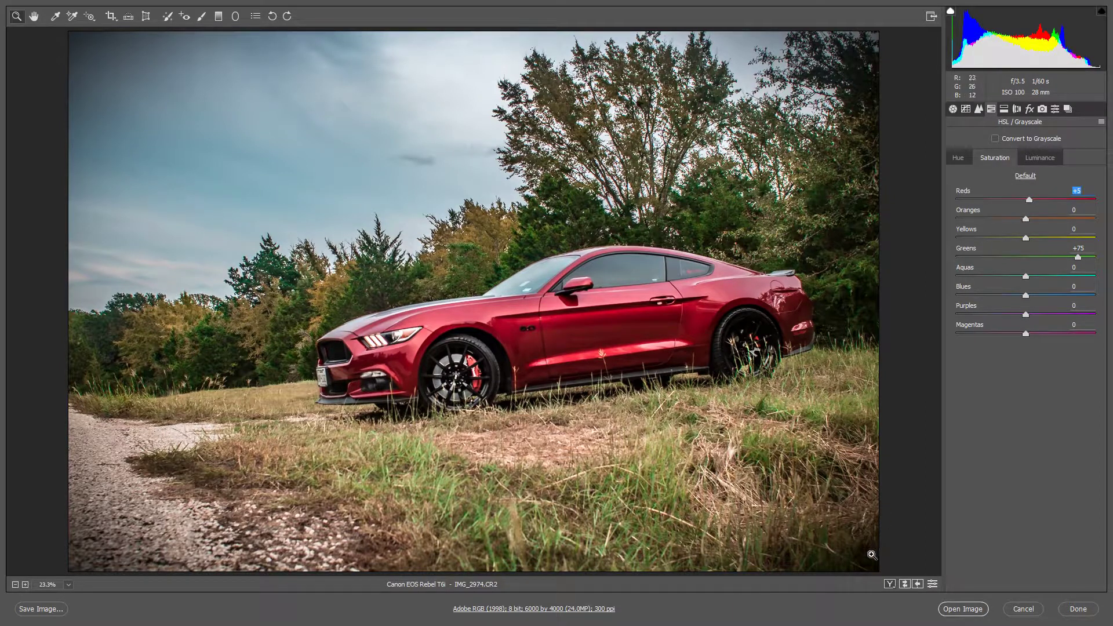
pyautogui.click(905, 584)
pyautogui.click(907, 583)
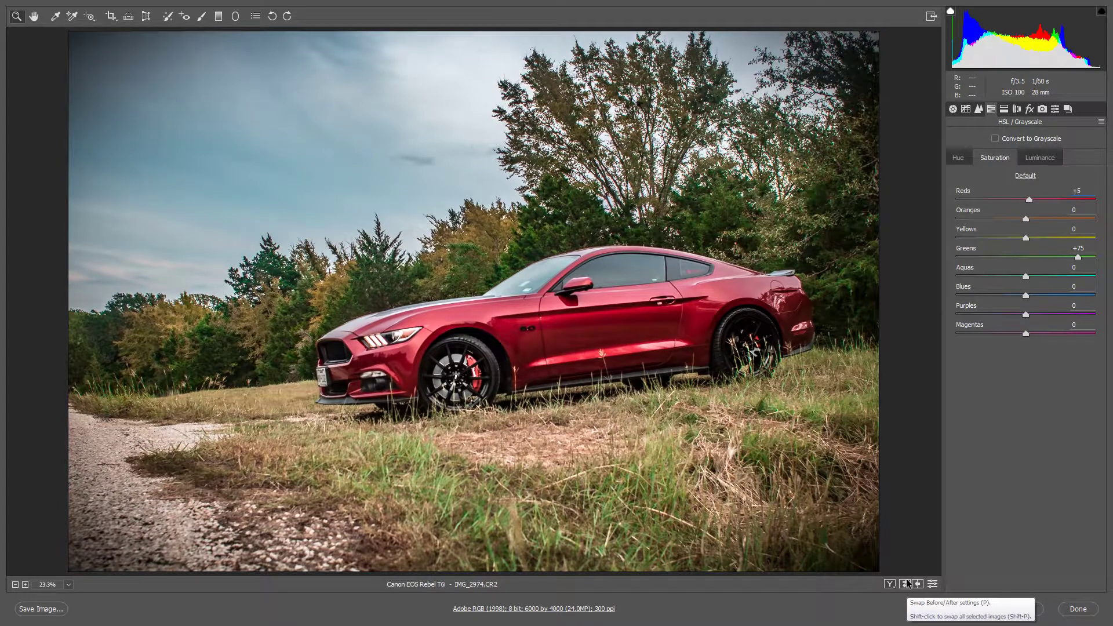
pyautogui.click(564, 344)
pyautogui.rightClick(517, 351)
pyautogui.click(573, 425)
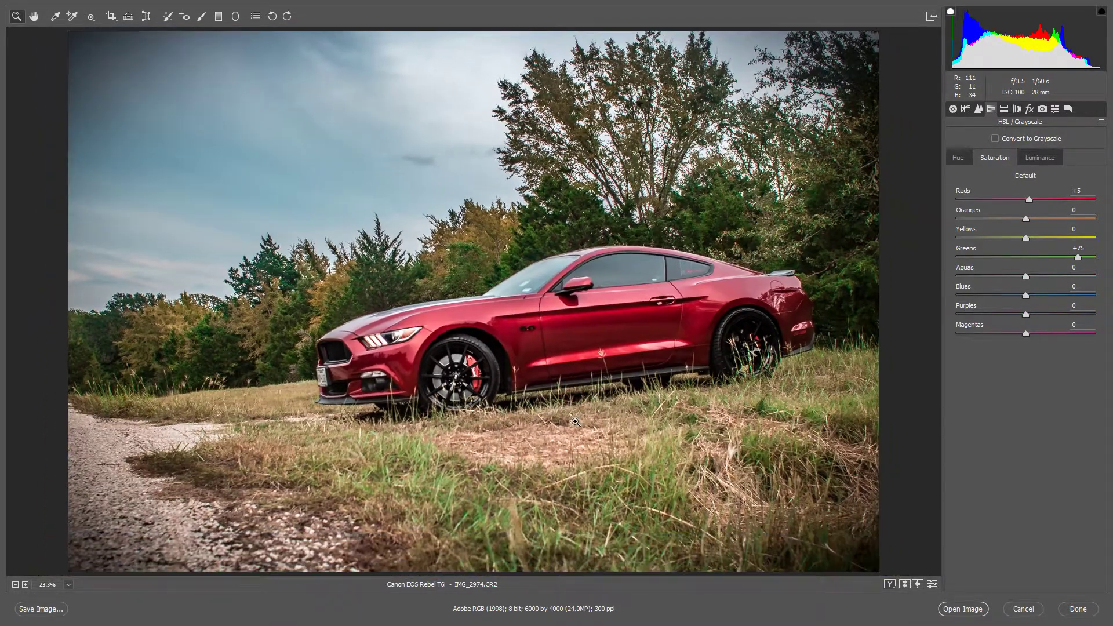
# Try the lens profile corrections on the photo, toggling them on and off to compare, and leave them disabled.
pyautogui.click(966, 110)
pyautogui.click(1004, 109)
pyautogui.click(1016, 109)
pyautogui.click(1014, 173)
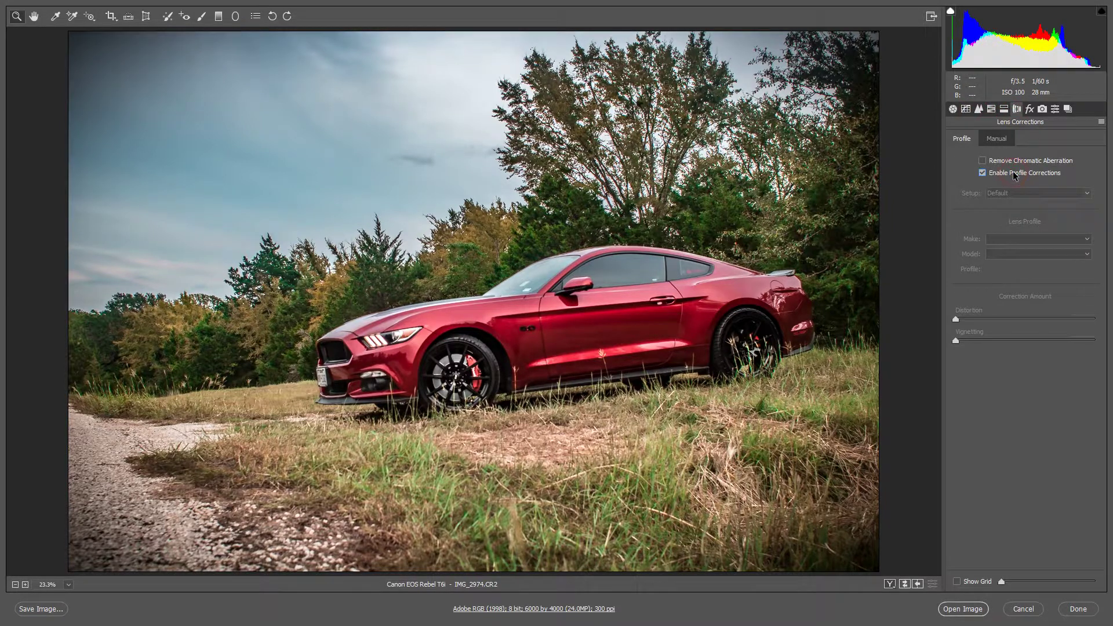
pyautogui.click(1014, 174)
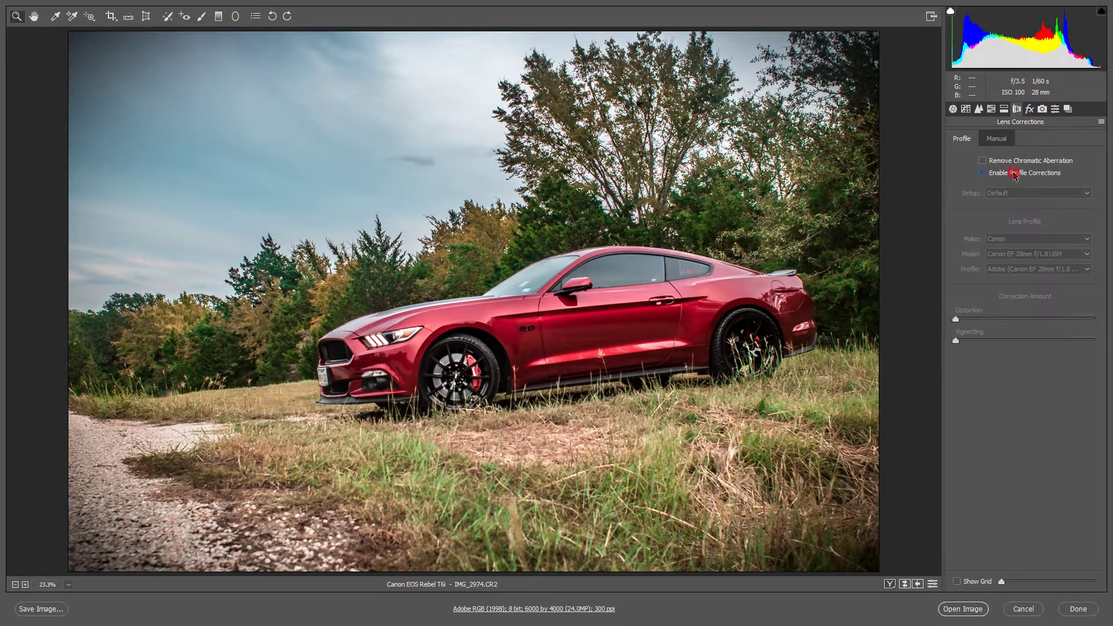
pyautogui.click(1015, 174)
pyautogui.click(1015, 174)
# Try the Auto Upright perspective correction and a Vertical transform of +17, and reset Vertical to 0.
pyautogui.click(997, 139)
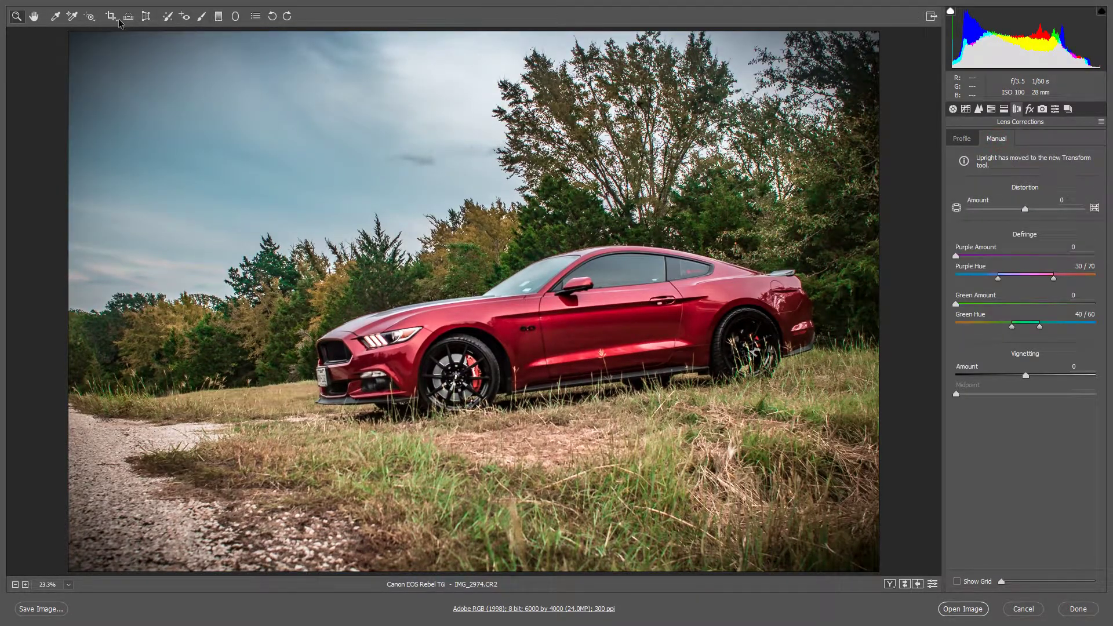
pyautogui.click(146, 16)
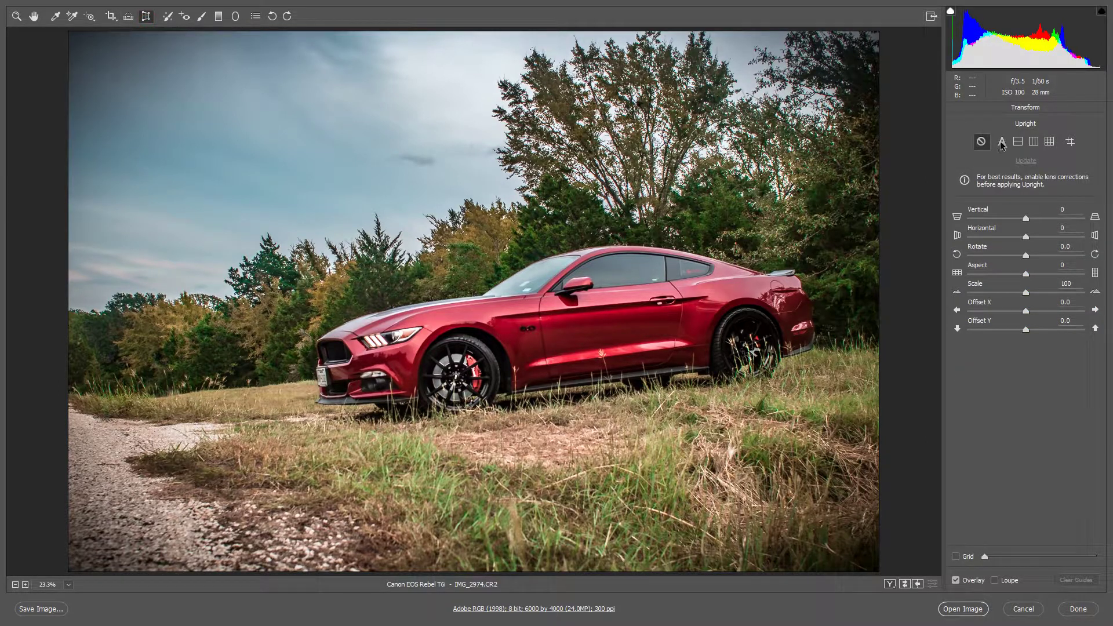
pyautogui.click(1002, 142)
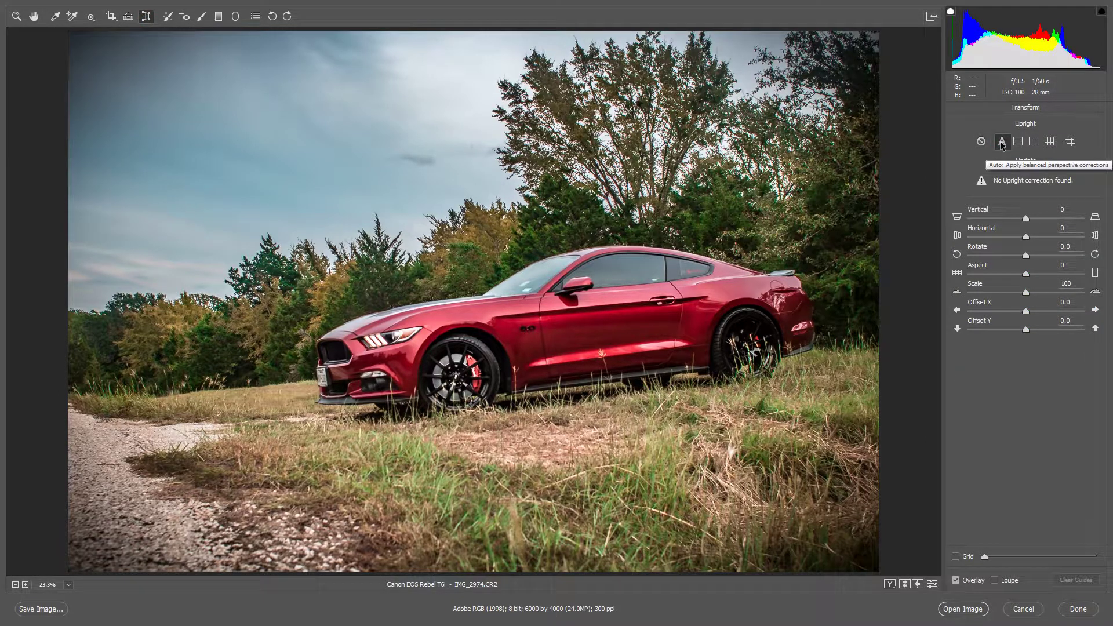
pyautogui.moveTo(1026, 222); pyautogui.dragTo(1041, 221)
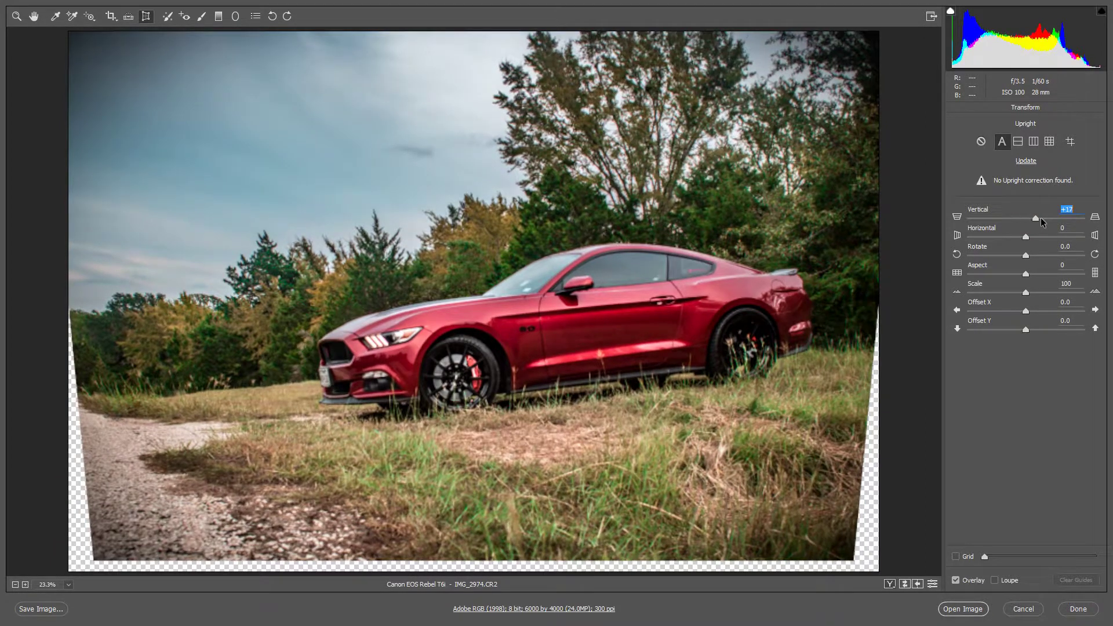
pyautogui.doubleClick(1040, 219)
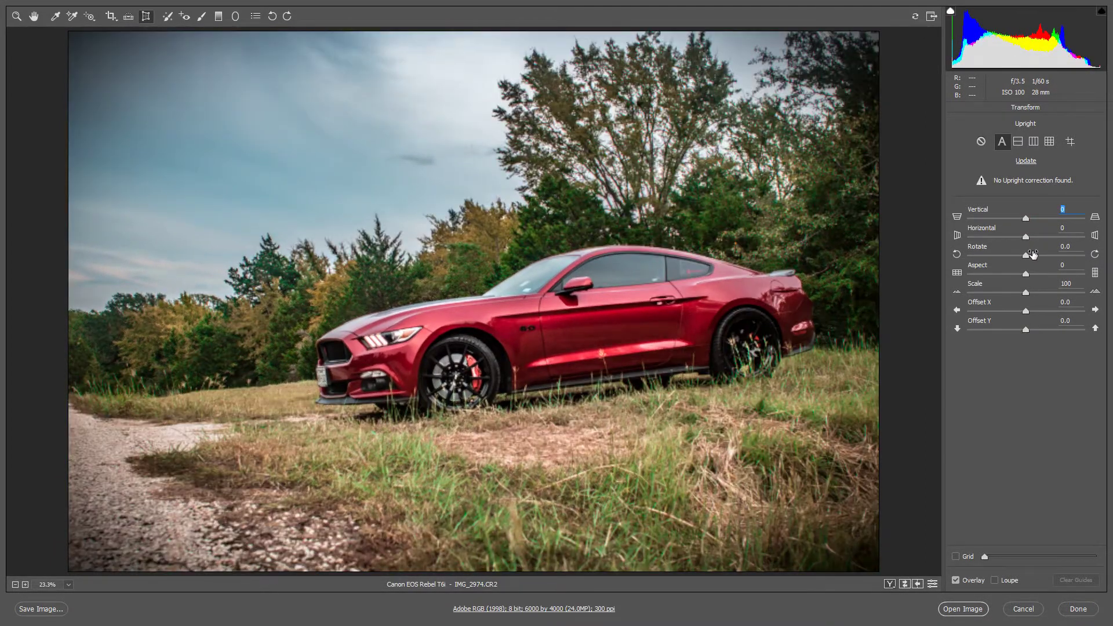
# Anchor the RGB point tone curve along its diagonal and lift its black point to output 18.
pyautogui.click(21, 18)
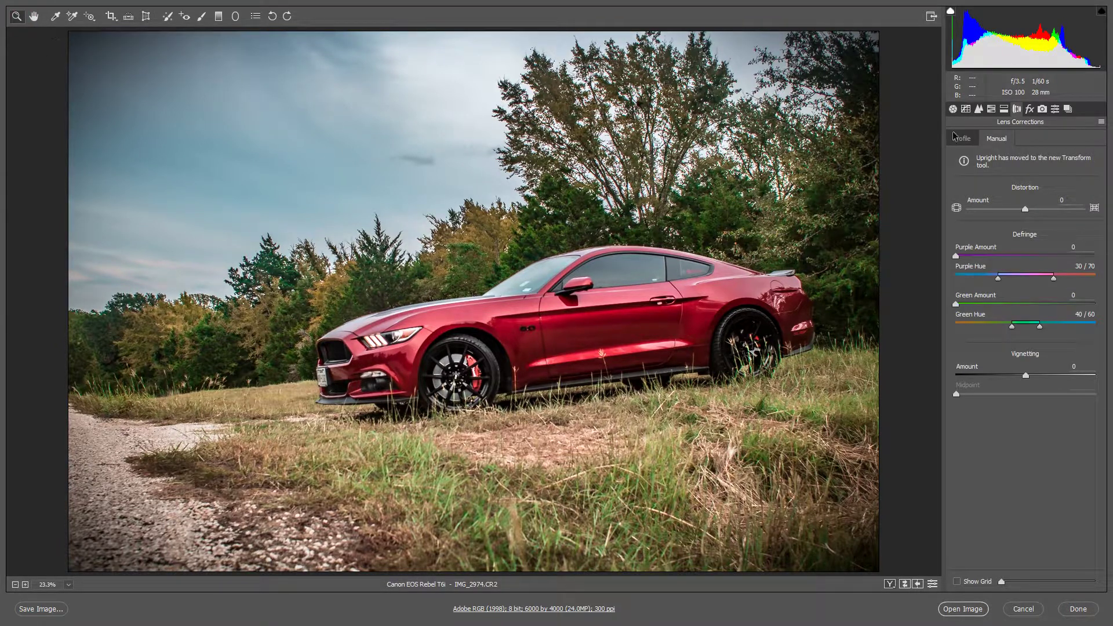
pyautogui.click(978, 111)
pyautogui.click(966, 111)
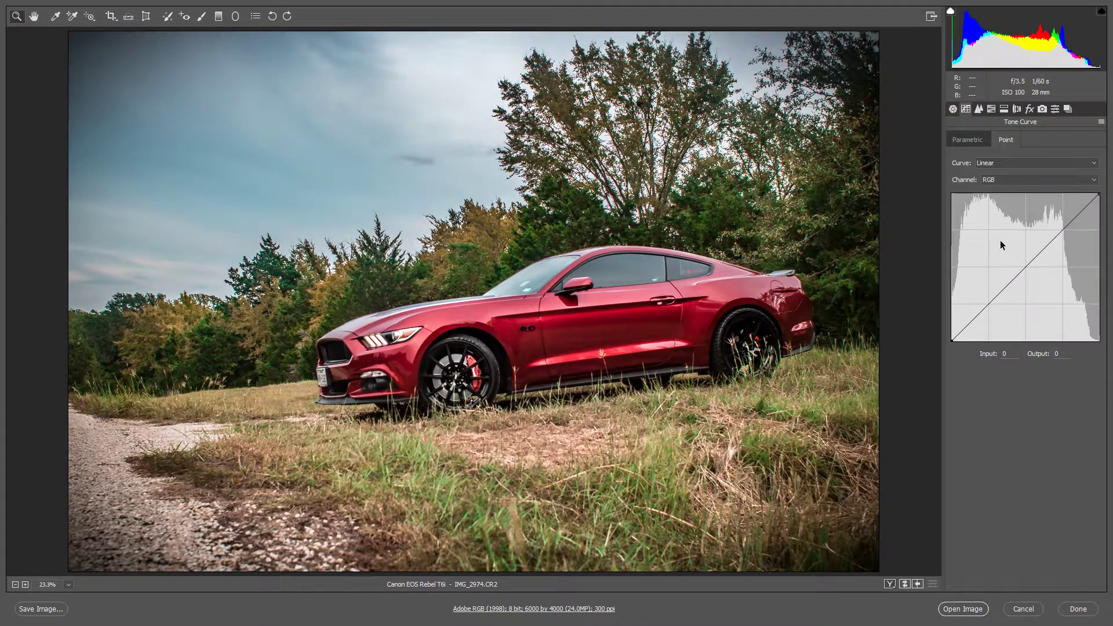
pyautogui.click(971, 320)
pyautogui.click(1025, 267)
pyautogui.click(1061, 228)
pyautogui.click(988, 304)
pyautogui.click(961, 330)
pyautogui.moveTo(951, 339); pyautogui.dragTo(947, 330)
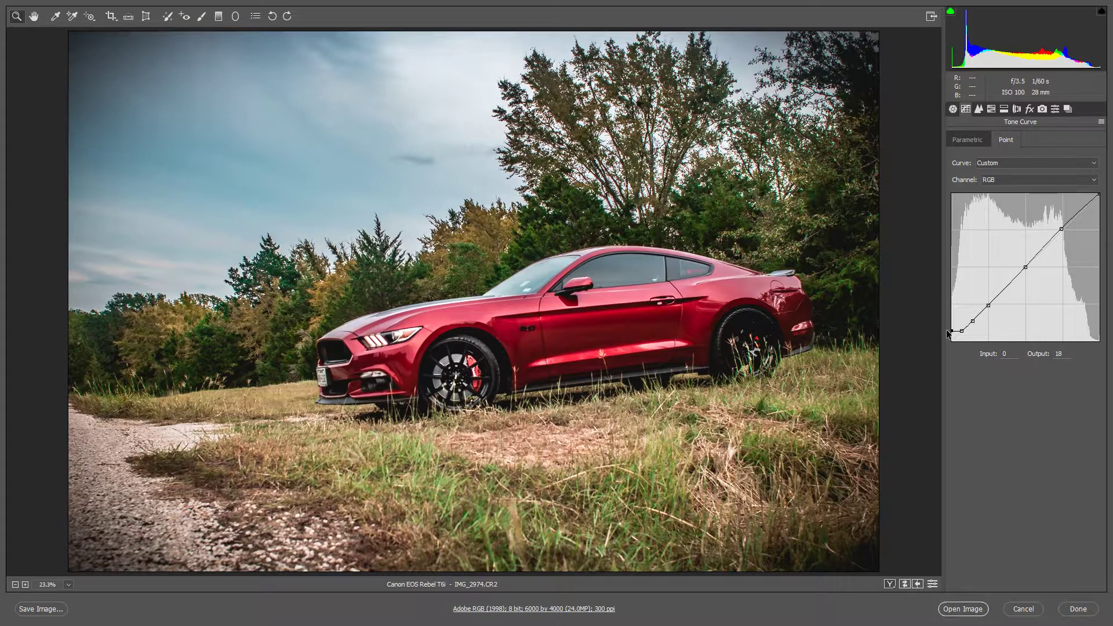
# Shape the Red channel curve with a midtone anchor, a shadow point at 57/54 and the black point at output 18, and compare the effect.
pyautogui.click(999, 182)
pyautogui.click(1000, 188)
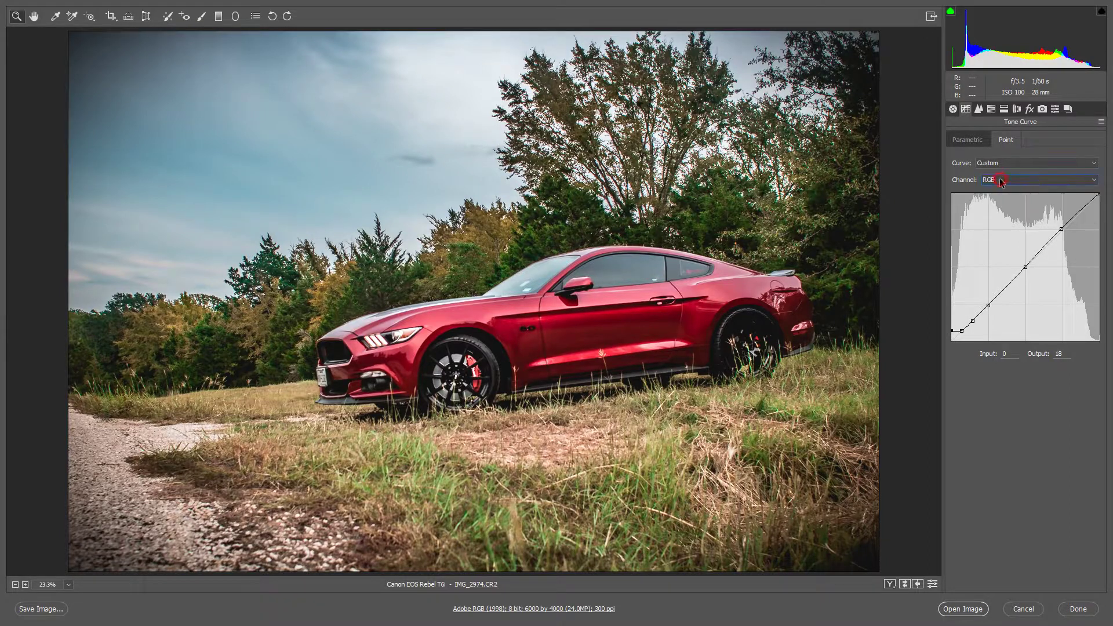
pyautogui.click(1025, 264)
pyautogui.click(988, 305)
pyautogui.moveTo(988, 305); pyautogui.dragTo(988, 306)
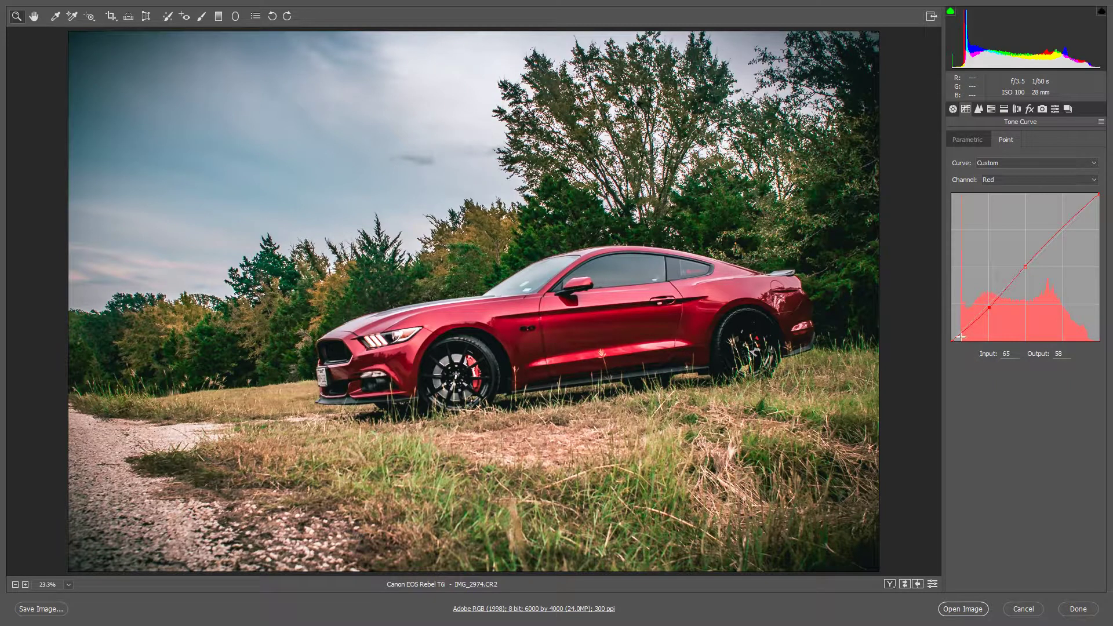
pyautogui.moveTo(952, 341); pyautogui.dragTo(948, 331)
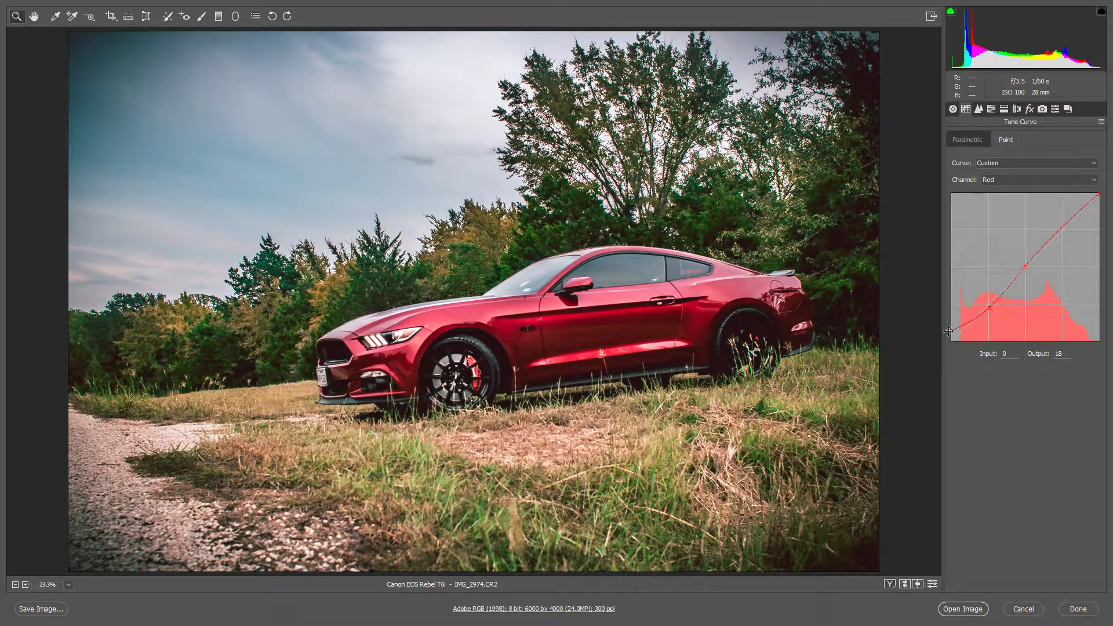
pyautogui.moveTo(990, 308); pyautogui.dragTo(985, 310)
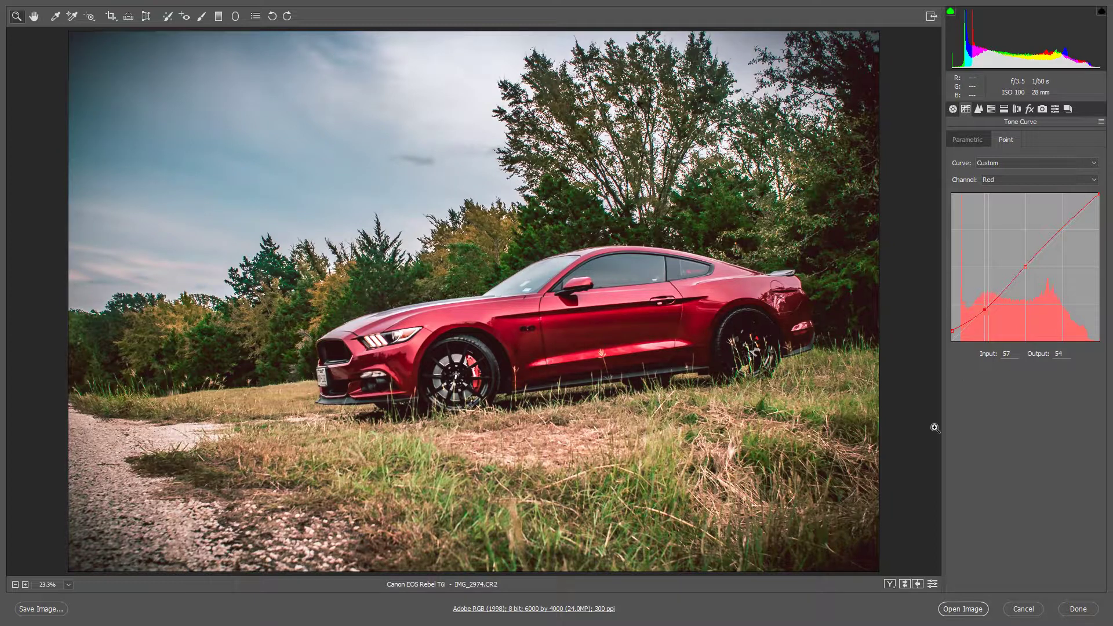
pyautogui.click(932, 584)
pyautogui.click(932, 583)
# Adjust the Green channel curve with a midtone point at 129/130 and the black point at input 3, output 0.
pyautogui.click(1007, 182)
pyautogui.click(1006, 189)
pyautogui.click(1025, 265)
pyautogui.moveTo(1025, 266); pyautogui.dragTo(1025, 265)
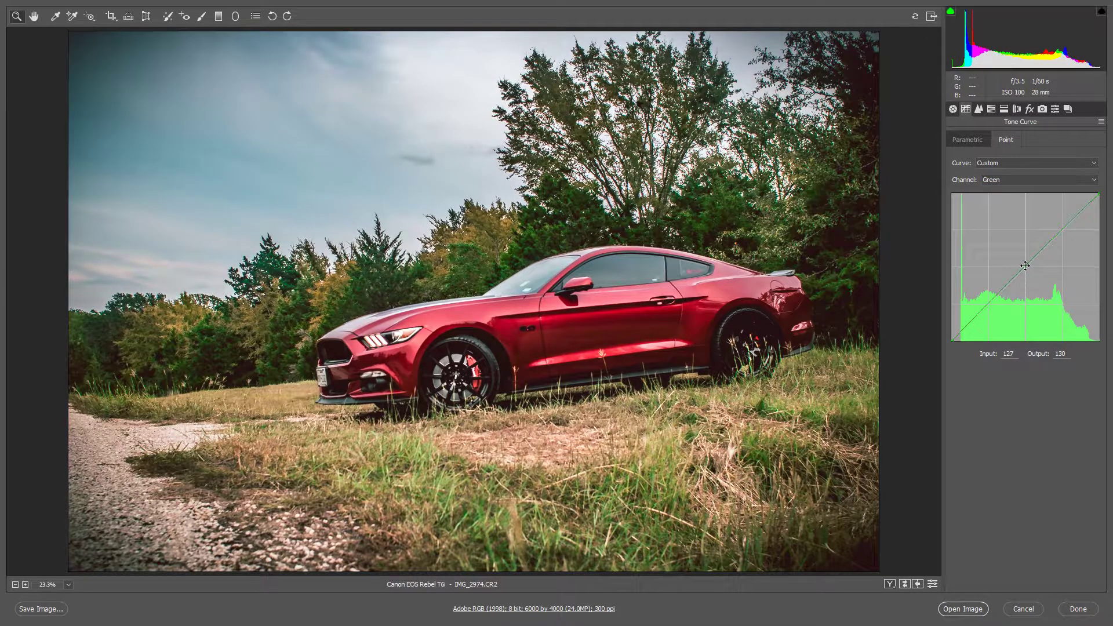
pyautogui.moveTo(1025, 266); pyautogui.dragTo(1026, 267)
pyautogui.click(981, 312)
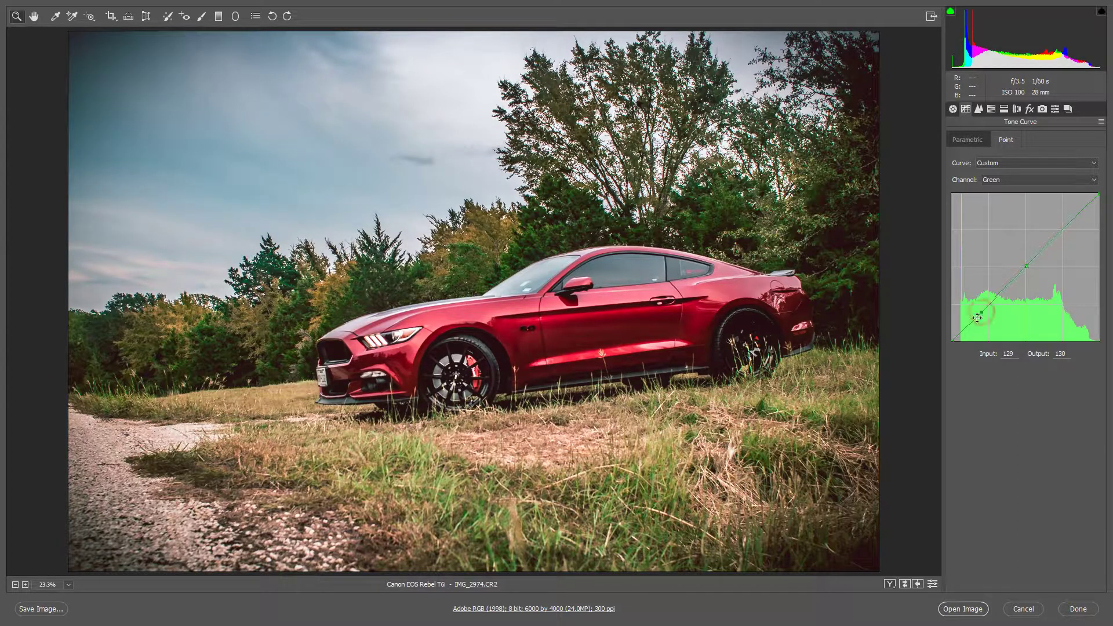
pyautogui.moveTo(951, 339)
pyautogui.mouseDown()
pyautogui.moveTo(948, 326)
pyautogui.moveTo(951, 341)
pyautogui.mouseUp()
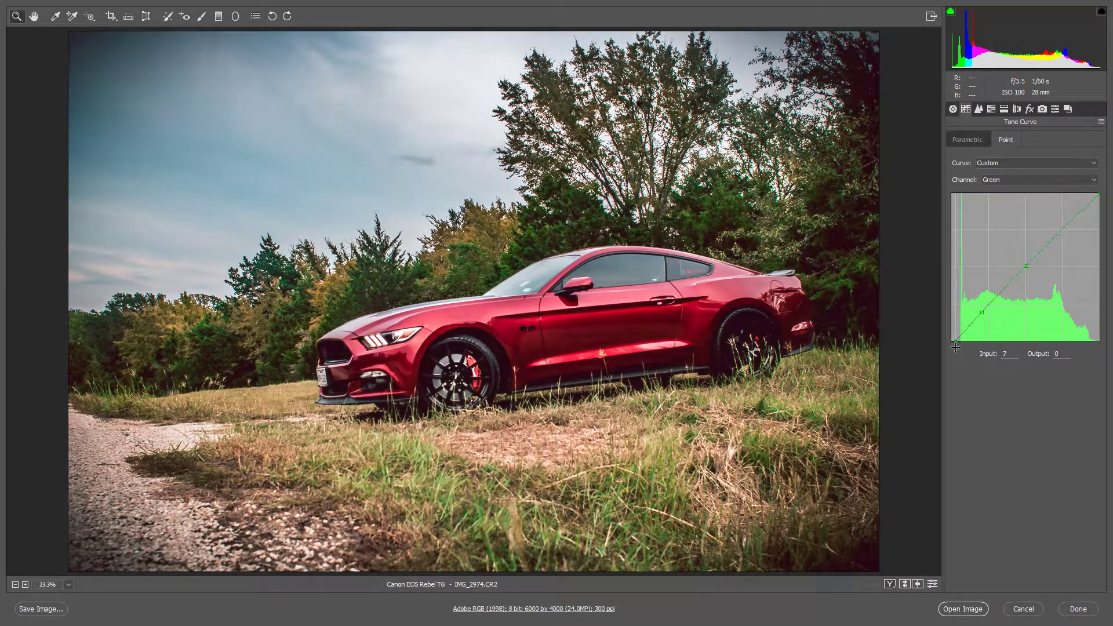
pyautogui.click(981, 312)
pyautogui.moveTo(981, 313); pyautogui.dragTo(953, 350)
pyautogui.click(935, 423)
# Fit the photo in view and compare it with and without the tone curve adjustments.
pyautogui.rightClick(621, 393)
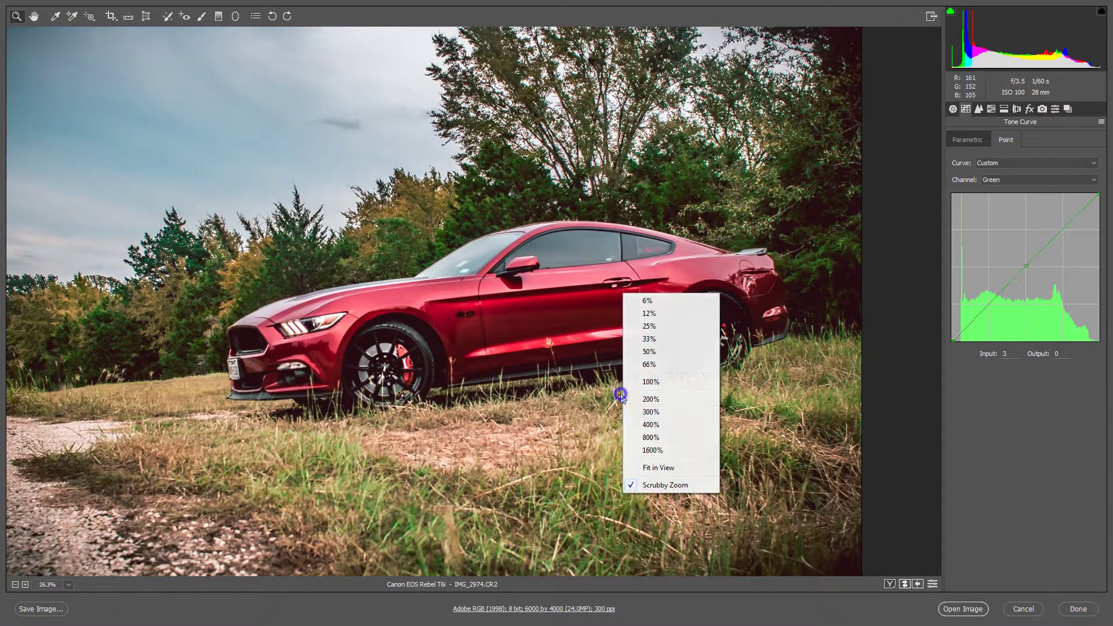
pyautogui.click(681, 466)
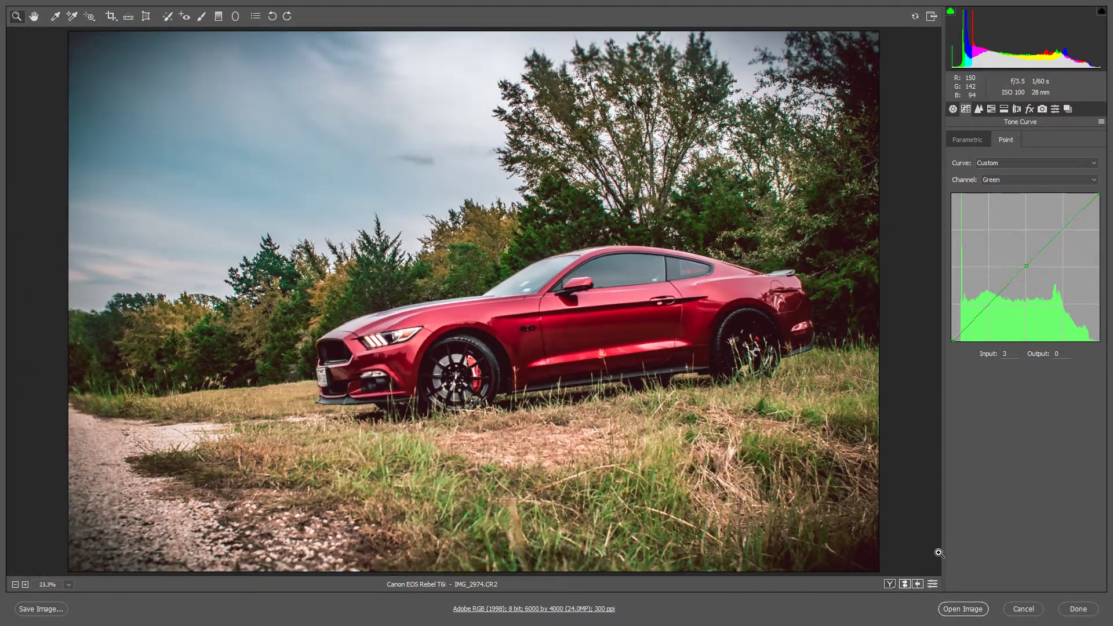
pyautogui.click(932, 583)
pyautogui.click(933, 583)
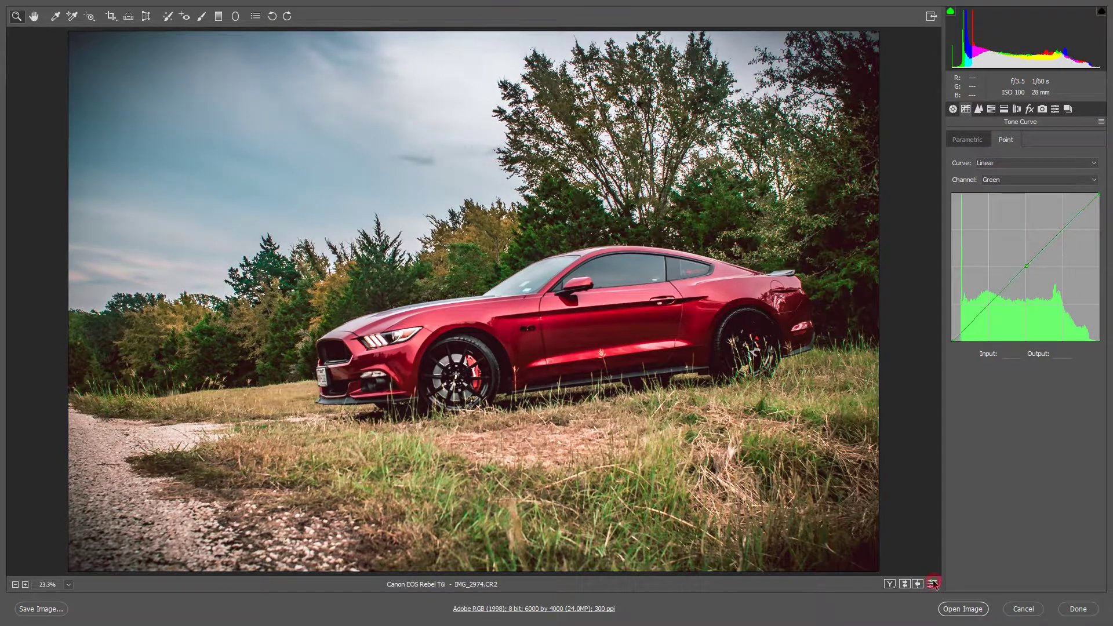
pyautogui.click(933, 584)
pyautogui.click(932, 584)
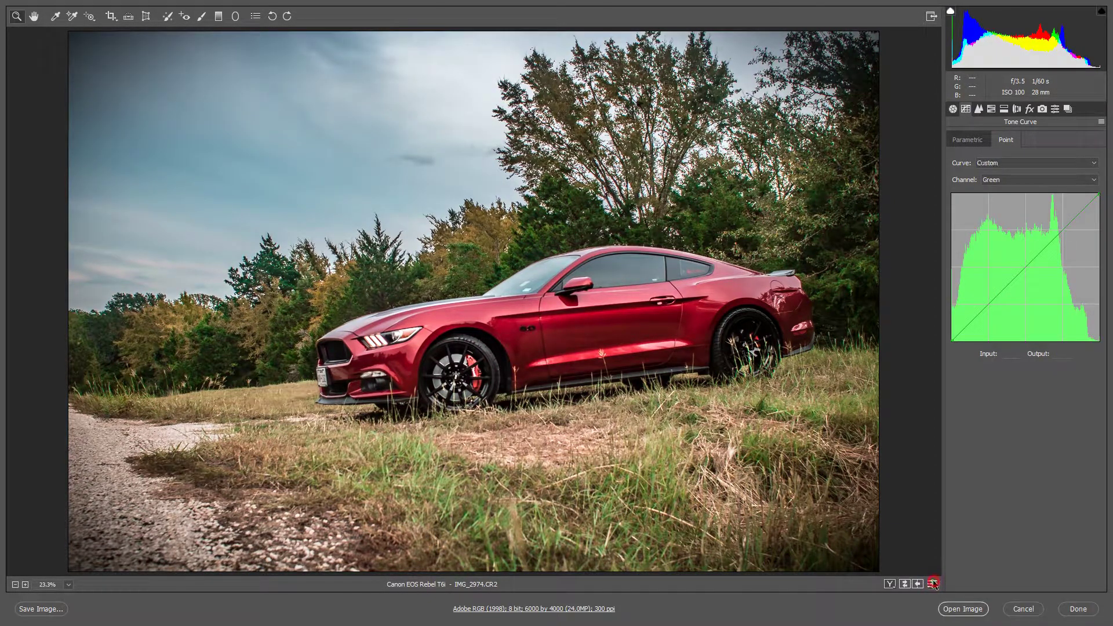
# Review the HSL, Basic and Camera Calibration settings, and compare the edited photo with the original.
pyautogui.click(978, 109)
pyautogui.click(1004, 109)
pyautogui.click(991, 109)
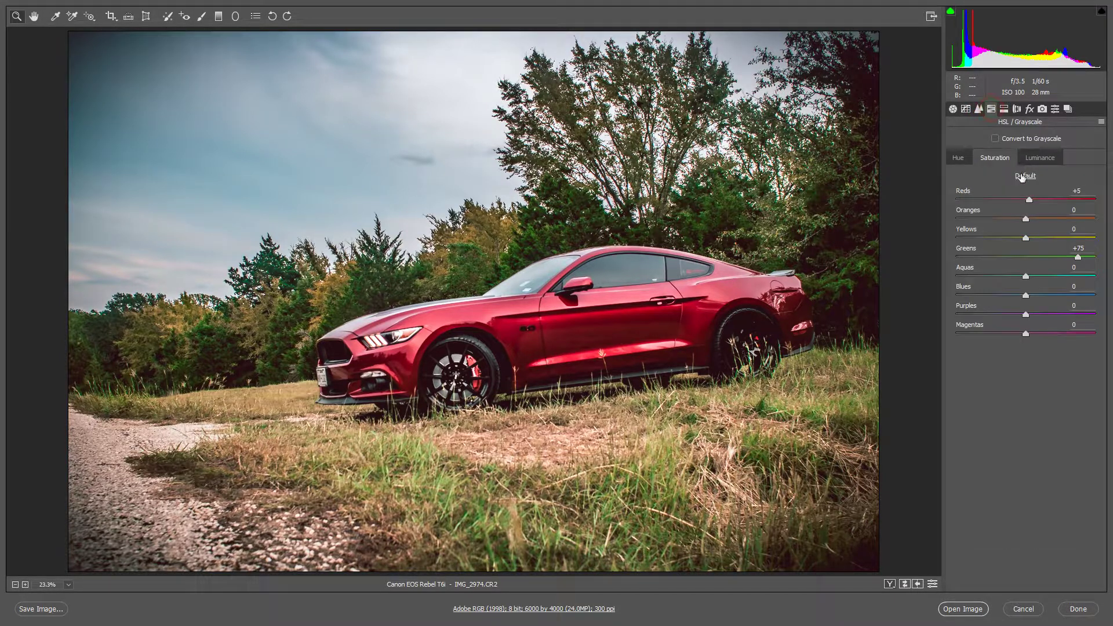
pyautogui.click(1039, 160)
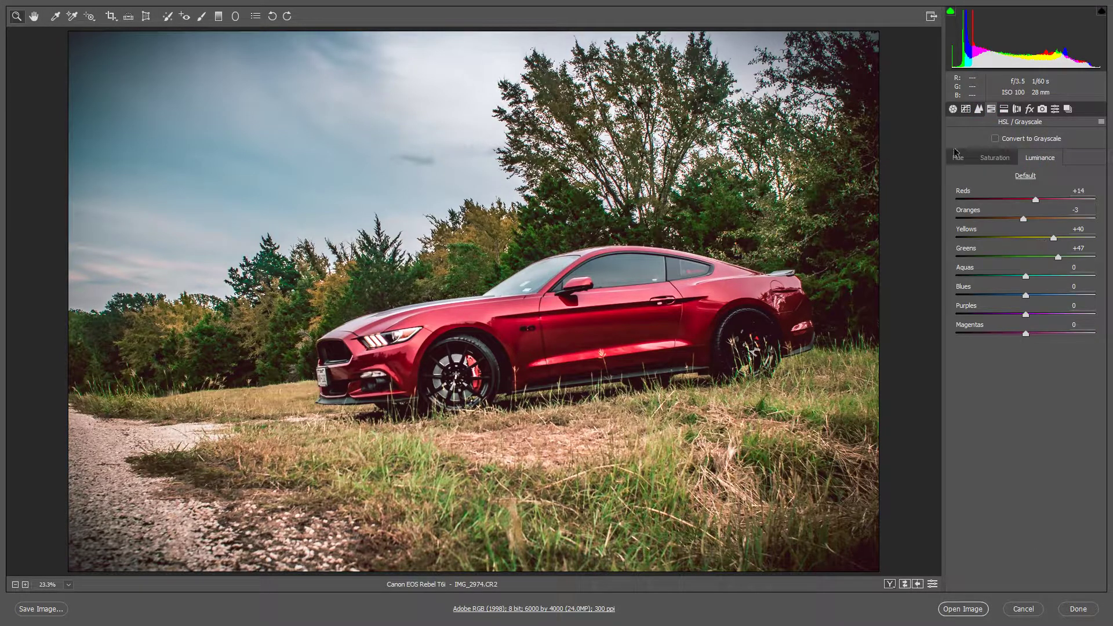
pyautogui.click(953, 109)
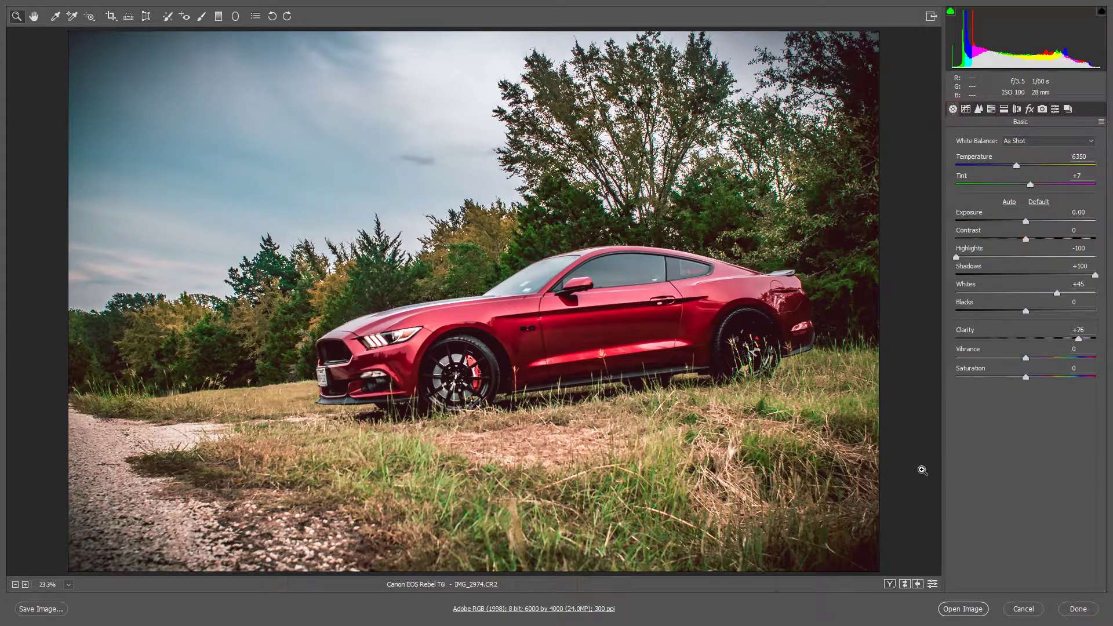
pyautogui.click(904, 583)
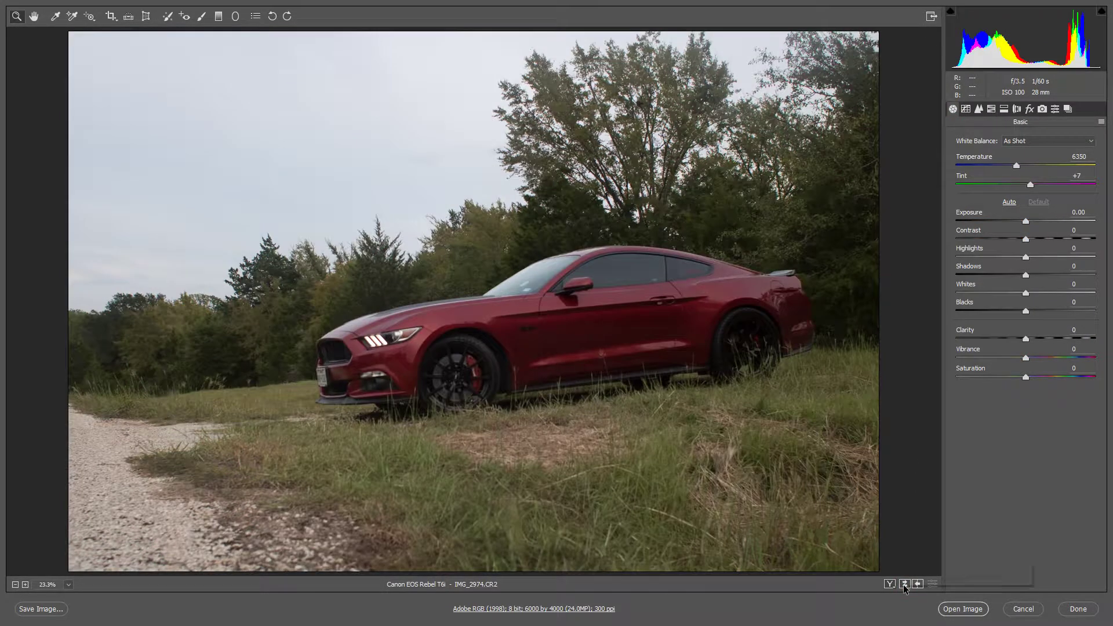
pyautogui.click(904, 584)
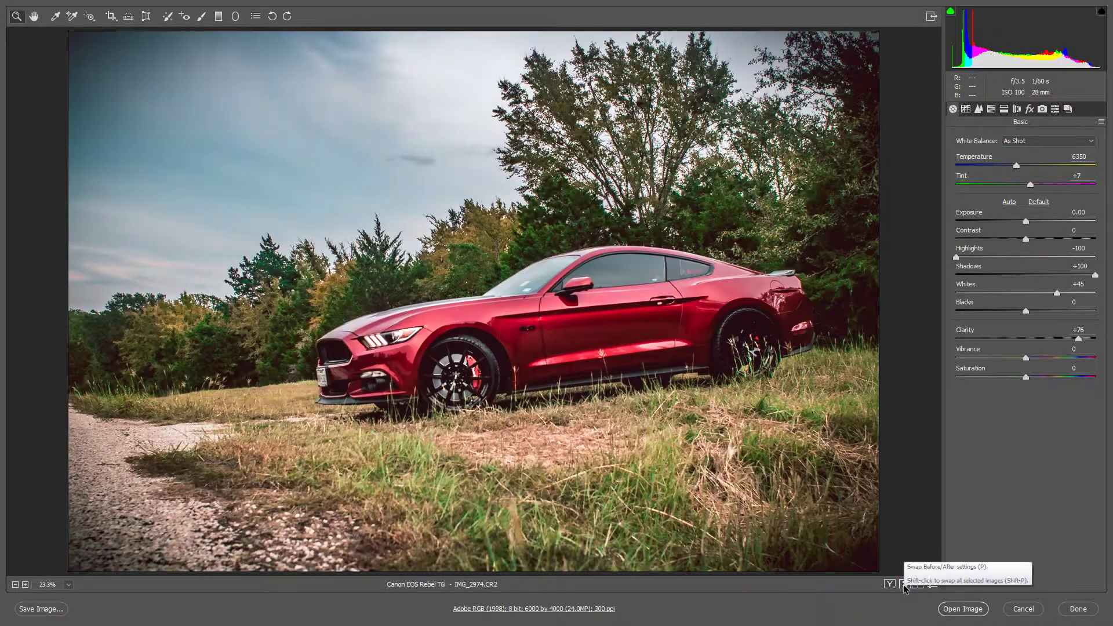
pyautogui.click(904, 583)
pyautogui.click(905, 584)
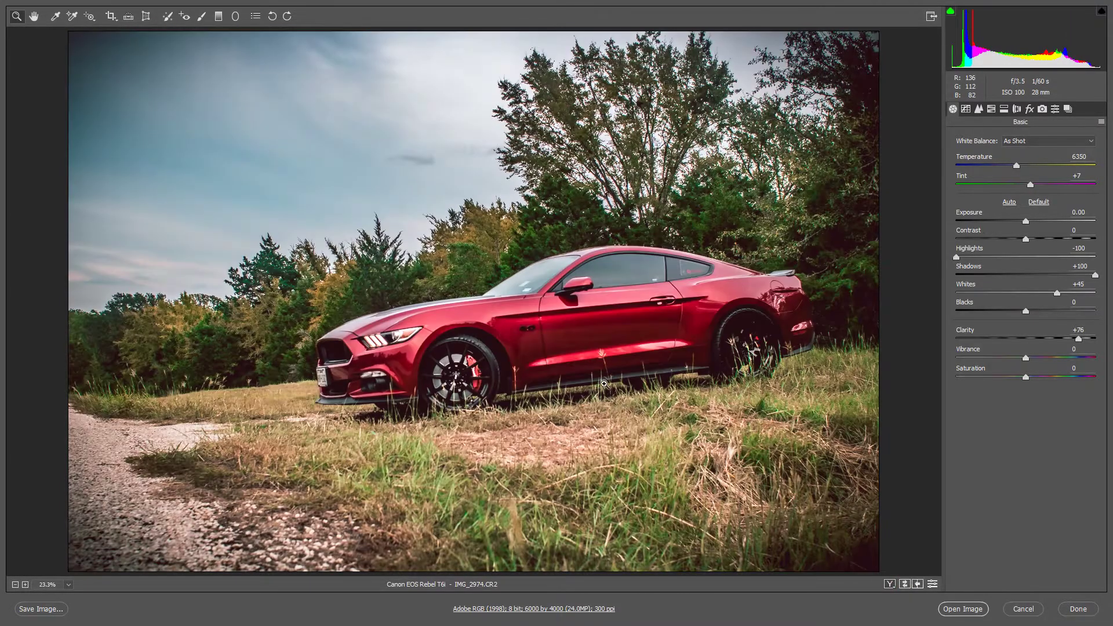
pyautogui.click(1042, 110)
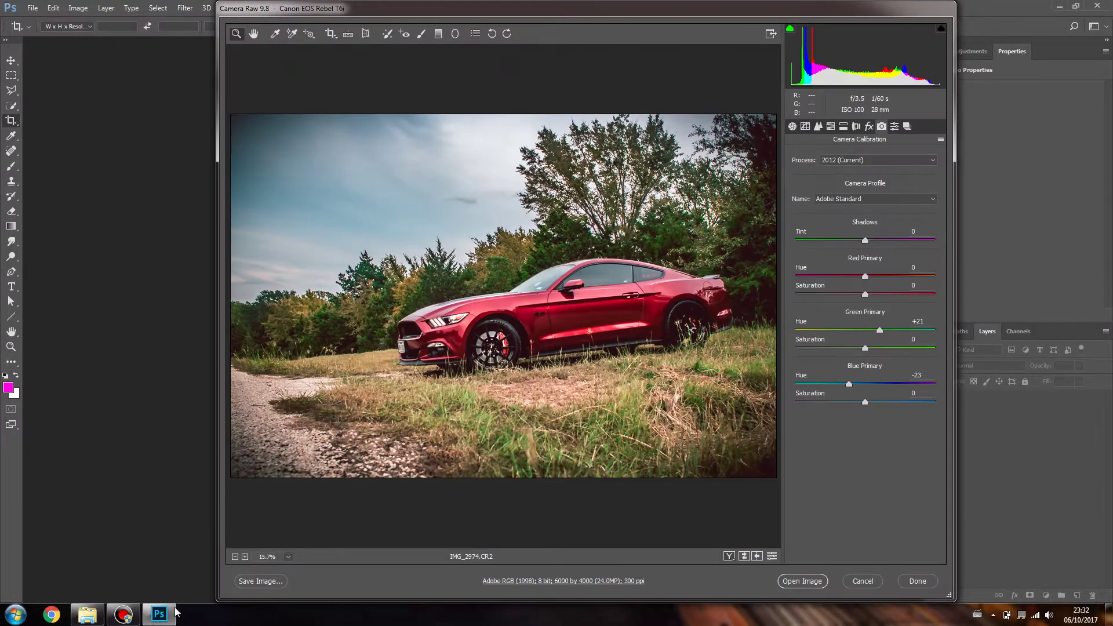
# Return the raw editor to full-screen mode and fit the photo in view.
pyautogui.click(124, 614)
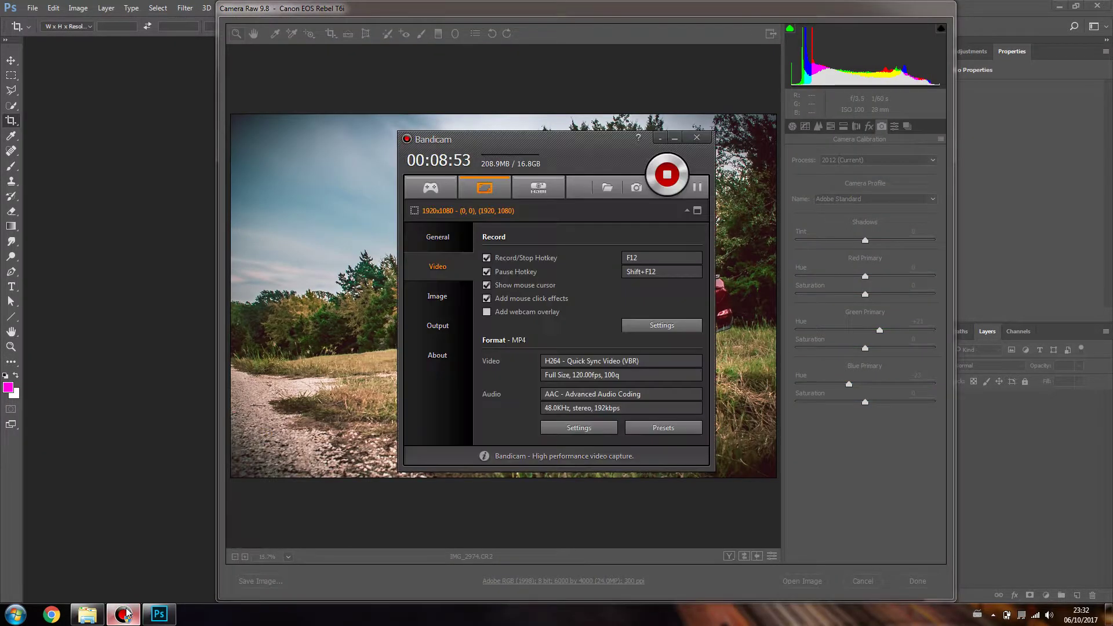
pyautogui.click(127, 615)
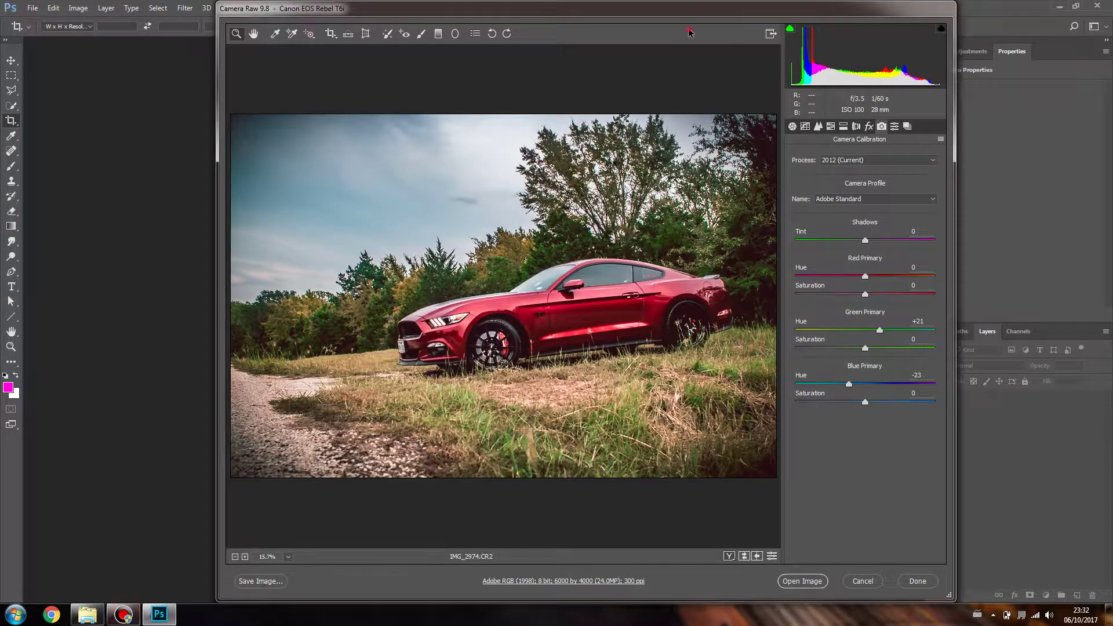
pyautogui.click(769, 35)
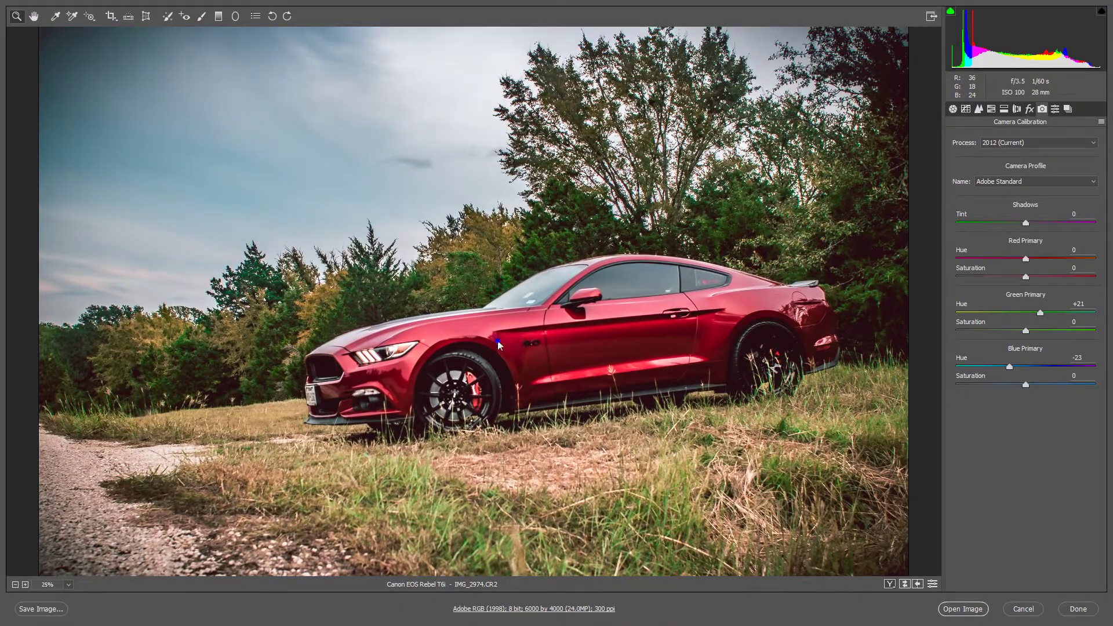
pyautogui.rightClick(498, 341)
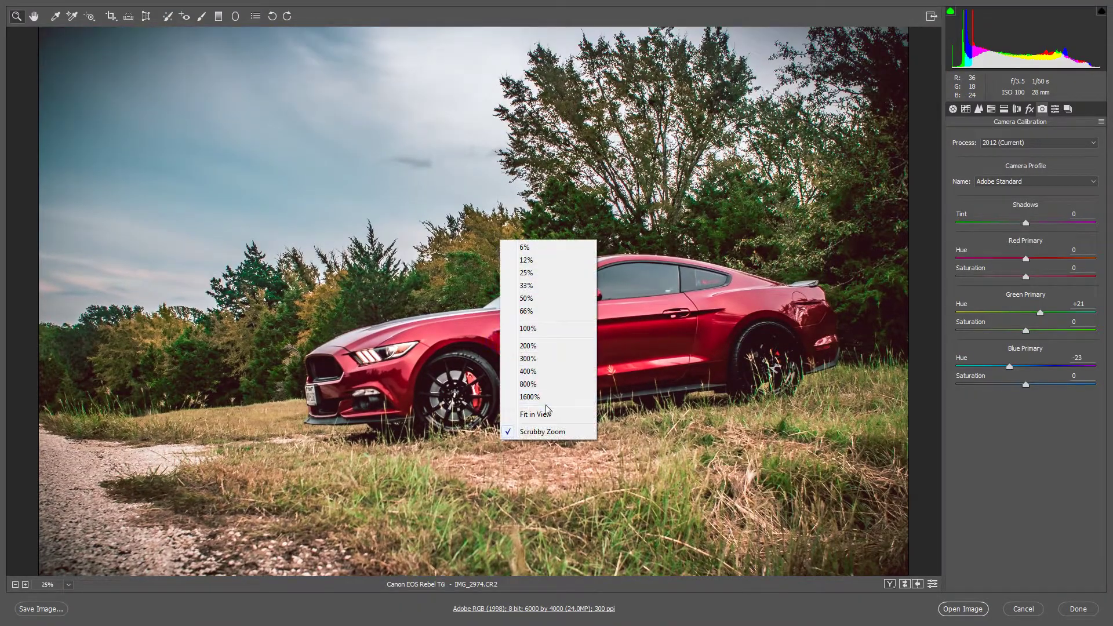
pyautogui.click(544, 412)
# Set the manual lens correction Distortion amount to +20.
pyautogui.click(1004, 109)
pyautogui.click(1016, 109)
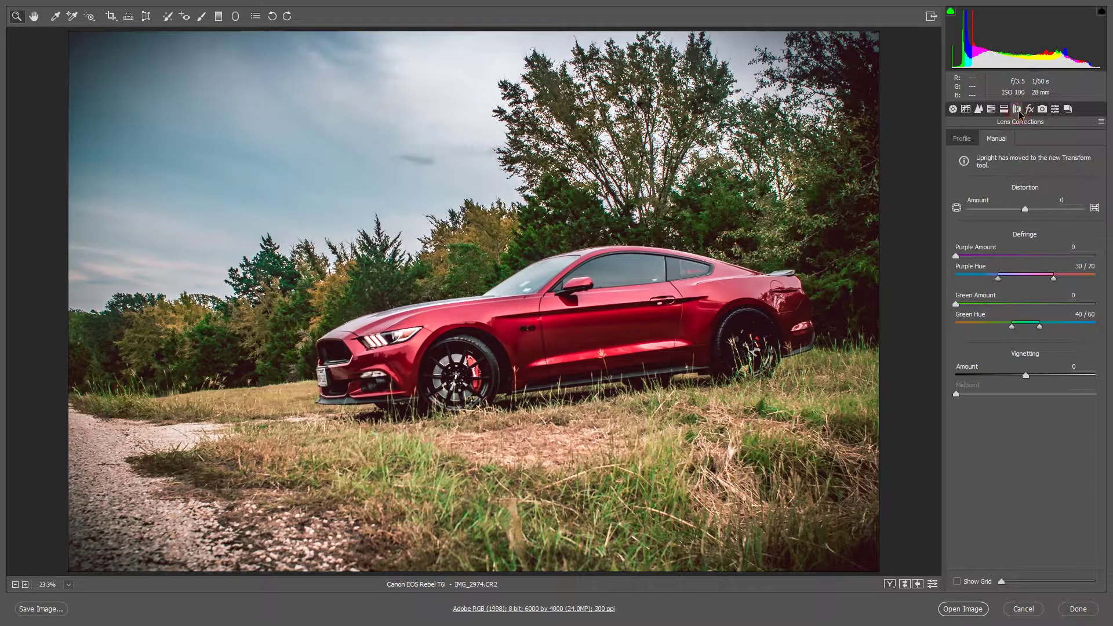
pyautogui.click(1044, 210)
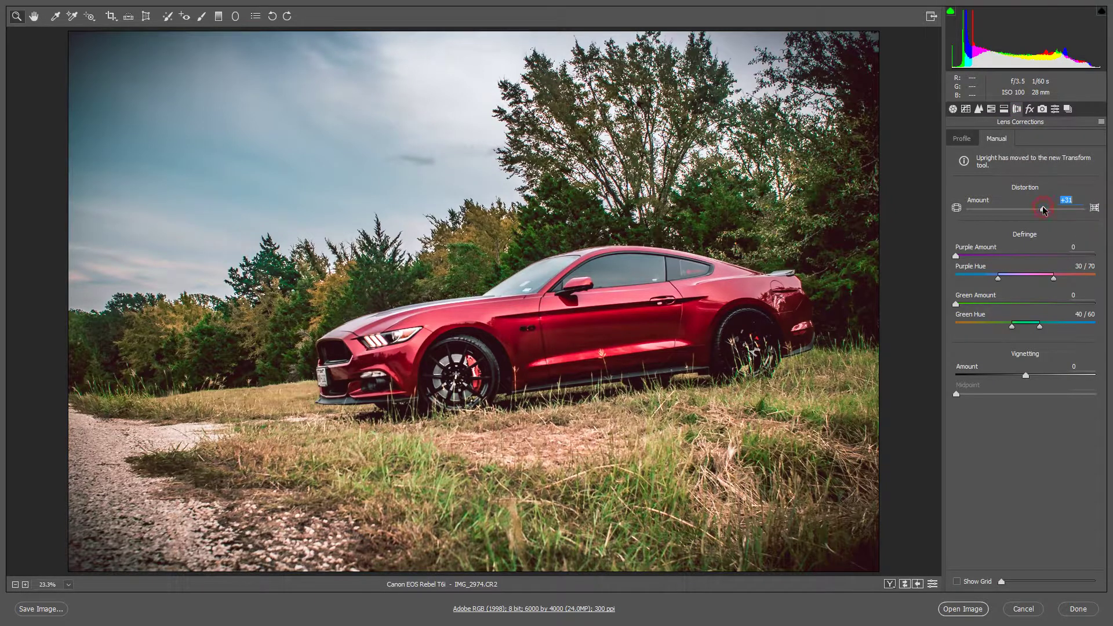
pyautogui.moveTo(1043, 210); pyautogui.dragTo(1037, 210)
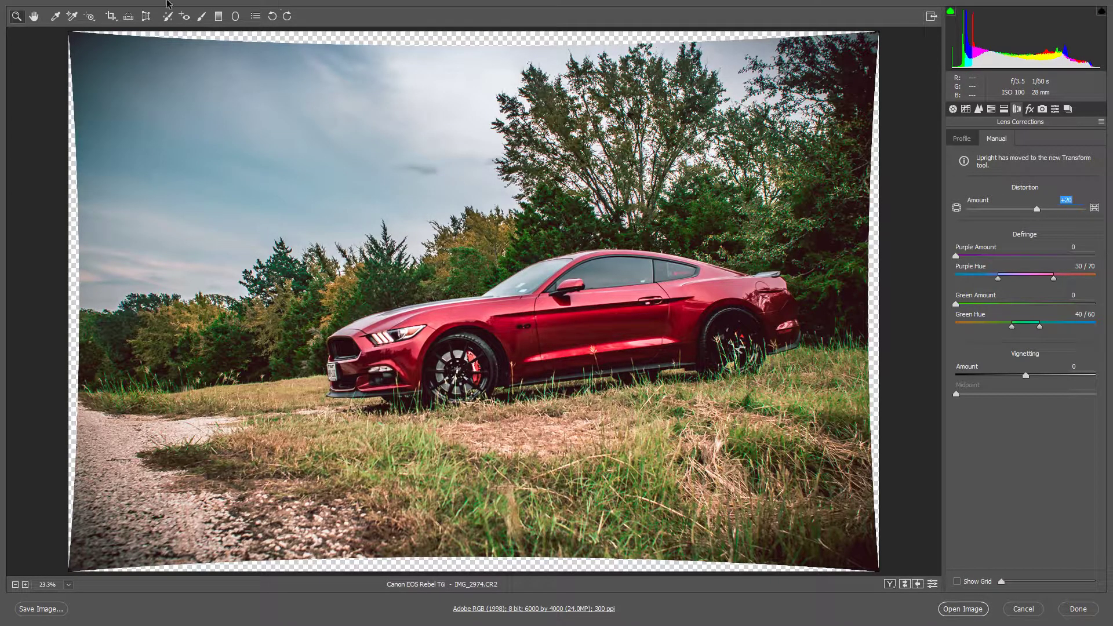
# Try cropping the photo to about 5839 by 3735 pixels, inside the curved transparent borders.
pyautogui.click(111, 15)
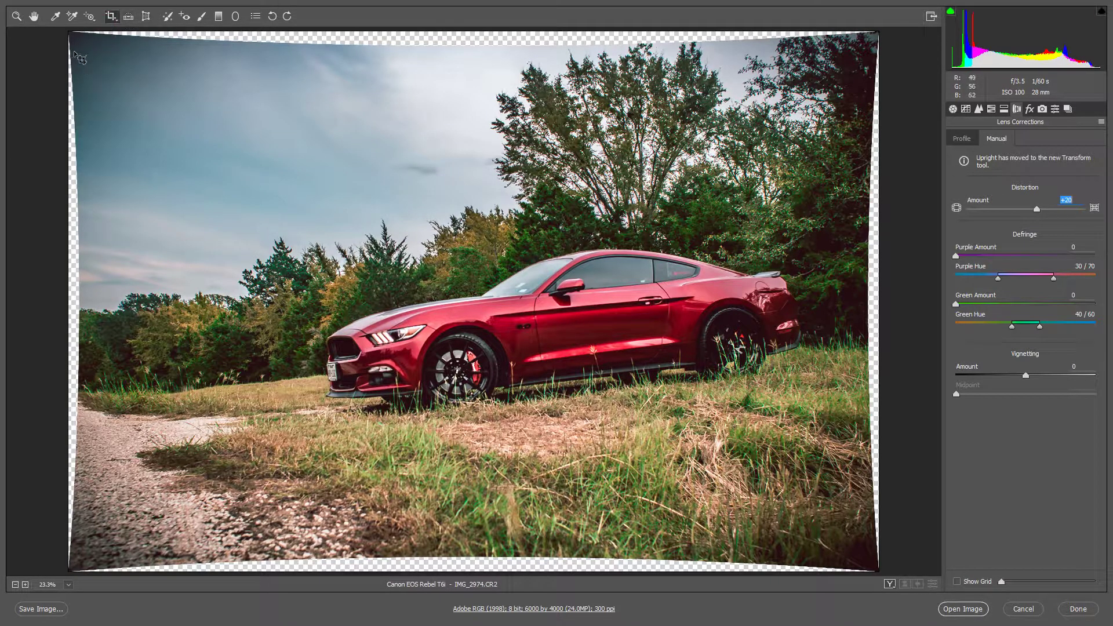
pyautogui.moveTo(73, 49); pyautogui.dragTo(872, 564)
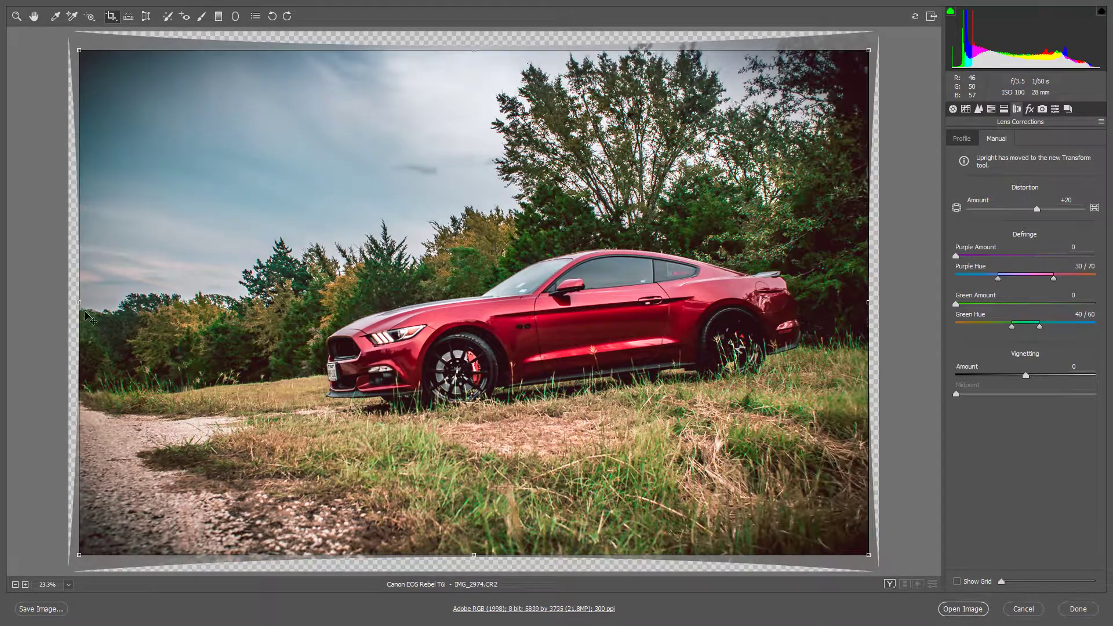
pyautogui.moveTo(473, 50); pyautogui.dragTo(471, 47)
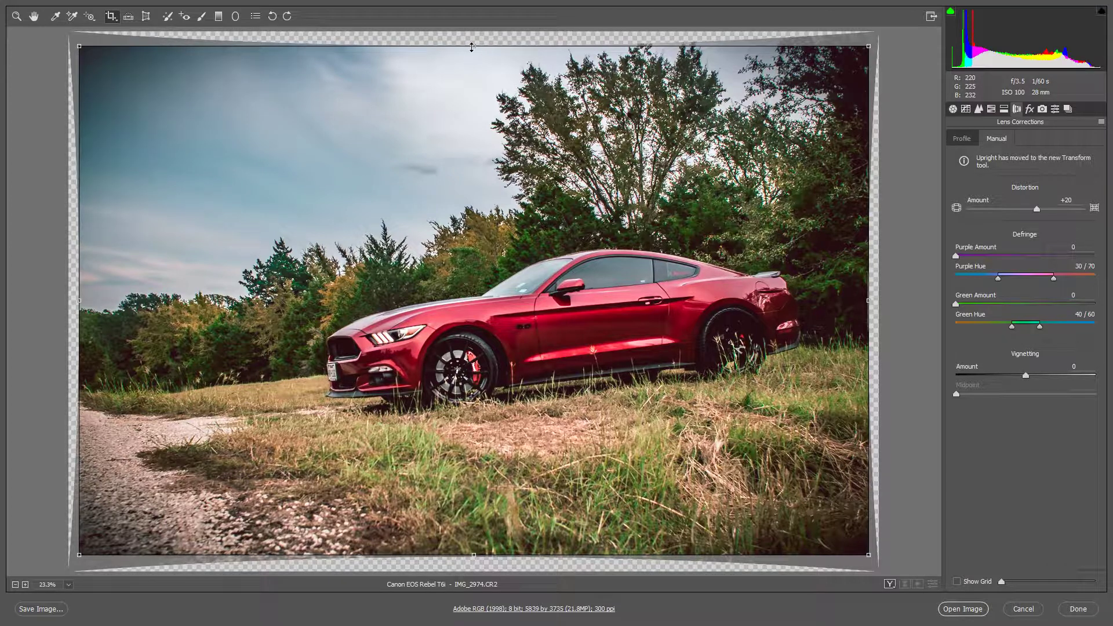
pyautogui.click(17, 16)
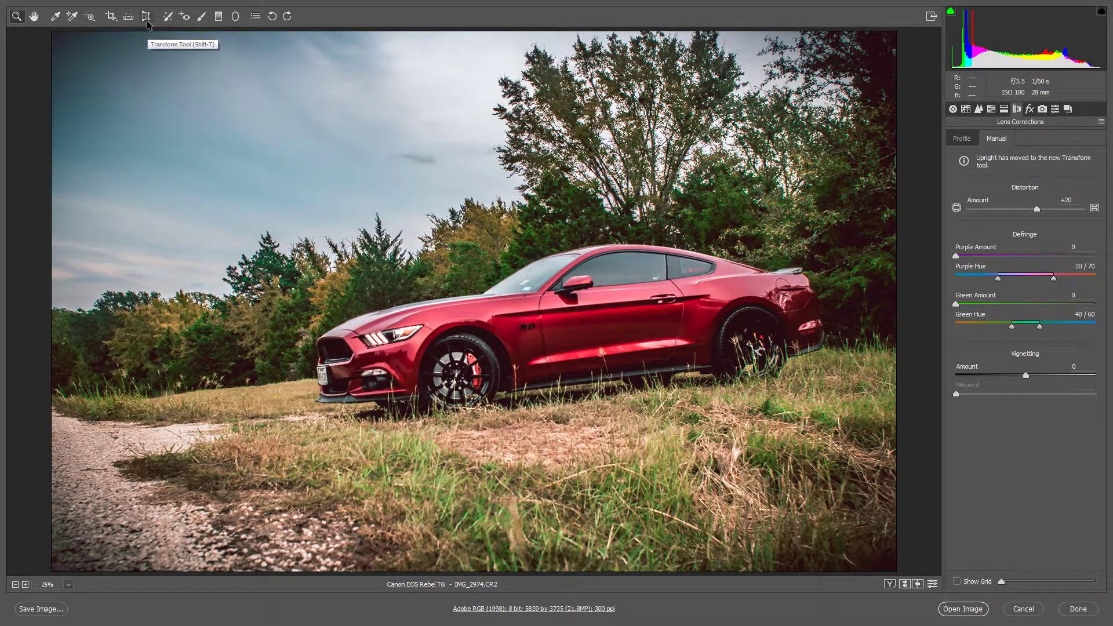
pyautogui.click(148, 21)
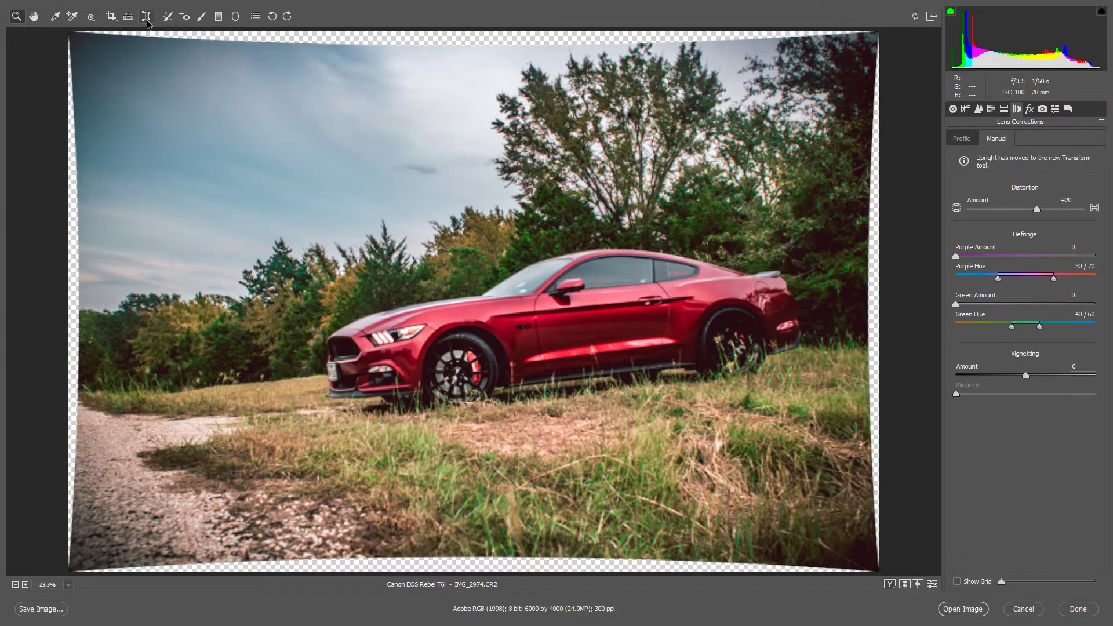
# Crop the photo to about 5830 by 3781 pixels, inside the curved transparent borders, and apply the crop.
pyautogui.click(109, 18)
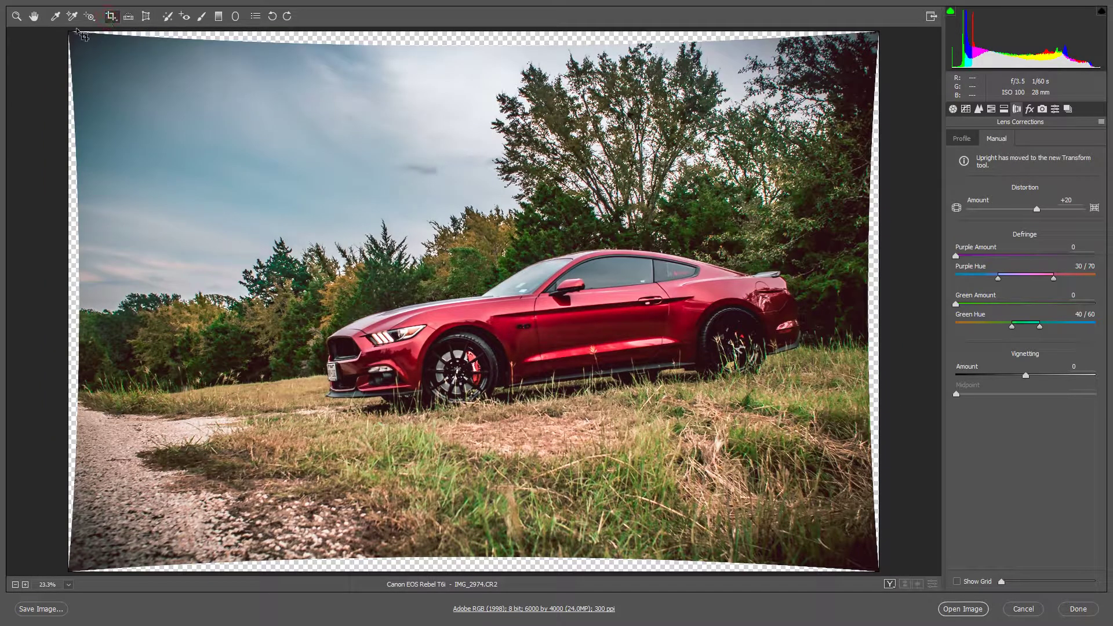
pyautogui.moveTo(68, 32); pyautogui.dragTo(879, 572)
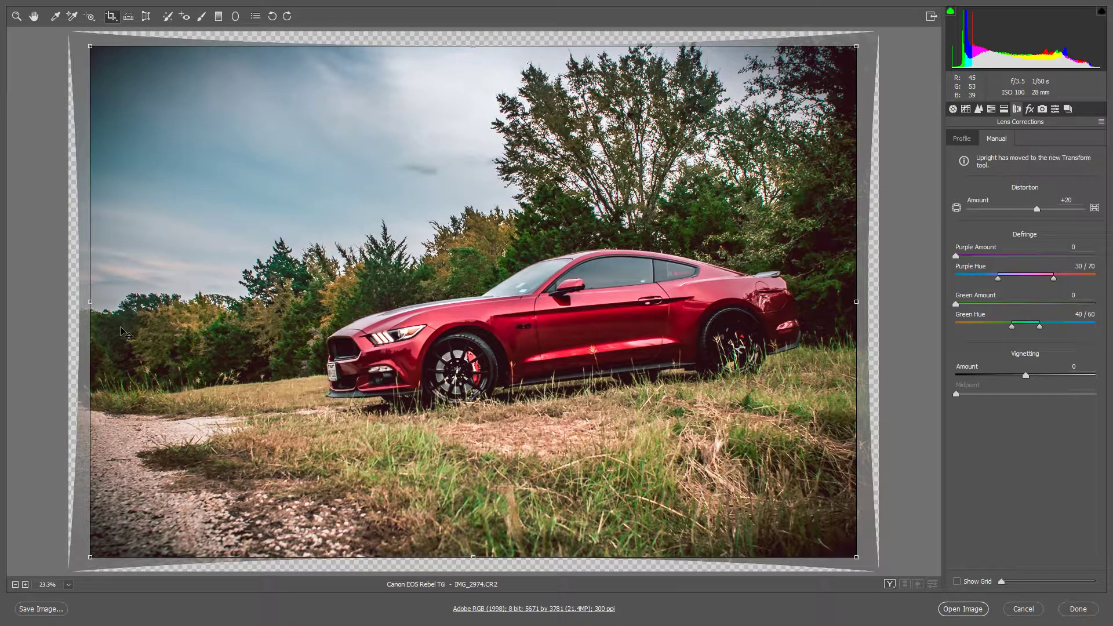
pyautogui.moveTo(90, 305); pyautogui.dragTo(79, 306)
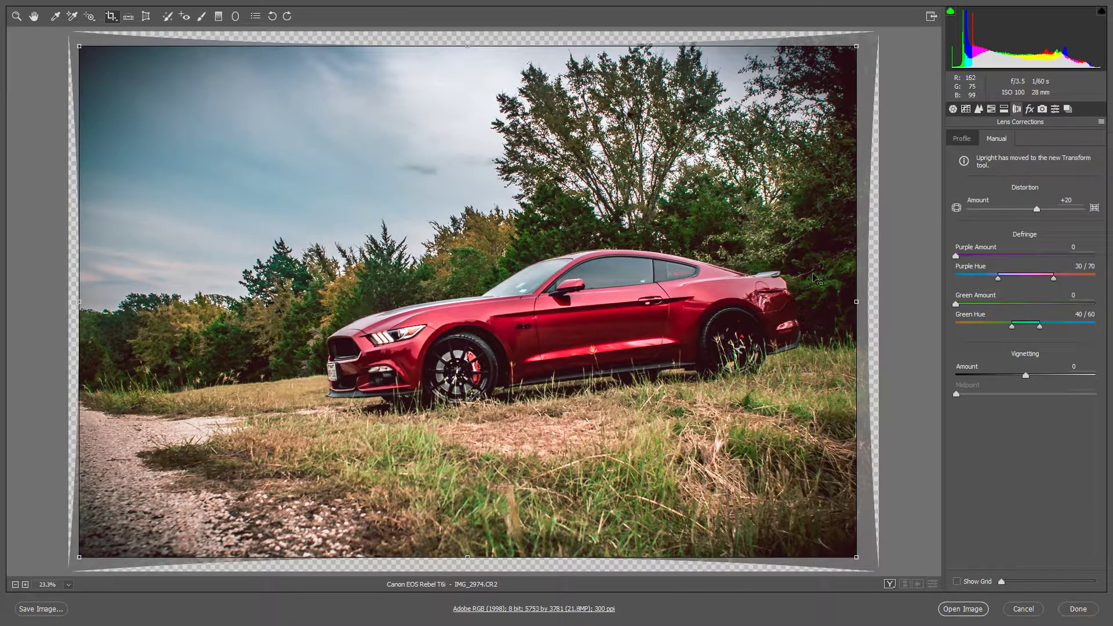
pyautogui.moveTo(869, 302); pyautogui.dragTo(870, 302)
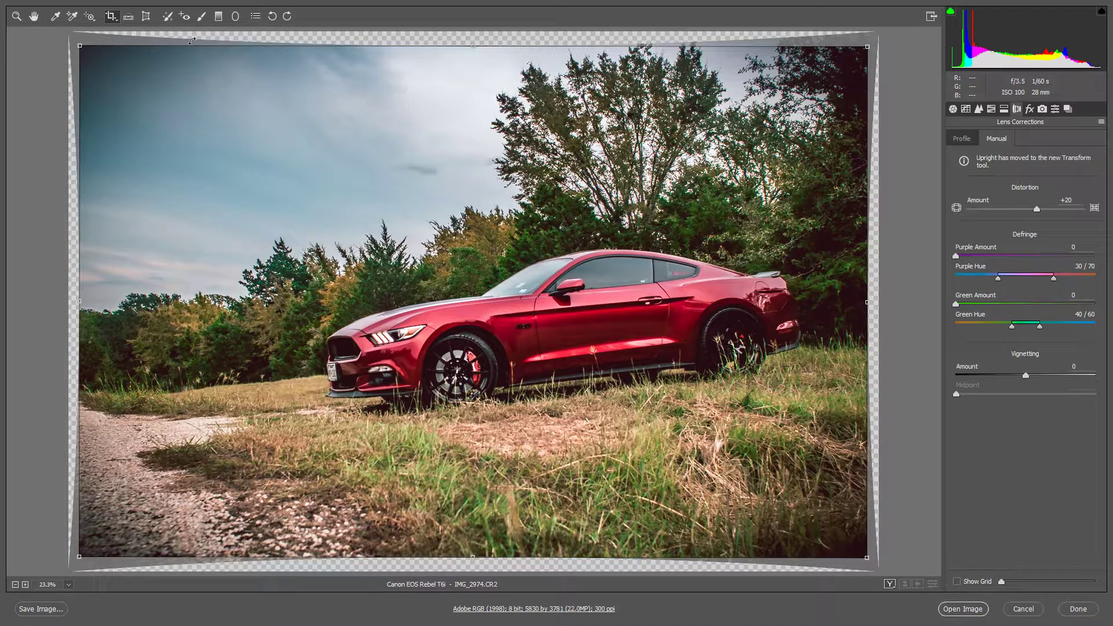
pyautogui.click(16, 16)
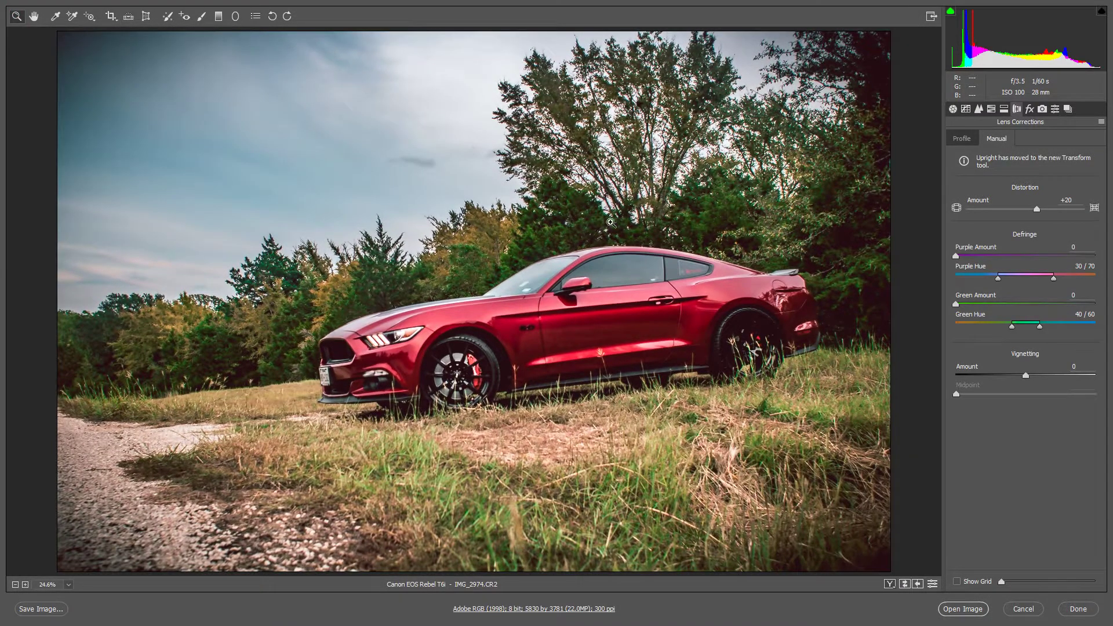
# Compare the cropped, edited photo with the original, and fit the photo in view.
pyautogui.click(905, 584)
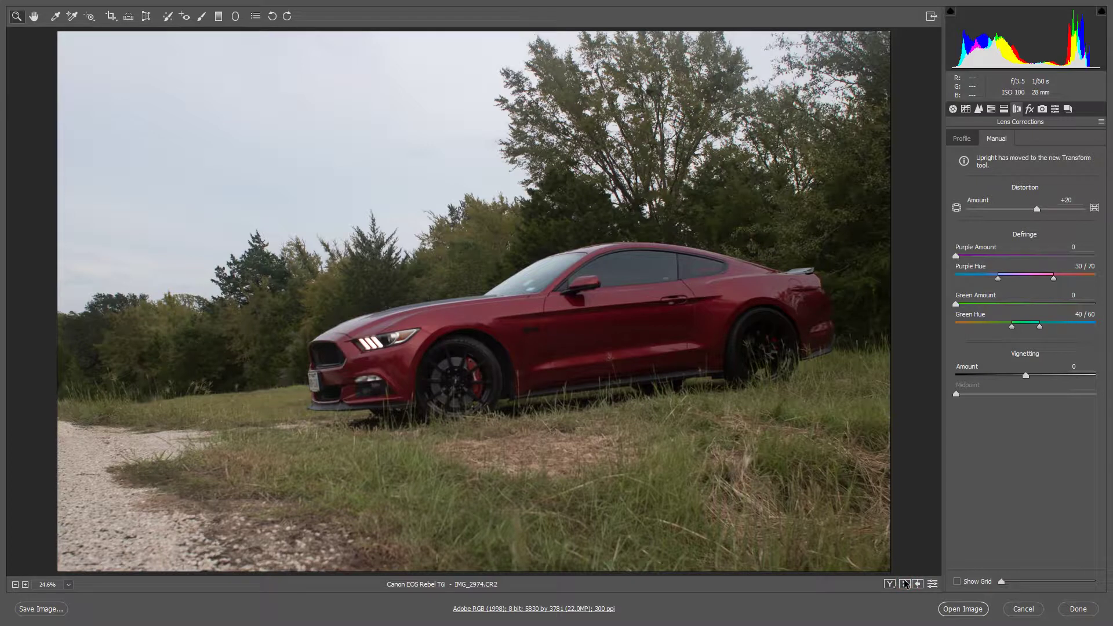
pyautogui.click(905, 583)
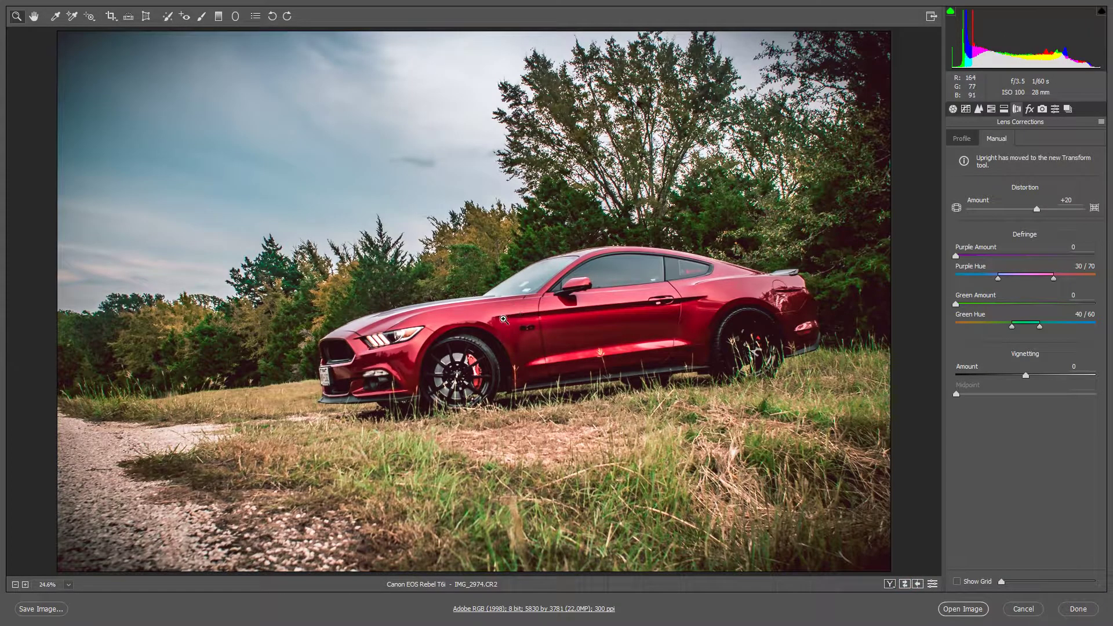
pyautogui.click(503, 319)
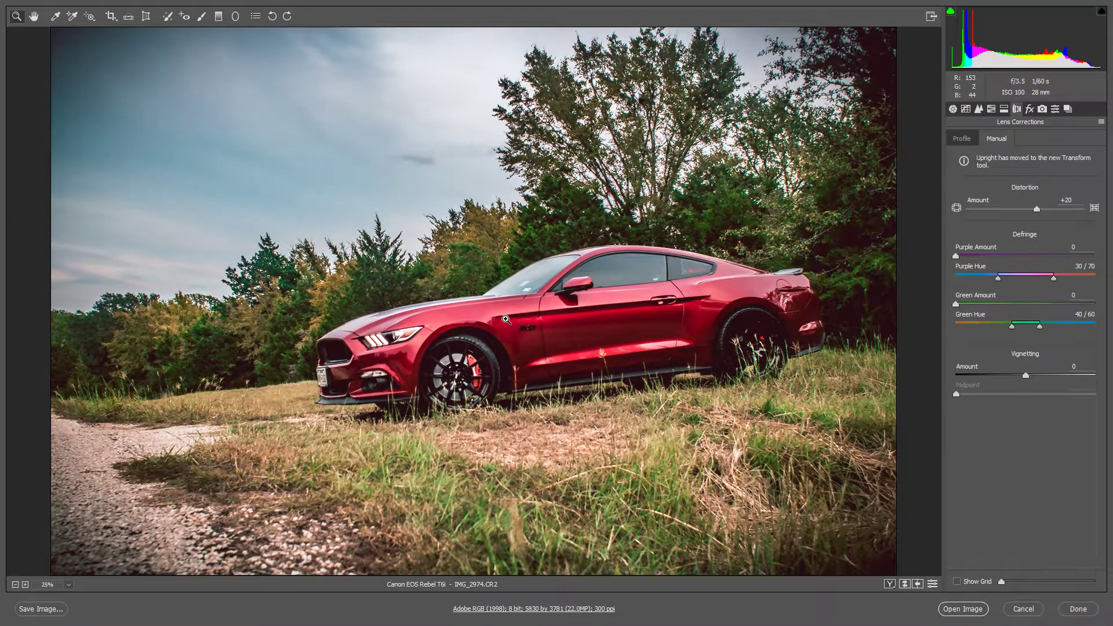
pyautogui.rightClick(502, 219)
pyautogui.click(563, 391)
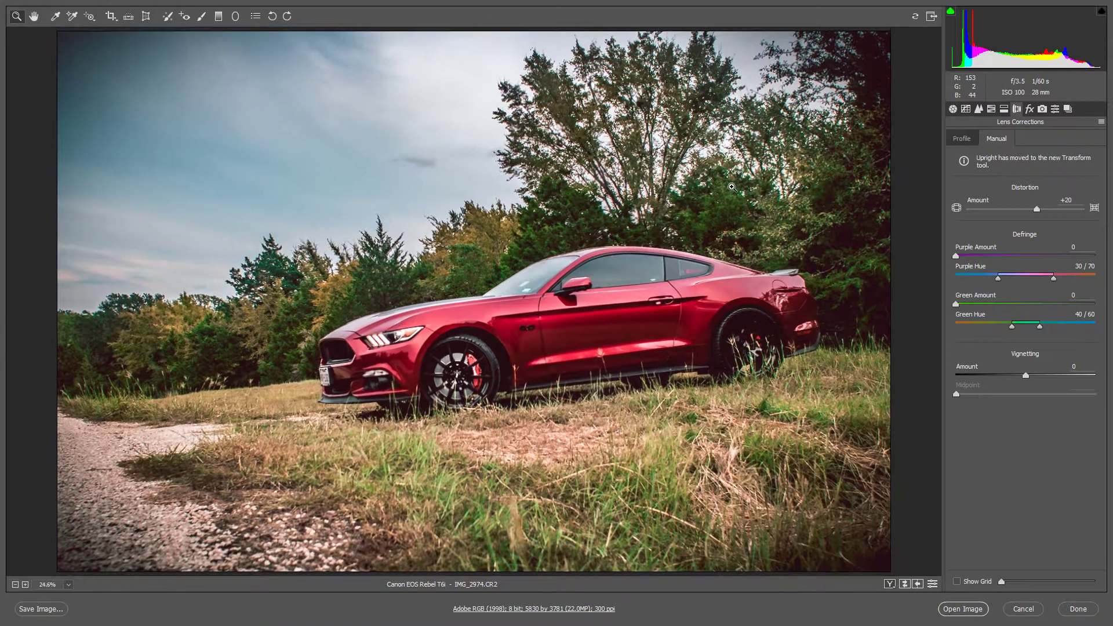
# Review the Detail sharpening and noise reduction settings, and examine the car's front wheel and body up close.
pyautogui.click(978, 109)
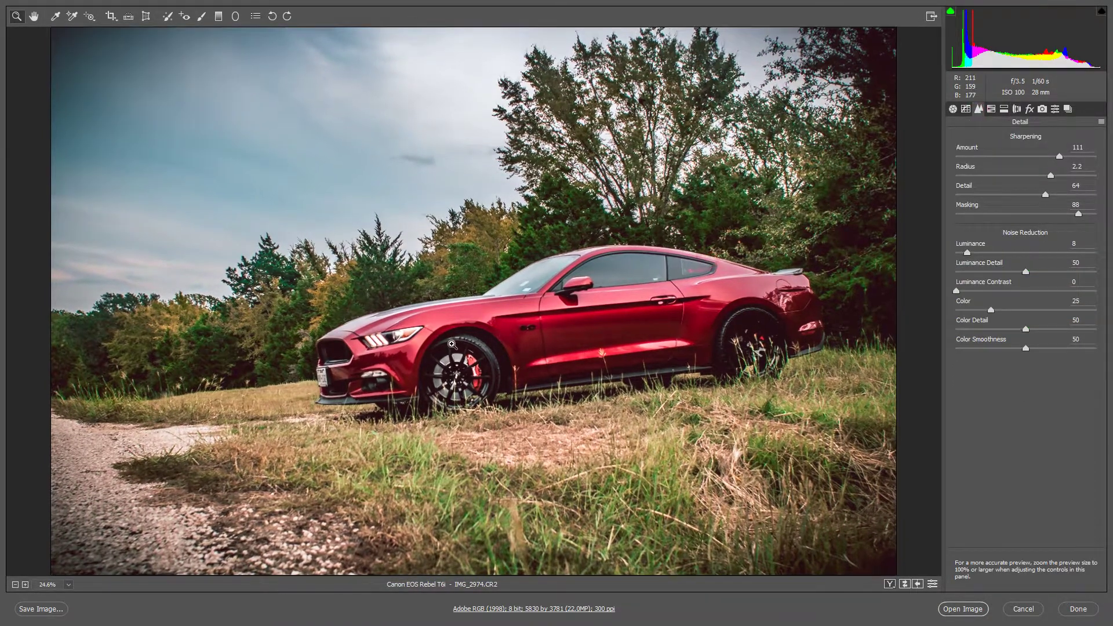
pyautogui.click(451, 343)
pyautogui.click(451, 344)
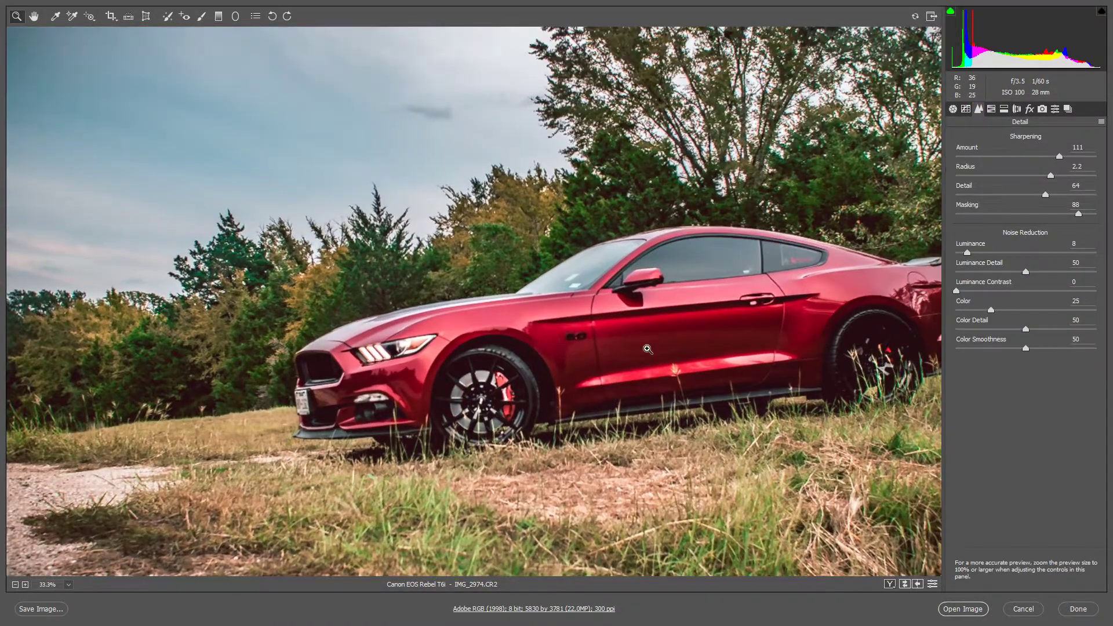
pyautogui.click(367, 329)
pyautogui.click(366, 329)
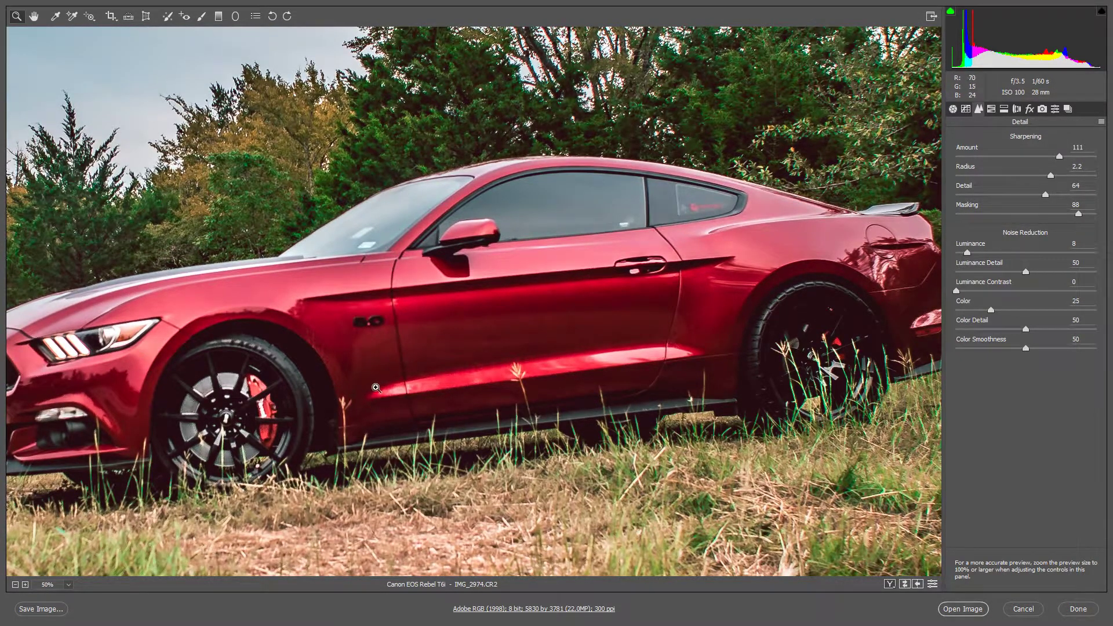
pyautogui.rightClick(478, 404)
pyautogui.click(558, 472)
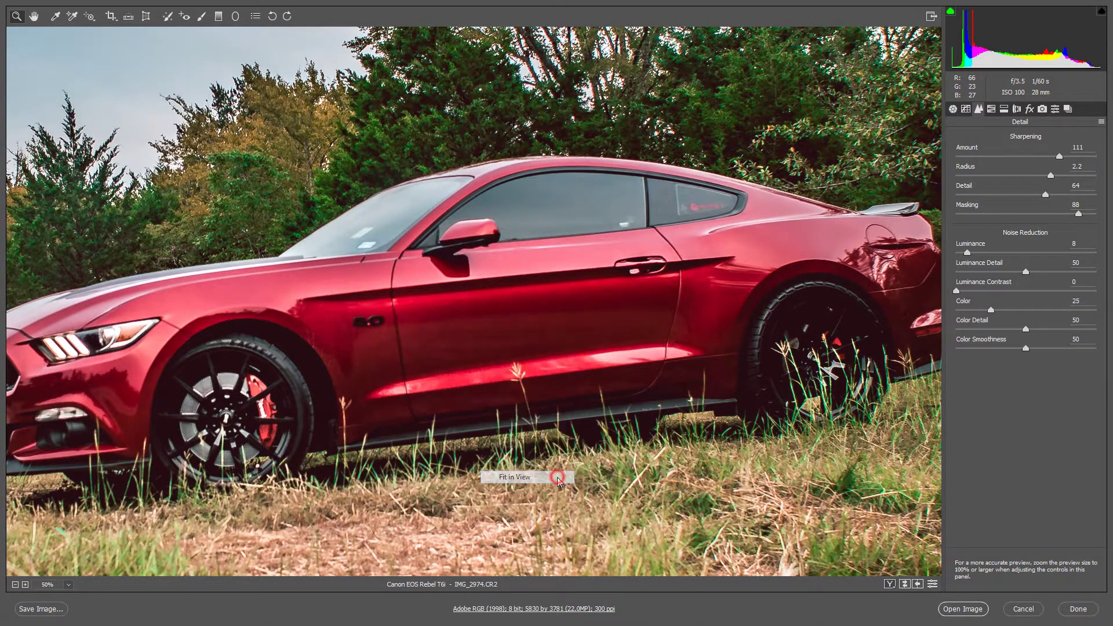
pyautogui.click(980, 110)
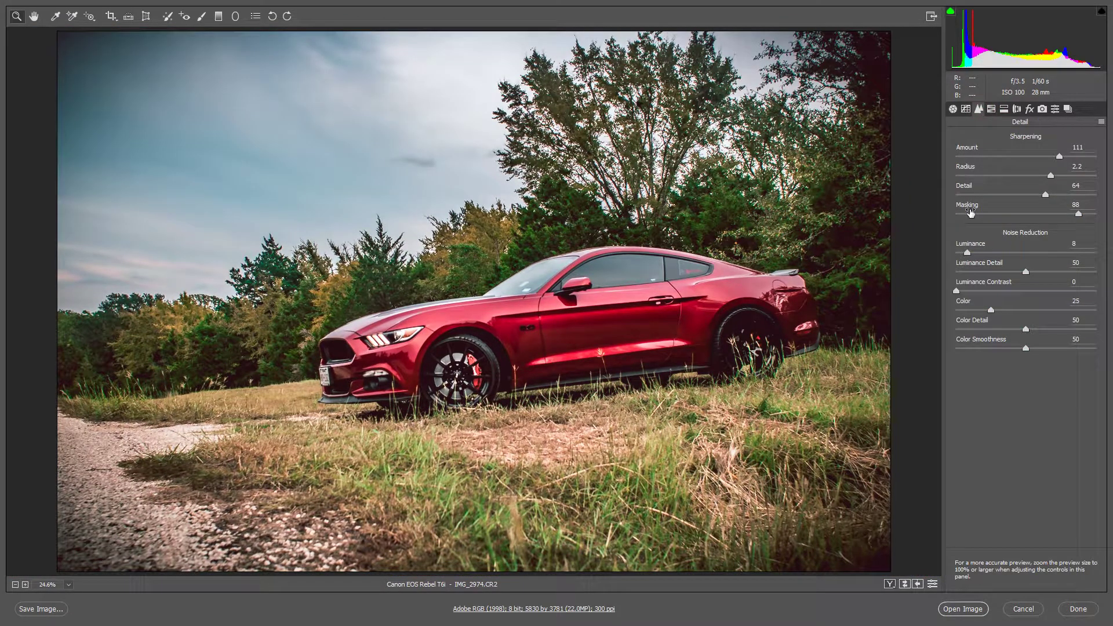
pyautogui.moveTo(630, 399); pyautogui.dragTo(585, 381)
pyautogui.rightClick(440, 296)
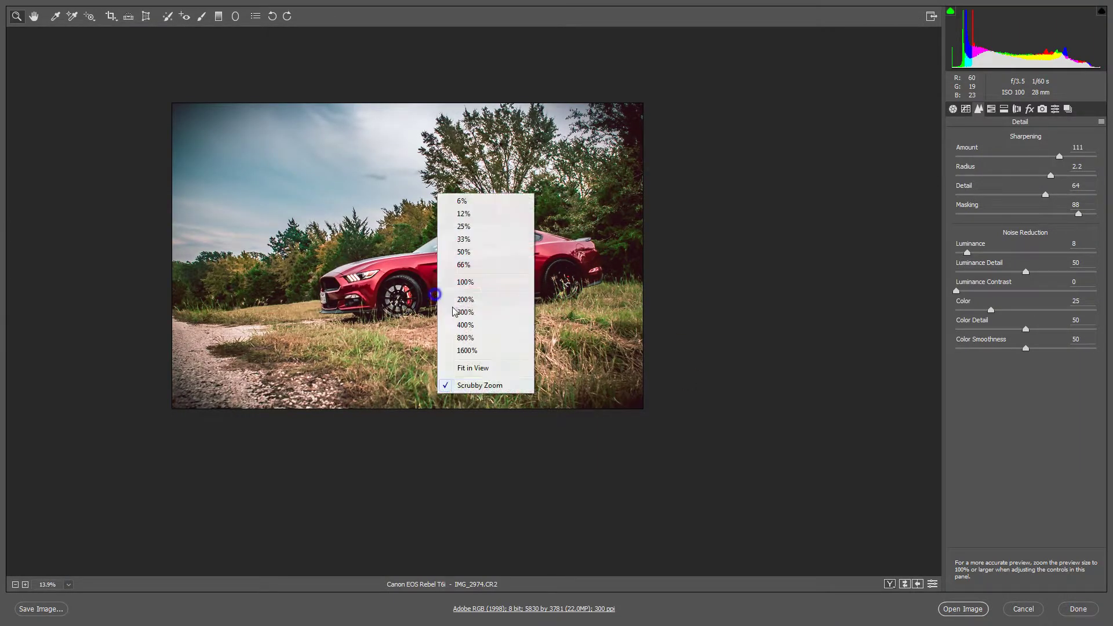
pyautogui.click(505, 371)
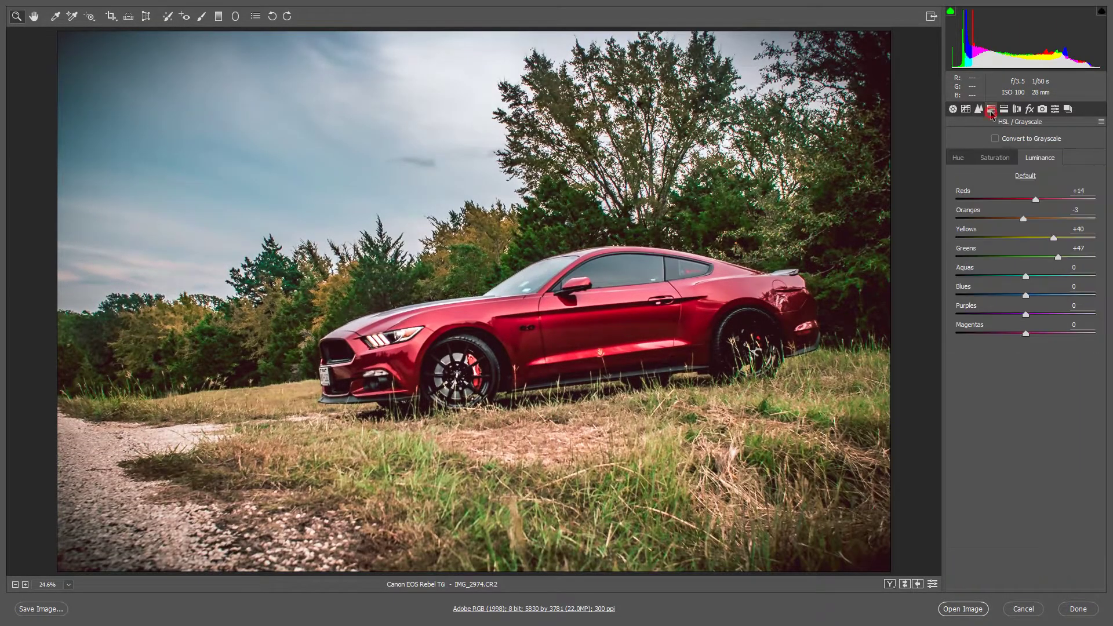
# Try the Aquas luminance at -100 and a strongly raised Purples luminance, resetting each to 0.
pyautogui.moveTo(1026, 277); pyautogui.dragTo(886, 332)
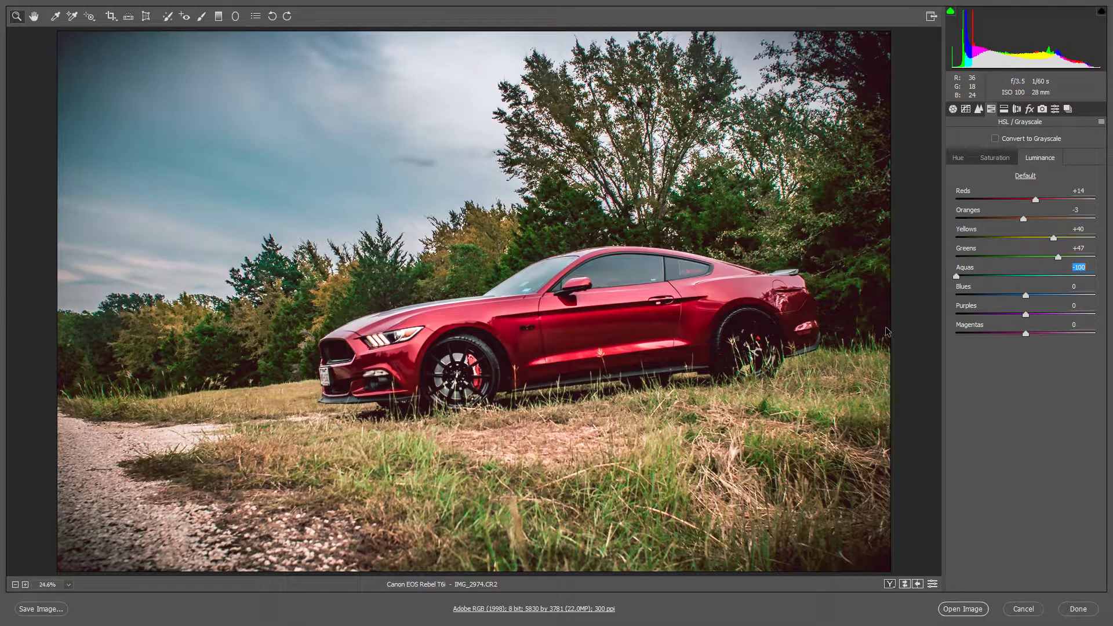
pyautogui.moveTo(886, 328); pyautogui.dragTo(673, 364)
pyautogui.moveTo(674, 368); pyautogui.dragTo(836, 286)
pyautogui.doubleClick(957, 276)
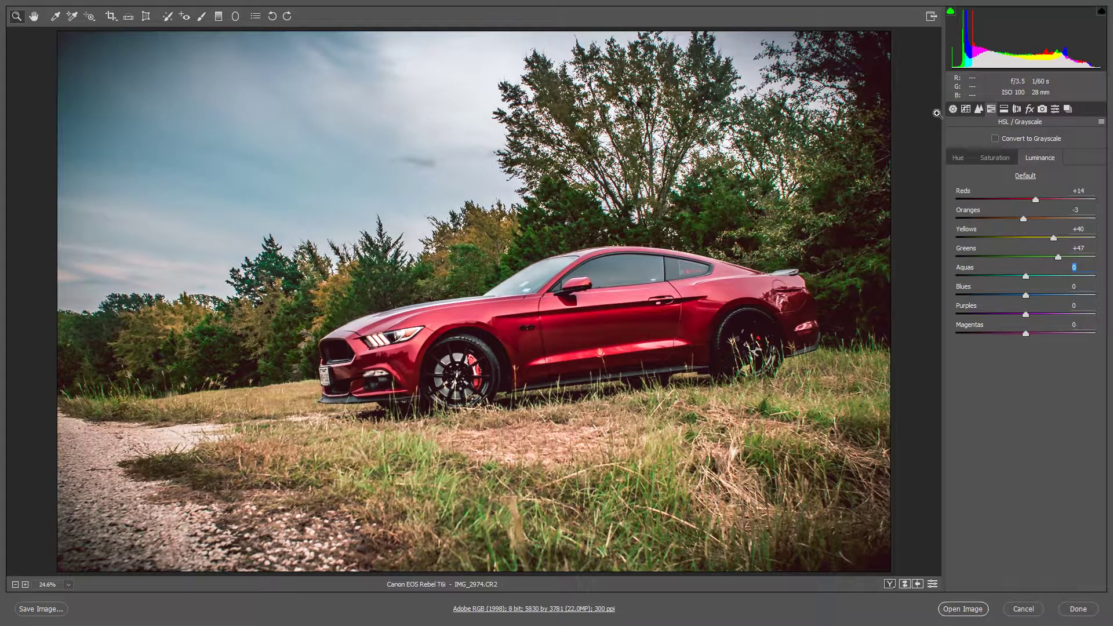
pyautogui.moveTo(1026, 315); pyautogui.dragTo(1087, 310)
pyautogui.click(1087, 314)
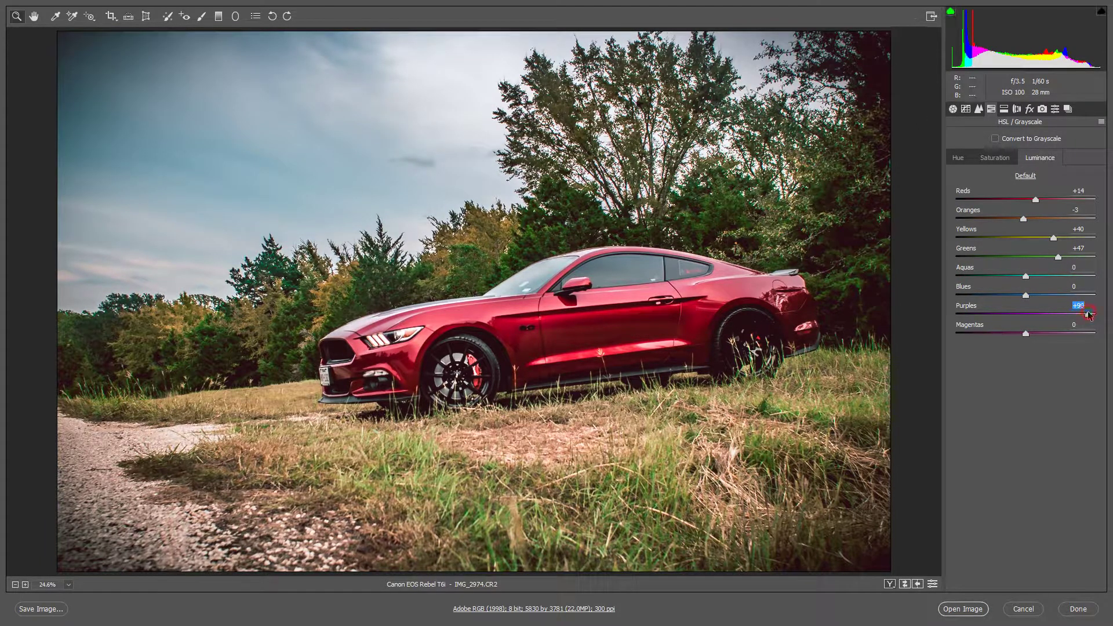
pyautogui.doubleClick(1089, 314)
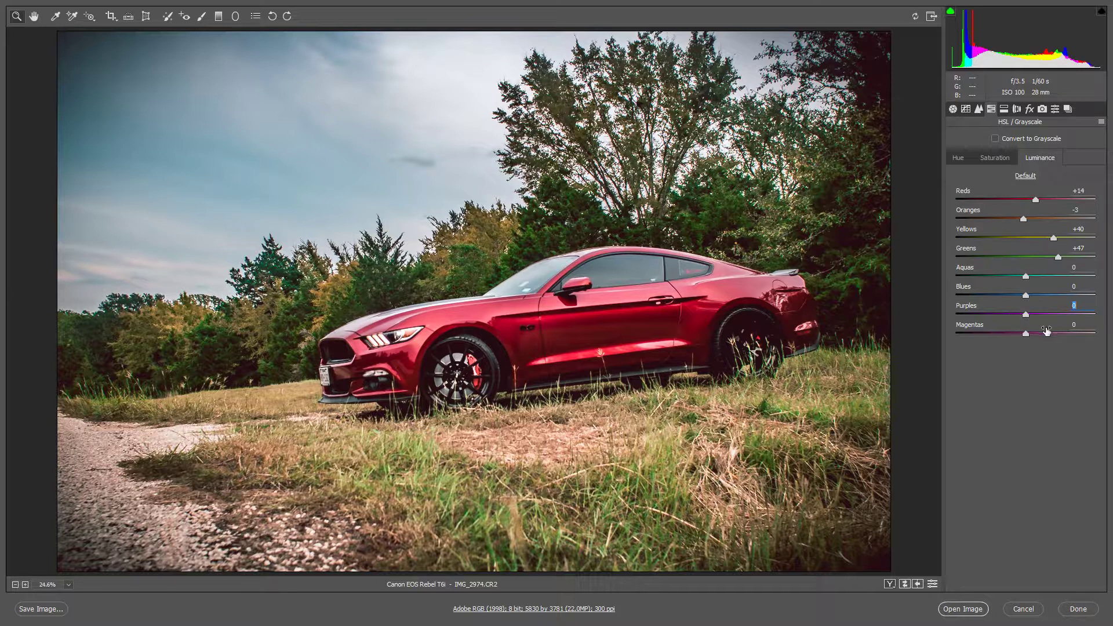
# Try the Magentas luminance and the Blues luminance at -100, and reset both to 0.
pyautogui.moveTo(1026, 334); pyautogui.dragTo(1086, 334)
pyautogui.write('-100')
pyautogui.press('Return')
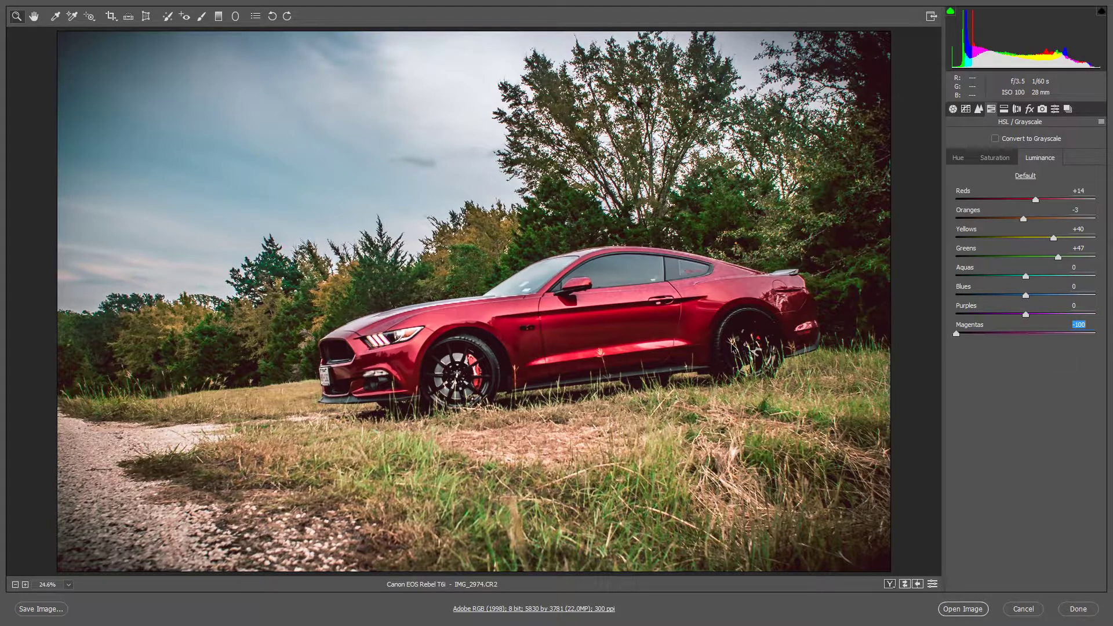
pyautogui.click(1008, 341)
pyautogui.click(965, 294)
pyautogui.write('-100')
pyautogui.press('Return')
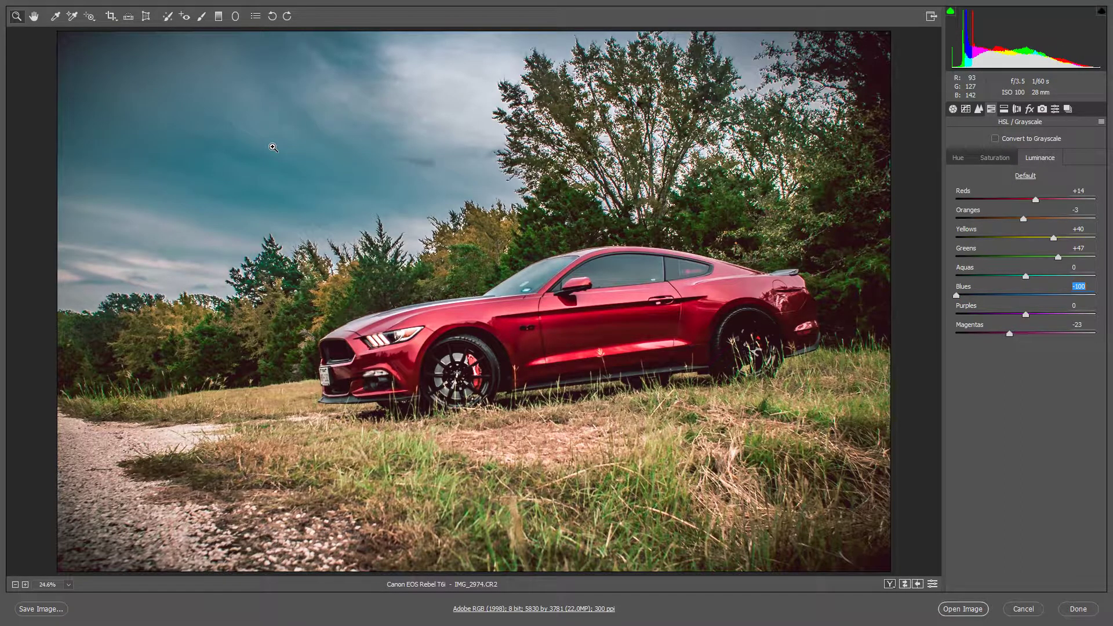
pyautogui.doubleClick(960, 296)
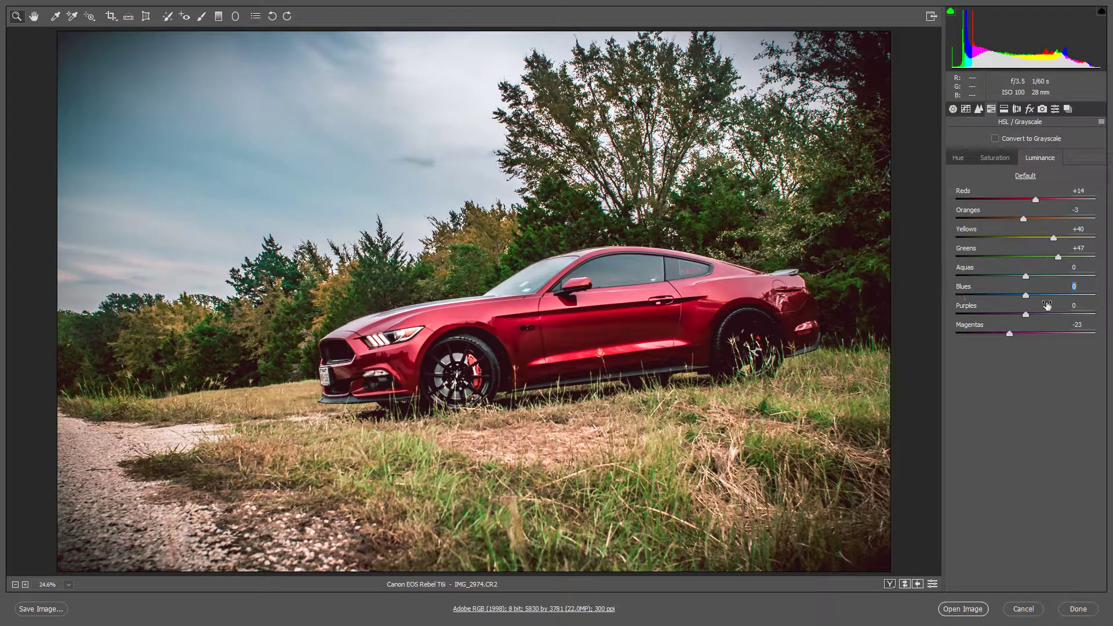
pyautogui.moveTo(1042, 298)
pyautogui.mouseDown()
pyautogui.moveTo(1111, 298)
pyautogui.moveTo(1002, 297)
pyautogui.moveTo(1027, 297)
pyautogui.mouseUp()
pyautogui.doubleClick(1025, 296)
pyautogui.doubleClick(1009, 334)
# Darken the blue sky by setting the Blues luminance to -30.
pyautogui.moveTo(996, 297)
pyautogui.mouseDown()
pyautogui.moveTo(975, 297)
pyautogui.moveTo(1002, 297)
pyautogui.moveTo(989, 297)
pyautogui.mouseUp()
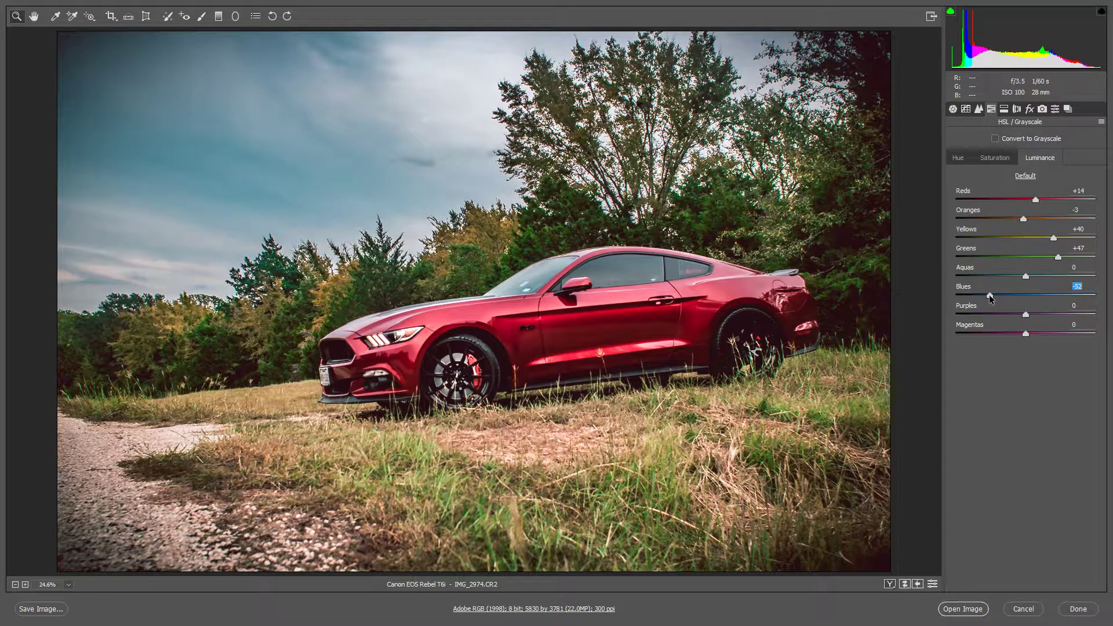
pyautogui.moveTo(989, 295); pyautogui.dragTo(1004, 294)
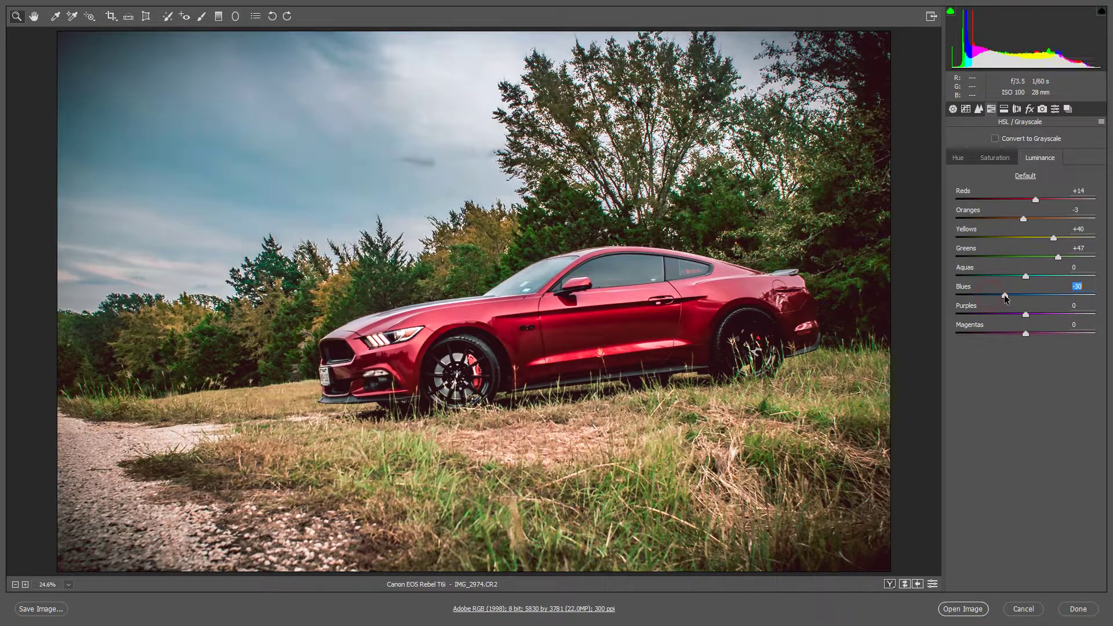
pyautogui.click(1010, 334)
# Check the HSL saturation settings and set the Magentas hue to +100.
pyautogui.click(1003, 160)
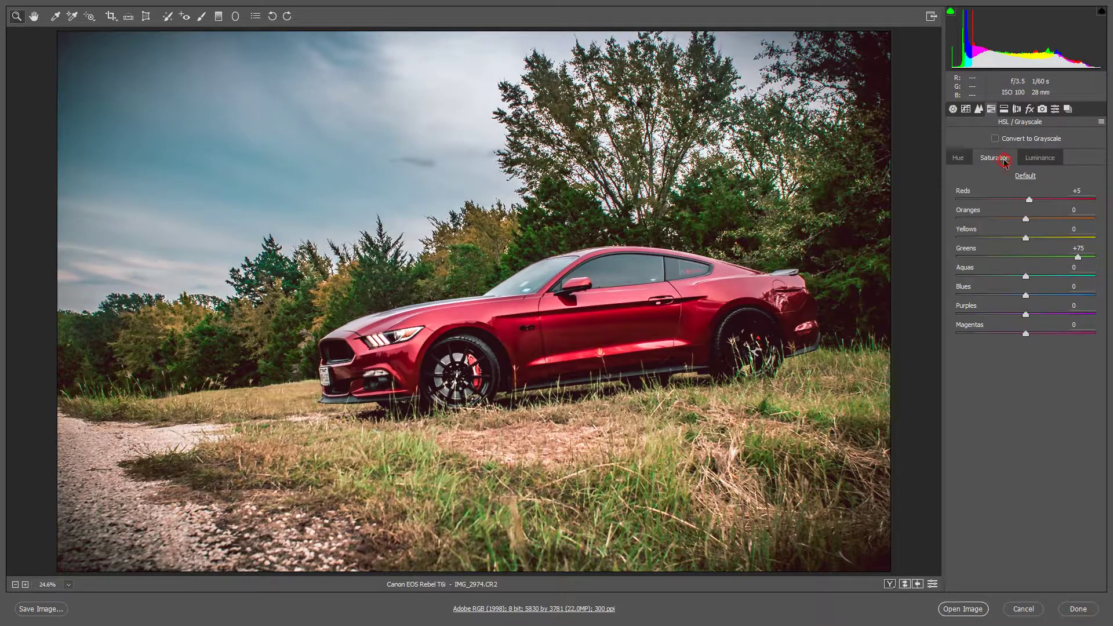
pyautogui.click(958, 162)
pyautogui.moveTo(1026, 333); pyautogui.dragTo(1111, 364)
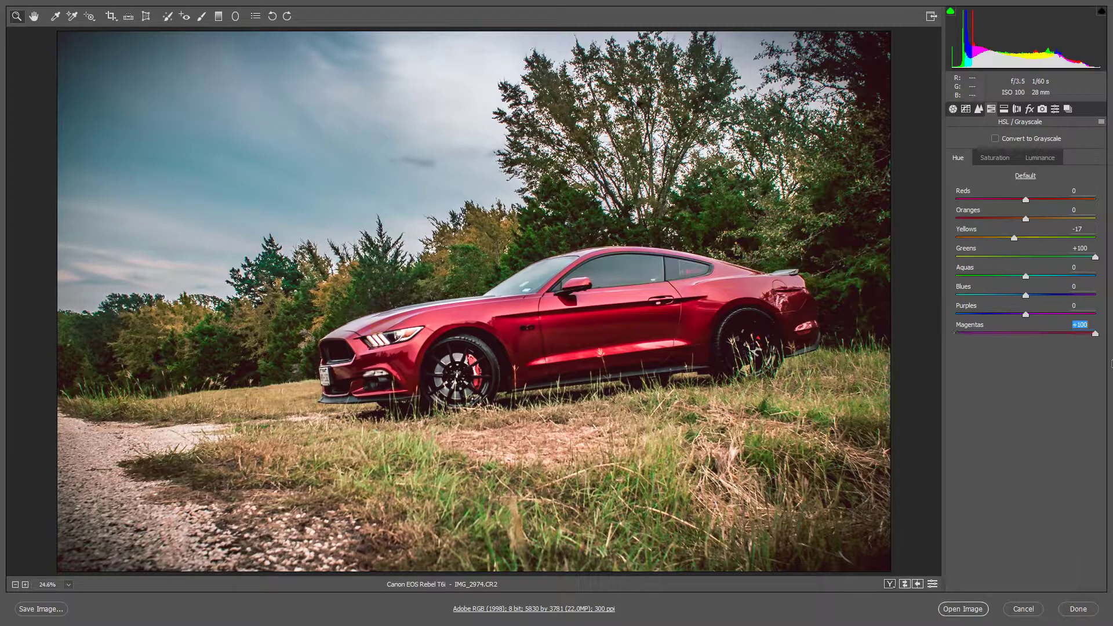
# Compare the edited photo with the original, and examine the rear wheel, bodywork and surrounding grass up close.
pyautogui.click(904, 584)
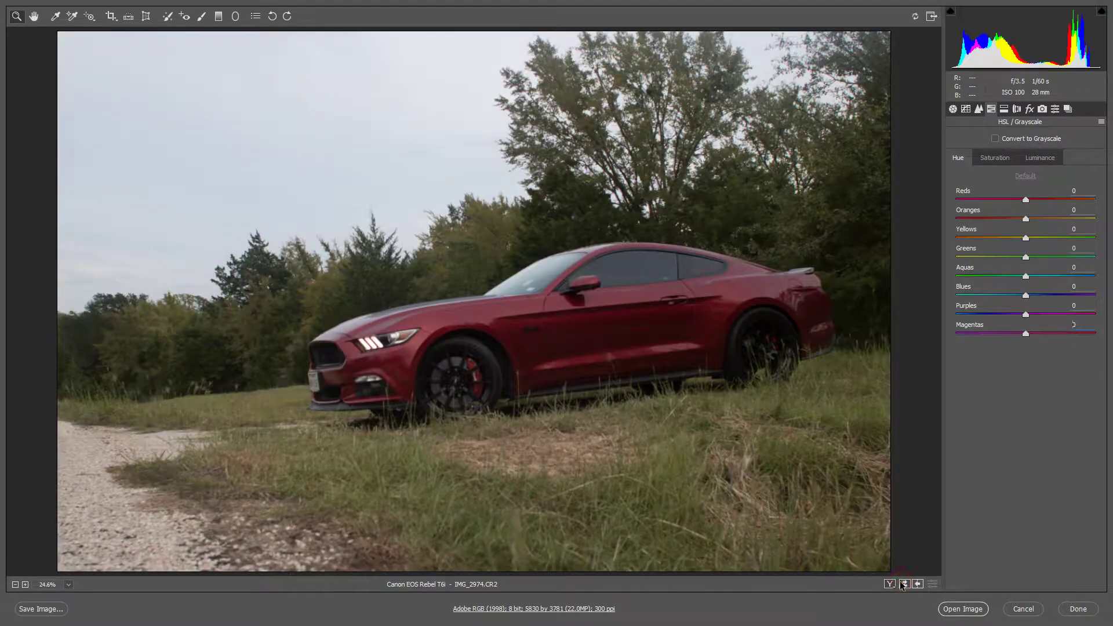
pyautogui.click(902, 584)
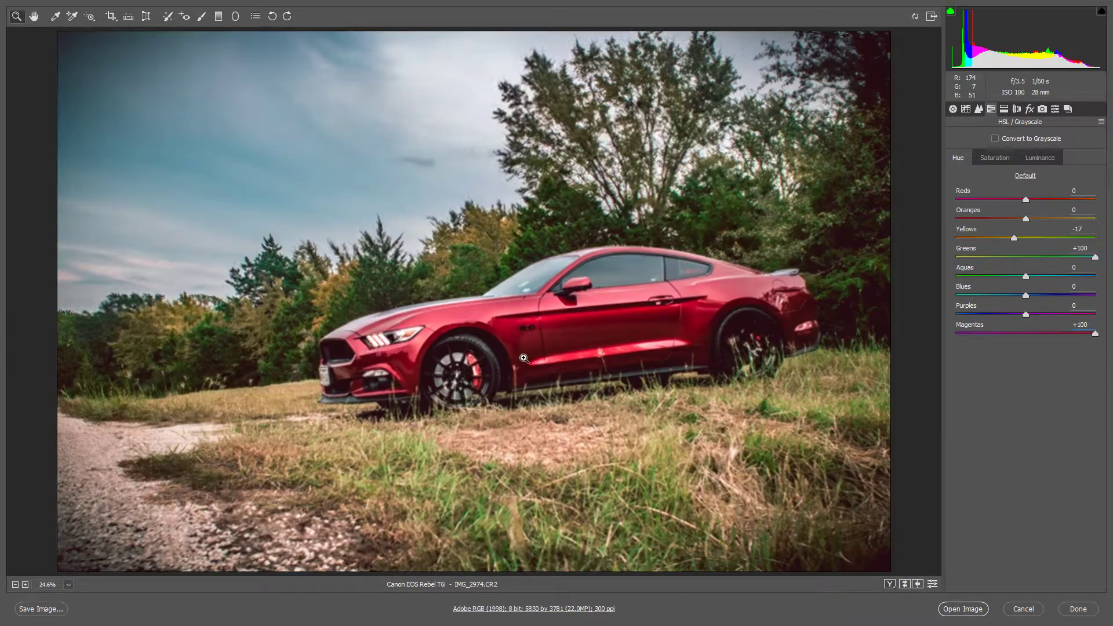
pyautogui.click(523, 361)
pyautogui.rightClick(523, 361)
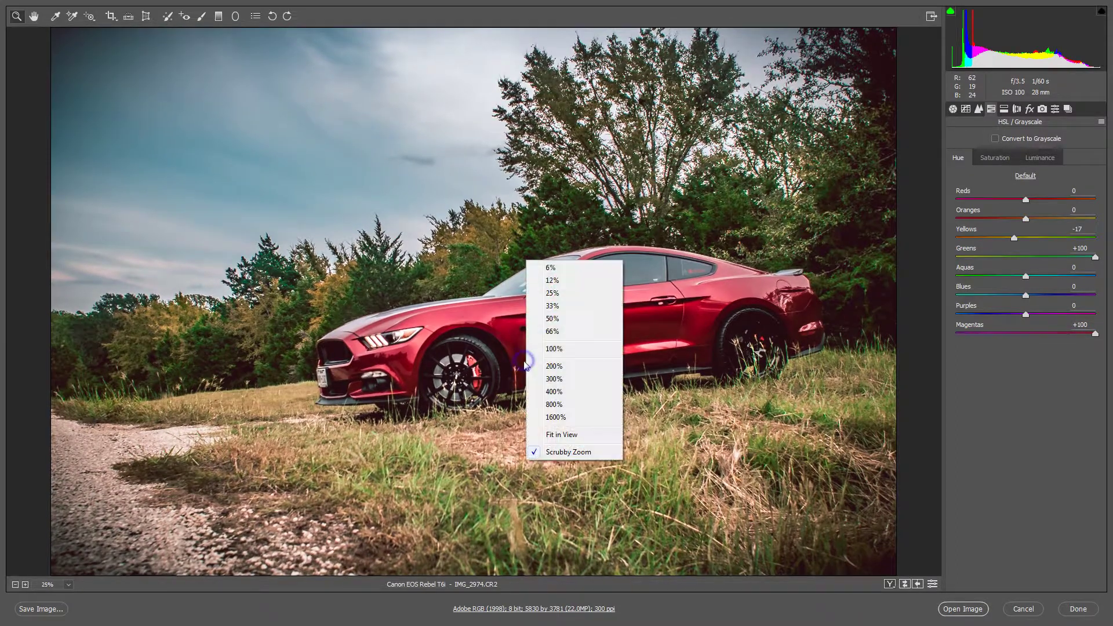
pyautogui.click(570, 436)
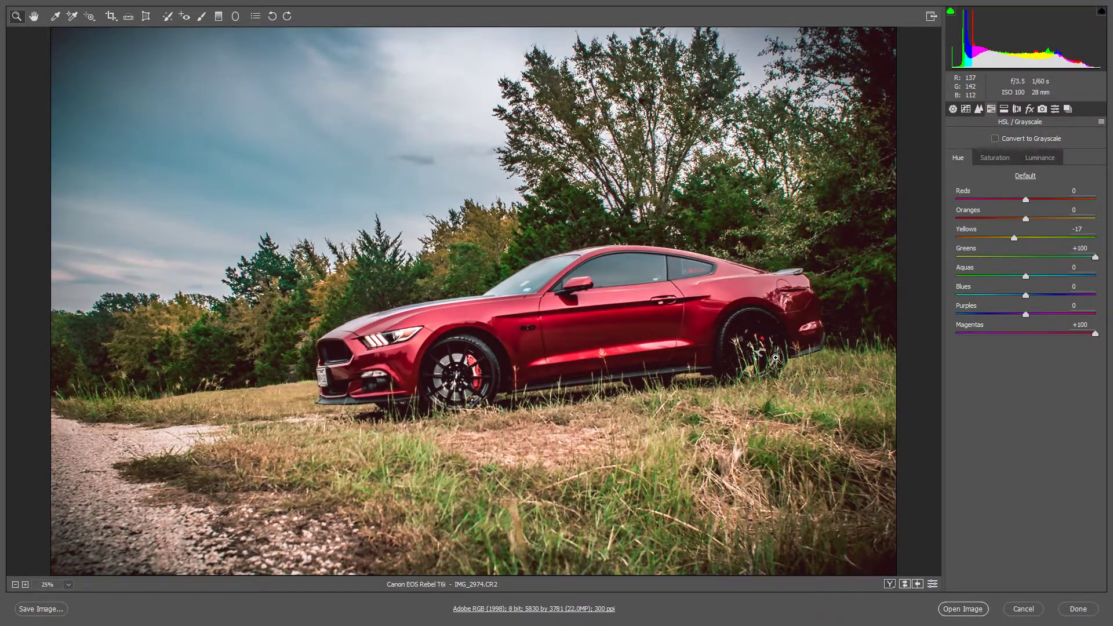
pyautogui.moveTo(775, 357); pyautogui.dragTo(724, 408)
pyautogui.rightClick(630, 351)
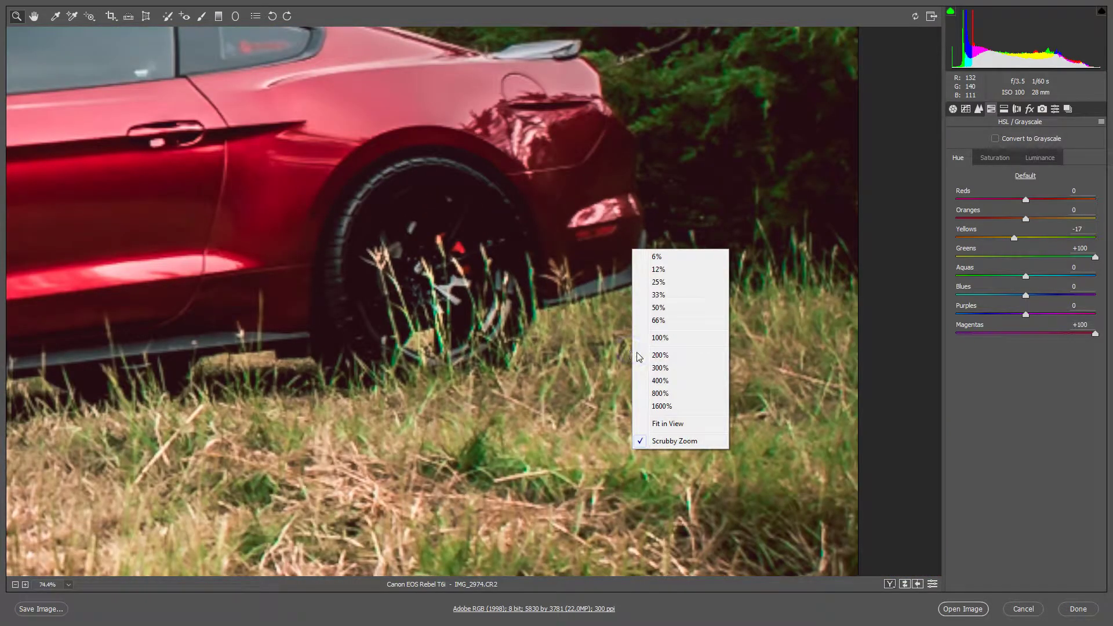
pyautogui.click(465, 3)
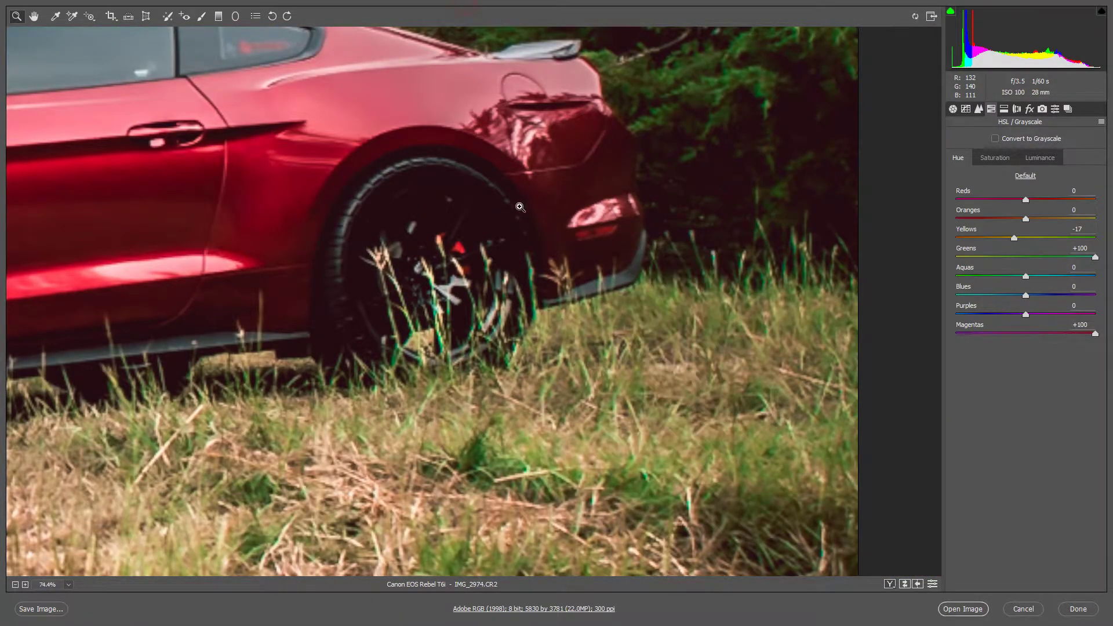
pyautogui.scroll(3, 522, 203)
pyautogui.rightClick(509, 271)
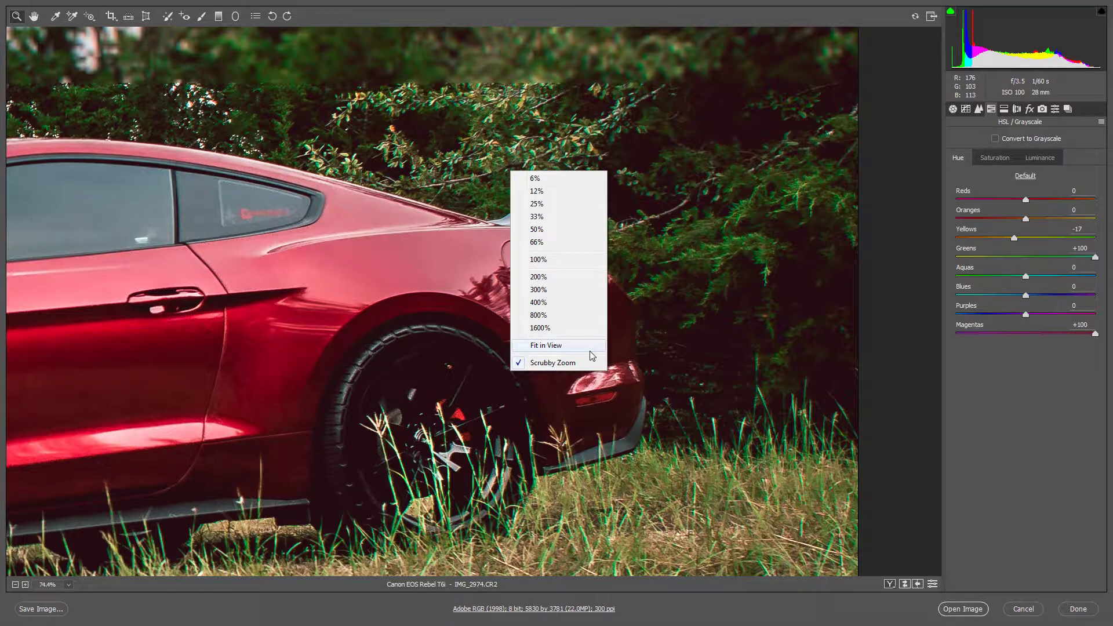
pyautogui.click(585, 2)
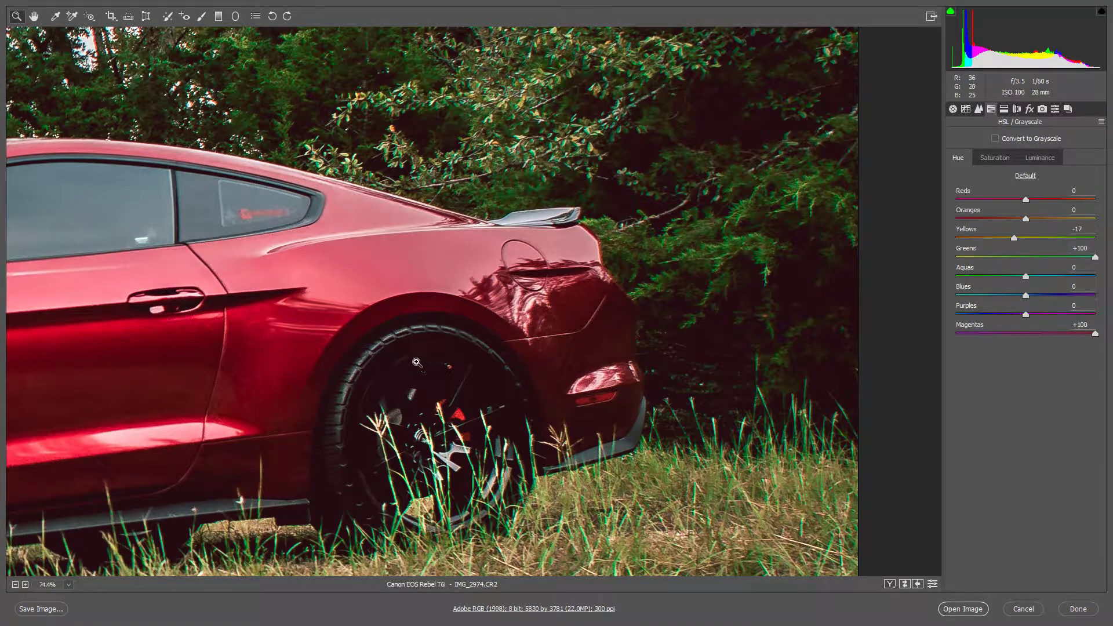
# Fit the whole photo in view and compare the edited version with the original.
pyautogui.rightClick(321, 442)
pyautogui.click(359, 515)
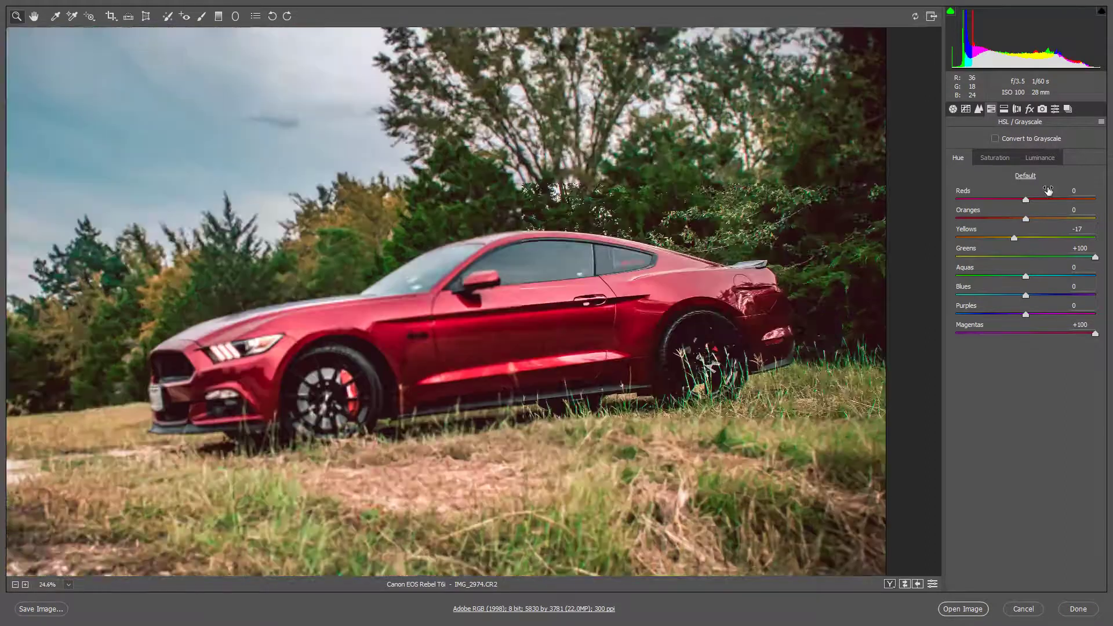
pyautogui.click(904, 584)
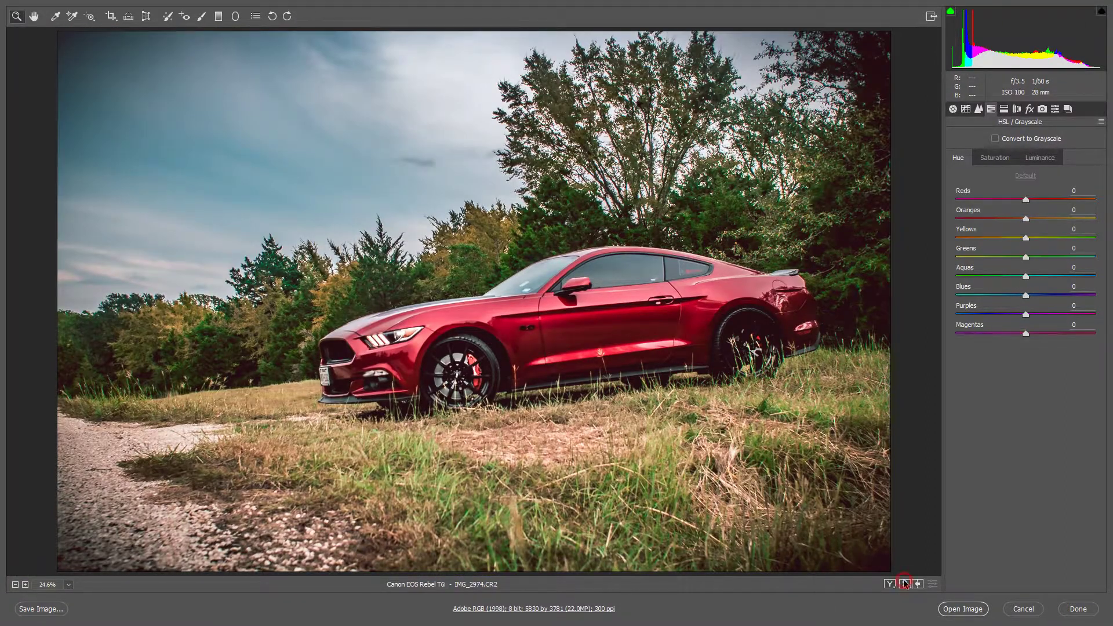
pyautogui.click(904, 584)
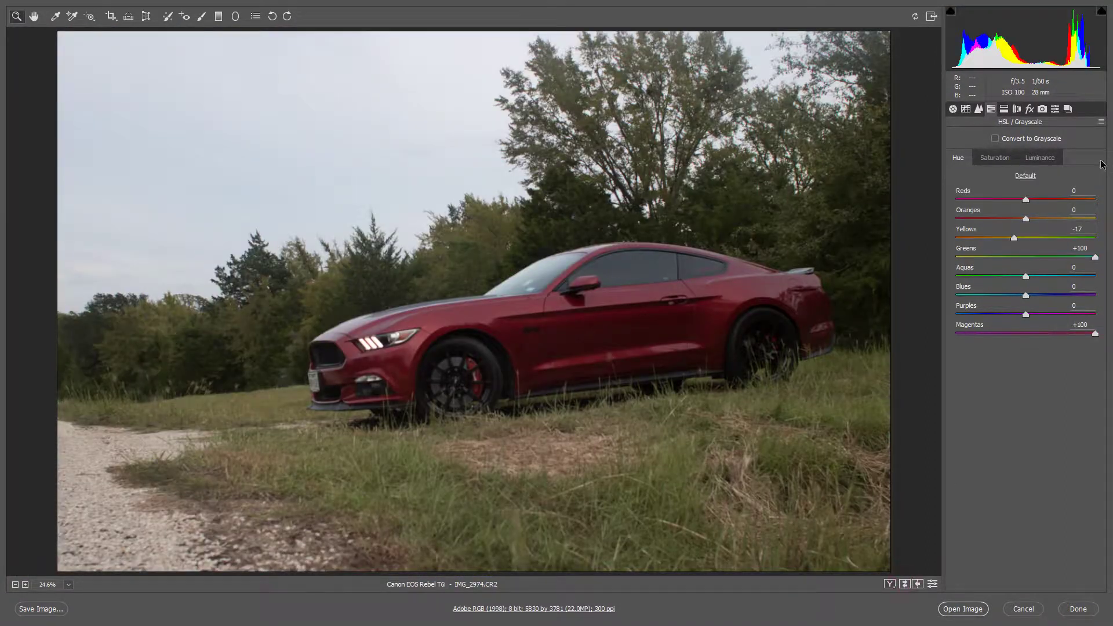
pyautogui.press('p')
# Check the Split Toning and Lens Corrections settings, and try a darker manual vignetting amount before resetting it.
pyautogui.click(1004, 111)
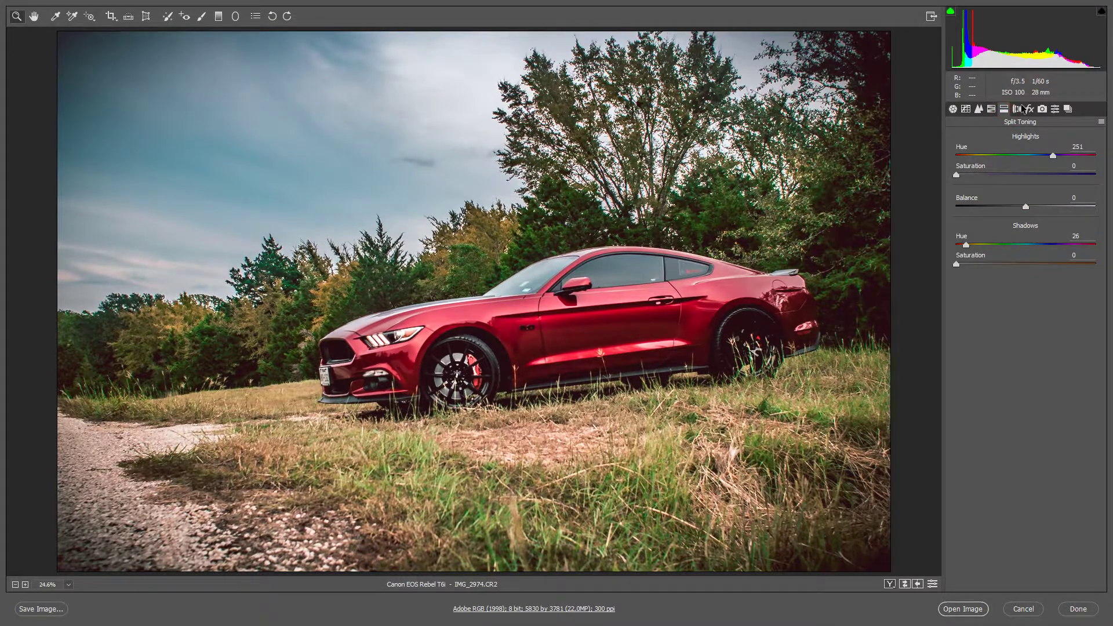
pyautogui.click(1018, 109)
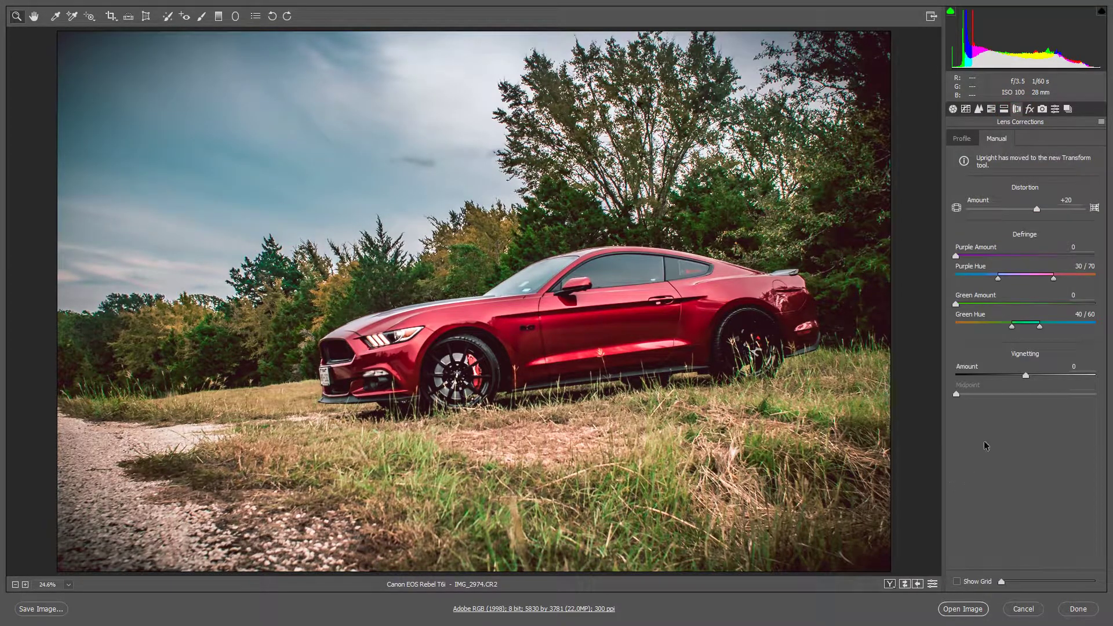
pyautogui.click(1007, 376)
pyautogui.doubleClick(1007, 376)
pyautogui.click(954, 110)
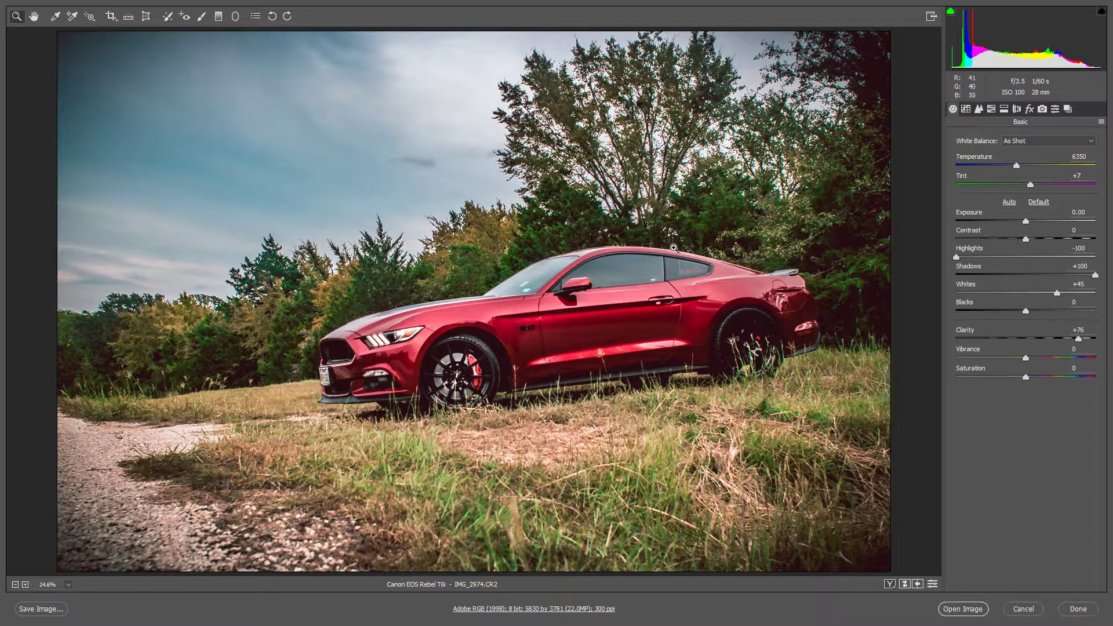
# Paint Shadows +100 with the Adjustment Brush from the headlight across the front wheel and around the rear wheel.
pyautogui.click(202, 14)
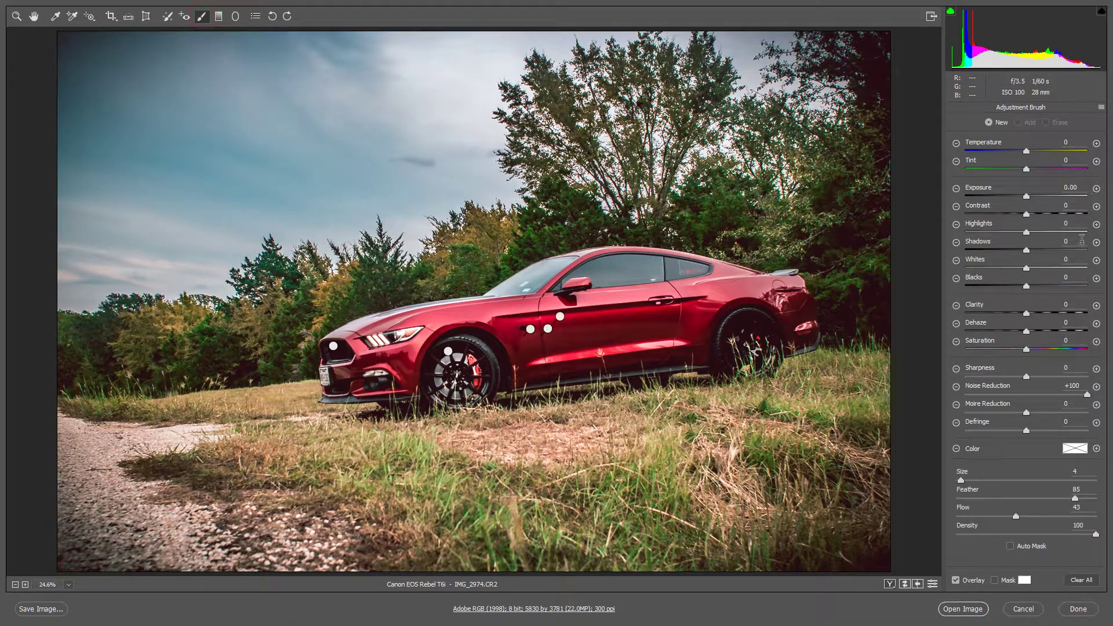
pyautogui.click(1094, 244)
pyautogui.moveTo(388, 358); pyautogui.dragTo(473, 356)
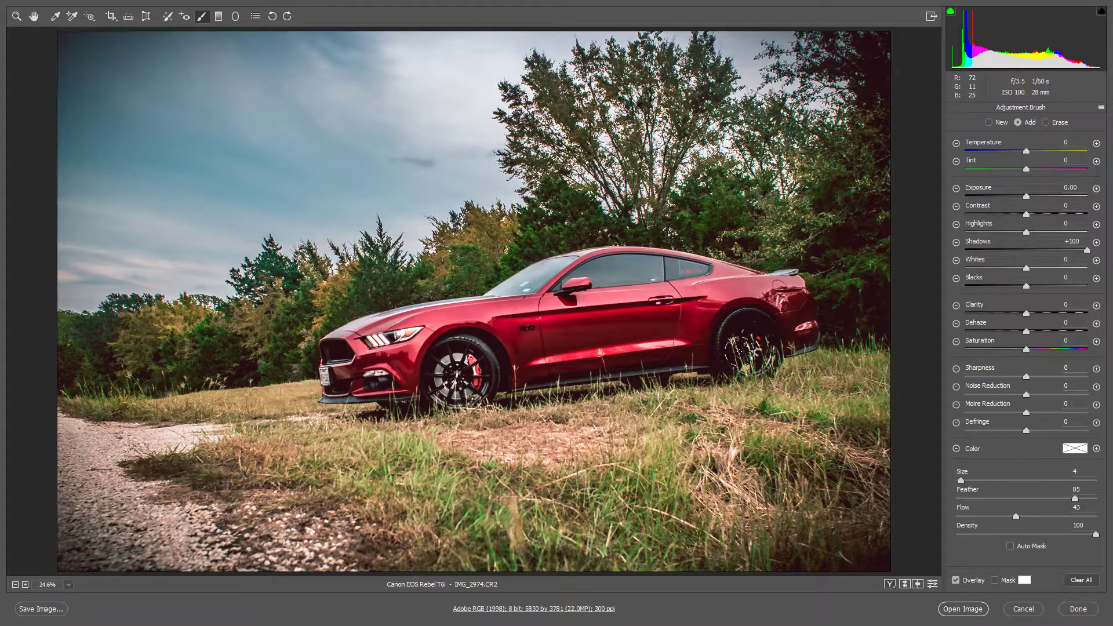
pyautogui.moveTo(703, 317)
pyautogui.mouseDown()
pyautogui.moveTo(588, 329)
pyautogui.moveTo(636, 272)
pyautogui.moveTo(680, 316)
pyautogui.moveTo(734, 268)
pyautogui.mouseUp()
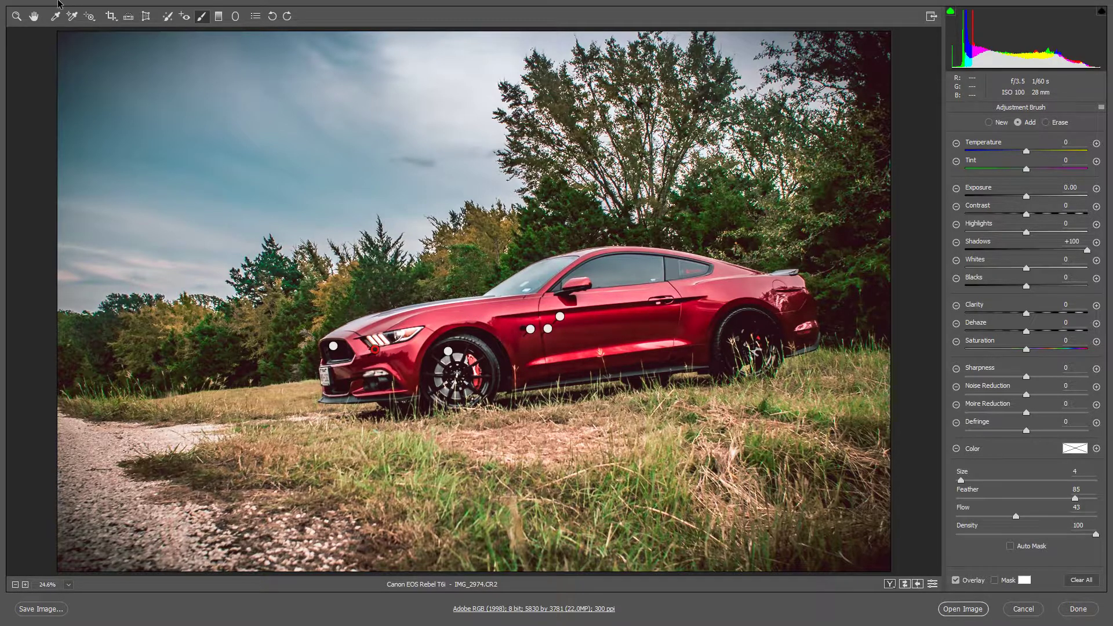
pyautogui.click(16, 16)
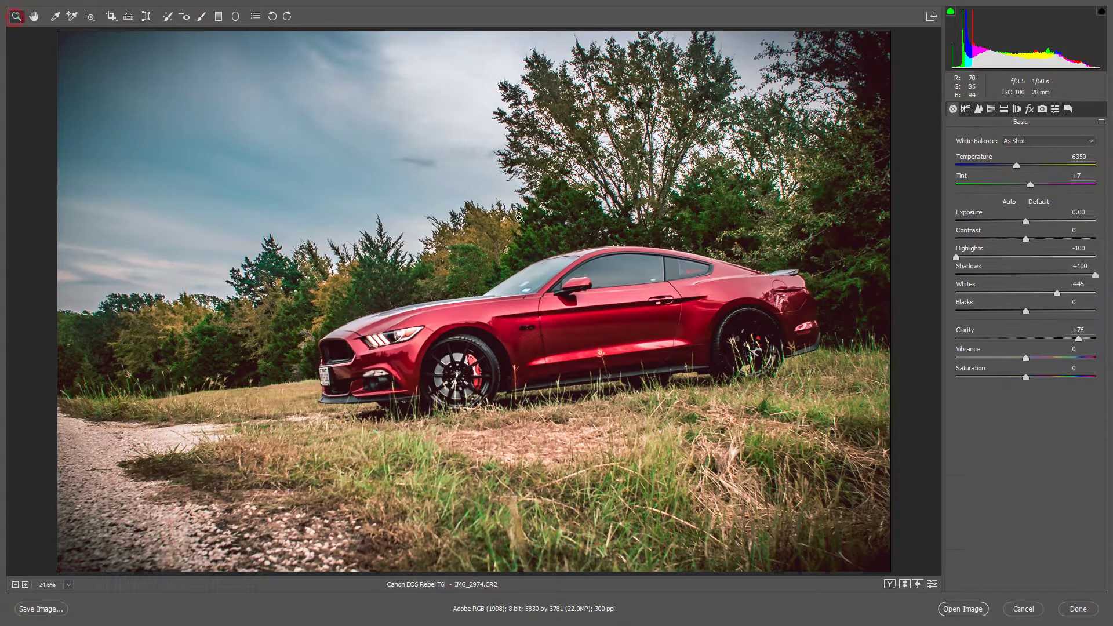
# Open the developed raw photo in Photoshop and inspect the car's bodywork and wheels up close.
pyautogui.click(955, 608)
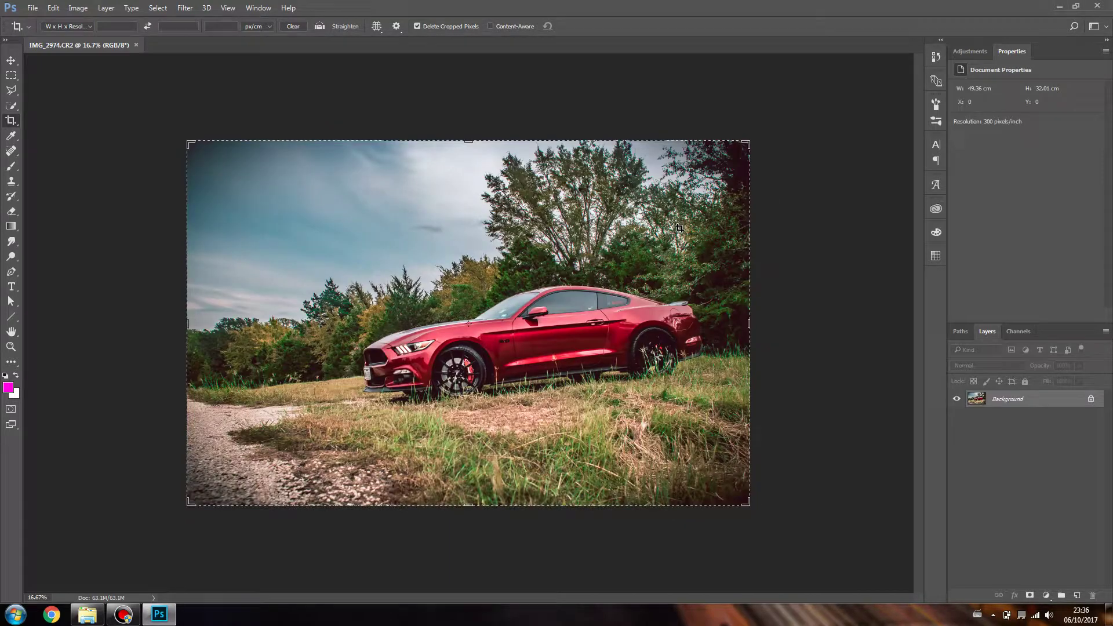
pyautogui.click(10, 347)
pyautogui.click(447, 367)
pyautogui.click(566, 307)
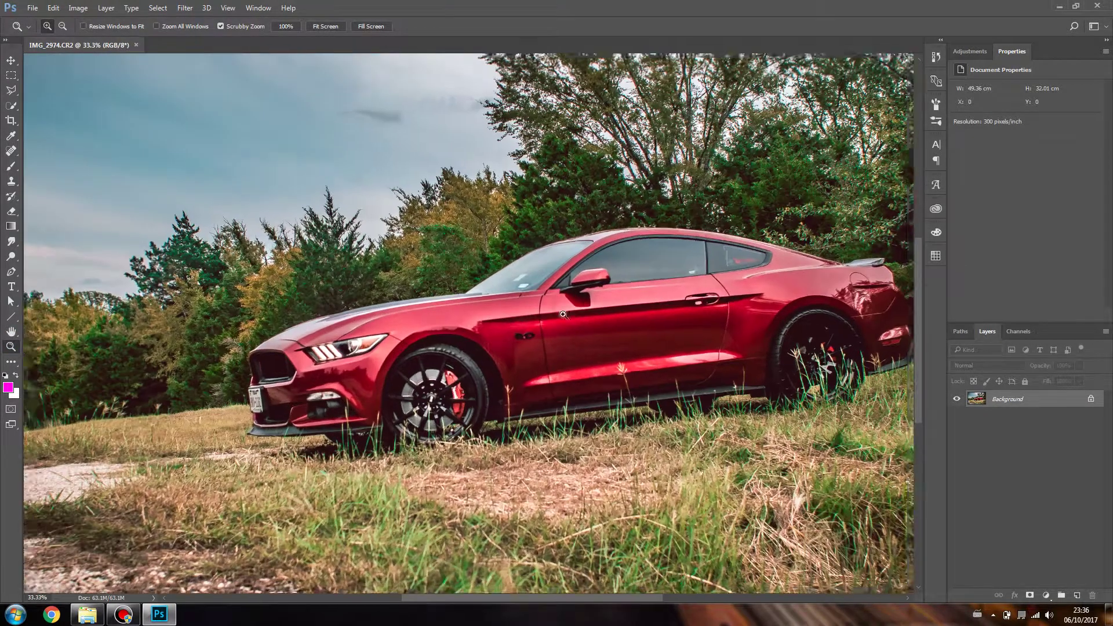
pyautogui.click(562, 350)
pyautogui.moveTo(601, 428); pyautogui.dragTo(552, 322)
# Add a Selective Color adjustment layer above the Background layer.
pyautogui.moveTo(1053, 406); pyautogui.dragTo(1080, 587)
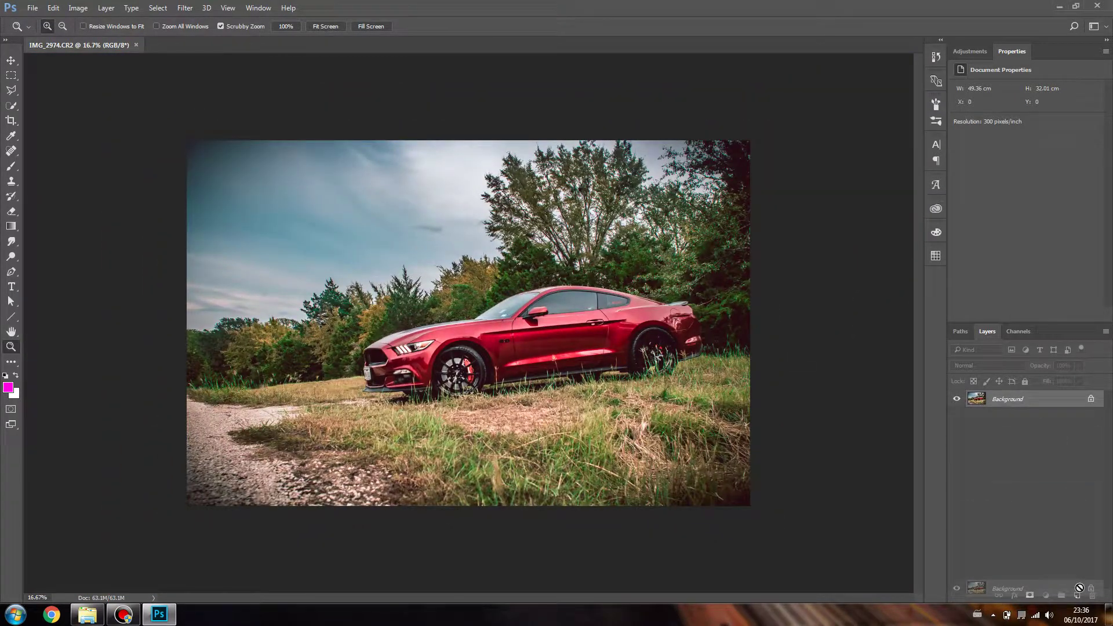
pyautogui.moveTo(1080, 588); pyautogui.dragTo(1072, 551)
pyautogui.click(980, 63)
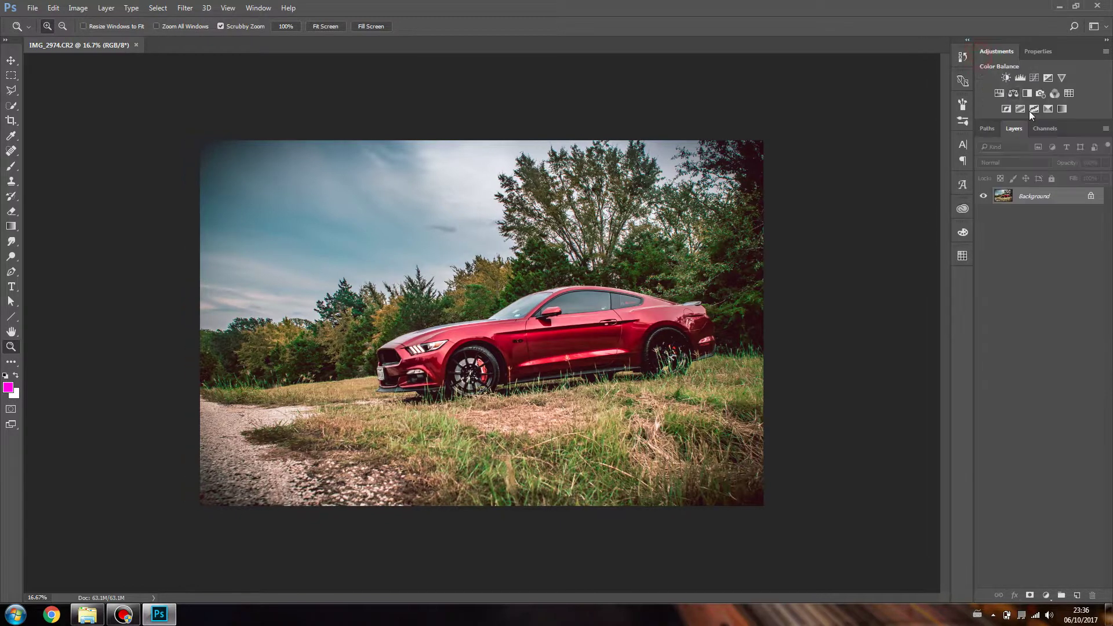
pyautogui.click(1044, 109)
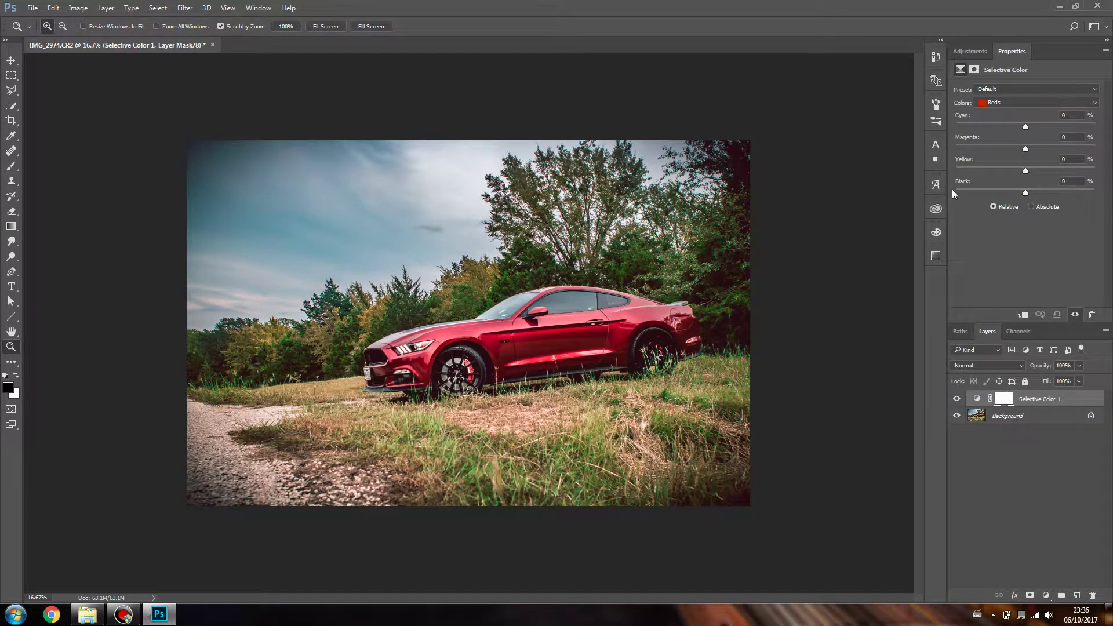
# Fine-tune the Reds in the Selective Color layer, and compare the photo with the adjustment off and on.
pyautogui.moveTo(1011, 130); pyautogui.dragTo(1046, 162)
pyautogui.click(1073, 315)
pyautogui.click(1072, 314)
pyautogui.moveTo(1024, 151)
pyautogui.mouseDown()
pyautogui.moveTo(962, 149)
pyautogui.moveTo(931, 164)
pyautogui.moveTo(1111, 165)
pyautogui.moveTo(1025, 155)
pyautogui.mouseUp()
pyautogui.click(1073, 316)
pyautogui.click(1072, 317)
# Set the Blacks in the Selective Color layer to Cyan +2 and Black +1, and compare with the adjustment off.
pyautogui.click(1032, 103)
pyautogui.click(1032, 103)
pyautogui.click(1032, 103)
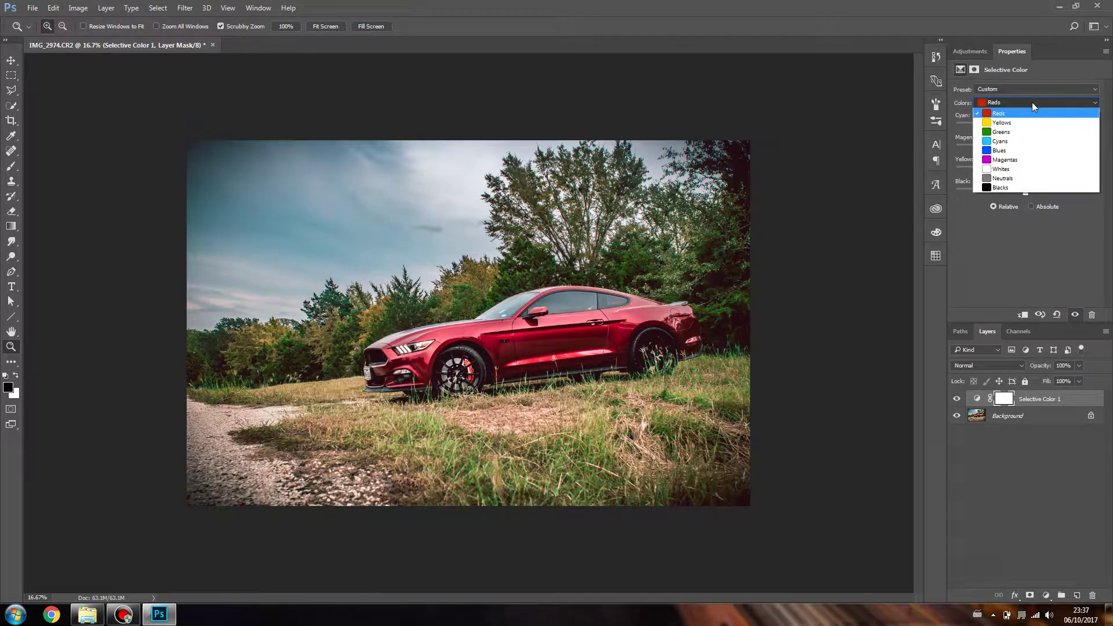
pyautogui.click(1032, 102)
pyautogui.scroll(-6, 1031, 102)
pyautogui.scroll(-2, 1031, 103)
pyautogui.moveTo(1026, 174)
pyautogui.mouseDown()
pyautogui.moveTo(1045, 174)
pyautogui.moveTo(1022, 168)
pyautogui.mouseUp()
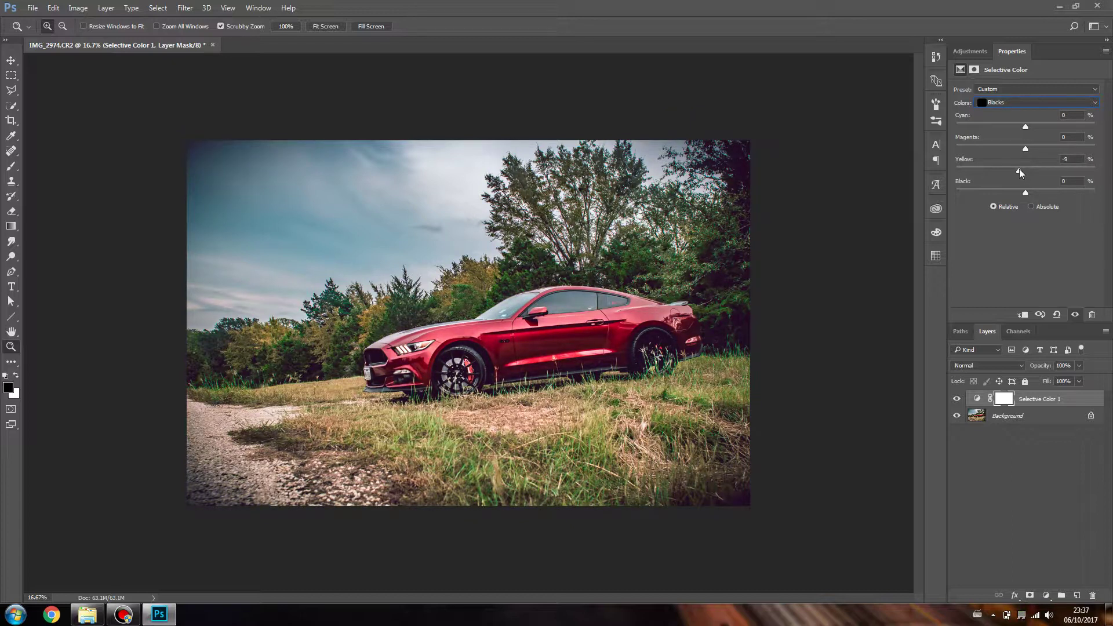
pyautogui.moveTo(1026, 170); pyautogui.dragTo(1026, 170)
pyautogui.moveTo(1025, 194); pyautogui.dragTo(1027, 196)
pyautogui.moveTo(1023, 123); pyautogui.dragTo(1026, 124)
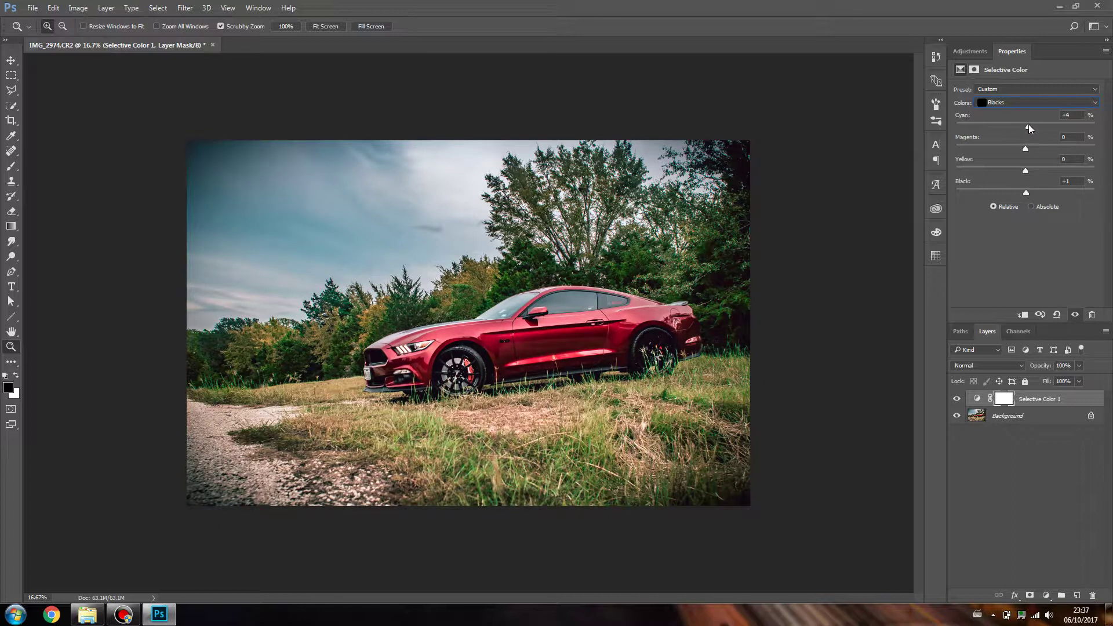
pyautogui.moveTo(1026, 125); pyautogui.dragTo(1027, 124)
pyautogui.click(1076, 315)
pyautogui.click(1076, 315)
# Try placing the orange lens flare PNG over the photo with the Screen blend mode.
pyautogui.click(87, 615)
pyautogui.moveTo(270, 314); pyautogui.dragTo(342, 162)
pyautogui.click(988, 365)
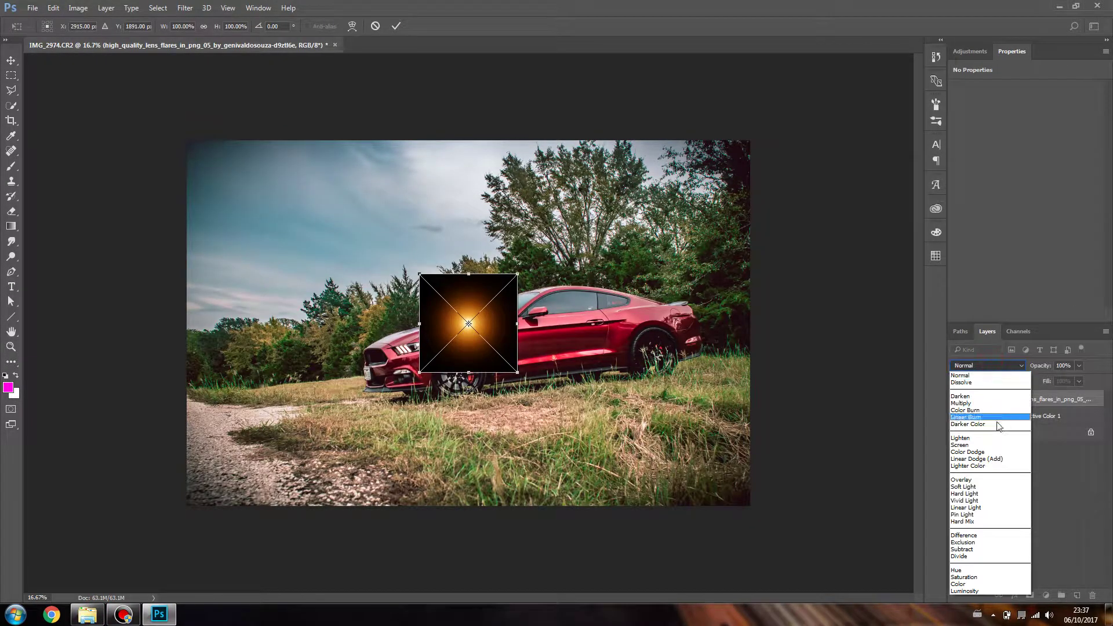
pyautogui.click(974, 444)
# Try enlarging the flare to about 1245.7% by 866.5% and moving it over the car's front wheel.
pyautogui.moveTo(480, 342); pyautogui.dragTo(792, 577)
pyautogui.moveTo(666, 476); pyautogui.dragTo(301, 216)
pyautogui.moveTo(537, 404); pyautogui.dragTo(751, 361)
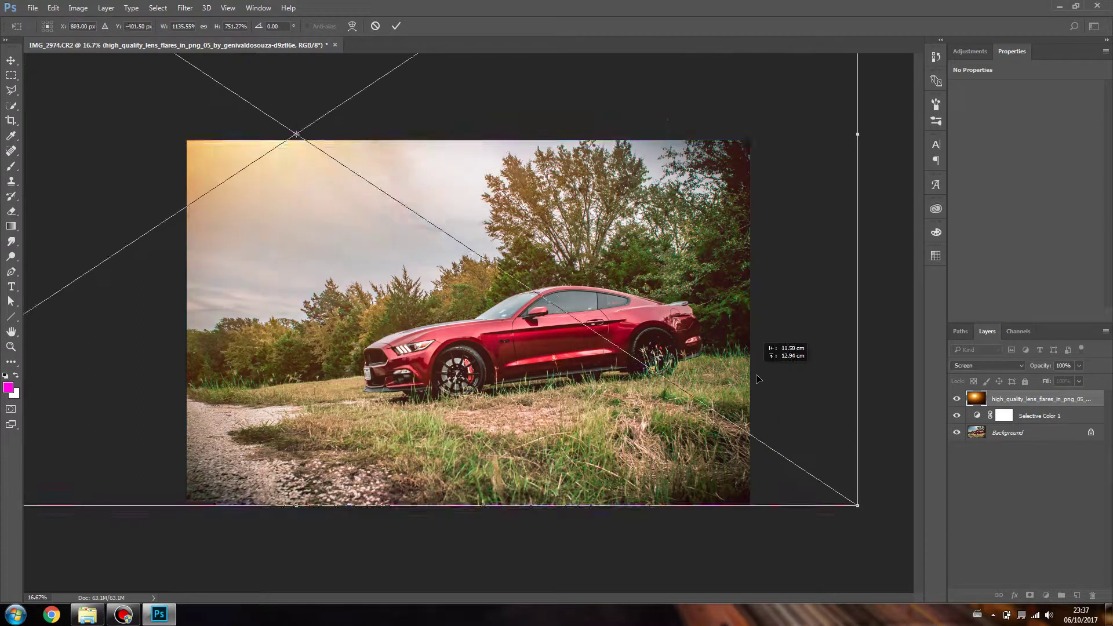
pyautogui.moveTo(861, 511); pyautogui.dragTo(969, 625)
pyautogui.moveTo(705, 334); pyautogui.dragTo(722, 392)
pyautogui.moveTo(810, 503); pyautogui.dragTo(814, 510)
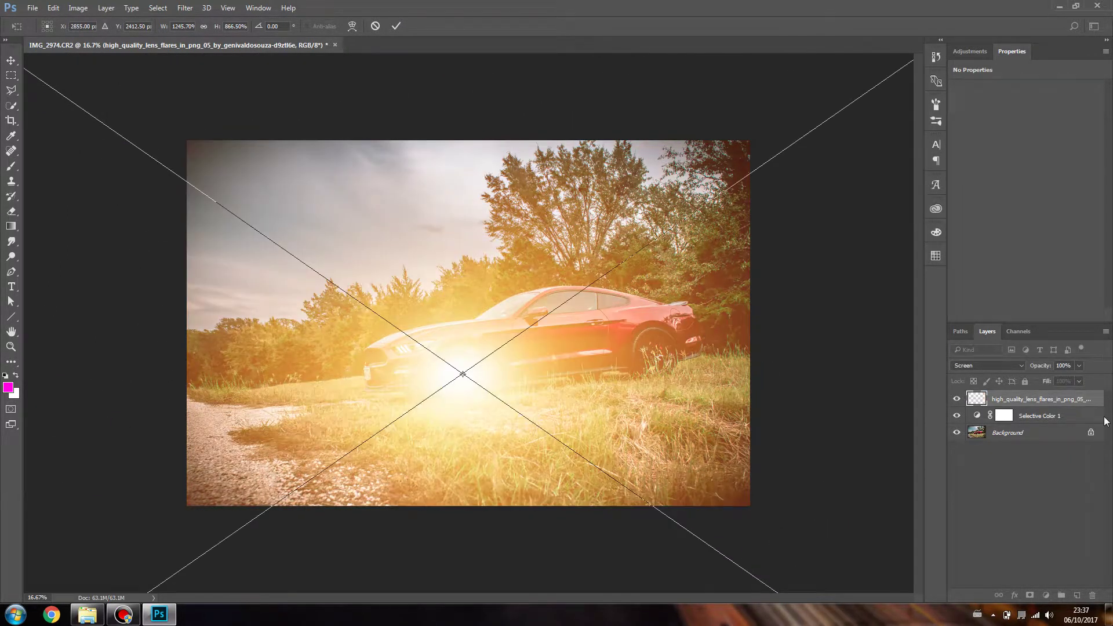
# Try the Overlay, Hard Light and Color Dodge blend modes on the enlarged flare.
pyautogui.click(1003, 367)
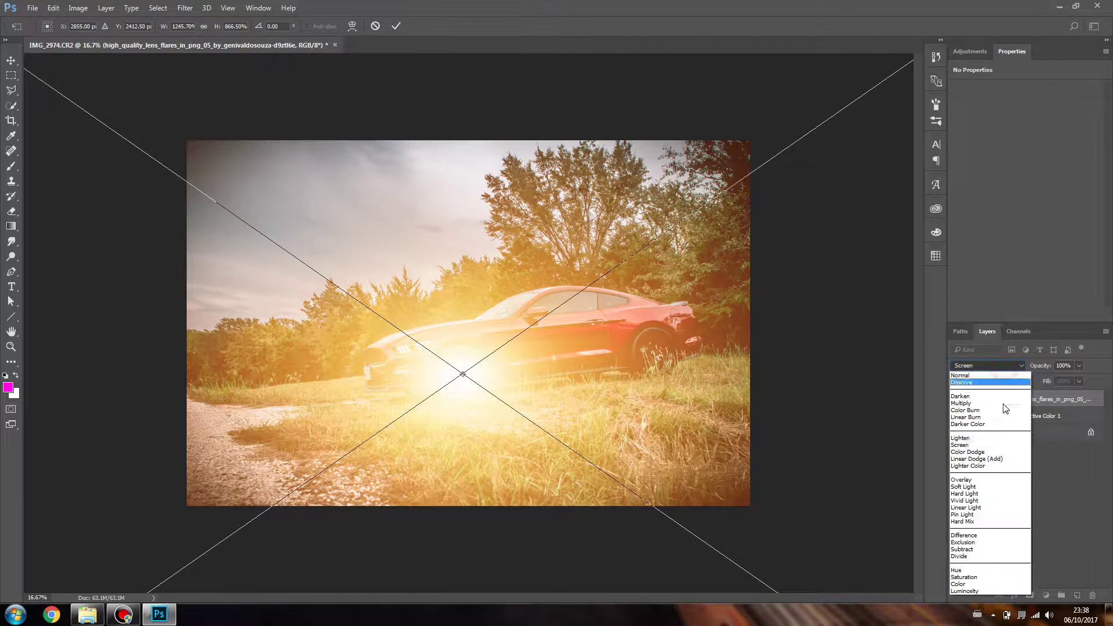
pyautogui.click(986, 480)
pyautogui.click(1001, 366)
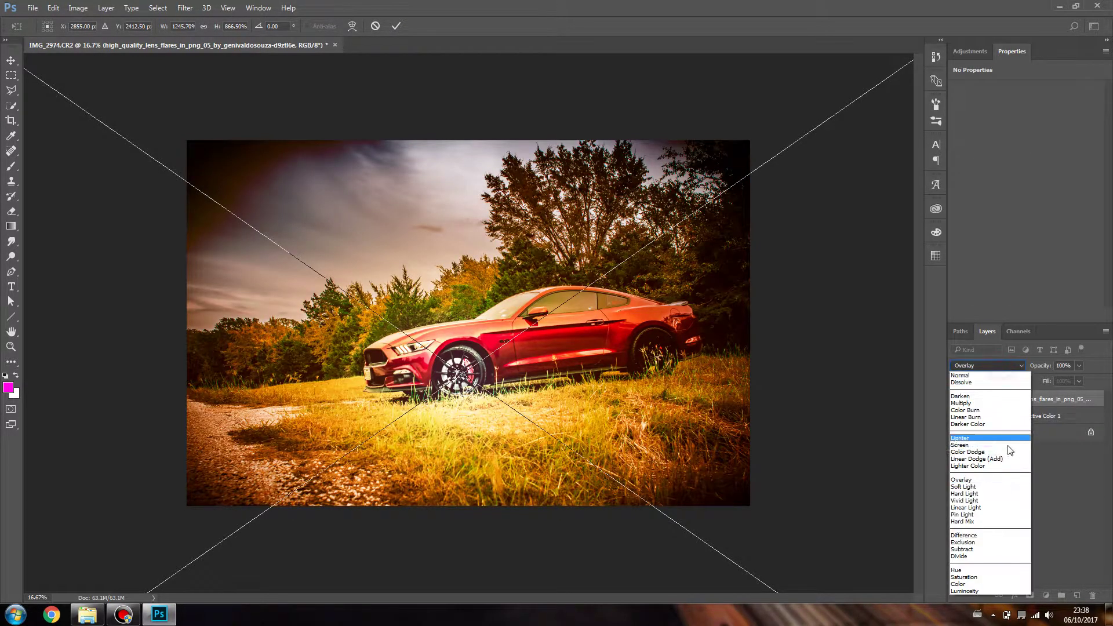
pyautogui.click(997, 481)
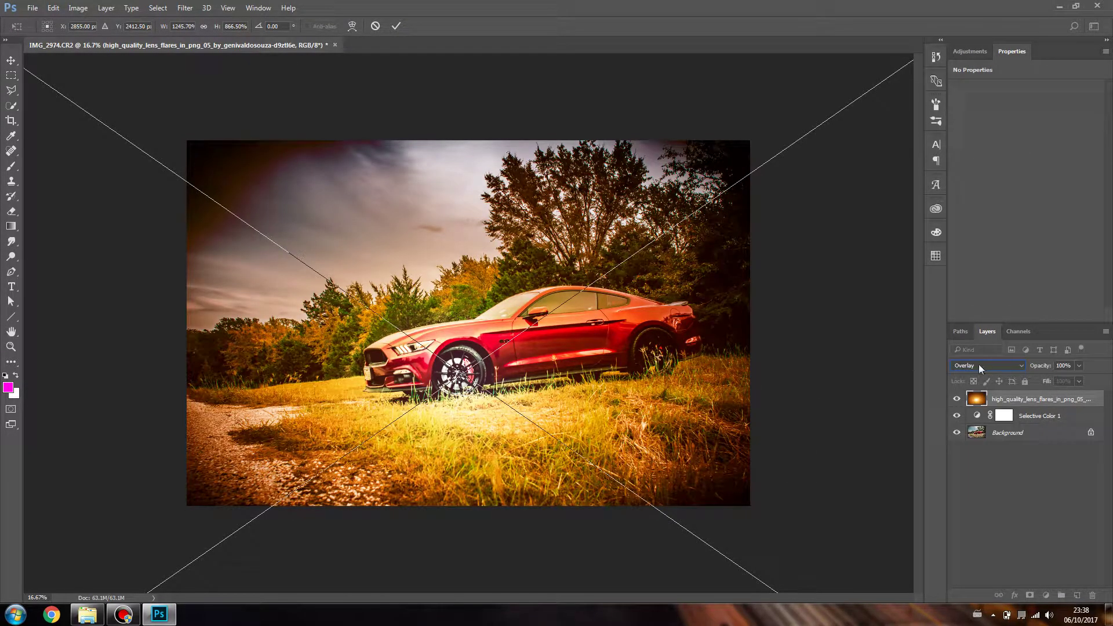
pyautogui.press('Down')
pyautogui.press('Down')
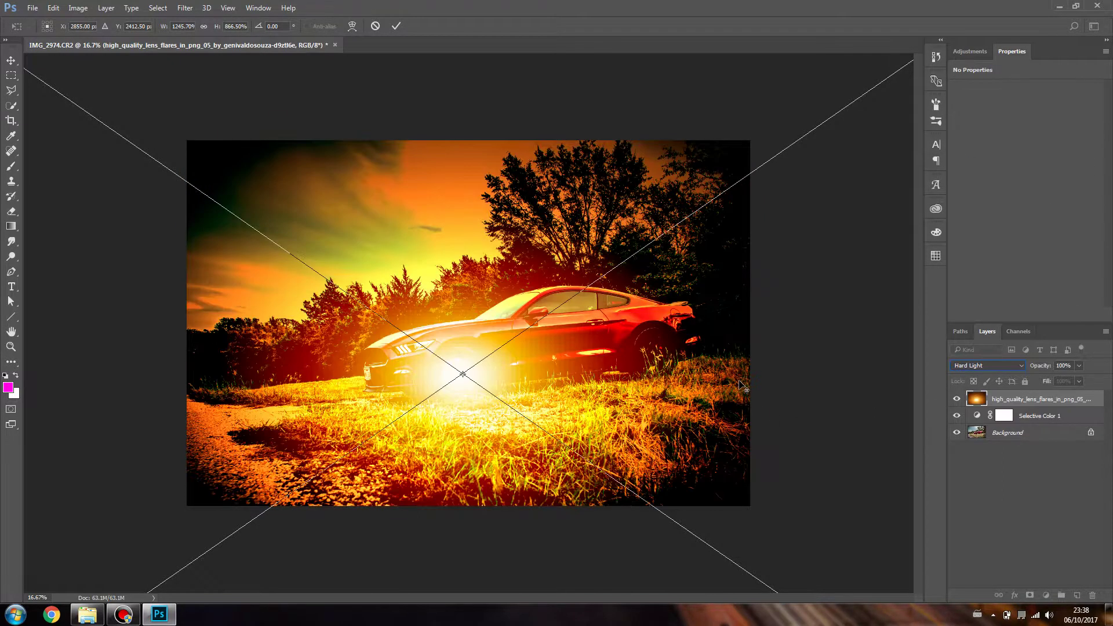
pyautogui.click(1018, 368)
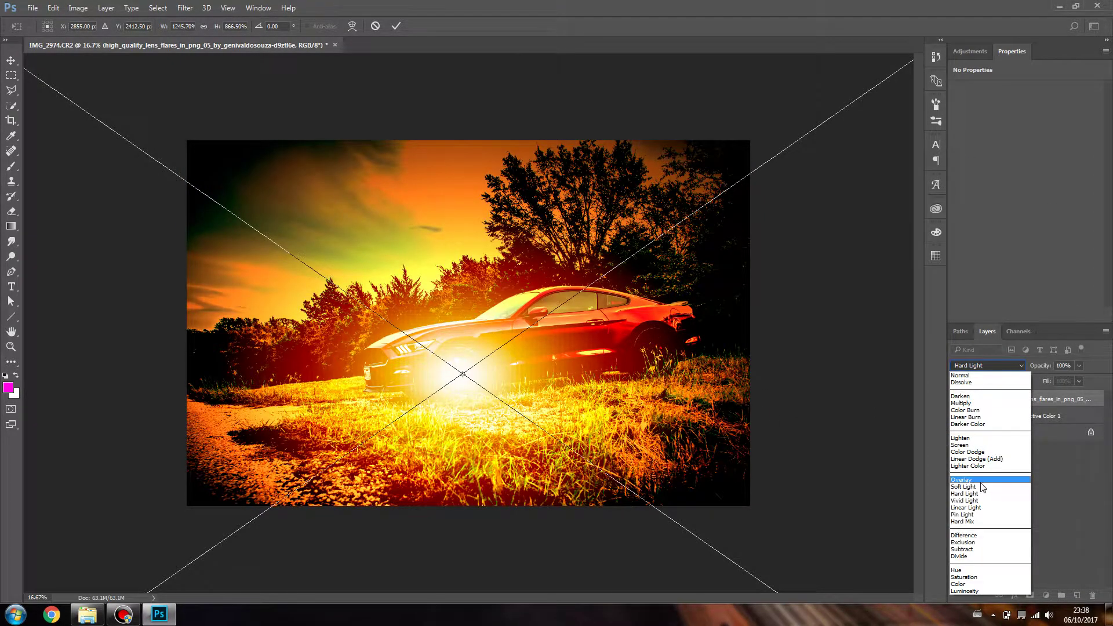
pyautogui.click(981, 481)
pyautogui.press('Up')
pyautogui.press('Up')
pyautogui.press('Up')
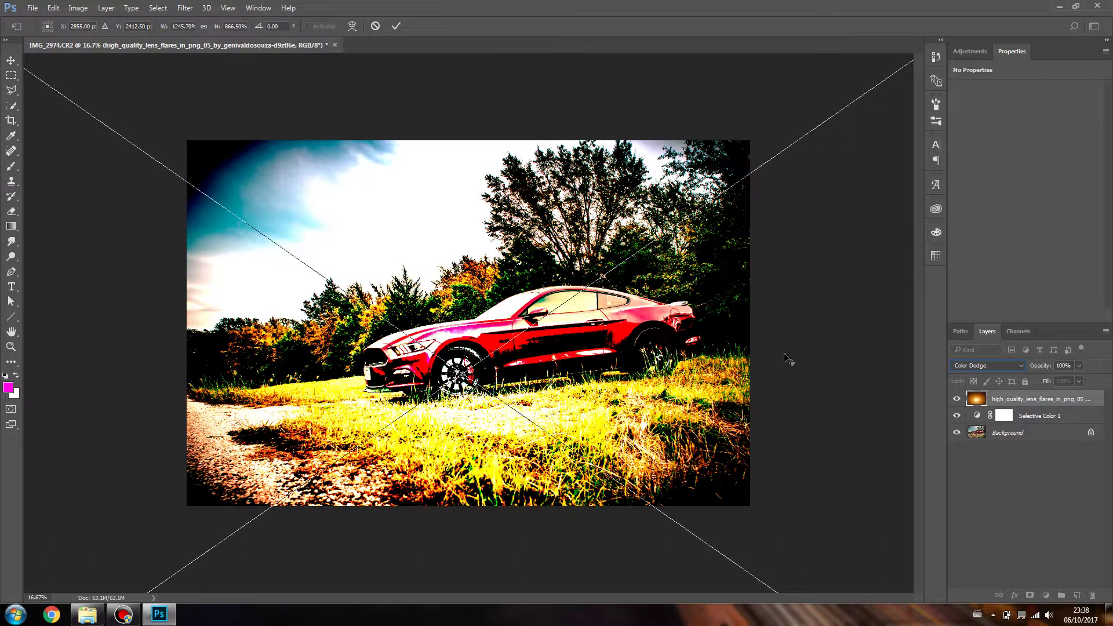
pyautogui.click(966, 368)
pyautogui.click(982, 481)
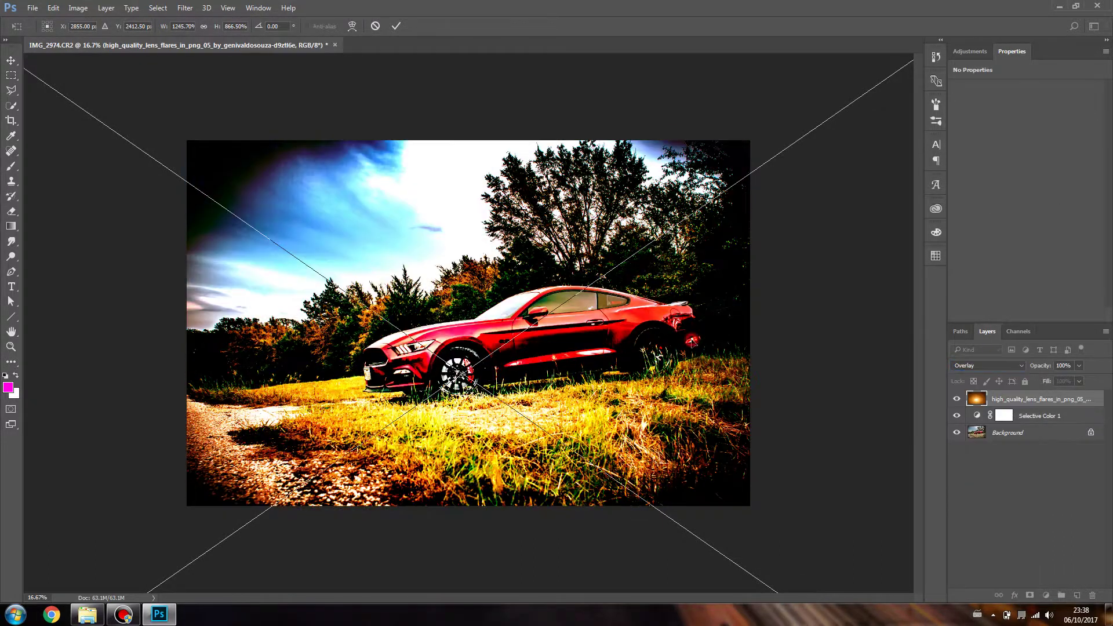
# Move the flare toward the sky, try the Color Burn, Normal and Screen blend modes, and cancel its placement.
pyautogui.moveTo(414, 195); pyautogui.dragTo(313, 115)
pyautogui.click(986, 366)
pyautogui.click(980, 410)
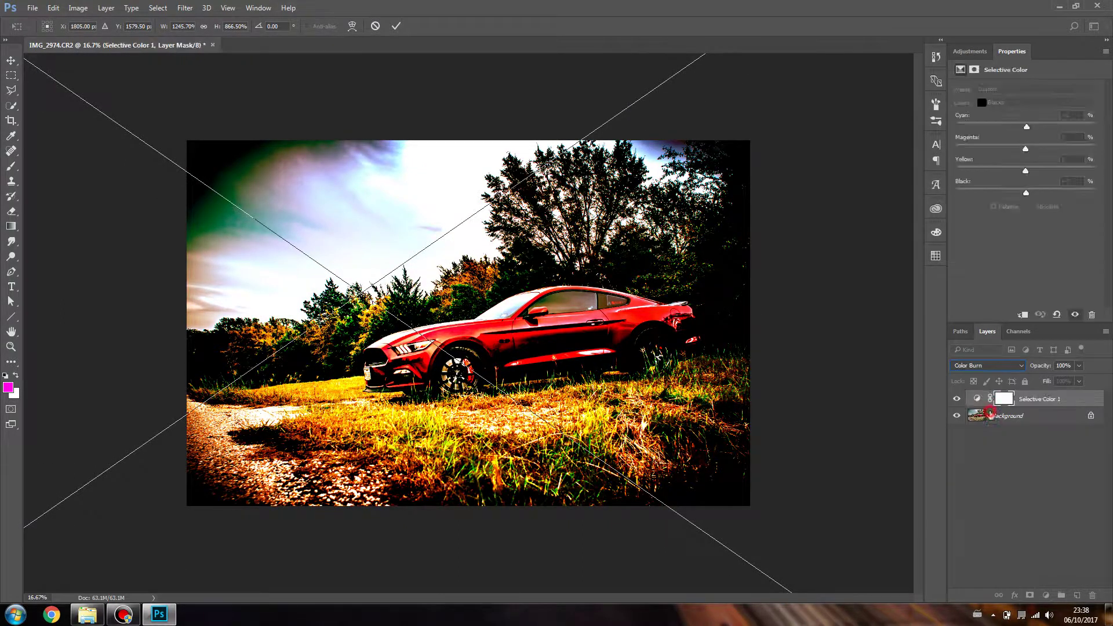
pyautogui.click(967, 367)
pyautogui.click(971, 366)
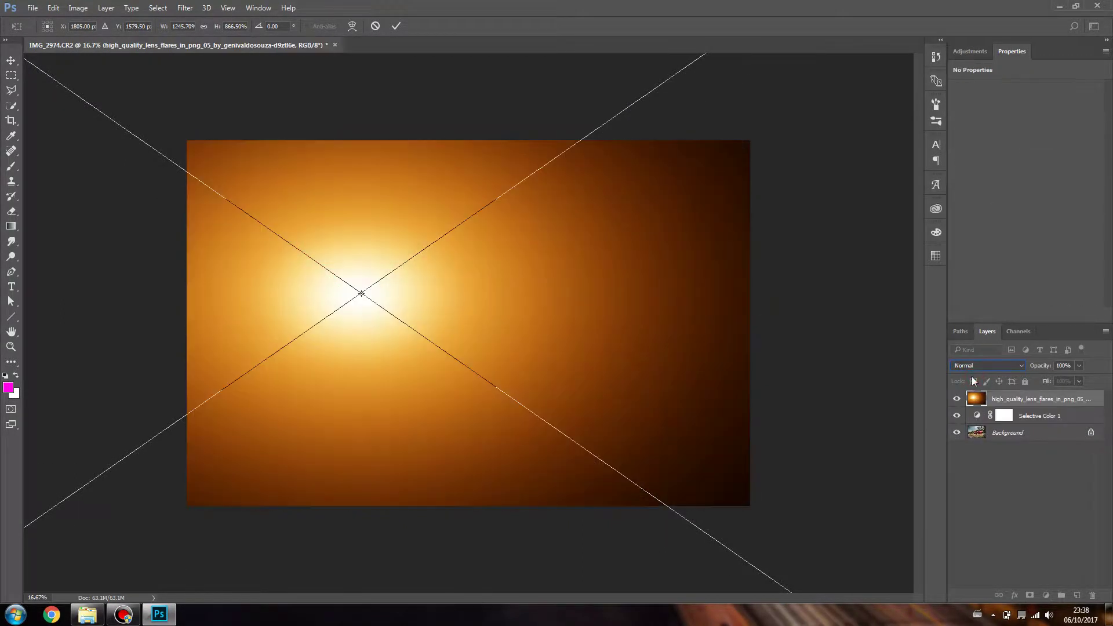
pyautogui.click(970, 369)
pyautogui.click(982, 445)
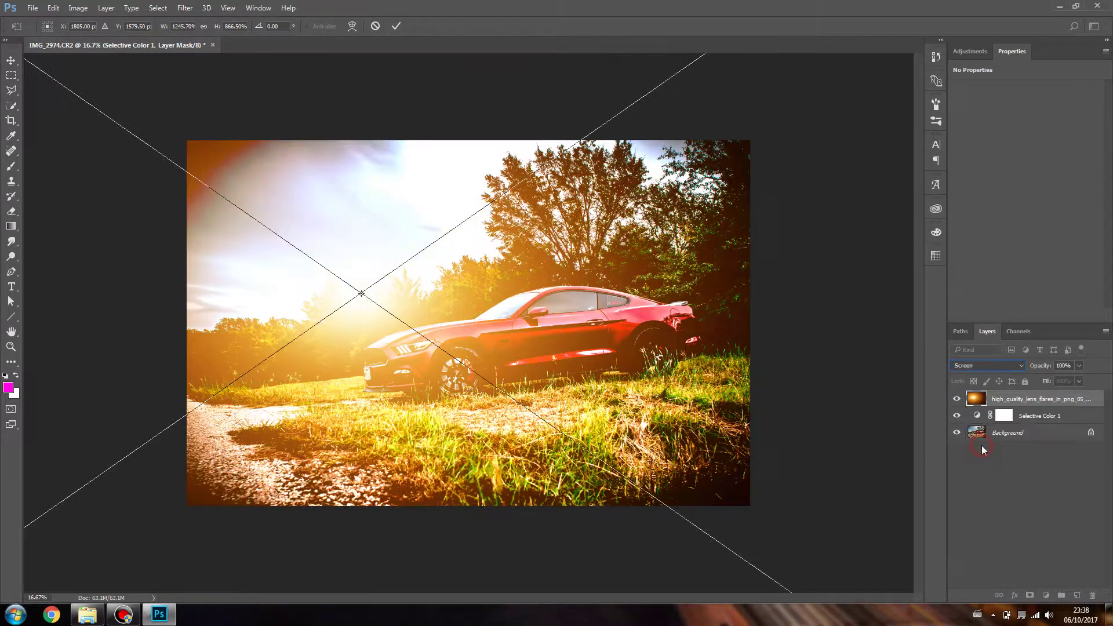
pyautogui.moveTo(776, 394); pyautogui.dragTo(623, 291)
pyautogui.click(377, 28)
# Compare the photo with the Selective Color layer hidden and shown, and view the car and the whole image.
pyautogui.click(959, 401)
pyautogui.click(958, 402)
pyautogui.click(504, 371)
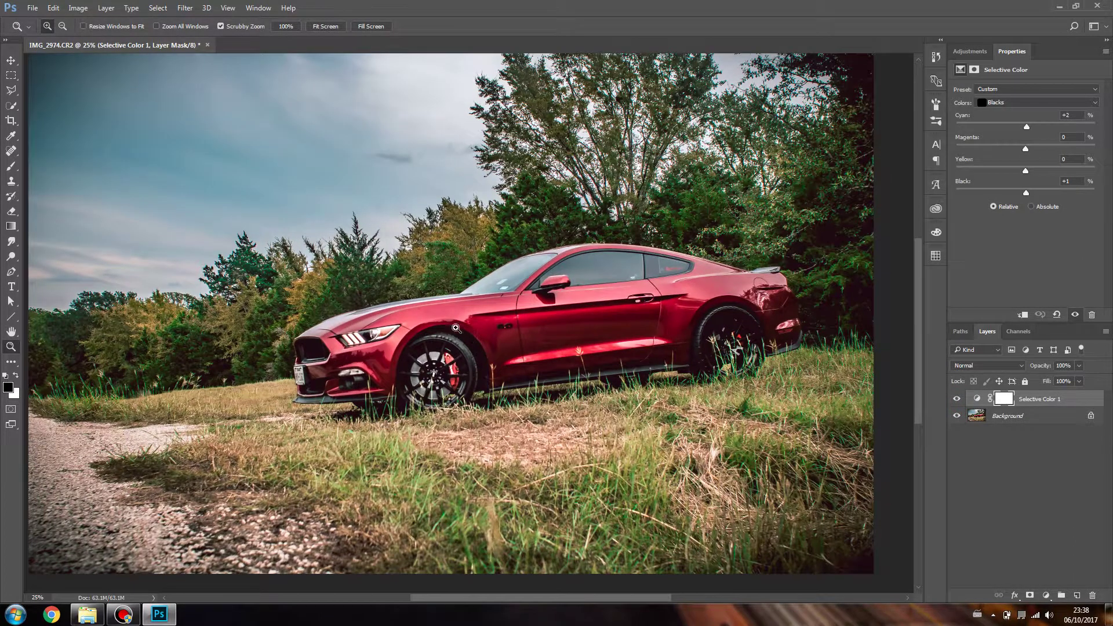
pyautogui.moveTo(510, 333); pyautogui.dragTo(457, 241)
pyautogui.click(494, 343)
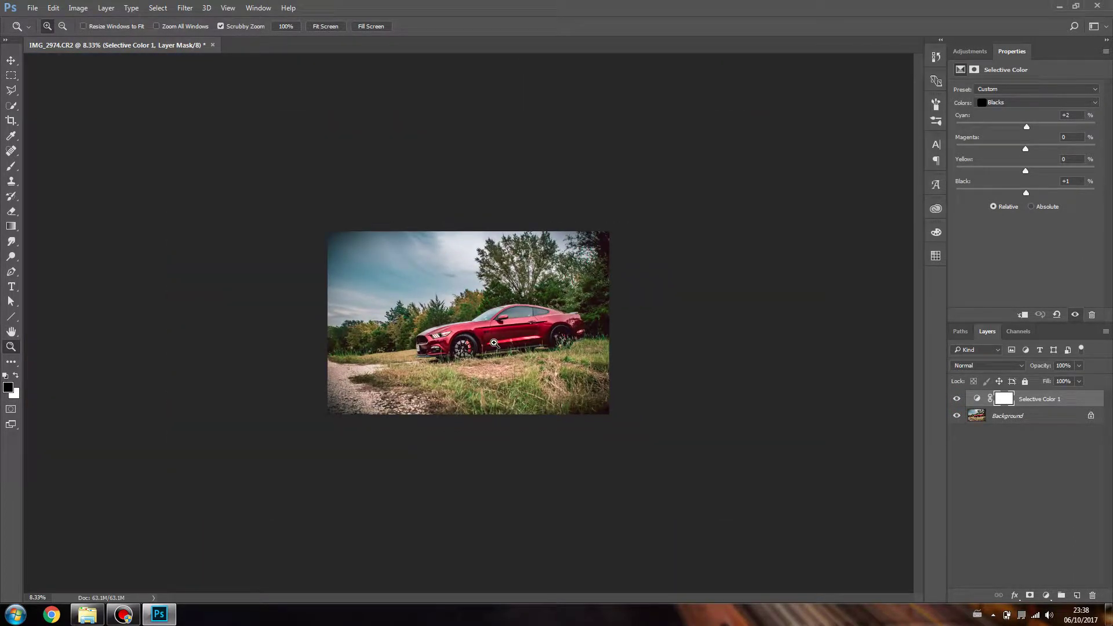
pyautogui.click(494, 343)
# Place the lens flare PNG from the Red Wolf folder over the photo and try the Overlay blend mode on it.
pyautogui.click(87, 615)
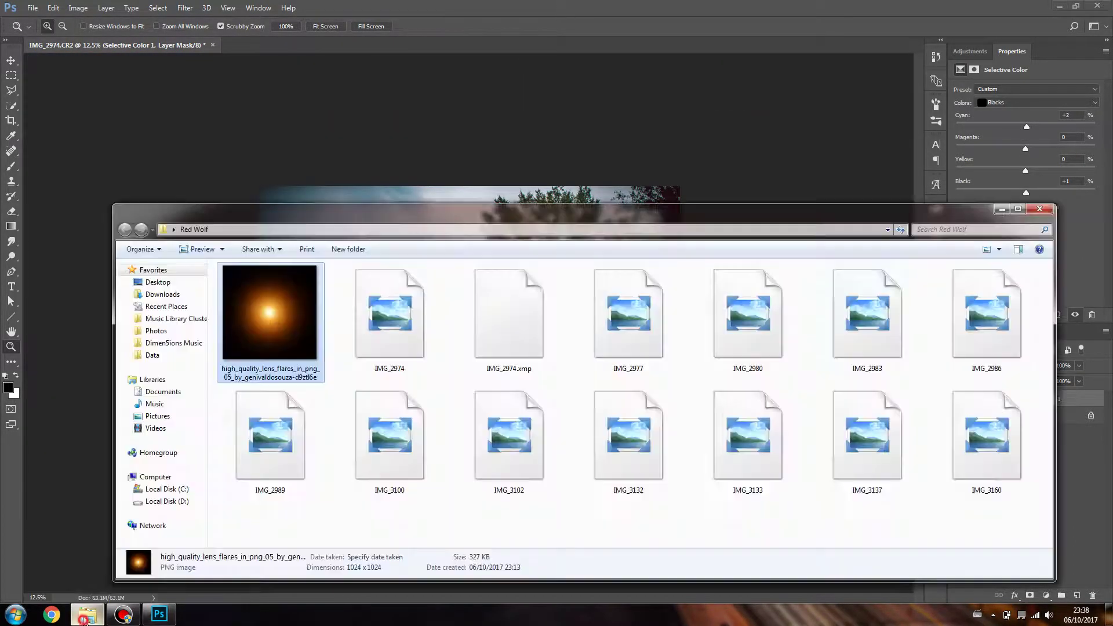
pyautogui.moveTo(268, 351); pyautogui.dragTo(677, 232)
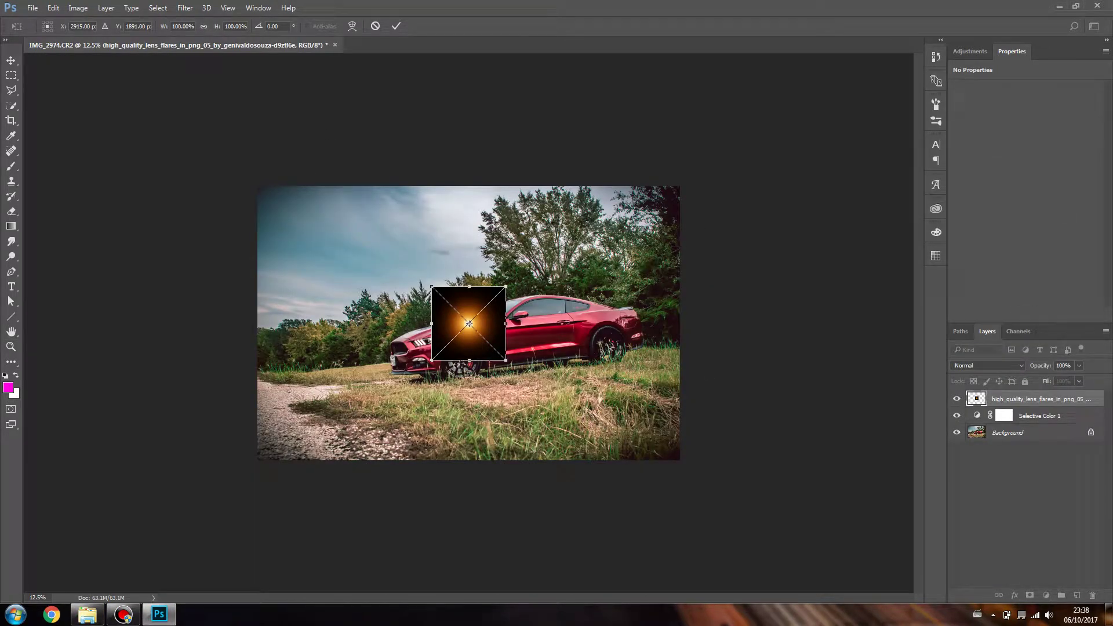
pyautogui.scroll(-3, 881, 441)
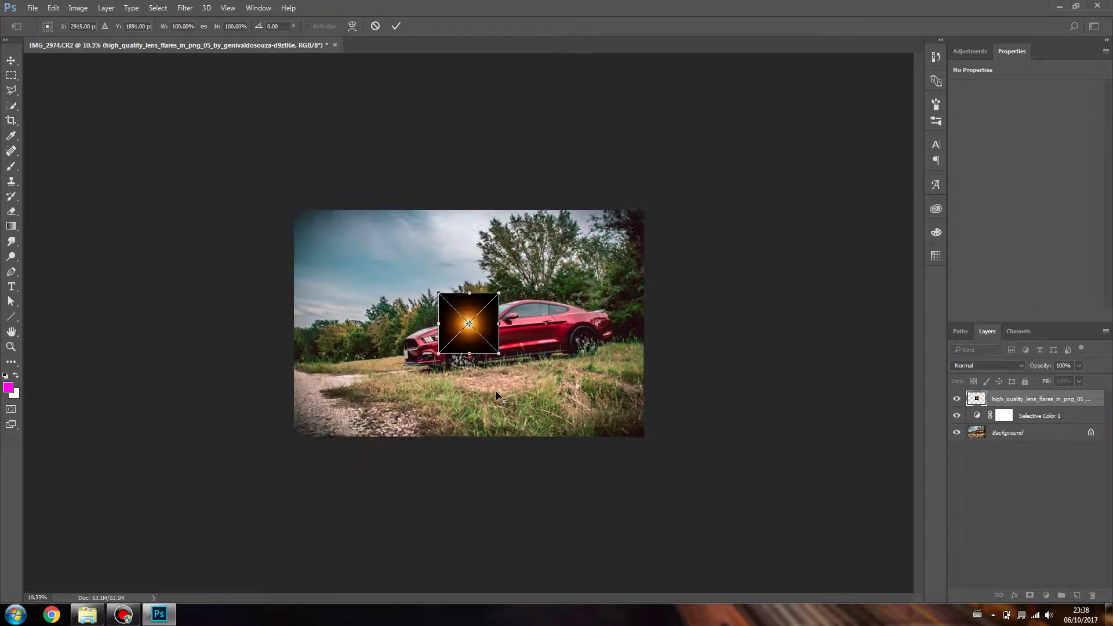
pyautogui.click(988, 366)
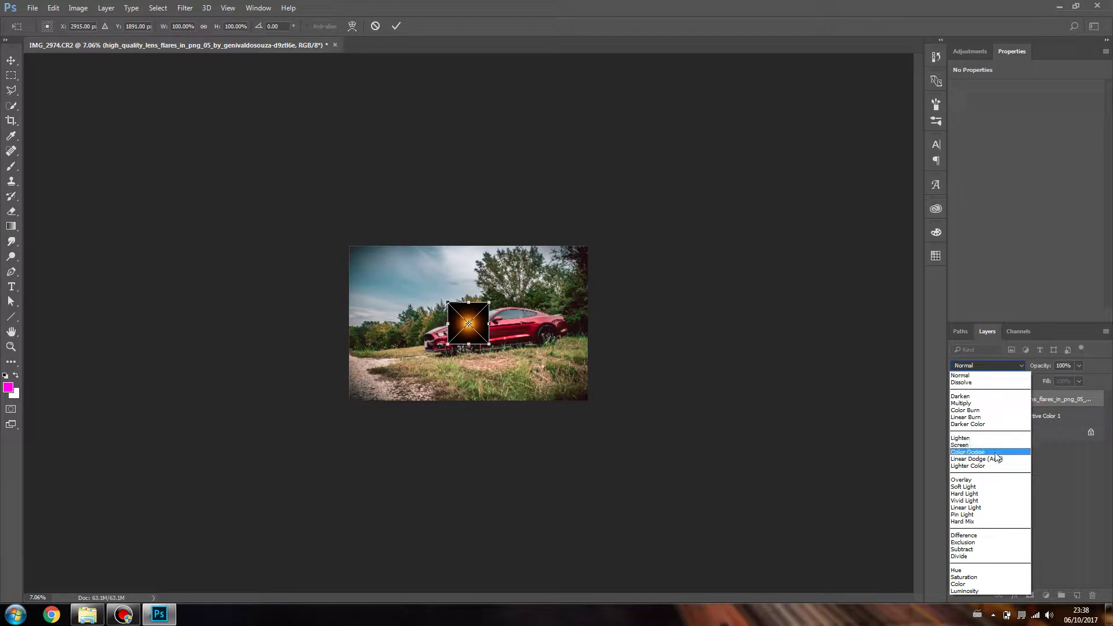
pyautogui.click(988, 476)
# Try enlarging the flare proportionally to about 636% and rotating it about -1.33° over the car.
pyautogui.moveTo(489, 345); pyautogui.dragTo(713, 344)
pyautogui.moveTo(580, 352); pyautogui.dragTo(599, 530)
pyautogui.click(204, 30)
pyautogui.moveTo(632, 388); pyautogui.dragTo(543, 382)
pyautogui.moveTo(654, 156)
pyautogui.mouseDown()
pyautogui.moveTo(669, 170)
pyautogui.moveTo(661, 159)
pyautogui.mouseUp()
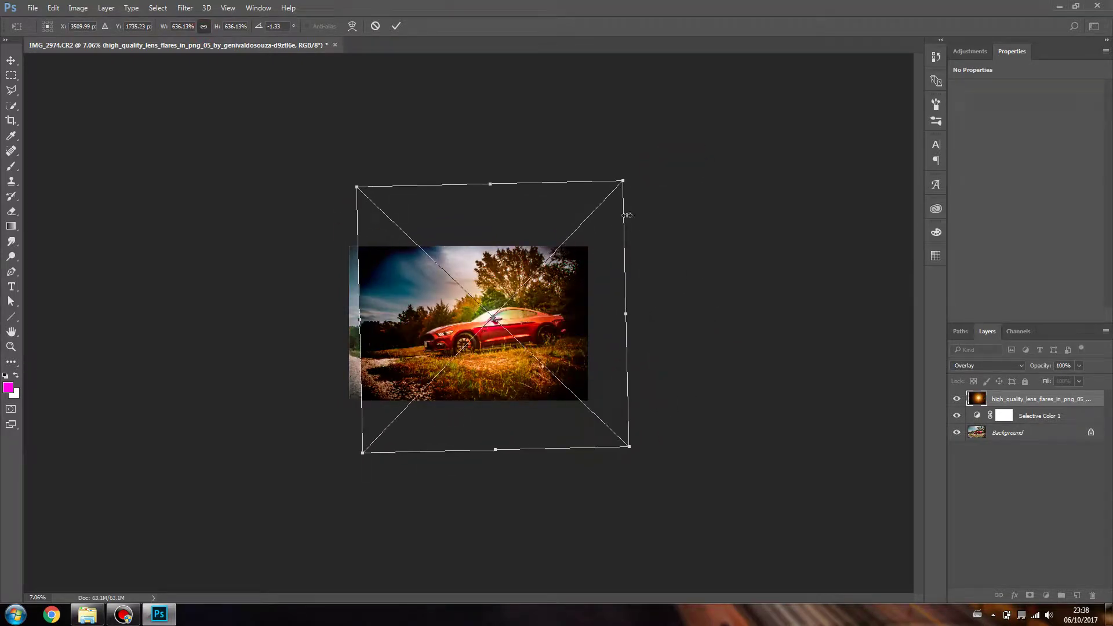
# Try enlarging the flare to about 1667% and moving its centre into the sky beyond the car's front.
pyautogui.moveTo(357, 181); pyautogui.dragTo(199, 38)
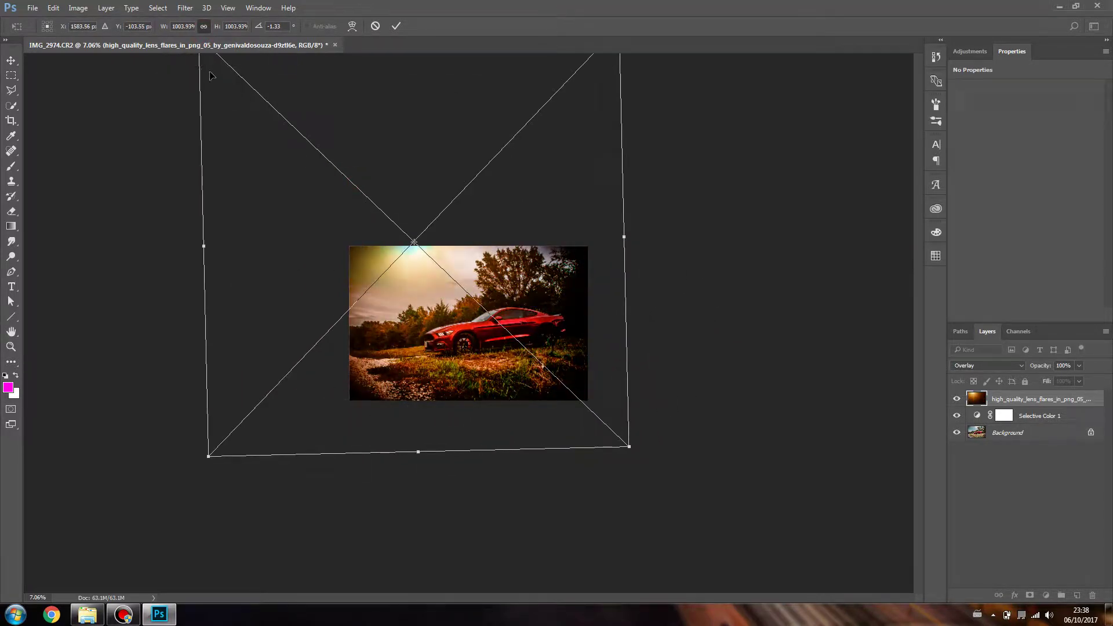
pyautogui.moveTo(452, 295); pyautogui.dragTo(489, 363)
pyautogui.moveTo(672, 520); pyautogui.dragTo(826, 597)
pyautogui.moveTo(756, 509); pyautogui.dragTo(600, 423)
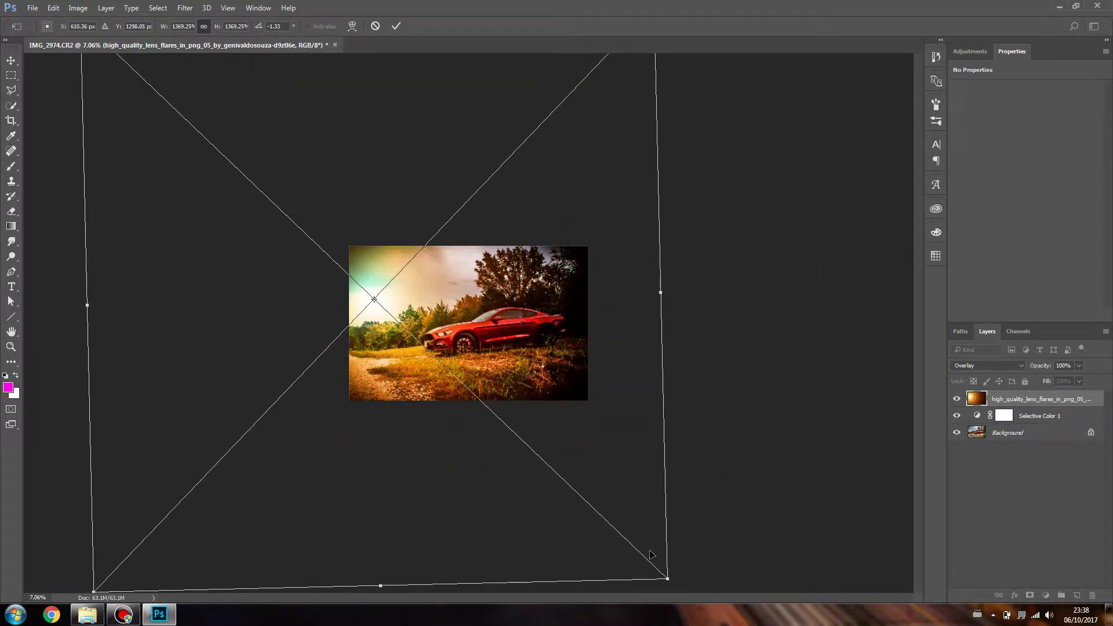
pyautogui.moveTo(703, 589); pyautogui.dragTo(788, 623)
pyautogui.moveTo(683, 455); pyautogui.dragTo(620, 407)
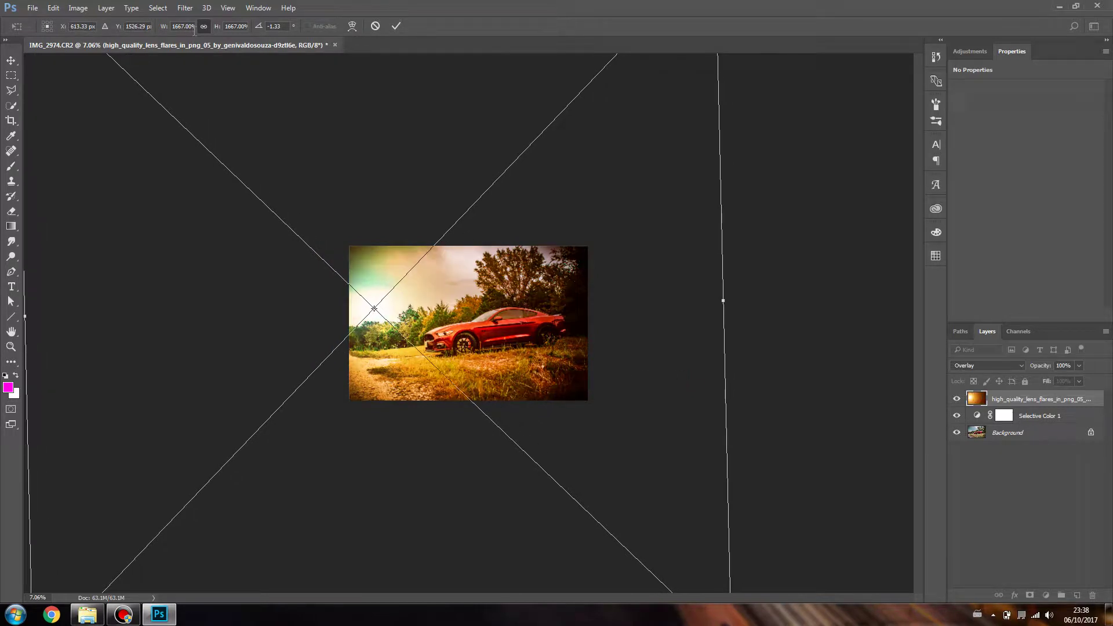
# Shift the enlarged flare toward the trees ahead of the car, and cancel its placement.
pyautogui.moveTo(547, 275); pyautogui.dragTo(505, 312)
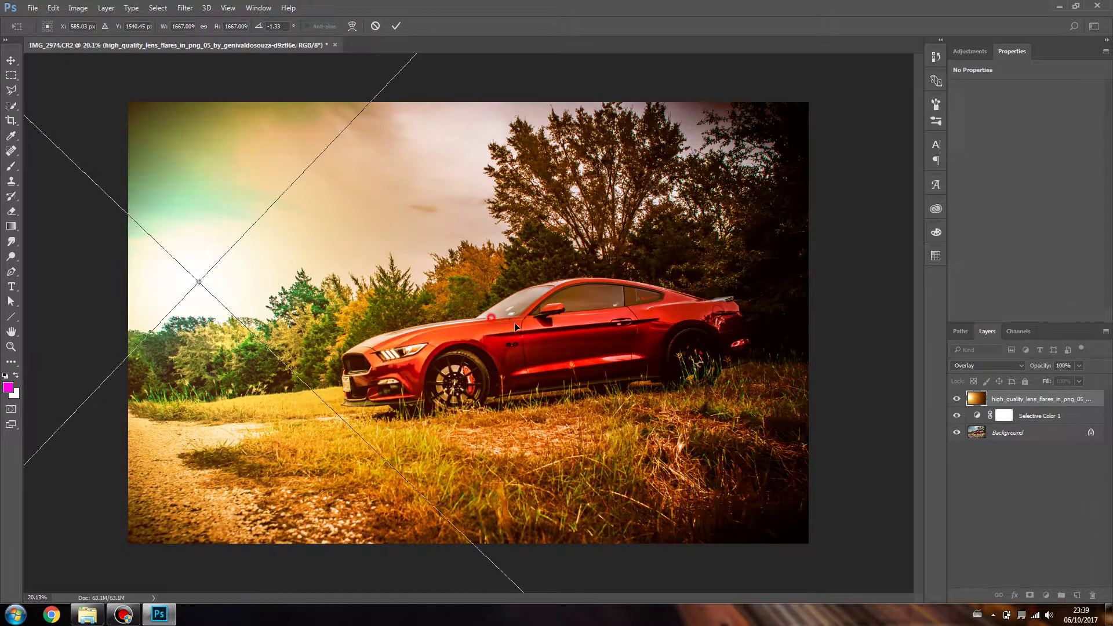
pyautogui.moveTo(505, 315); pyautogui.dragTo(568, 325)
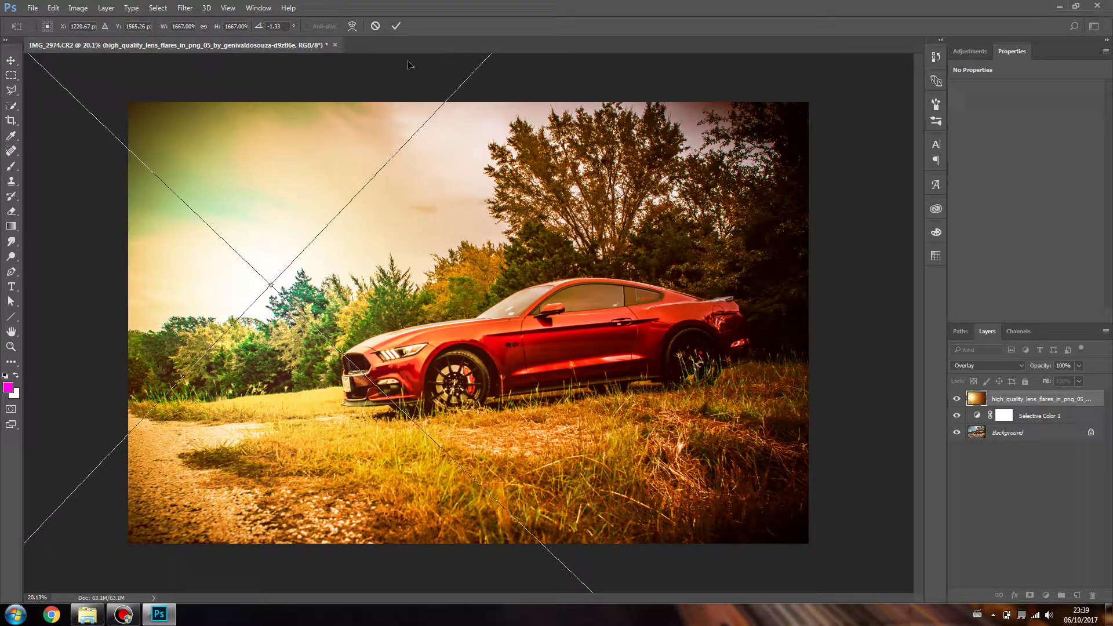
pyautogui.click(375, 25)
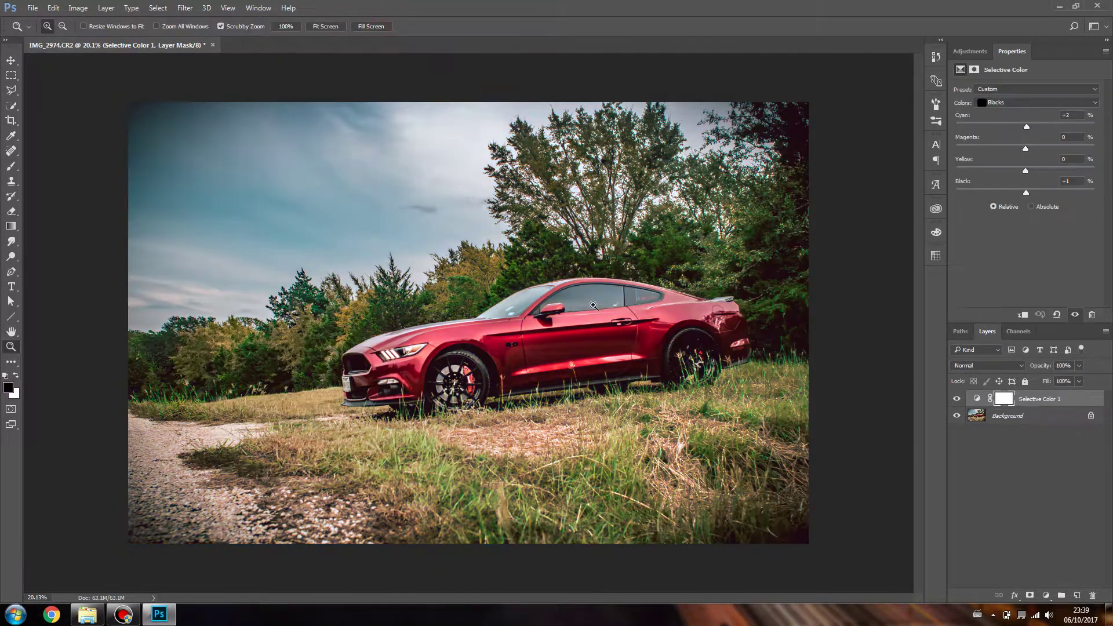
# Add a Curves adjustment layer, try midtone and shadow points on the RGB curve, and undo the last curve change.
pyautogui.click(971, 52)
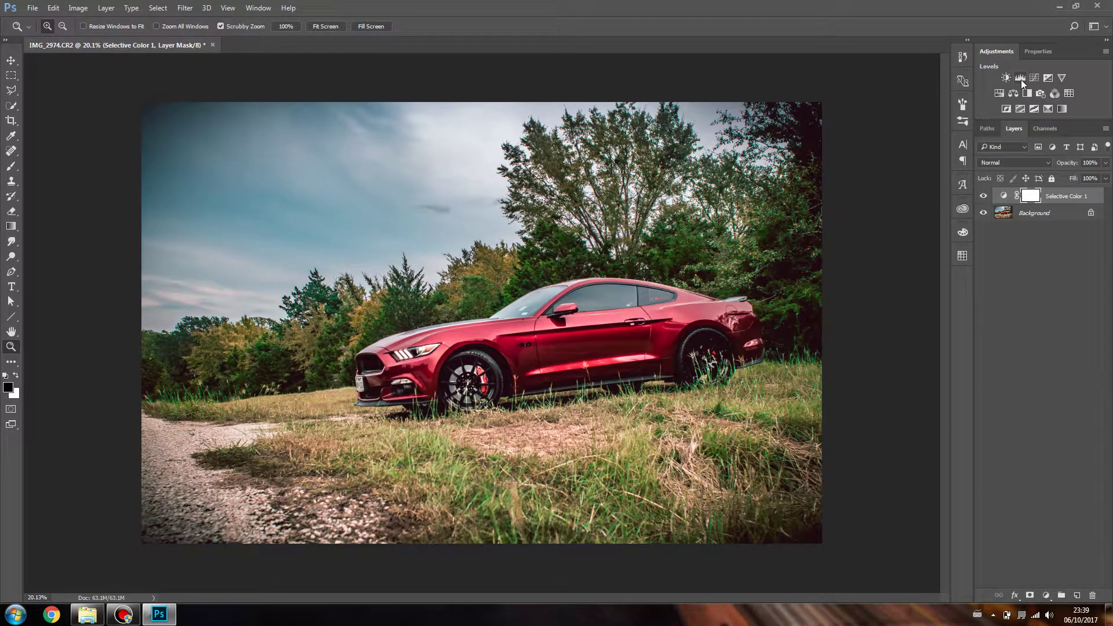
pyautogui.click(1035, 79)
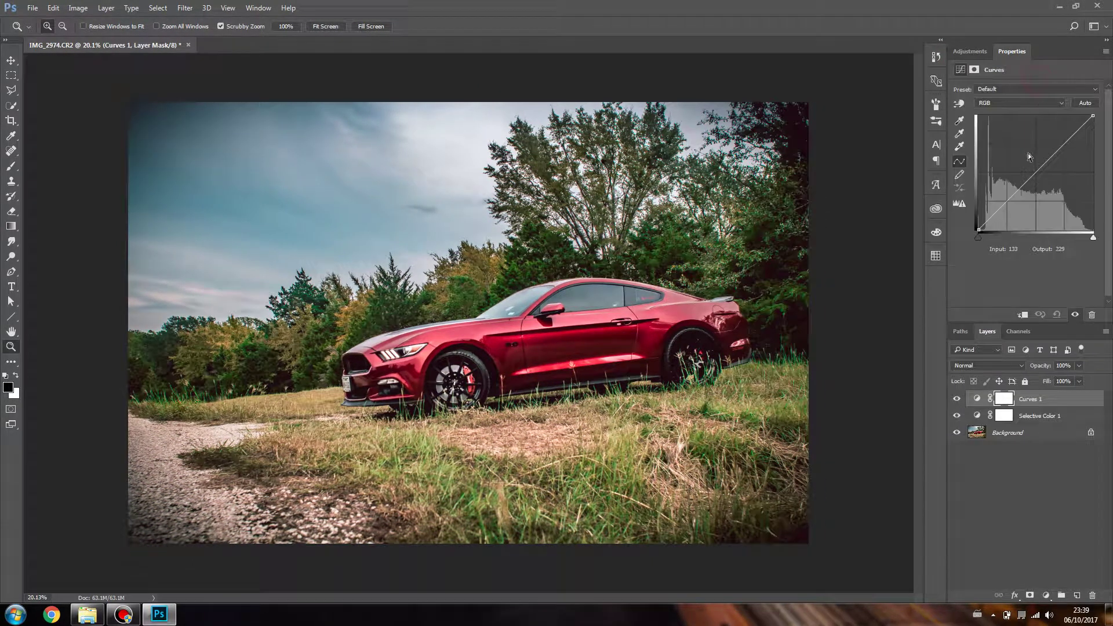
pyautogui.moveTo(1036, 173); pyautogui.dragTo(1034, 171)
pyautogui.click(1011, 196)
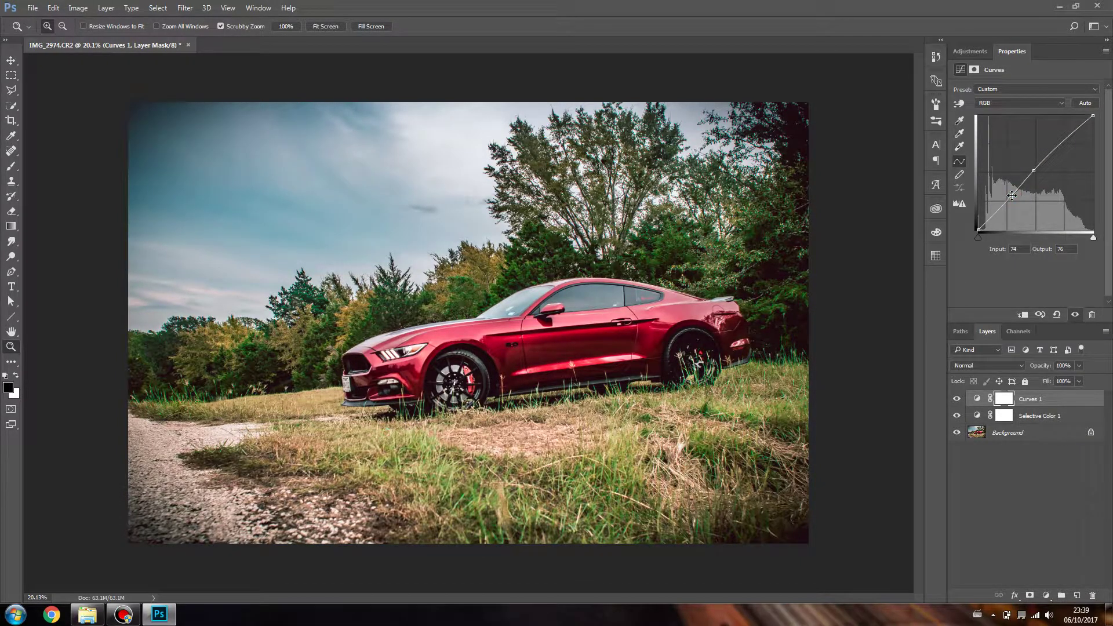
pyautogui.moveTo(1034, 174); pyautogui.dragTo(1022, 190)
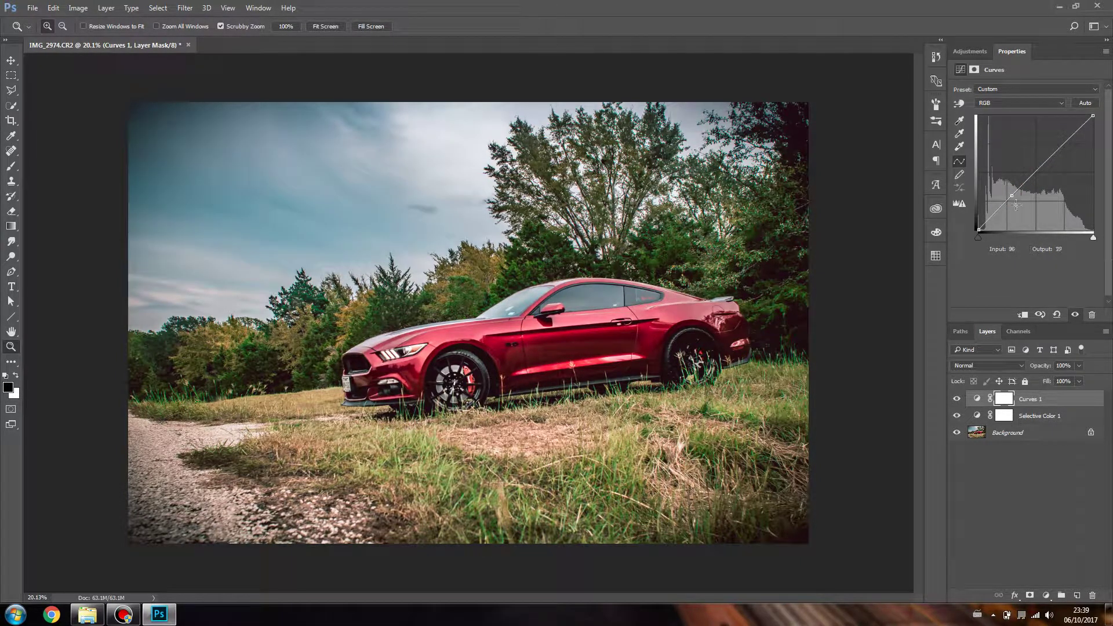
pyautogui.moveTo(1011, 196); pyautogui.dragTo(1008, 201)
pyautogui.hotkey('ctrl', 'z')
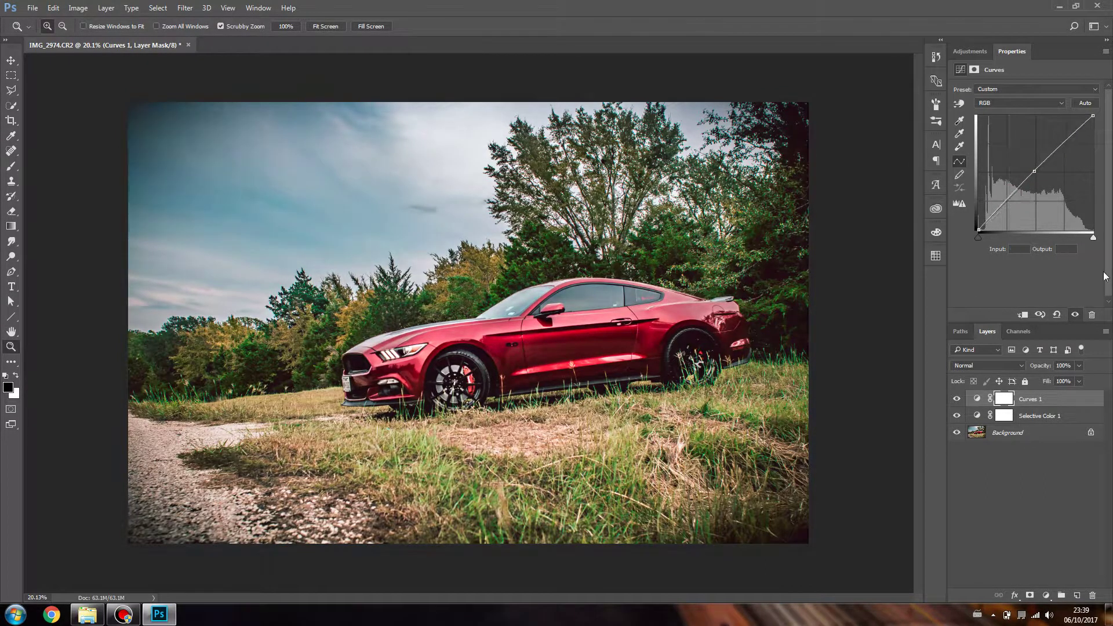
# Try RGB curve points at input 131, output 132 and at input 59, output 65.
pyautogui.click(1035, 171)
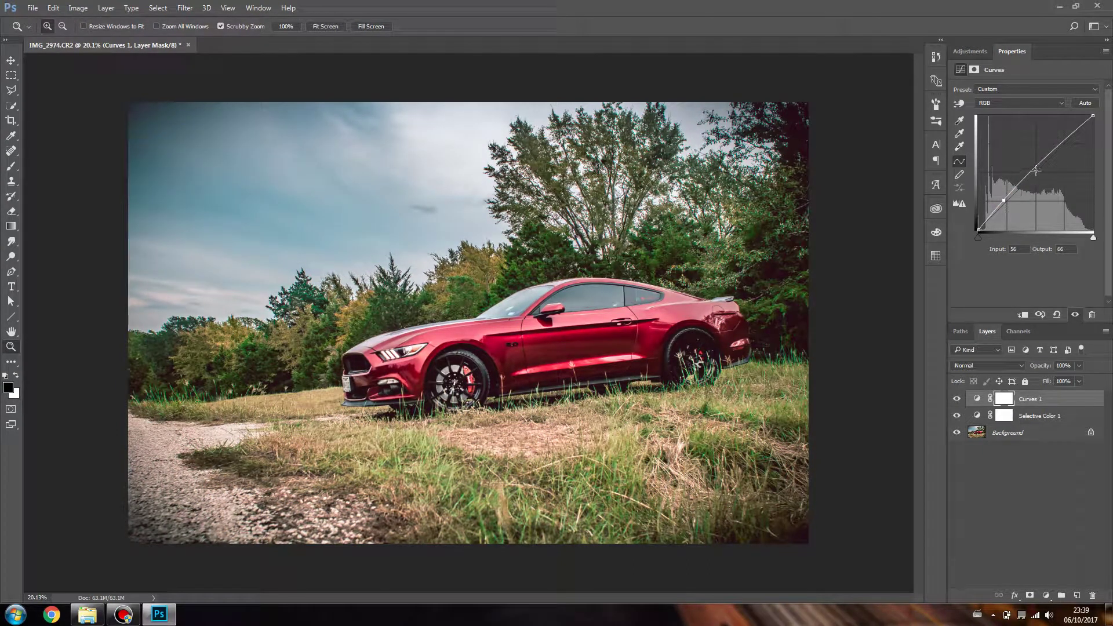
pyautogui.click(1036, 171)
pyautogui.moveTo(1036, 170); pyautogui.dragTo(1037, 170)
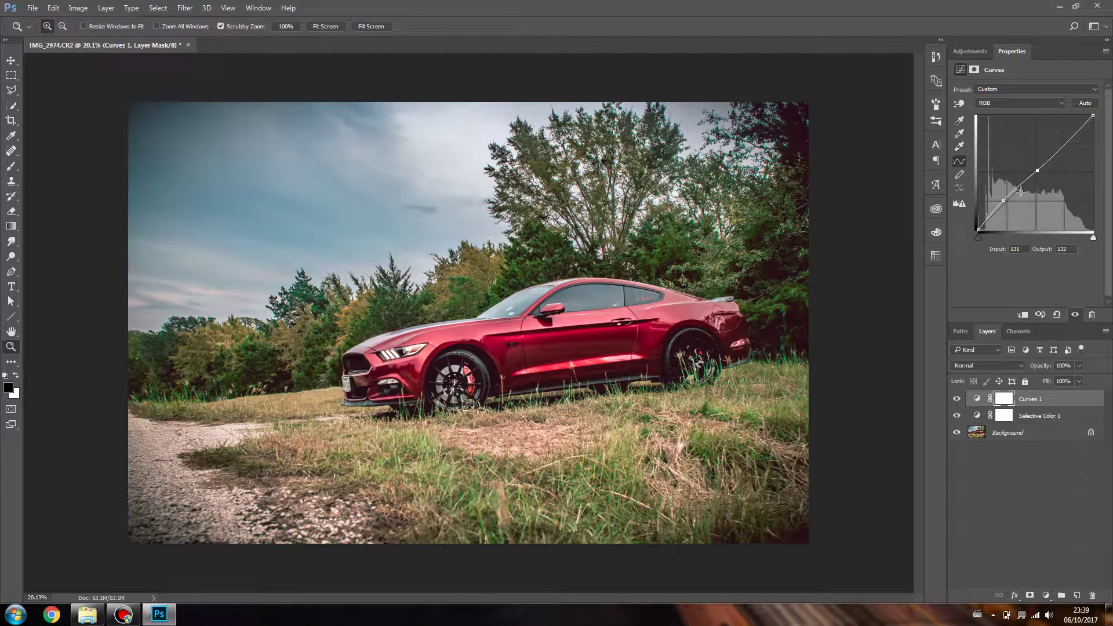
pyautogui.moveTo(1003, 199); pyautogui.dragTo(1005, 200)
# Compare the photo with the Curves layer hidden and shown, and delete that layer.
pyautogui.click(1074, 316)
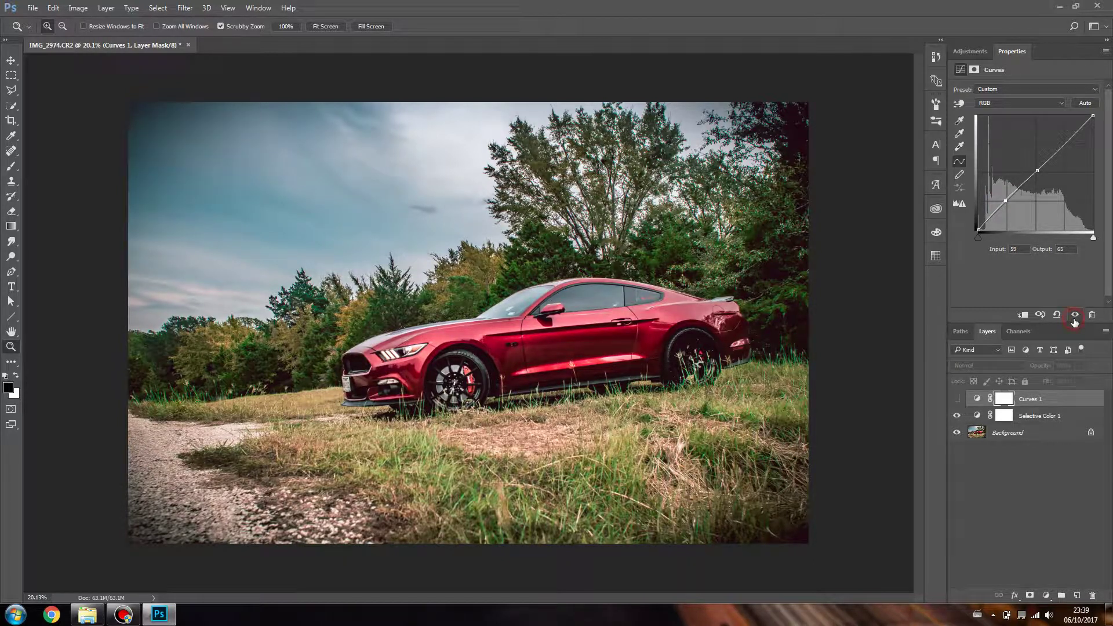
pyautogui.click(1074, 316)
pyautogui.click(1074, 318)
pyautogui.click(1092, 315)
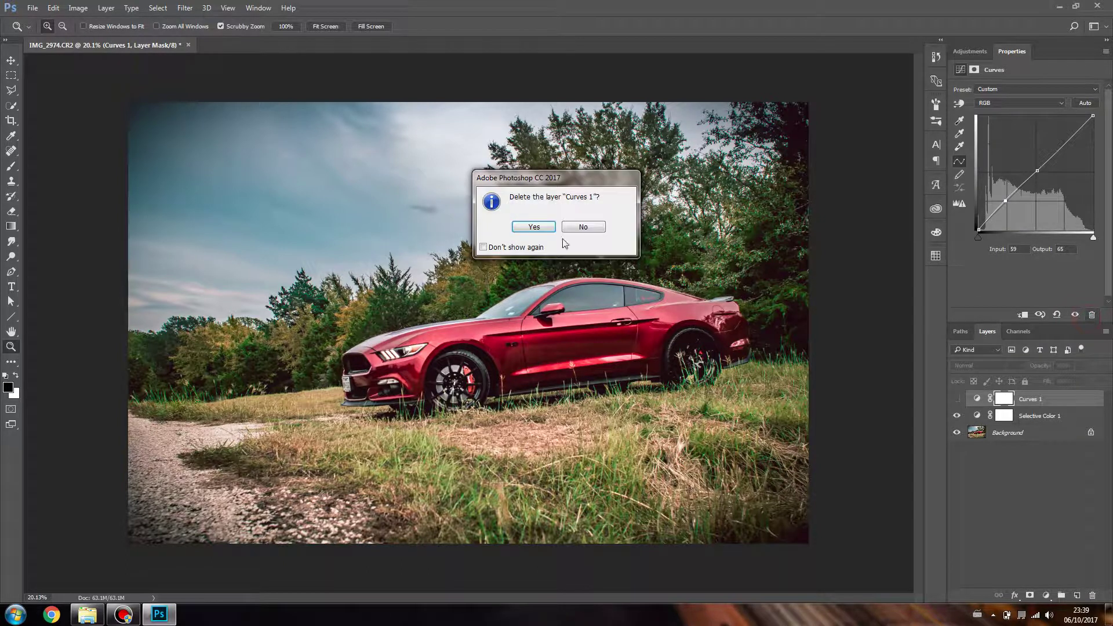
pyautogui.click(539, 226)
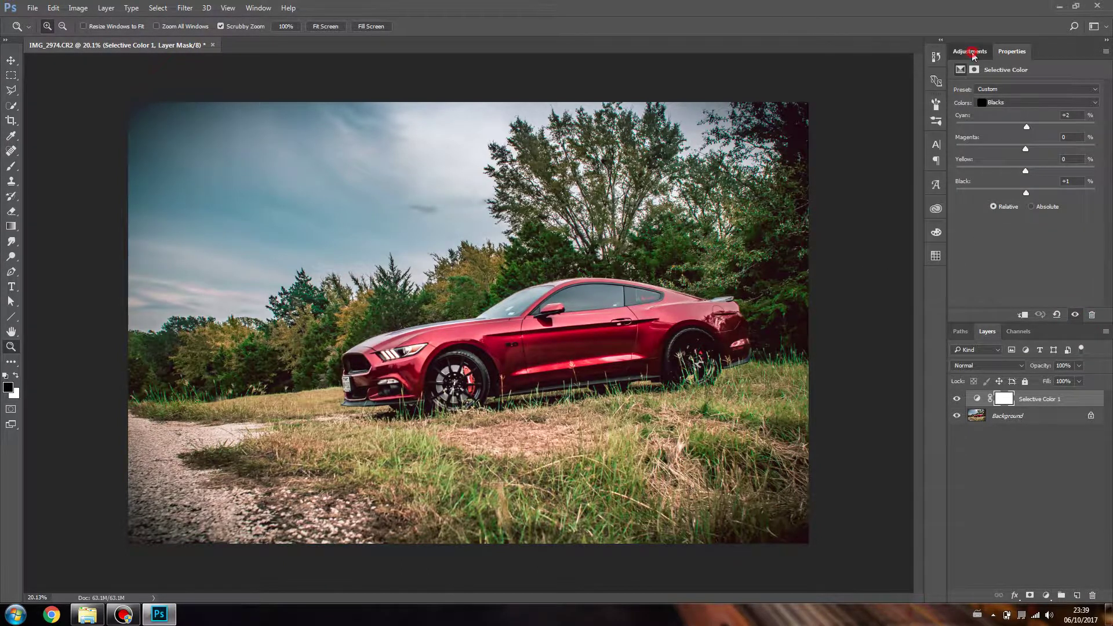
# Add a new Curves adjustment layer above the Selective Color layer, keeping it on the RGB channel.
pyautogui.click(972, 52)
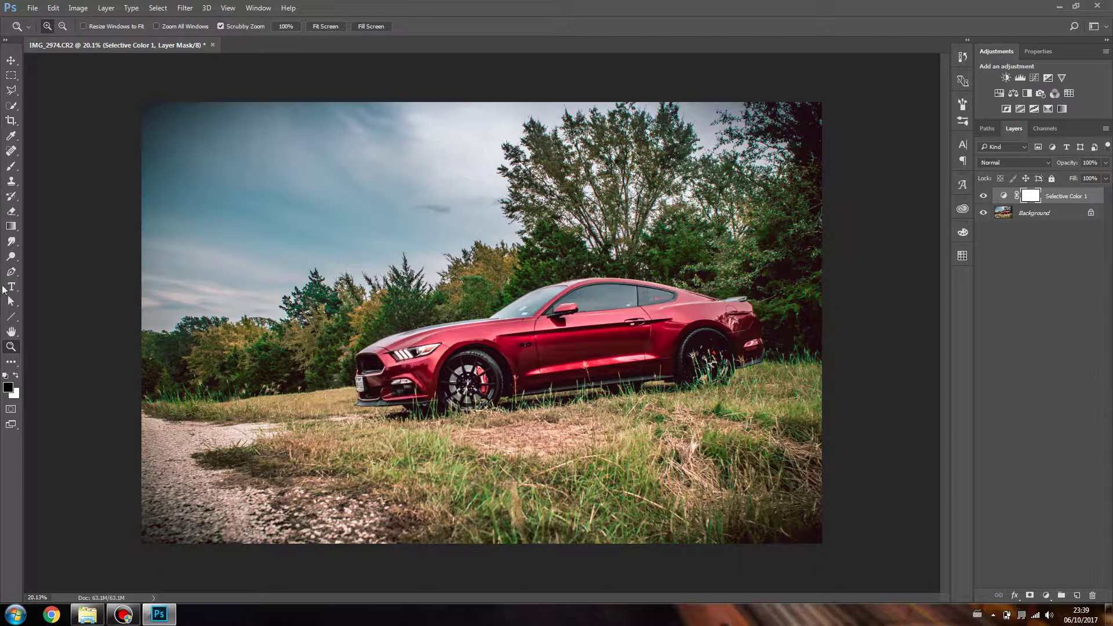
pyautogui.click(8, 231)
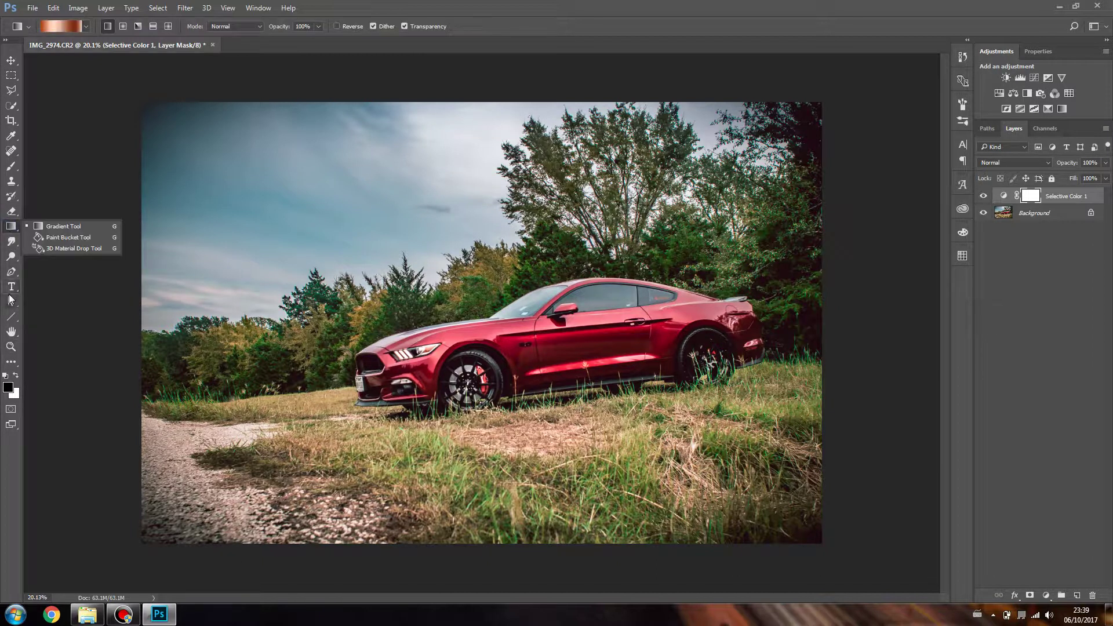
pyautogui.click(635, 6)
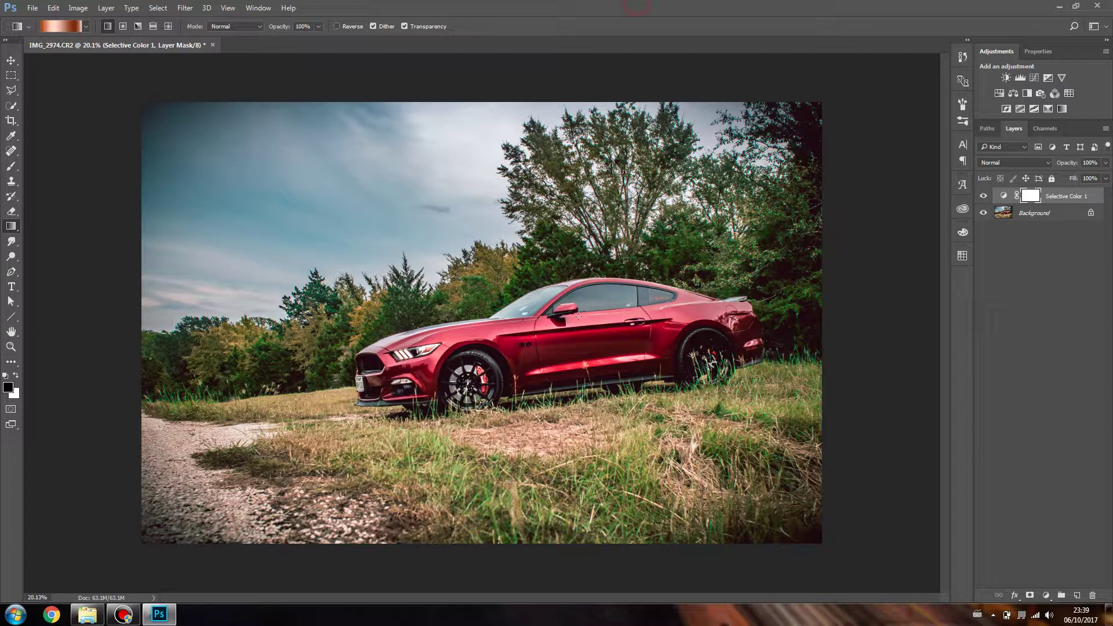
pyautogui.click(11, 349)
pyautogui.moveTo(598, 315); pyautogui.dragTo(563, 303)
pyautogui.click(563, 303)
pyautogui.click(563, 303)
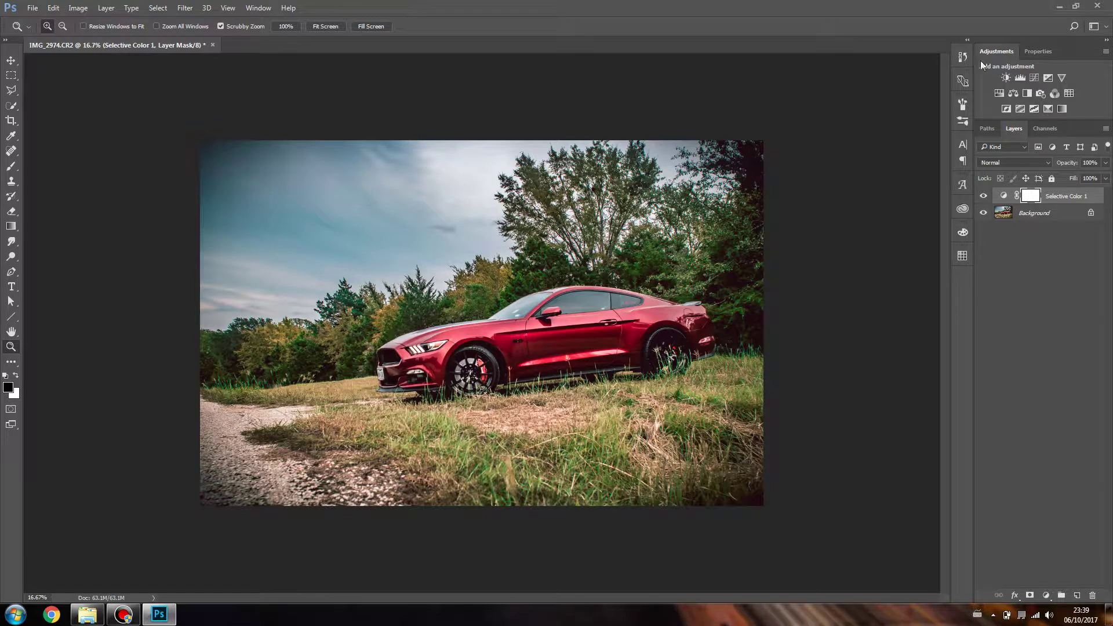
pyautogui.click(1033, 78)
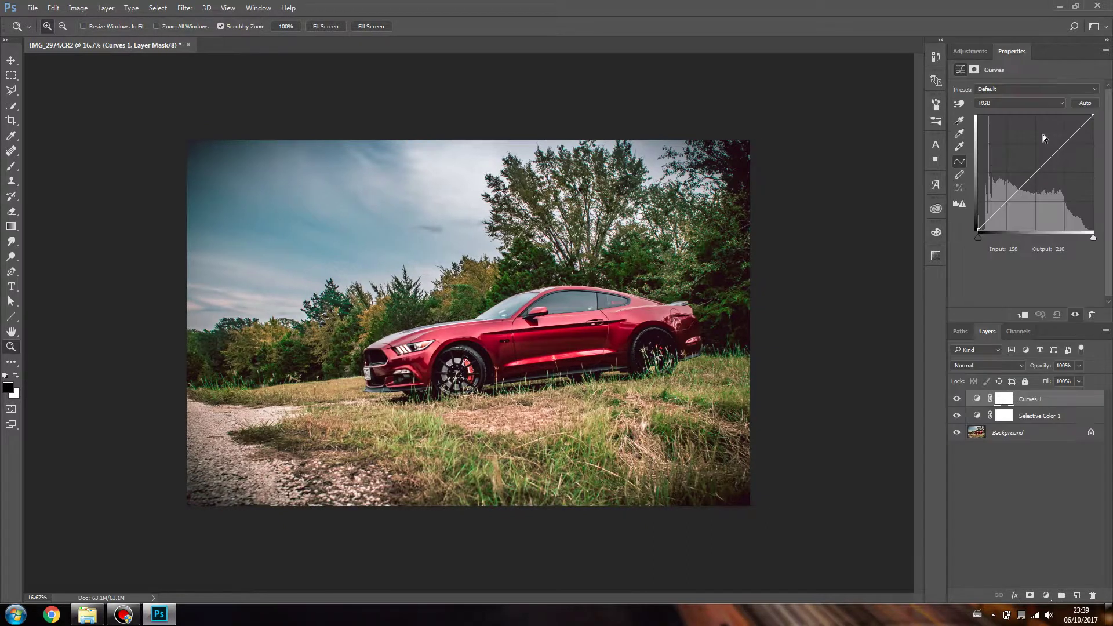
pyautogui.click(1023, 105)
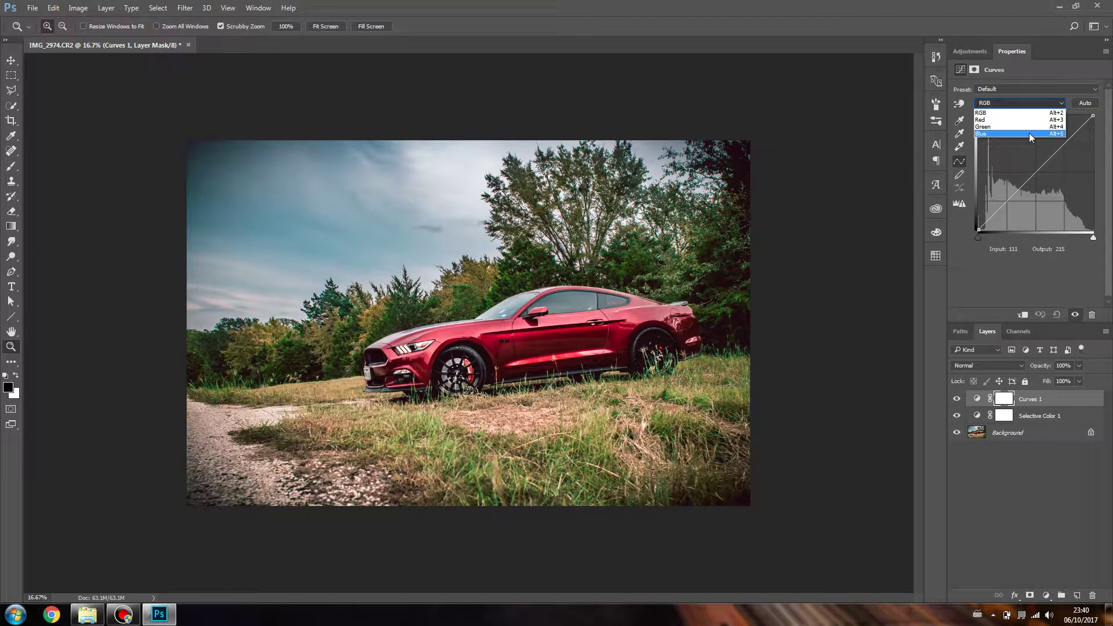
pyautogui.click(1044, 415)
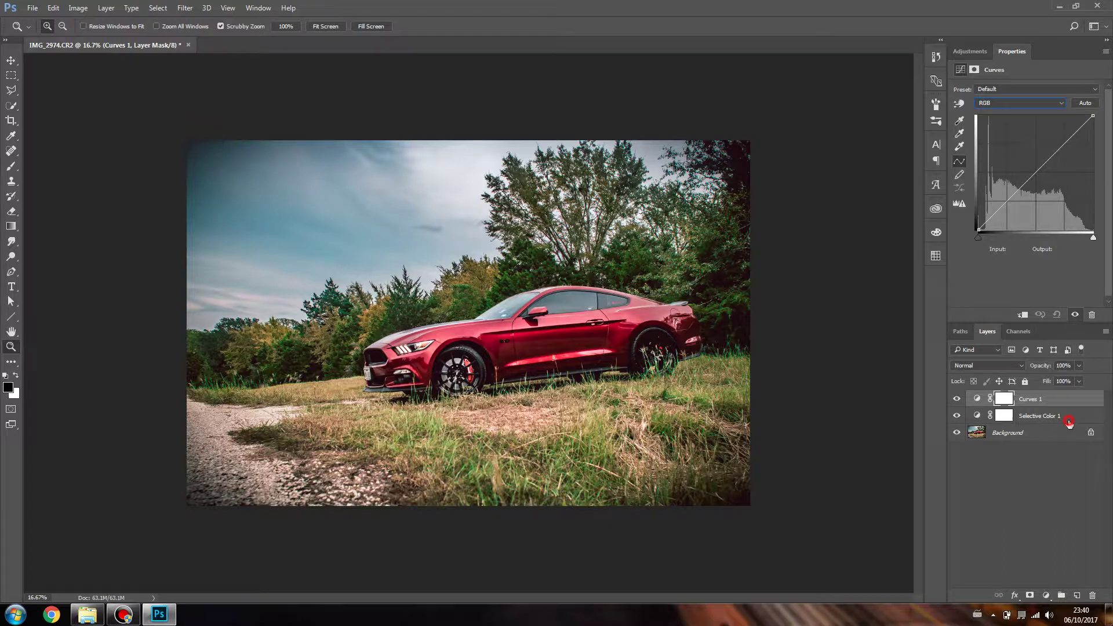
# In the Selective Color layer, set the Greens to Cyan +62% and Magenta -100%.
pyautogui.click(1041, 416)
pyautogui.click(1026, 89)
pyautogui.click(1028, 108)
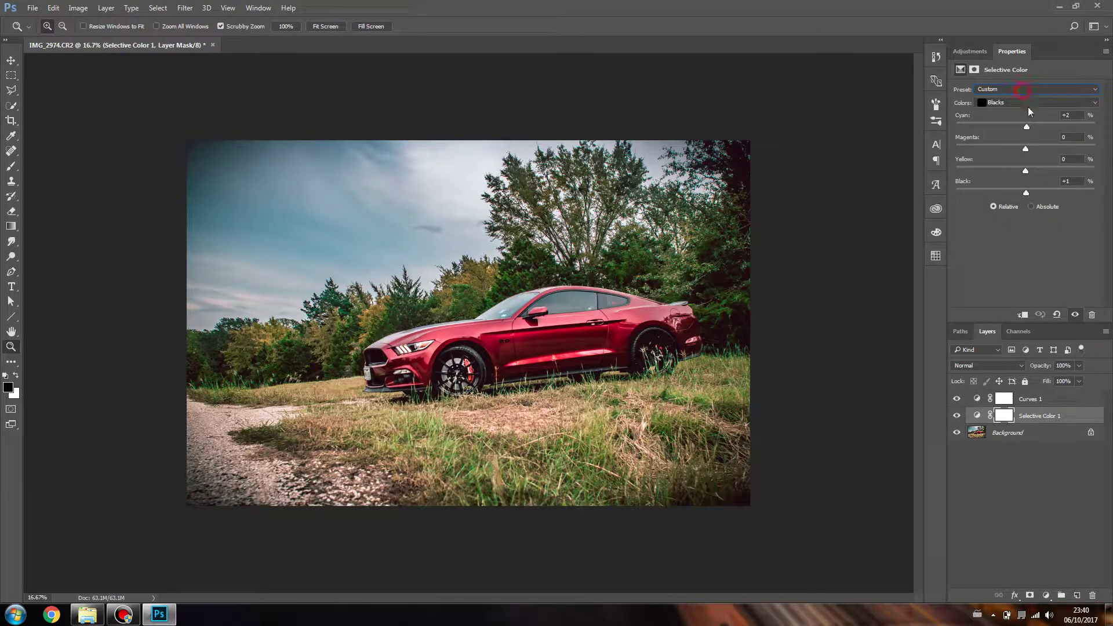
pyautogui.click(1028, 104)
pyautogui.click(1039, 130)
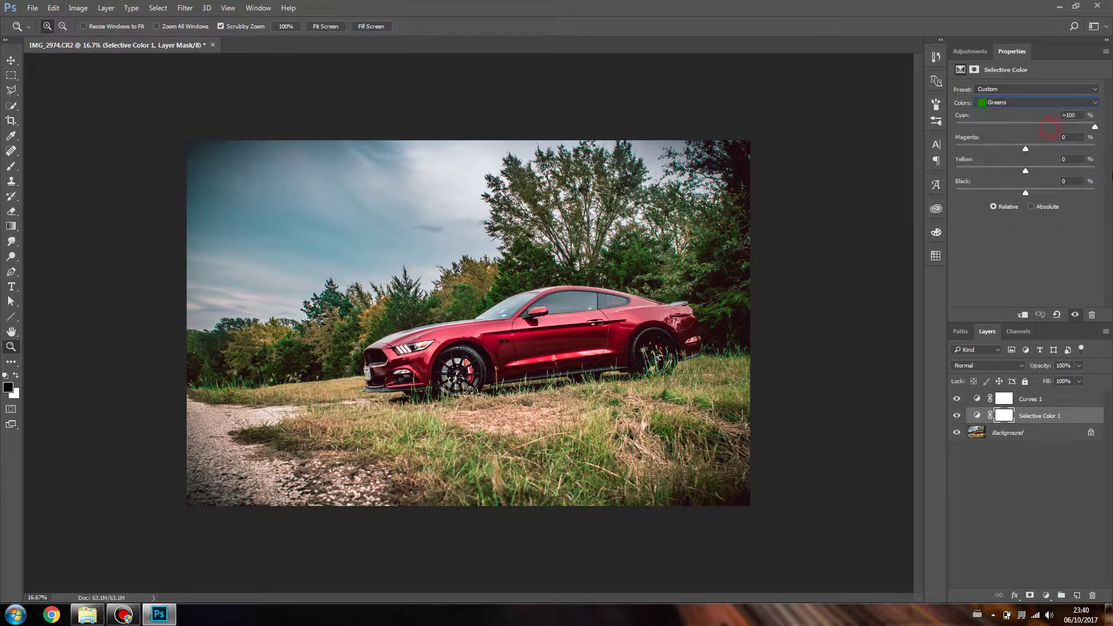
pyautogui.moveTo(812, 181); pyautogui.dragTo(1111, 157)
pyautogui.click(1013, 103)
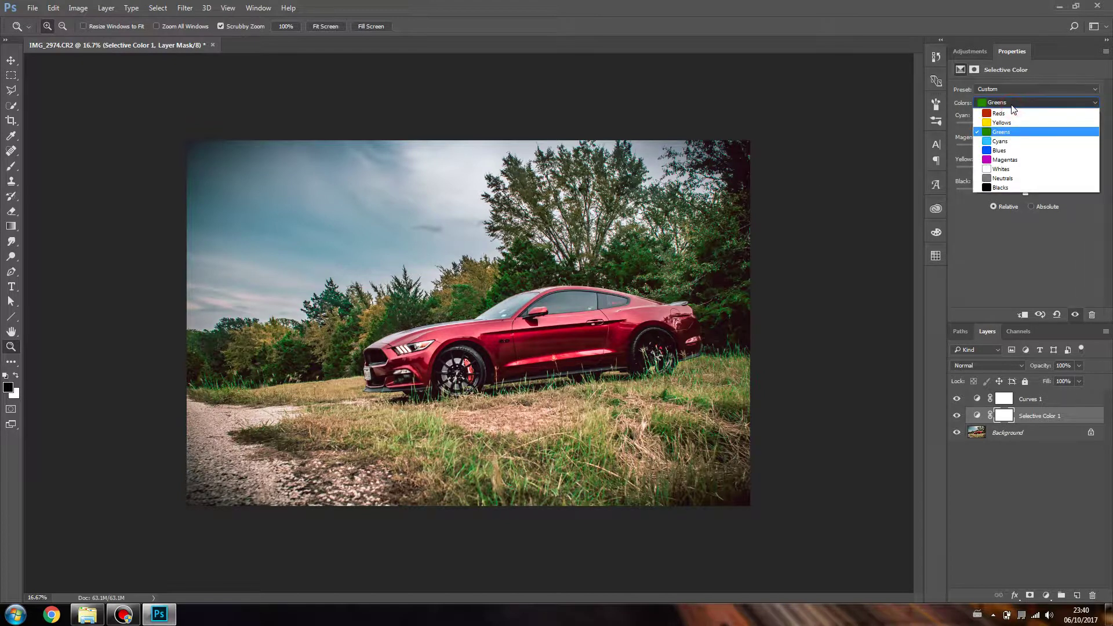
pyautogui.click(1011, 105)
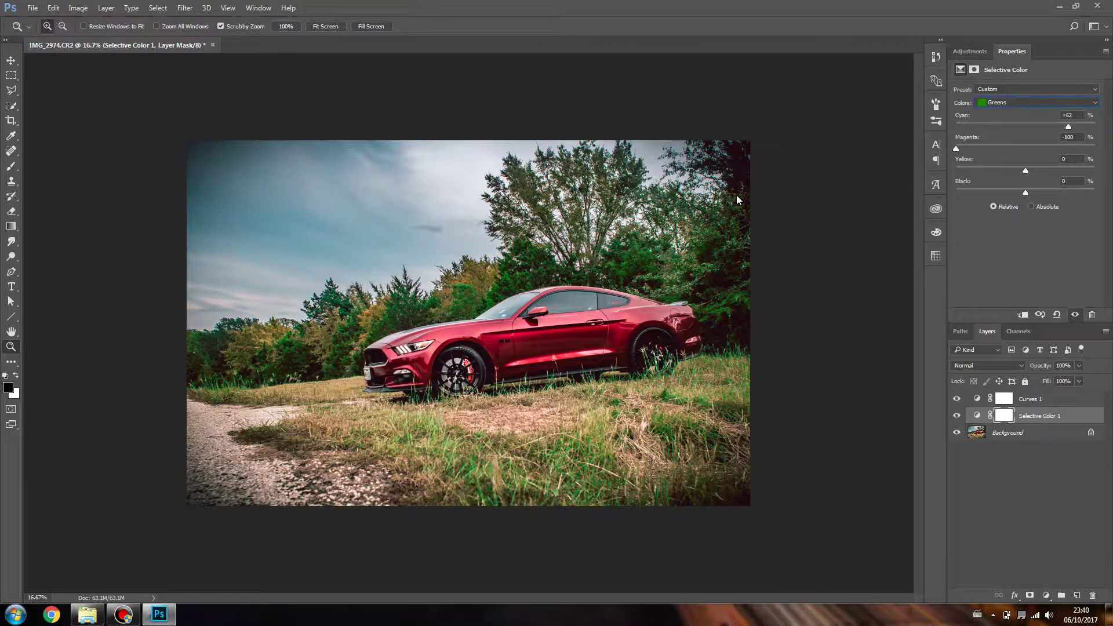
# Set the Selective Color Yellows to Cyan -38%, Magenta +5% and Yellow +1%, and hide the layer for comparison.
pyautogui.click(995, 107)
pyautogui.click(1005, 123)
pyautogui.moveTo(1025, 125); pyautogui.dragTo(976, 141)
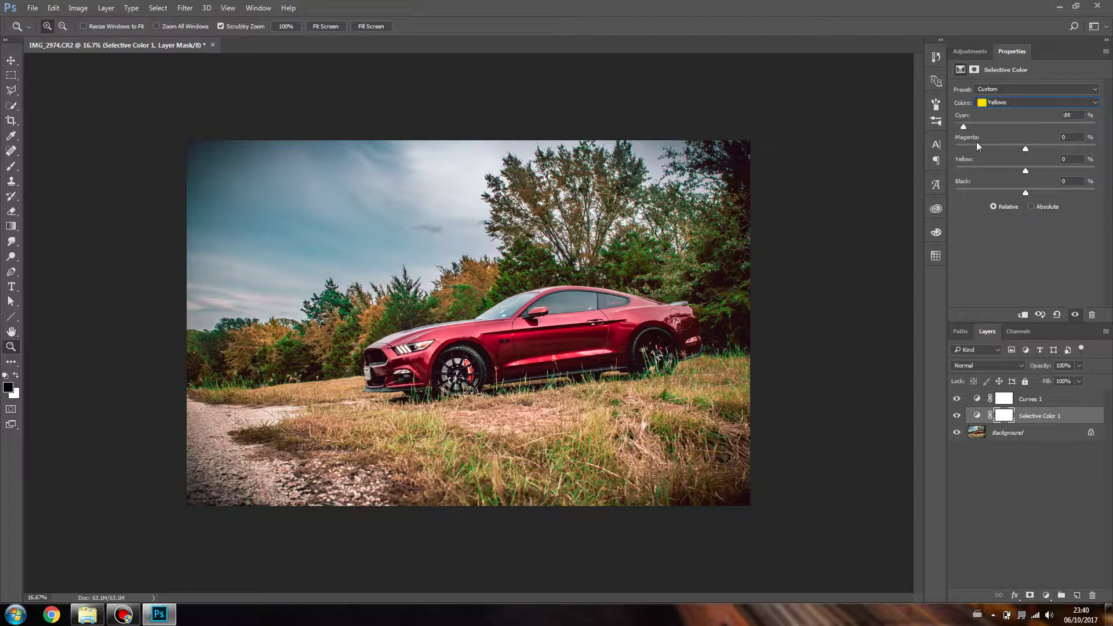
pyautogui.moveTo(1024, 170); pyautogui.dragTo(1111, 196)
pyautogui.moveTo(1025, 150); pyautogui.dragTo(1111, 151)
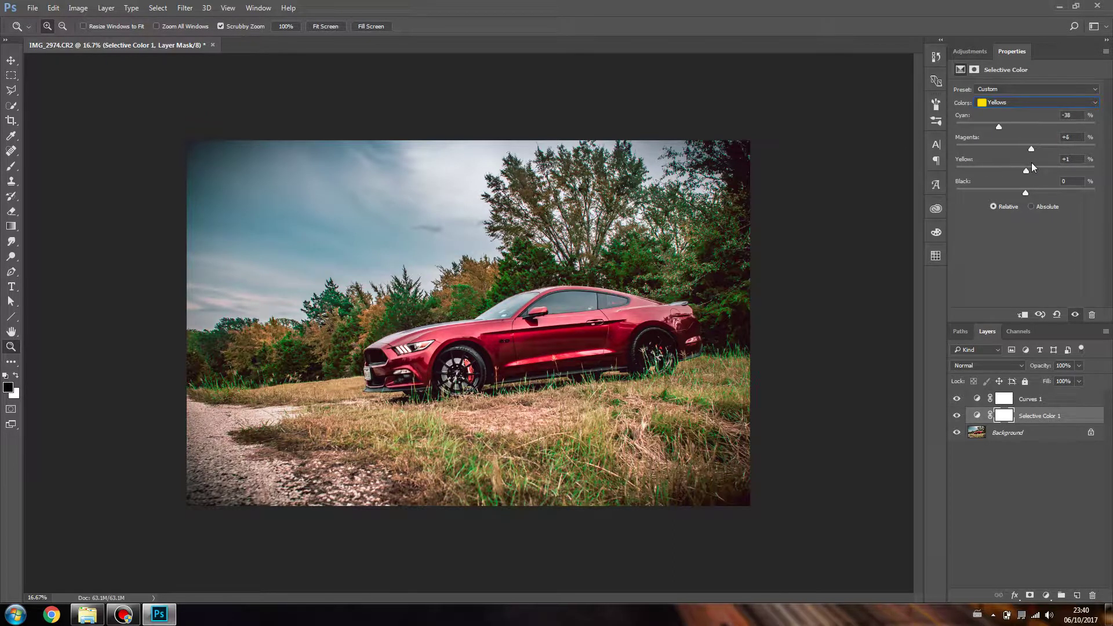
pyautogui.click(1074, 313)
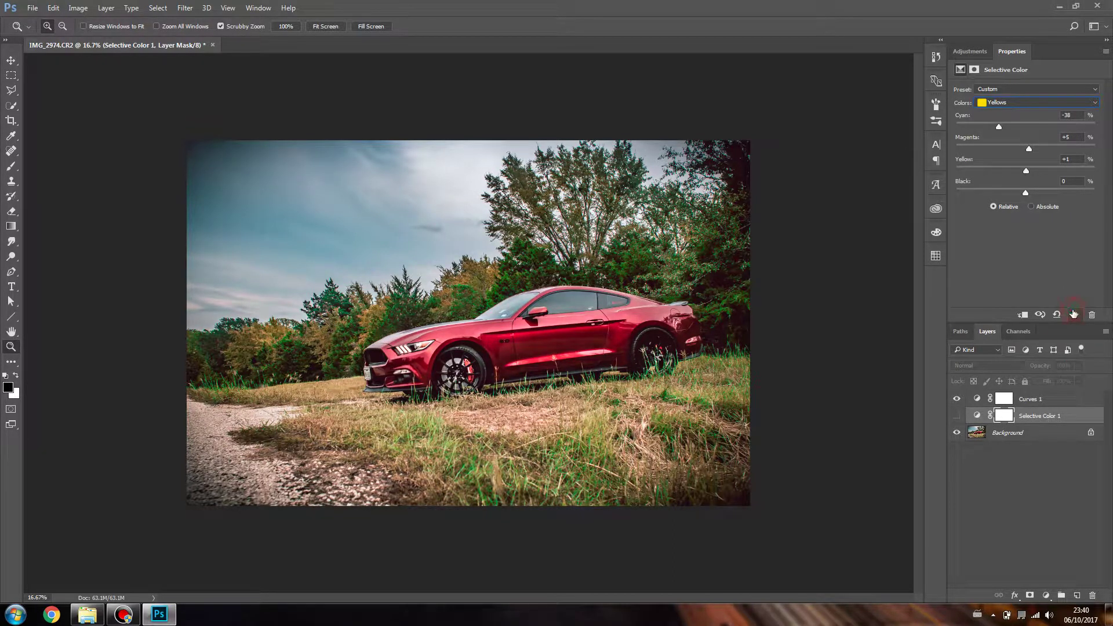
# Set the Selective Color Reds to Cyan +1% and compare the photo with the layer hidden and shown.
pyautogui.click(1074, 314)
pyautogui.click(1073, 314)
pyautogui.click(1006, 102)
pyautogui.click(1013, 116)
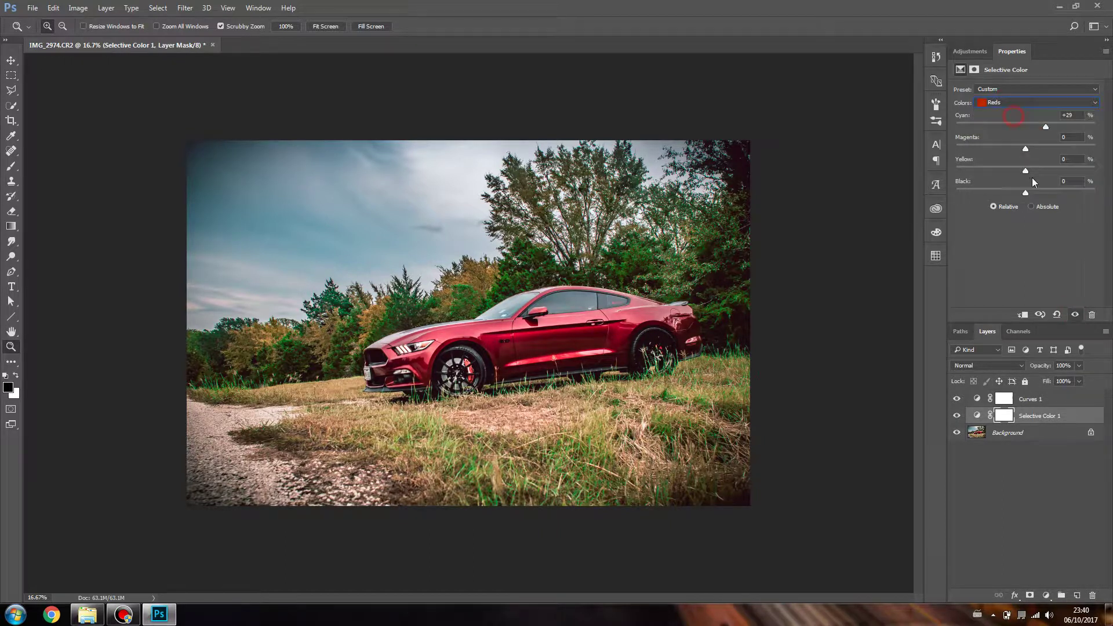
pyautogui.moveTo(1025, 192); pyautogui.dragTo(1018, 191)
pyautogui.moveTo(1046, 127); pyautogui.dragTo(1109, 131)
pyautogui.moveTo(956, 134); pyautogui.dragTo(1026, 148)
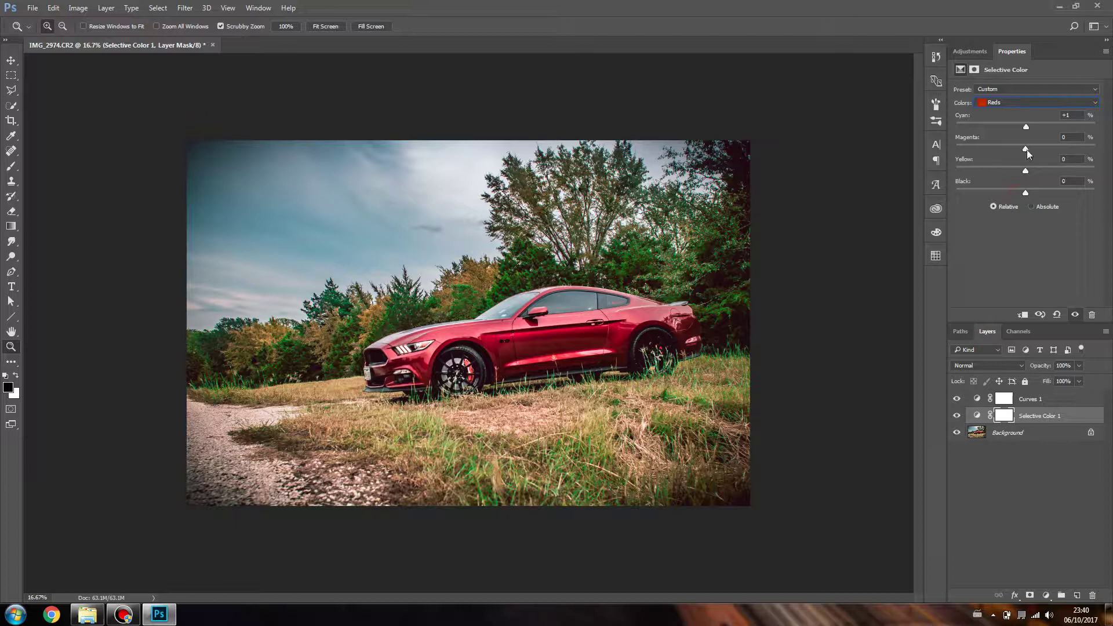
pyautogui.click(1070, 315)
pyautogui.click(1070, 315)
pyautogui.click(1069, 315)
pyautogui.click(1069, 315)
# Set the Selective Color Blacks to Cyan +6% and Black +1%, checking the effect with the layer's visibility.
pyautogui.click(1021, 103)
pyautogui.click(1038, 188)
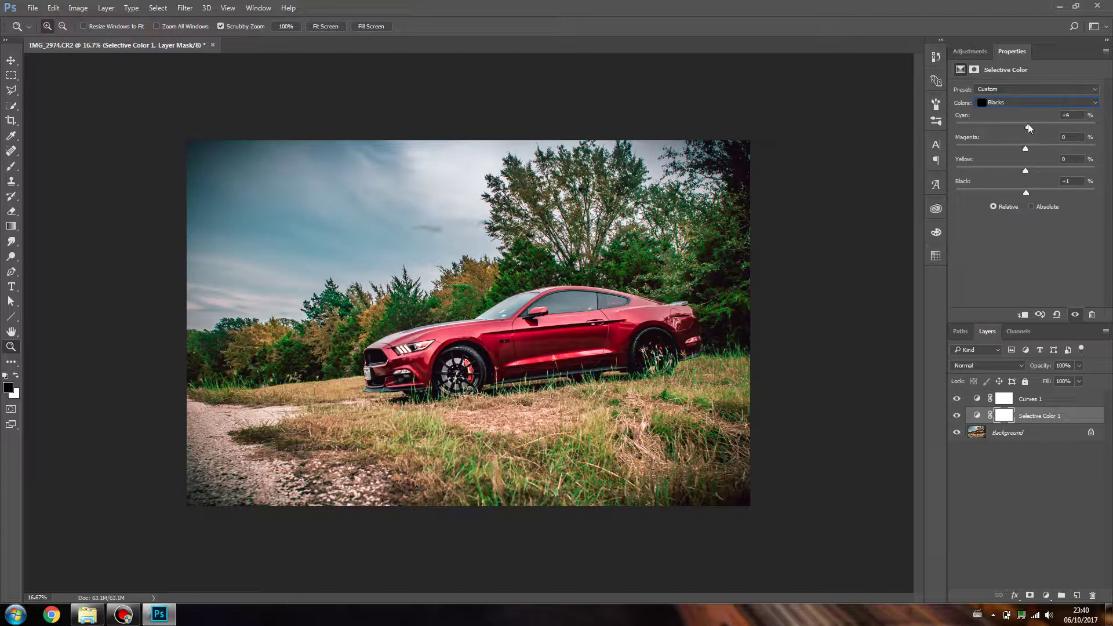
pyautogui.click(1069, 314)
# Set the Selective Color Cyans to Cyan +8%, Yellow +17% and Black about +63%, comparing with the layer hidden and shown.
pyautogui.click(990, 103)
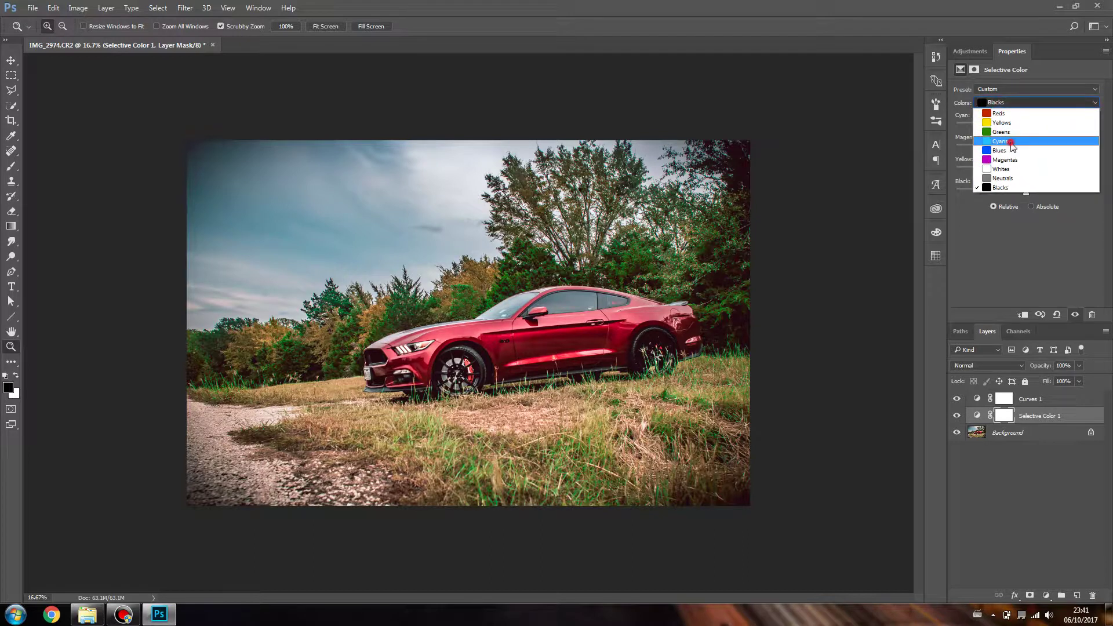
pyautogui.click(1019, 141)
pyautogui.moveTo(956, 126); pyautogui.dragTo(1101, 126)
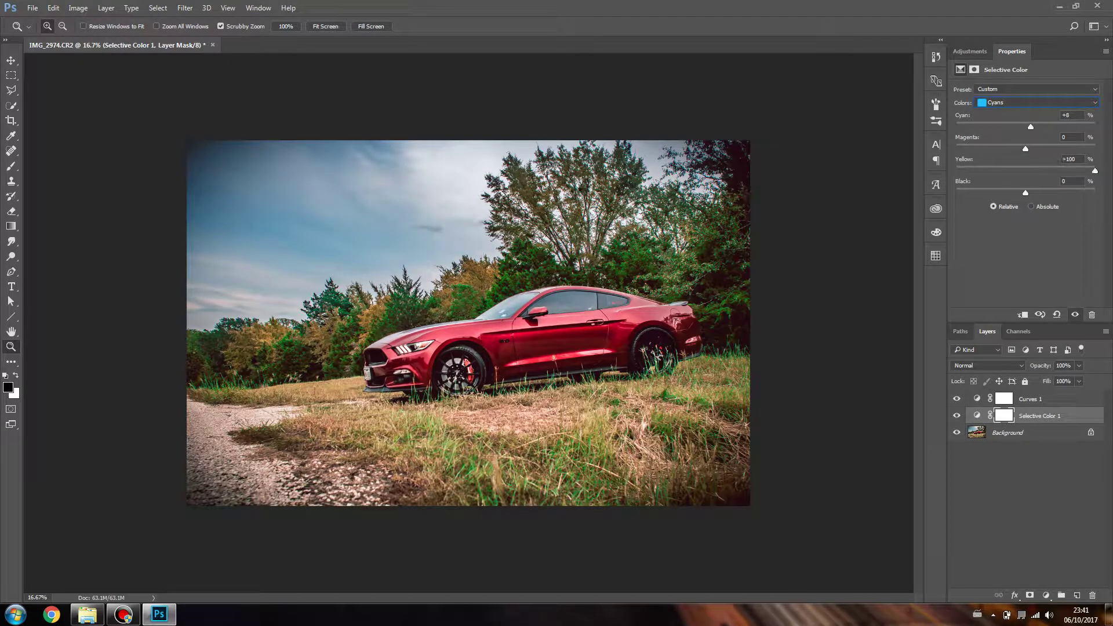
pyautogui.moveTo(1095, 170); pyautogui.dragTo(1035, 232)
pyautogui.click(1076, 315)
pyautogui.moveTo(1095, 193); pyautogui.dragTo(1112, 243)
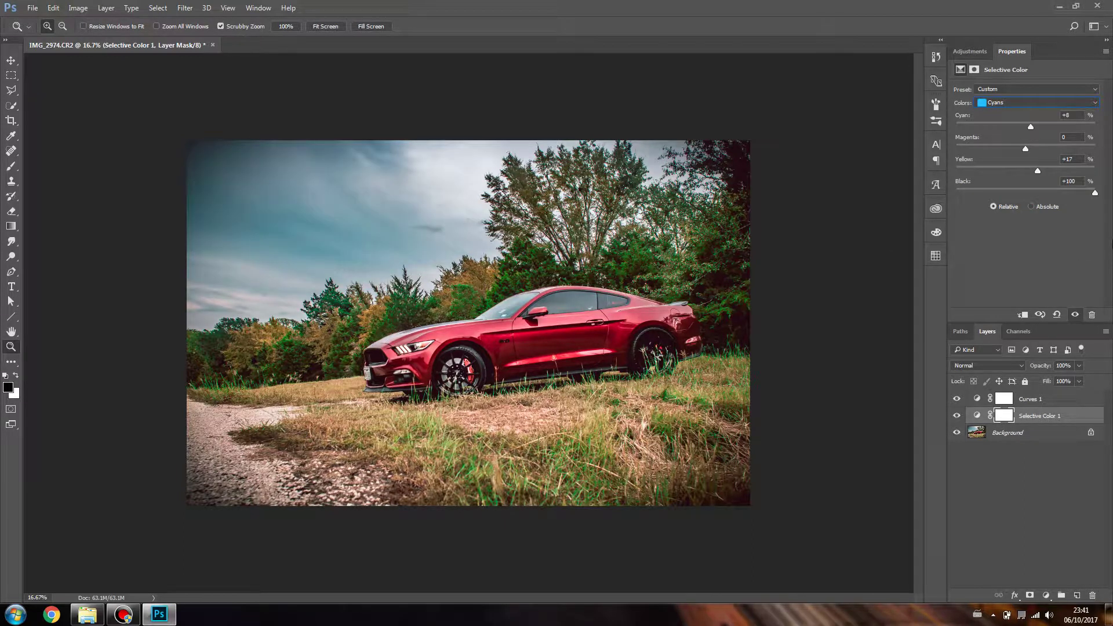
pyautogui.click(1076, 315)
pyautogui.click(1076, 314)
# In the Selective Color Blues, set Cyan to -14% and raise Yellow, comparing with the layer hidden and shown.
pyautogui.click(1018, 103)
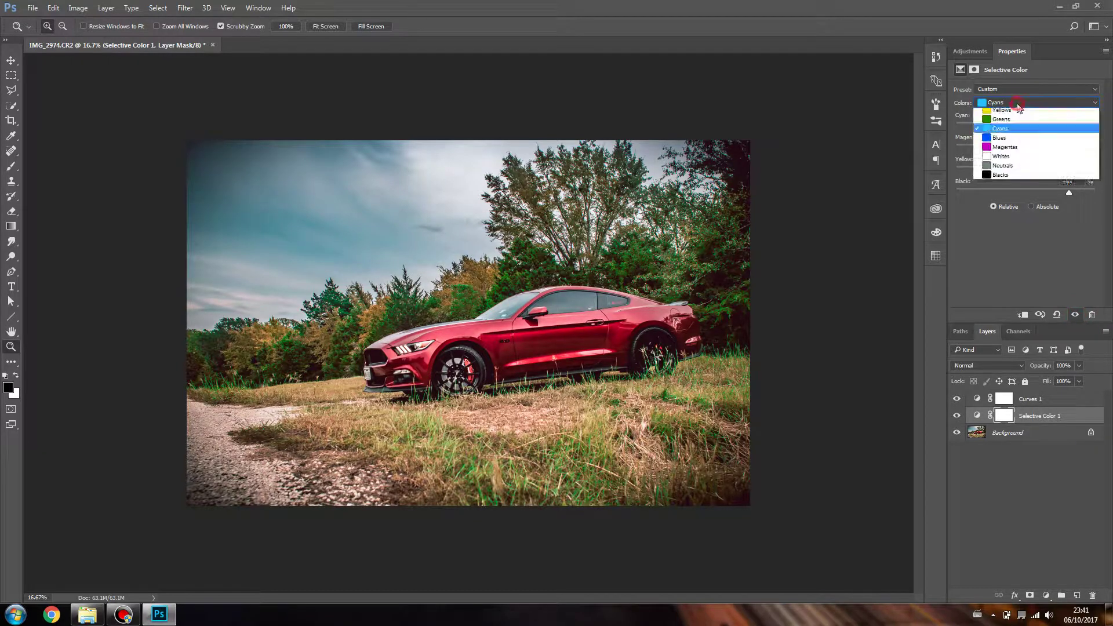
pyautogui.click(1023, 137)
pyautogui.moveTo(967, 126); pyautogui.dragTo(761, 180)
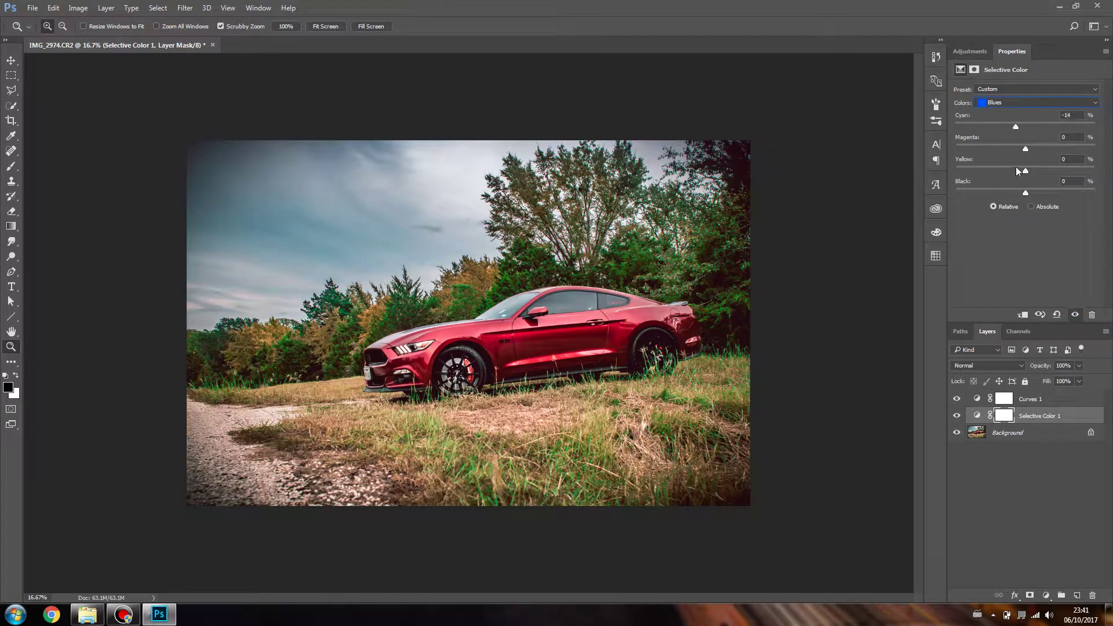
pyautogui.moveTo(1025, 169); pyautogui.dragTo(1094, 170)
pyautogui.click(1075, 315)
pyautogui.click(1075, 314)
# Examine the car's windows and door at 100% zoom and leave the Selective Color settings.
pyautogui.moveTo(534, 304); pyautogui.dragTo(666, 220)
pyautogui.scroll(-2, 666, 220)
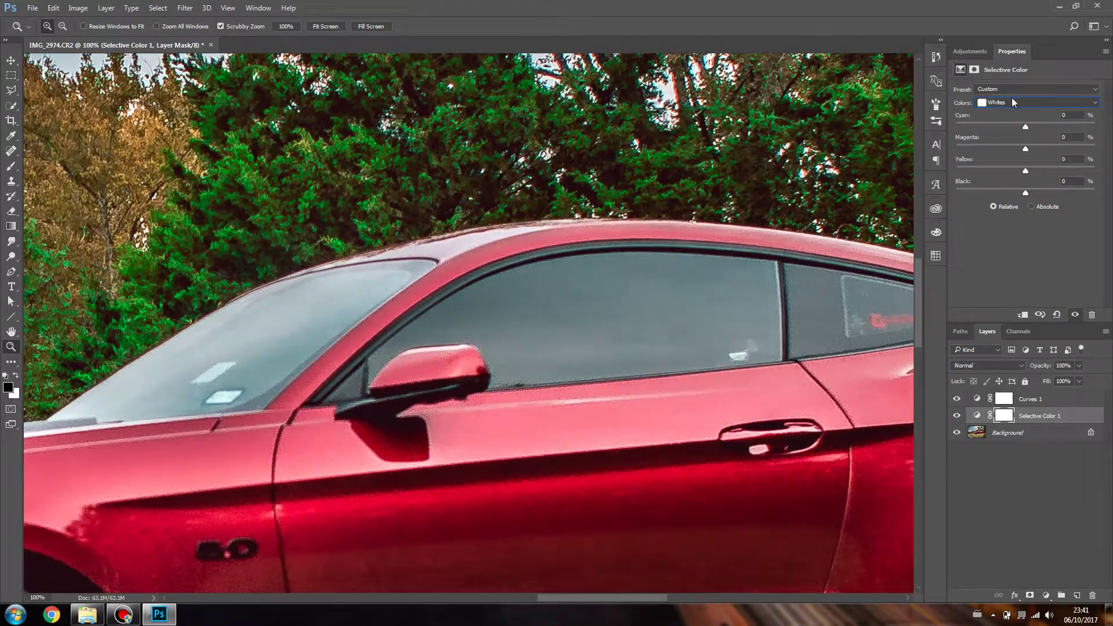
pyautogui.click(984, 58)
pyautogui.moveTo(668, 285); pyautogui.dragTo(574, 298)
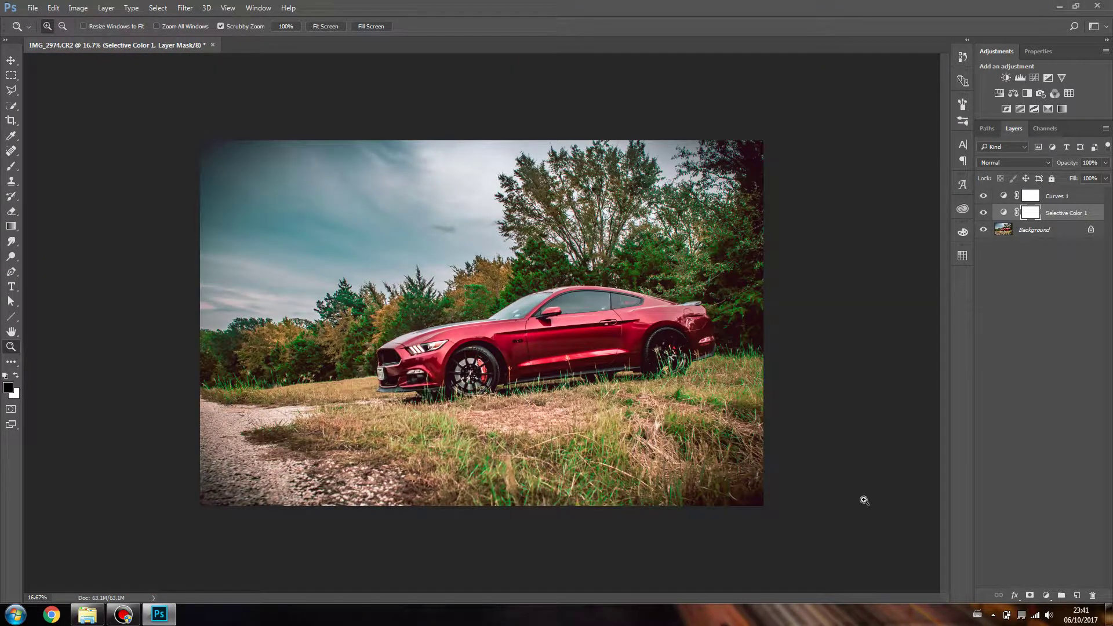
# Group the Curves and Selective Color adjustment layers together under the default group name.
pyautogui.keyDown('shift'); pyautogui.click(1059, 201); pyautogui.keyUp('shift')
pyautogui.rightClick(1059, 203)
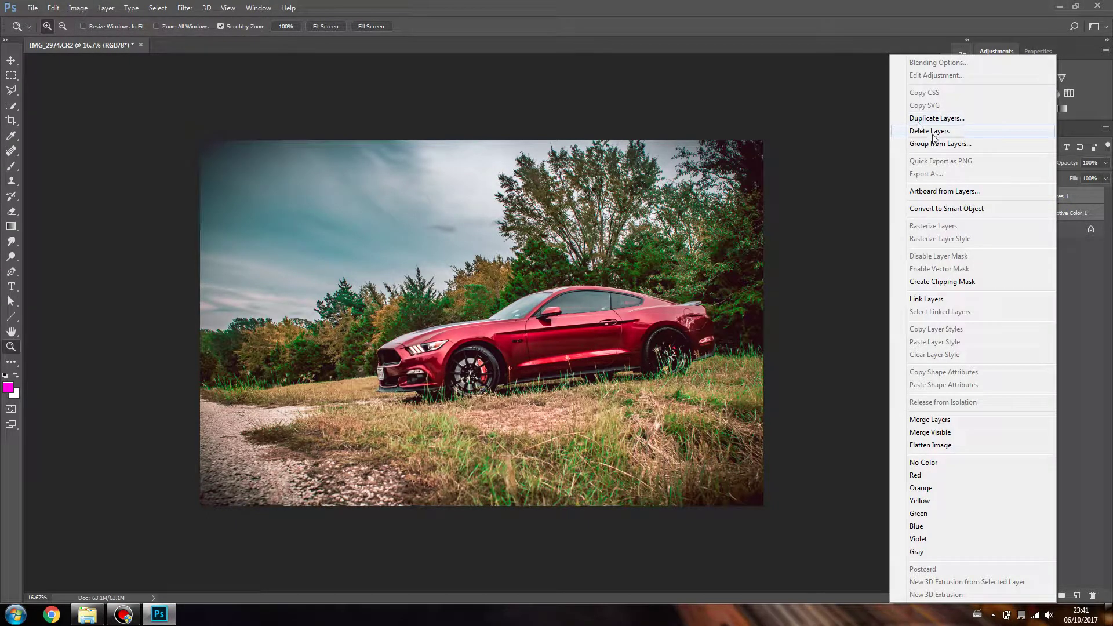
pyautogui.click(951, 142)
pyautogui.click(654, 203)
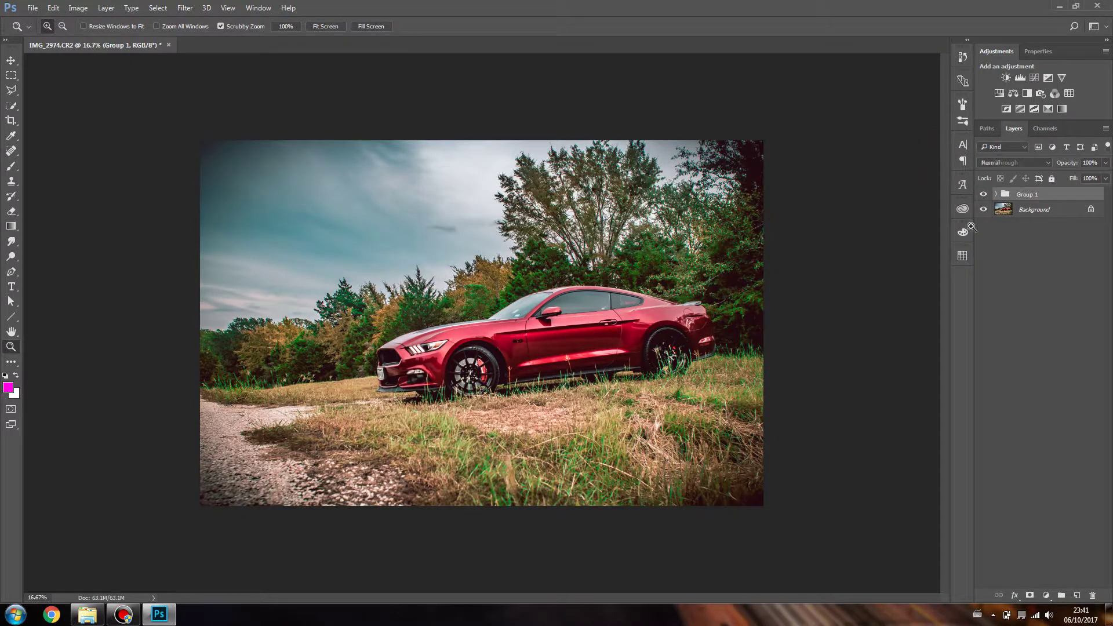
# Compare the photo with the adjustment group hidden and shown, and examine the car and background up close.
pyautogui.click(984, 196)
pyautogui.click(983, 196)
pyautogui.click(984, 196)
pyautogui.click(984, 196)
pyautogui.click(549, 268)
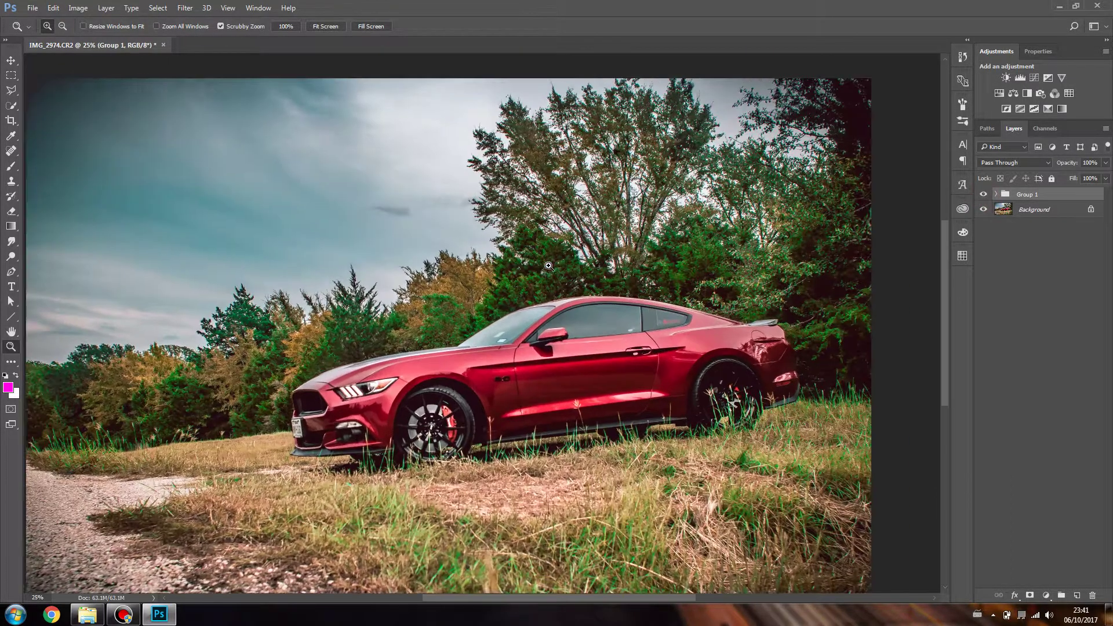
pyautogui.keyDown('alt'); pyautogui.click(538, 356); pyautogui.keyUp('alt')
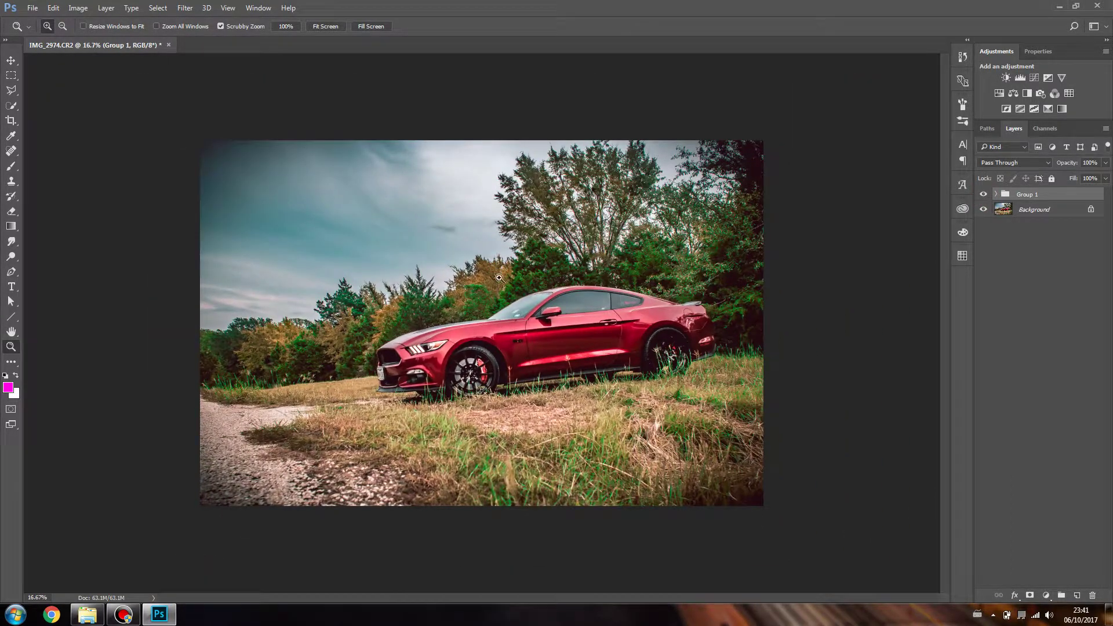
pyautogui.click(563, 226)
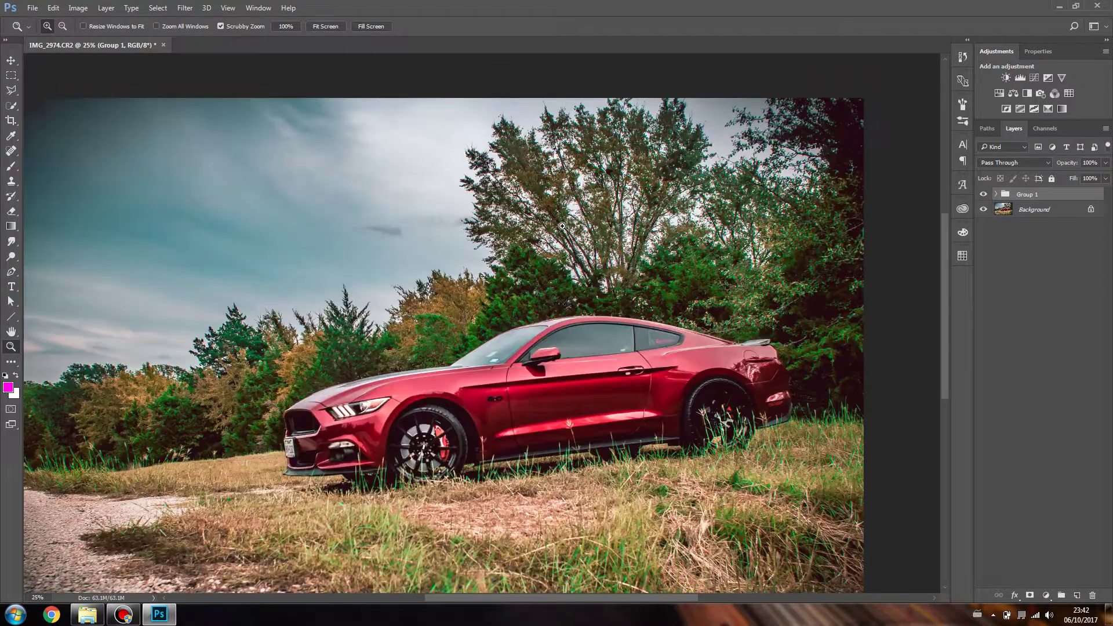
pyautogui.keyDown('alt'); pyautogui.click(528, 261); pyautogui.keyUp('alt')
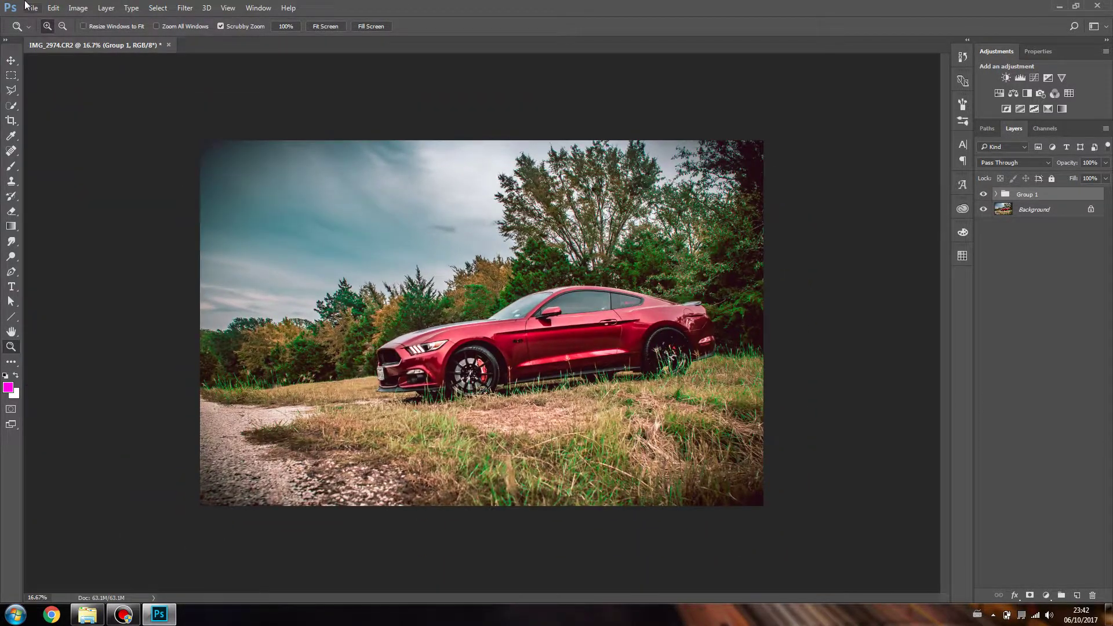
pyautogui.click(26, 6)
pyautogui.moveTo(134, 176)
pyautogui.click(192, 185)
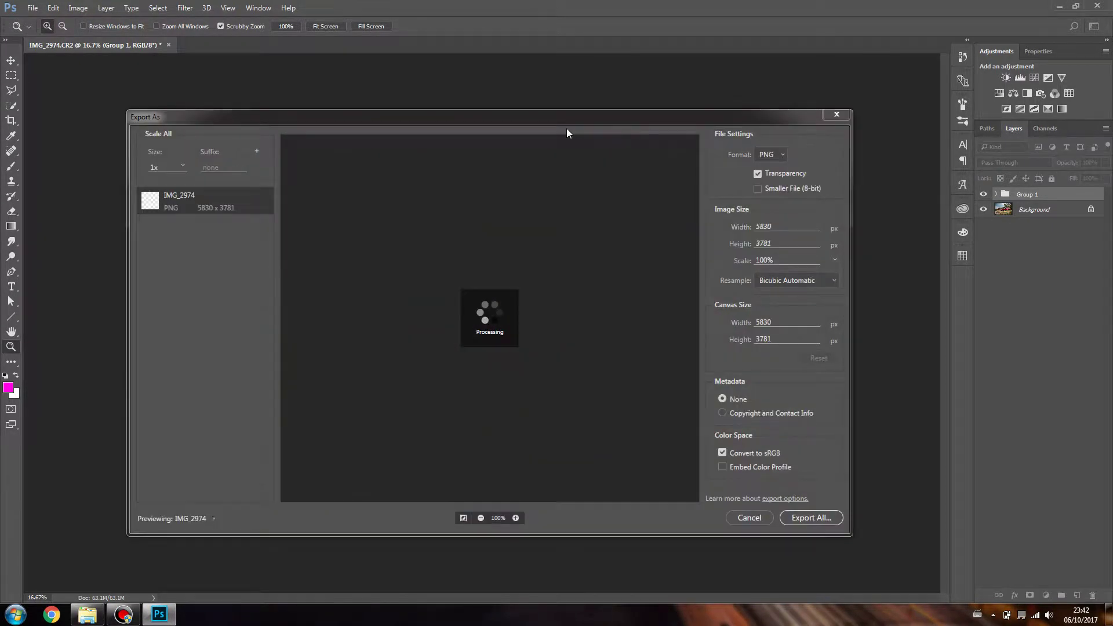
pyautogui.moveTo(615, 142); pyautogui.dragTo(546, 527)
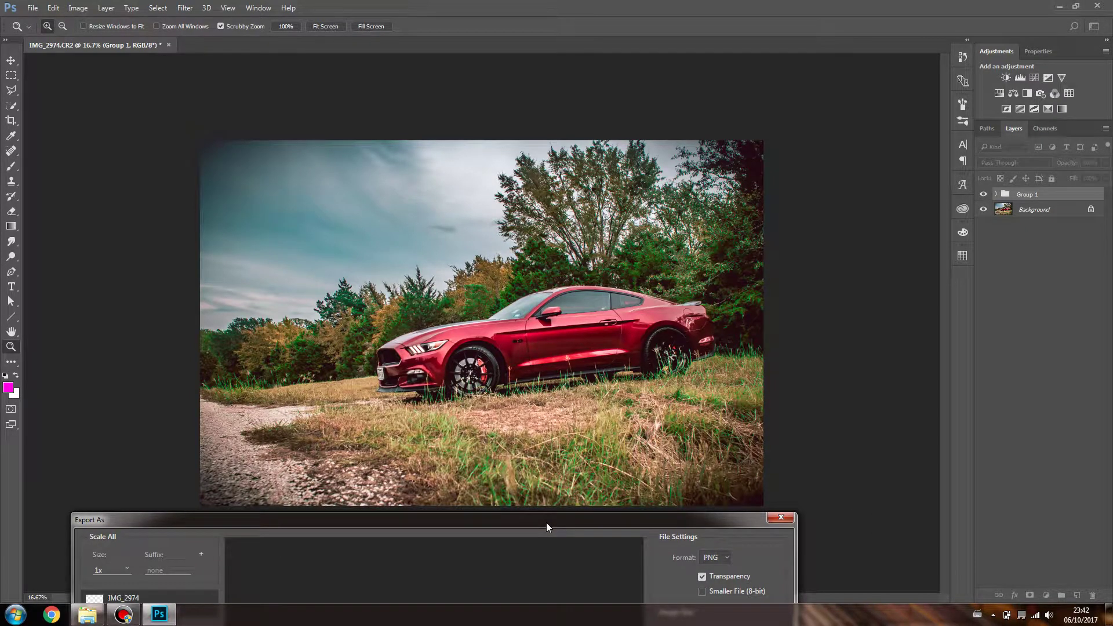
pyautogui.moveTo(546, 523); pyautogui.dragTo(545, 523)
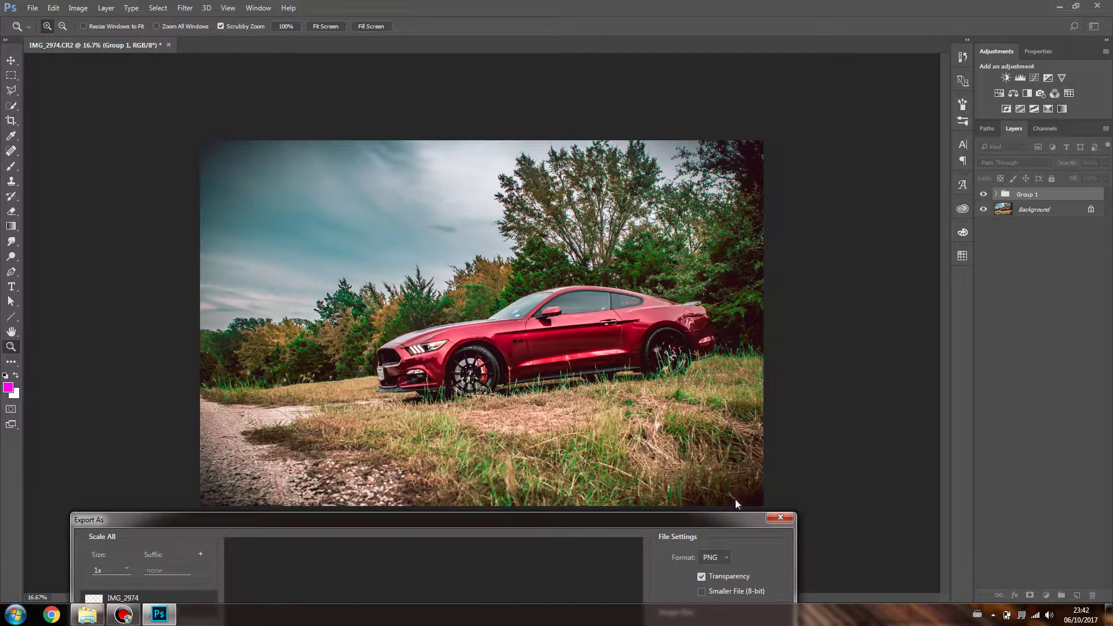
pyautogui.click(778, 526)
# Duplicate the Background layer and remove the tall grass stalk in front of the door on the copy with the Content-Aware Spot Healing Brush.
pyautogui.moveTo(1052, 212); pyautogui.dragTo(1077, 594)
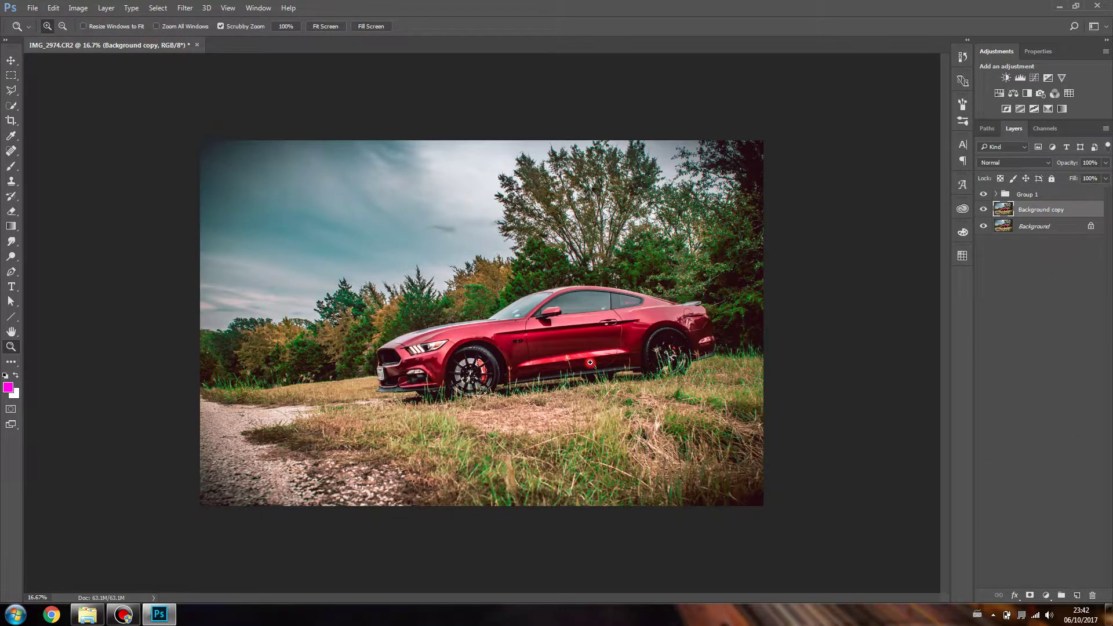
pyautogui.click(590, 362)
pyautogui.click(494, 365)
pyautogui.click(494, 365)
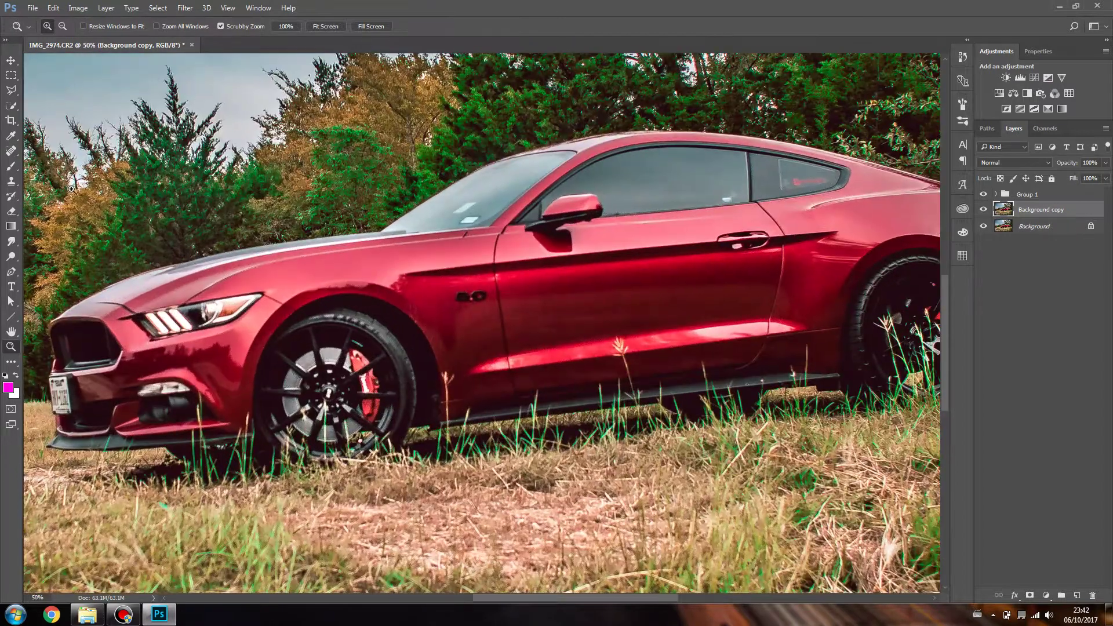
pyautogui.click(11, 151)
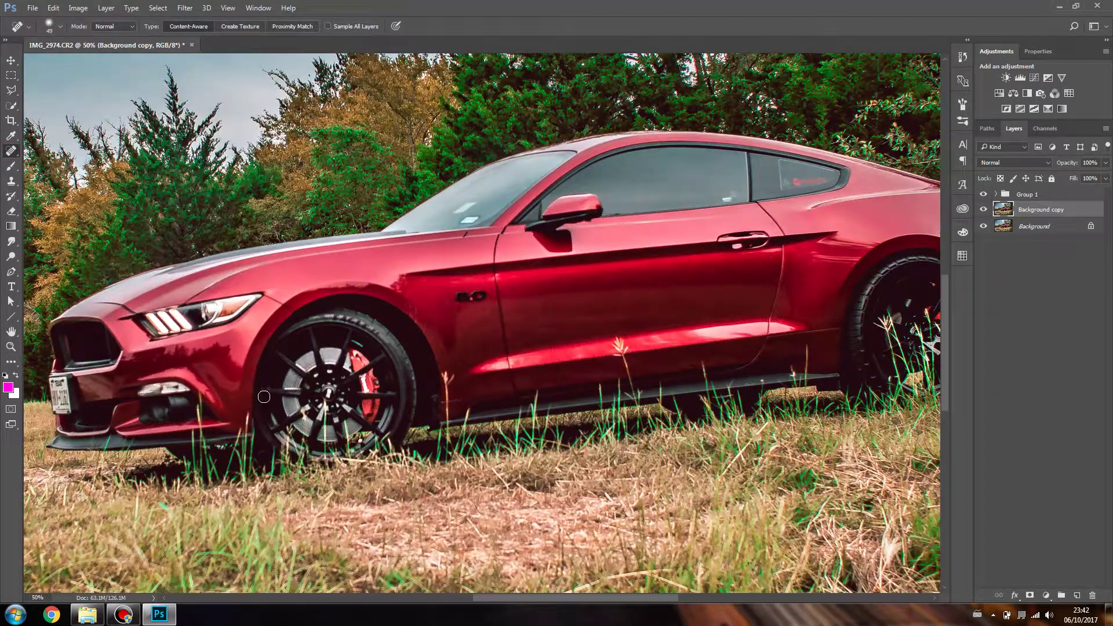
pyautogui.moveTo(593, 349)
pyautogui.mouseDown()
pyautogui.moveTo(626, 342)
pyautogui.moveTo(635, 409)
pyautogui.mouseUp()
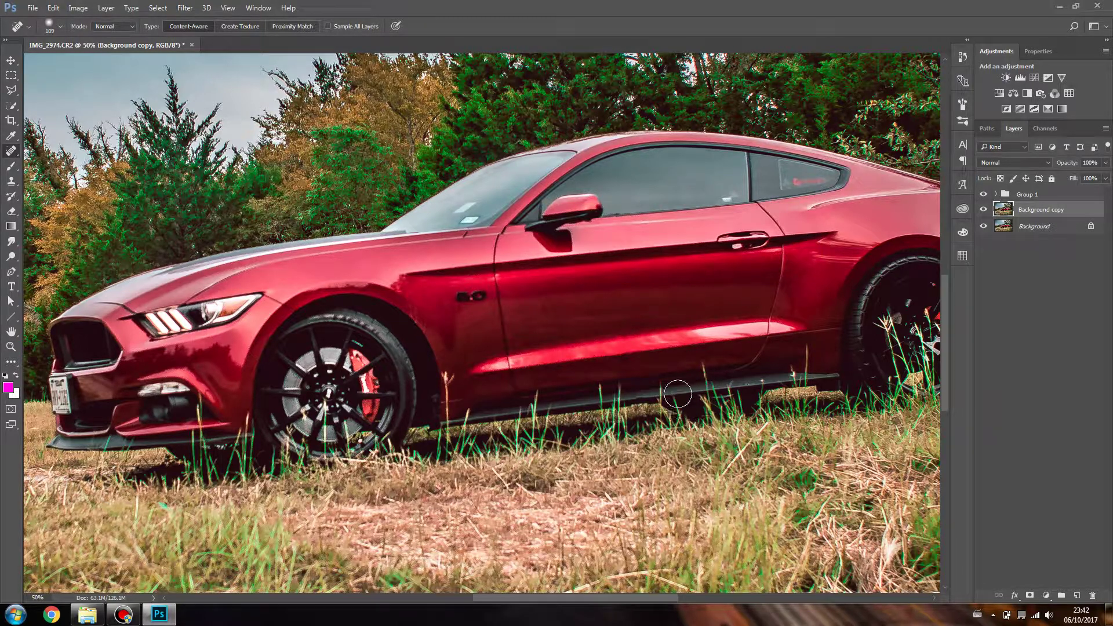
pyautogui.click(639, 401)
pyautogui.keyDown('alt'); pyautogui.rightClick(639, 401); pyautogui.keyUp('alt')
pyautogui.click(640, 399)
# Heal away the grass stalk and blades just behind the front wheel.
pyautogui.moveTo(448, 377); pyautogui.dragTo(447, 445)
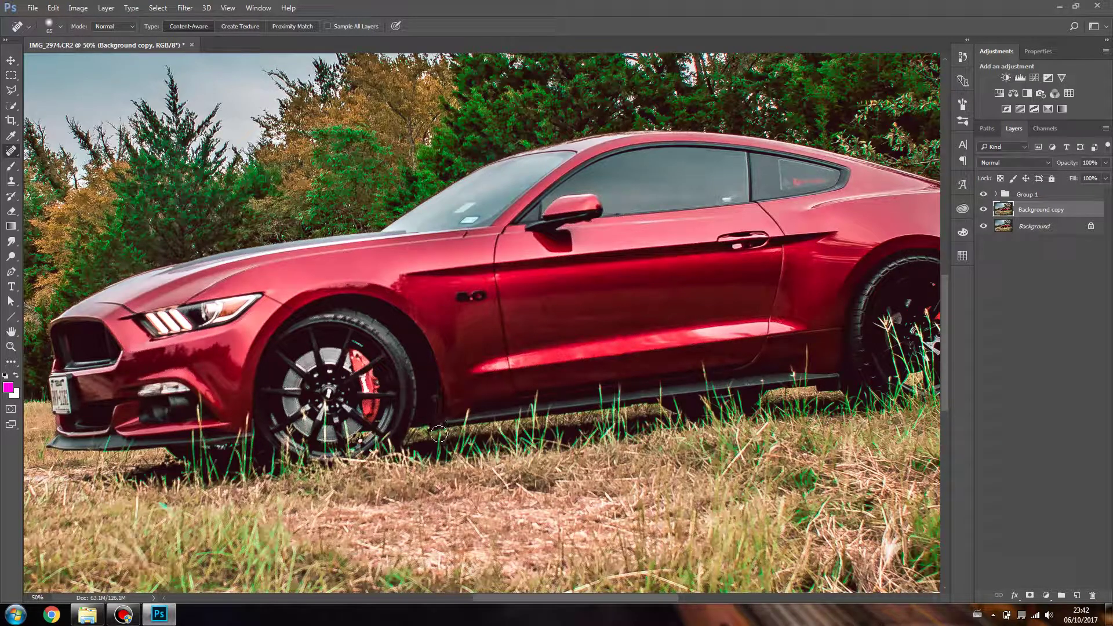
pyautogui.moveTo(439, 428); pyautogui.dragTo(435, 473)
pyautogui.moveTo(468, 416)
pyautogui.mouseDown()
pyautogui.moveTo(455, 457)
pyautogui.moveTo(489, 438)
pyautogui.moveTo(468, 449)
pyautogui.mouseUp()
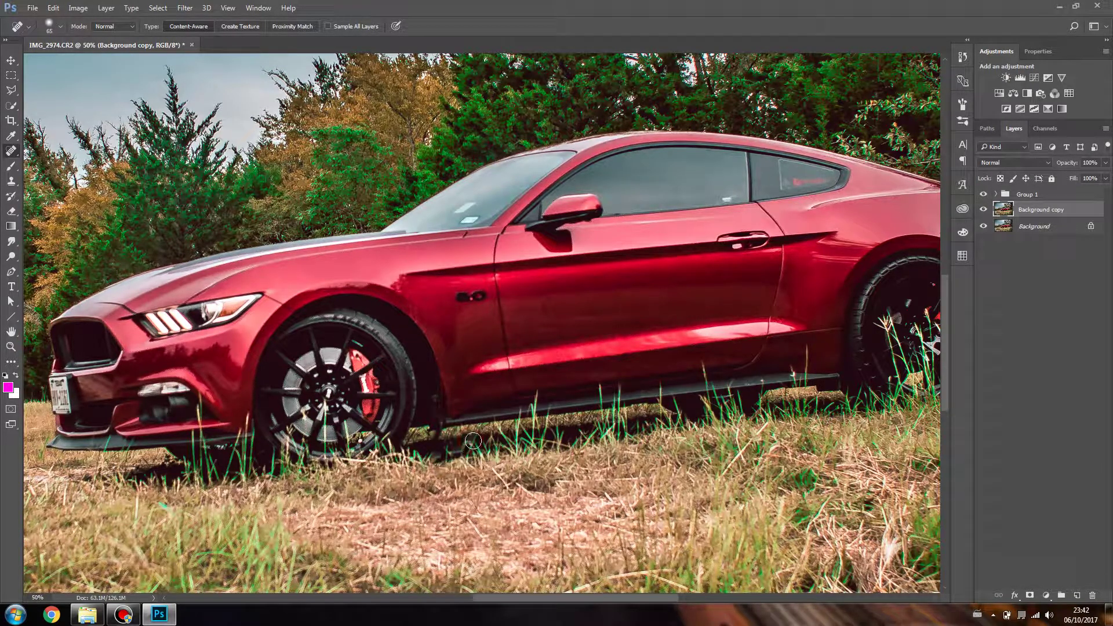
# Heal away the grass blades crossing the side skirt below the front part of the door.
pyautogui.moveTo(538, 396)
pyautogui.mouseDown()
pyautogui.moveTo(536, 443)
pyautogui.moveTo(565, 421)
pyautogui.moveTo(554, 430)
pyautogui.moveTo(531, 405)
pyautogui.moveTo(541, 462)
pyautogui.moveTo(531, 417)
pyautogui.mouseUp()
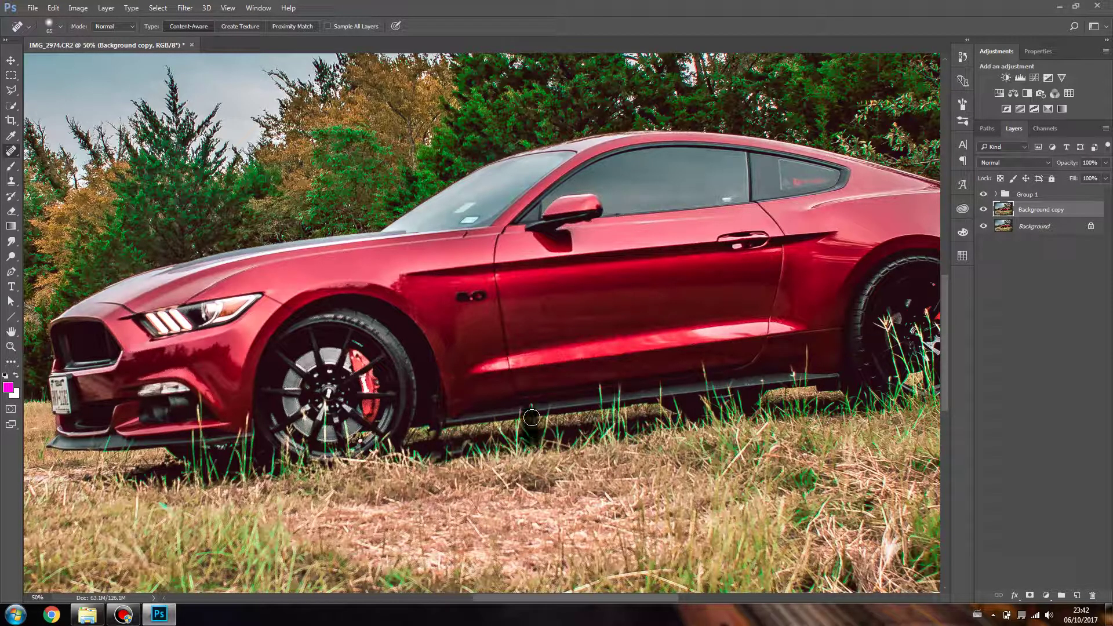
pyautogui.click(531, 409)
pyautogui.click(533, 404)
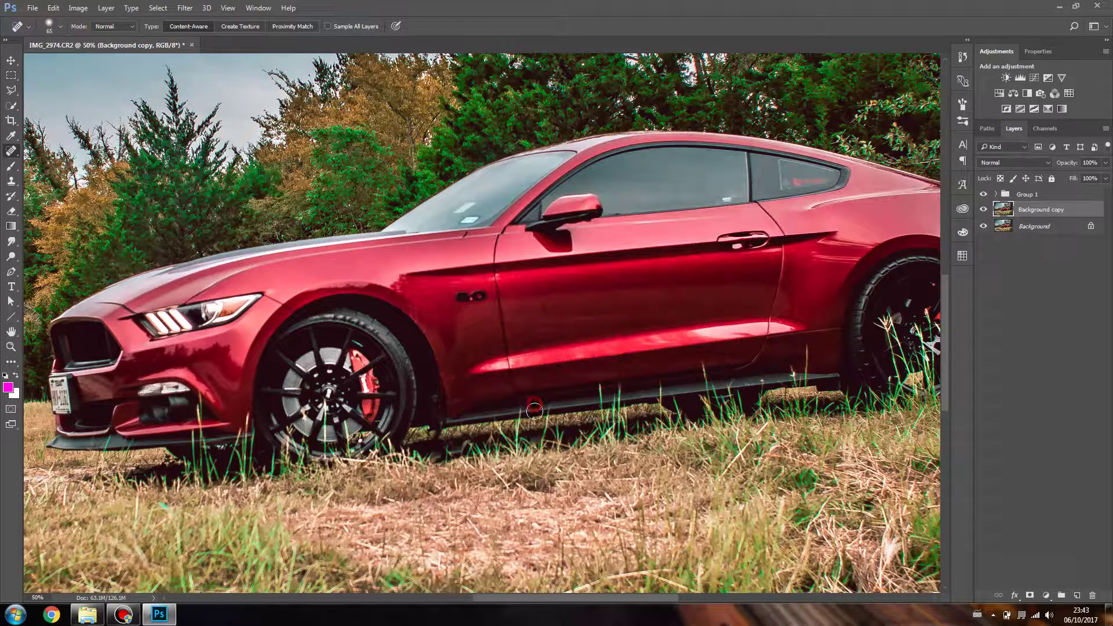
pyautogui.moveTo(523, 410); pyautogui.dragTo(522, 444)
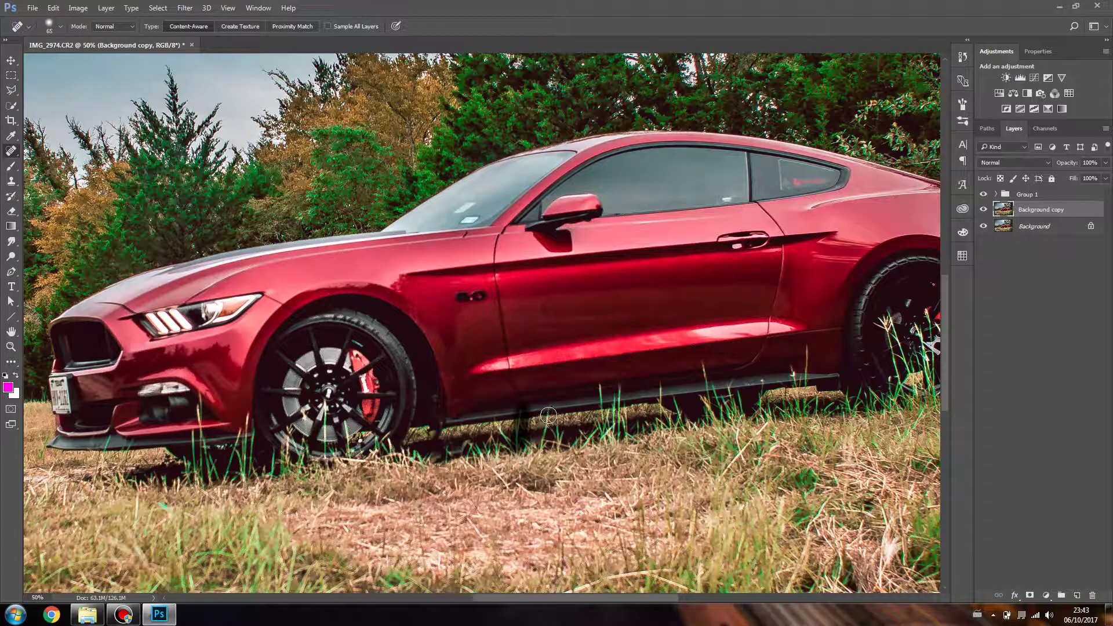
pyautogui.moveTo(550, 410); pyautogui.dragTo(546, 445)
# Heal away the grass blades overlapping the side skirt below the middle of the door.
pyautogui.moveTo(602, 386); pyautogui.dragTo(615, 437)
pyautogui.moveTo(601, 398); pyautogui.dragTo(604, 431)
pyautogui.moveTo(616, 390); pyautogui.dragTo(620, 428)
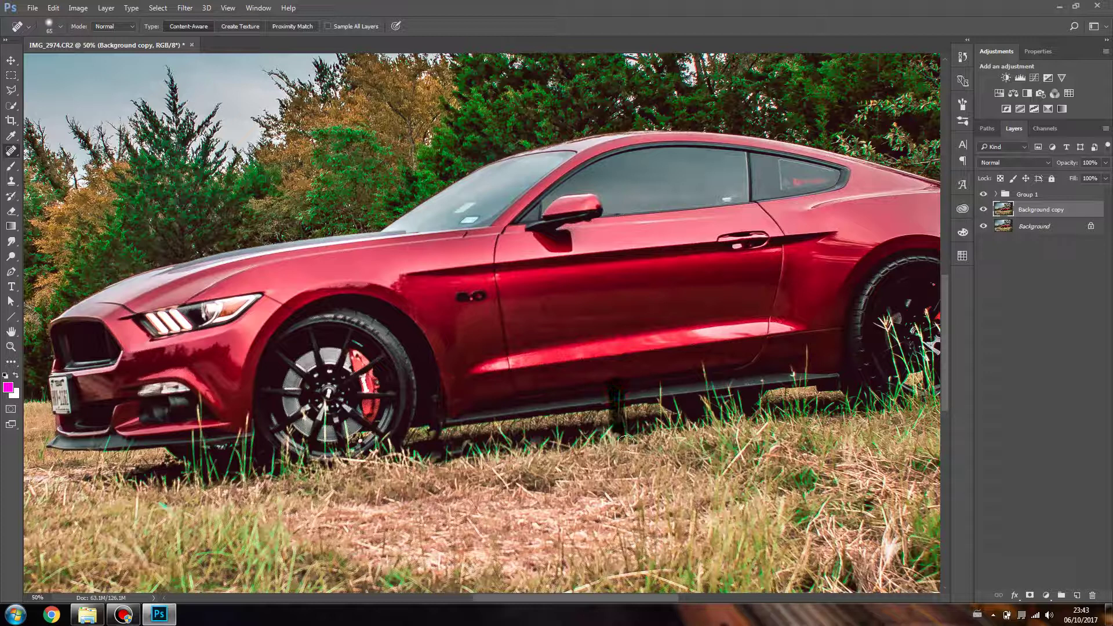
pyautogui.click(604, 403)
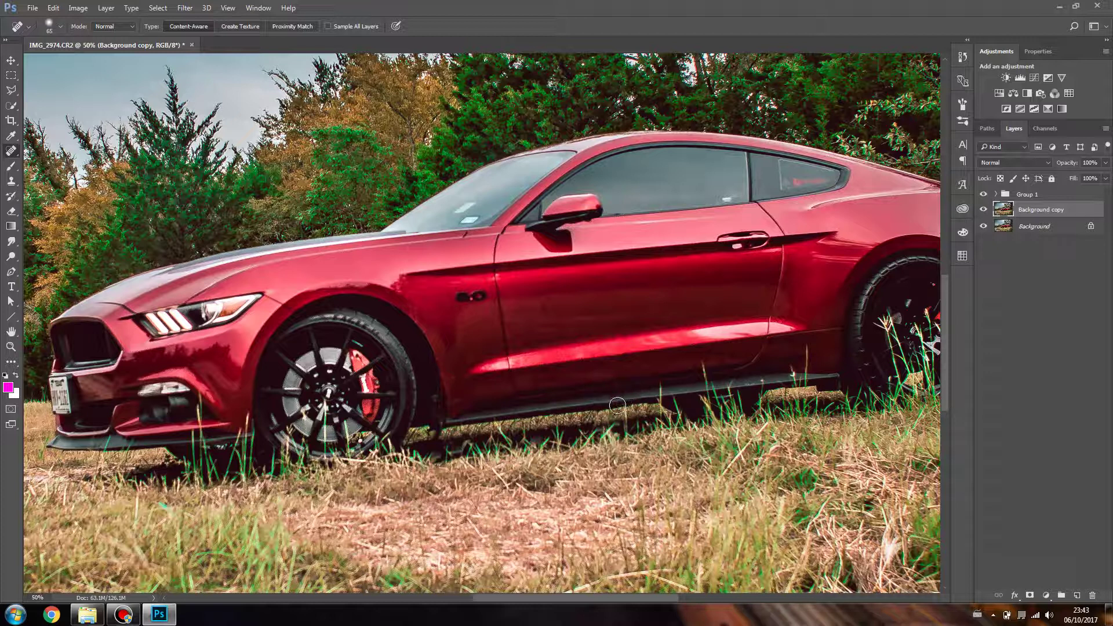
pyautogui.click(607, 399)
pyautogui.click(603, 401)
pyautogui.click(614, 398)
# Heal away the grass stalks overlapping the bodywork and side skirt just ahead of the rear wheel.
pyautogui.moveTo(679, 368)
pyautogui.mouseDown()
pyautogui.moveTo(672, 411)
pyautogui.moveTo(587, 384)
pyautogui.moveTo(586, 413)
pyautogui.mouseUp()
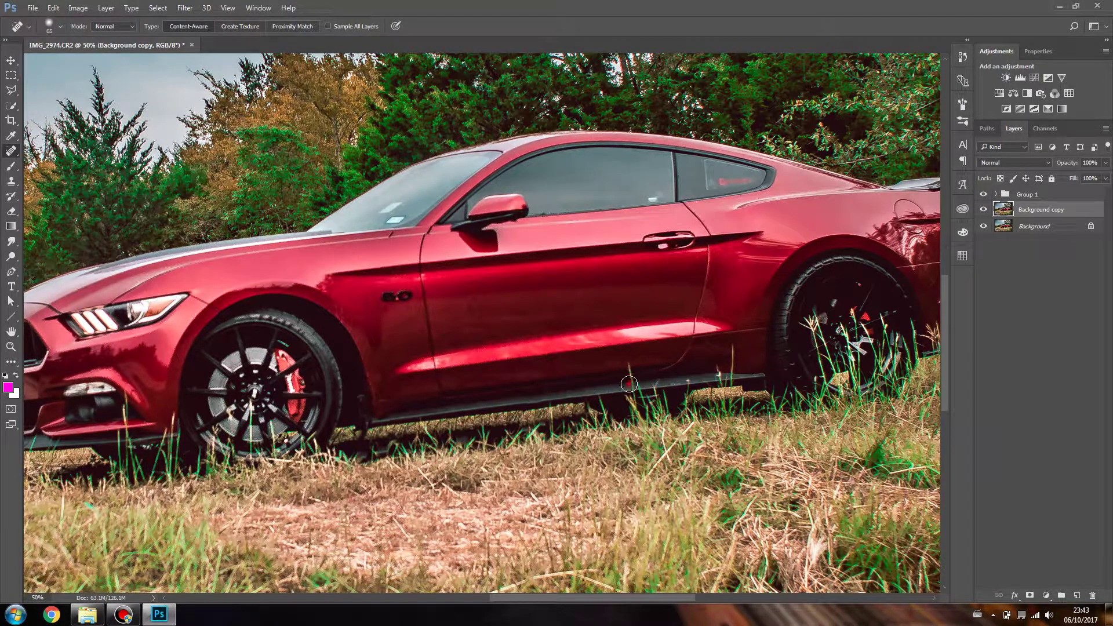
pyautogui.moveTo(628, 363); pyautogui.dragTo(636, 421)
pyautogui.moveTo(732, 347)
pyautogui.mouseDown()
pyautogui.moveTo(730, 390)
pyautogui.moveTo(780, 406)
pyautogui.moveTo(735, 394)
pyautogui.moveTo(724, 378)
pyautogui.moveTo(737, 366)
pyautogui.moveTo(719, 366)
pyautogui.moveTo(720, 390)
pyautogui.mouseUp()
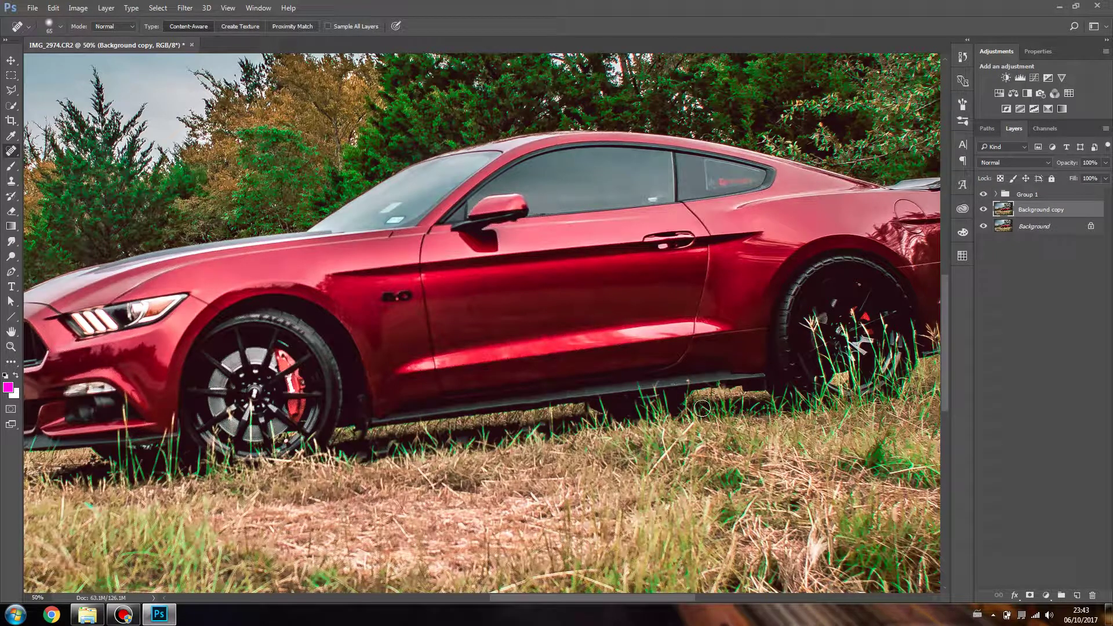
pyautogui.click(690, 384)
pyautogui.moveTo(656, 389)
pyautogui.mouseDown()
pyautogui.moveTo(641, 382)
pyautogui.moveTo(641, 410)
pyautogui.mouseUp()
# Heal away the grass blades overlapping the front bumper, its lower lip and the edge beside the front wheel.
pyautogui.hscroll(-4, 256, 439)
pyautogui.keyDown('alt'); pyautogui.rightClick(278, 412); pyautogui.keyUp('alt')
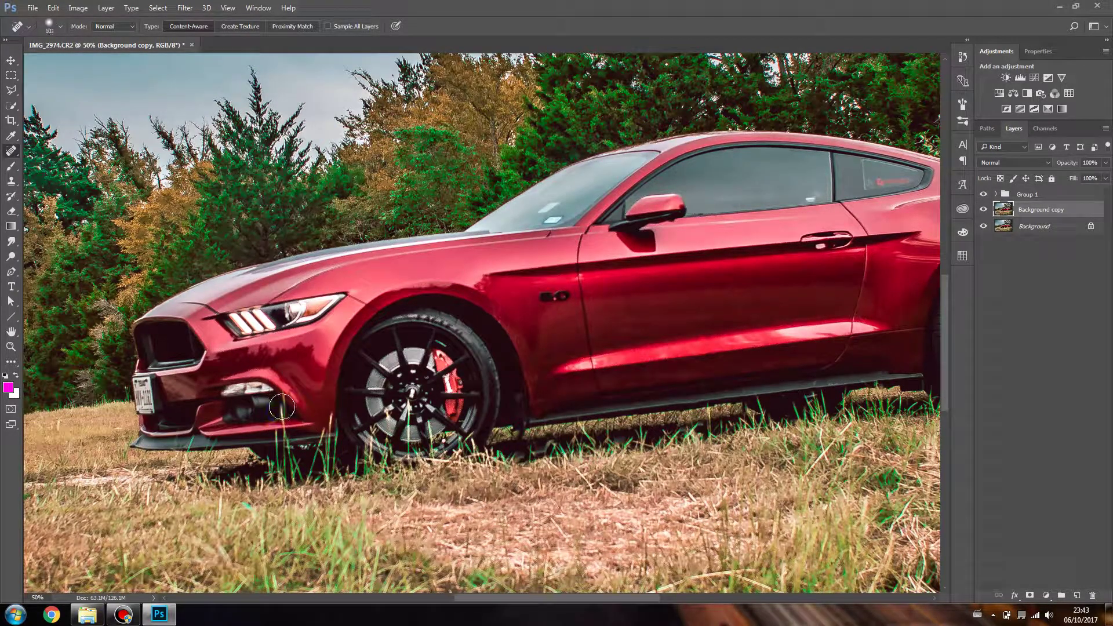
pyautogui.keyDown('alt'); pyautogui.rightClick(280, 401); pyautogui.keyUp('alt')
pyautogui.moveTo(280, 400); pyautogui.dragTo(281, 481)
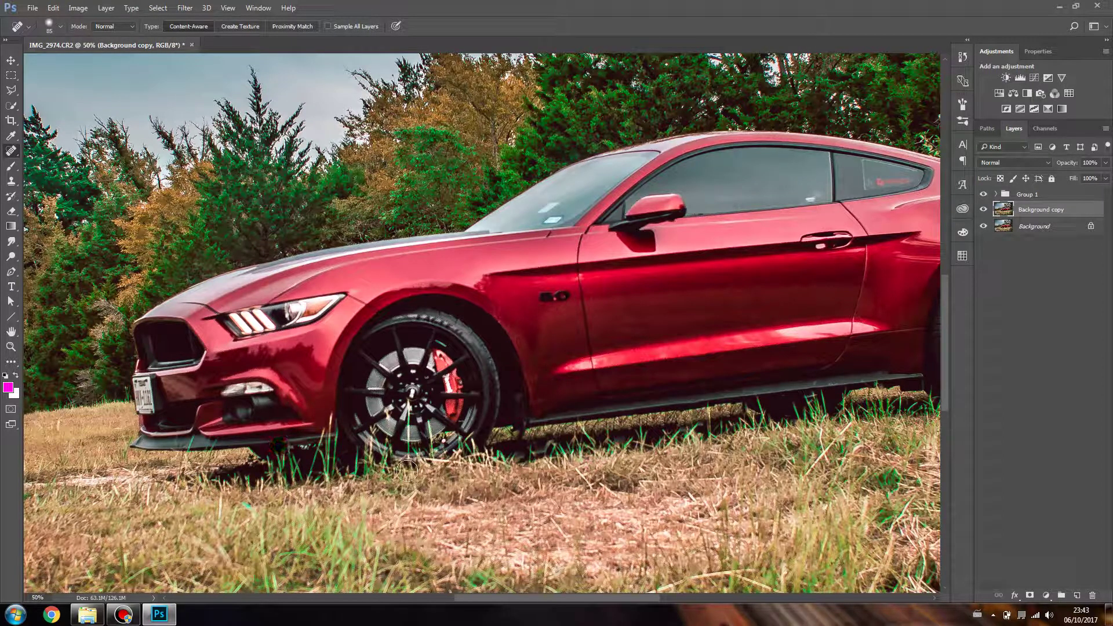
pyautogui.keyDown('alt'); pyautogui.rightClick(193, 444); pyautogui.keyUp('alt')
pyautogui.moveTo(188, 443); pyautogui.dragTo(174, 472)
pyautogui.moveTo(332, 415); pyautogui.dragTo(324, 456)
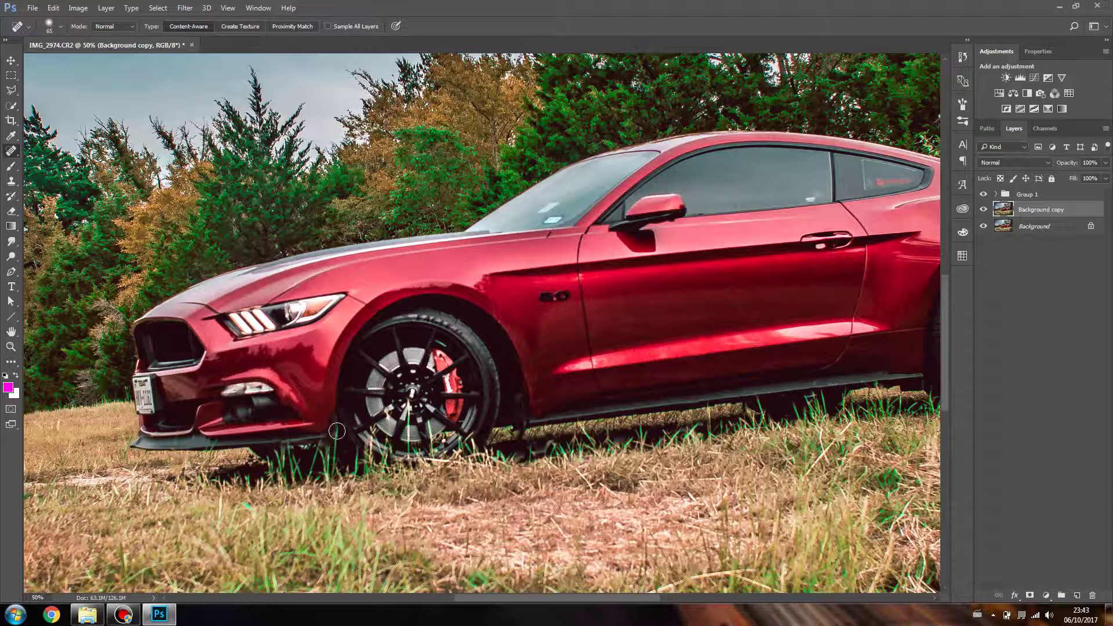
# Heal away the grass blades crossing the hub, lower spokes and brake disc of the front wheel.
pyautogui.hscroll(5, 681, 397)
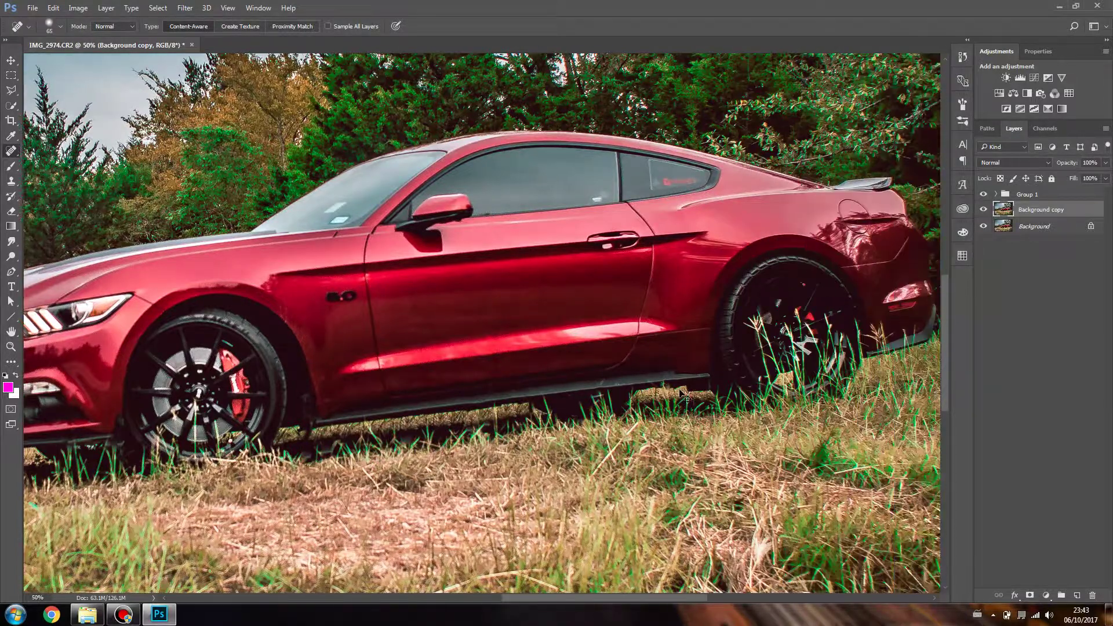
pyautogui.hscroll(2, 683, 397)
pyautogui.hscroll(1, 679, 386)
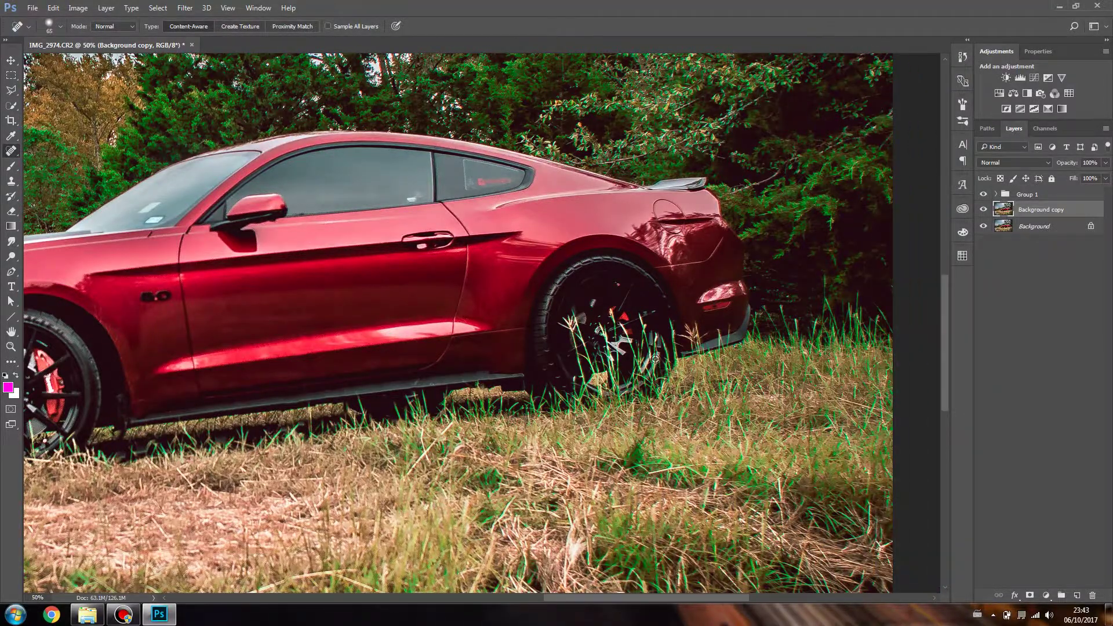
pyautogui.scroll(-6, 655, 358)
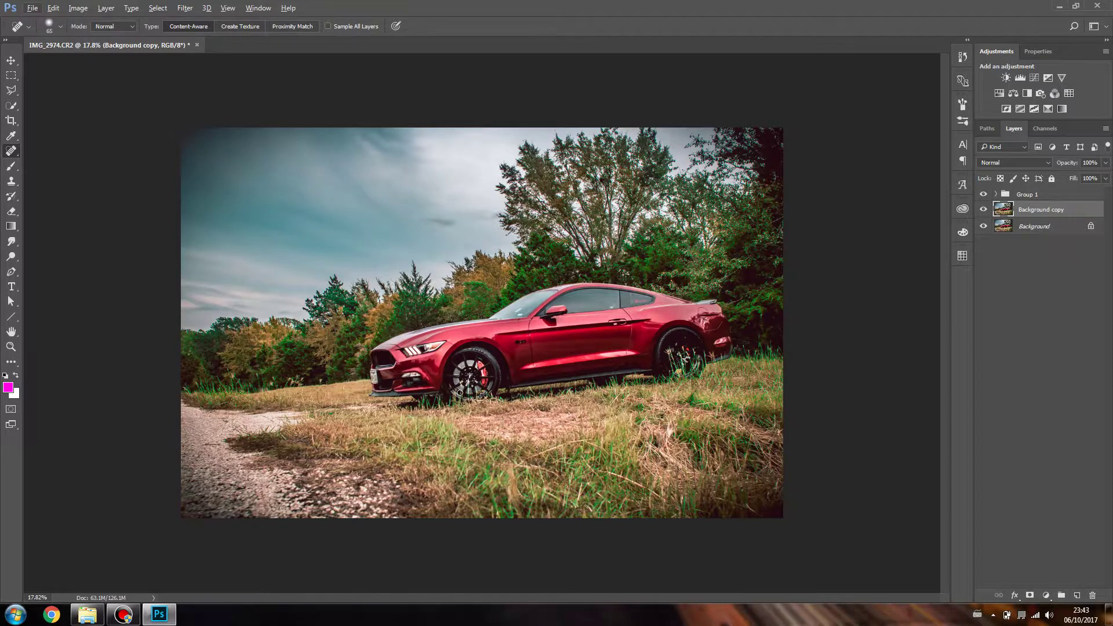
pyautogui.scroll(9, 473, 389)
pyautogui.moveTo(441, 411); pyautogui.dragTo(426, 539)
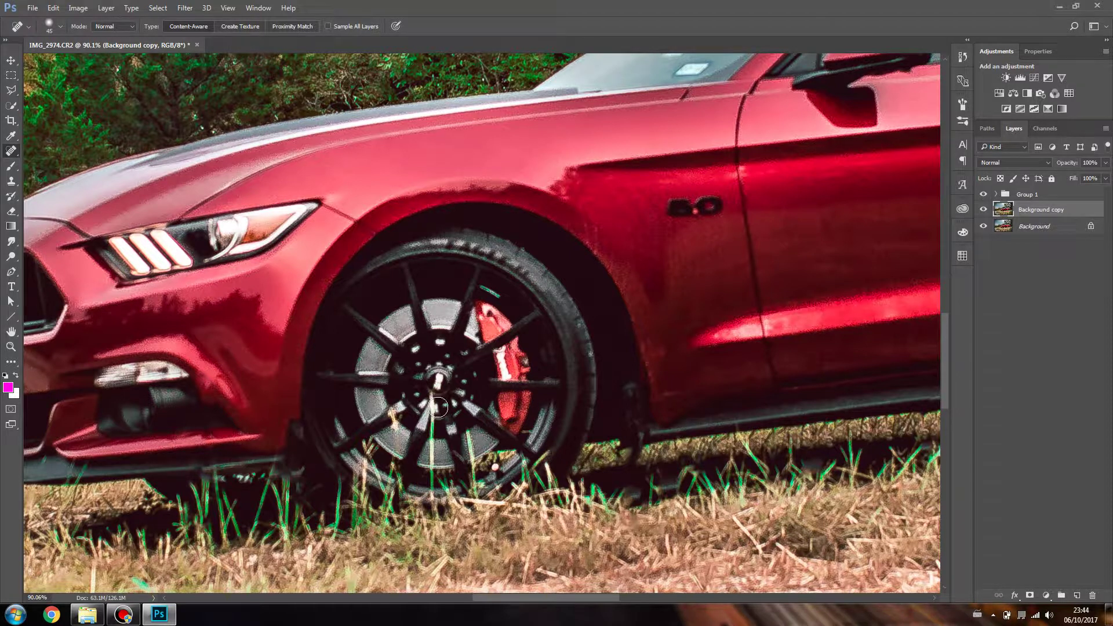
pyautogui.moveTo(432, 388); pyautogui.dragTo(431, 509)
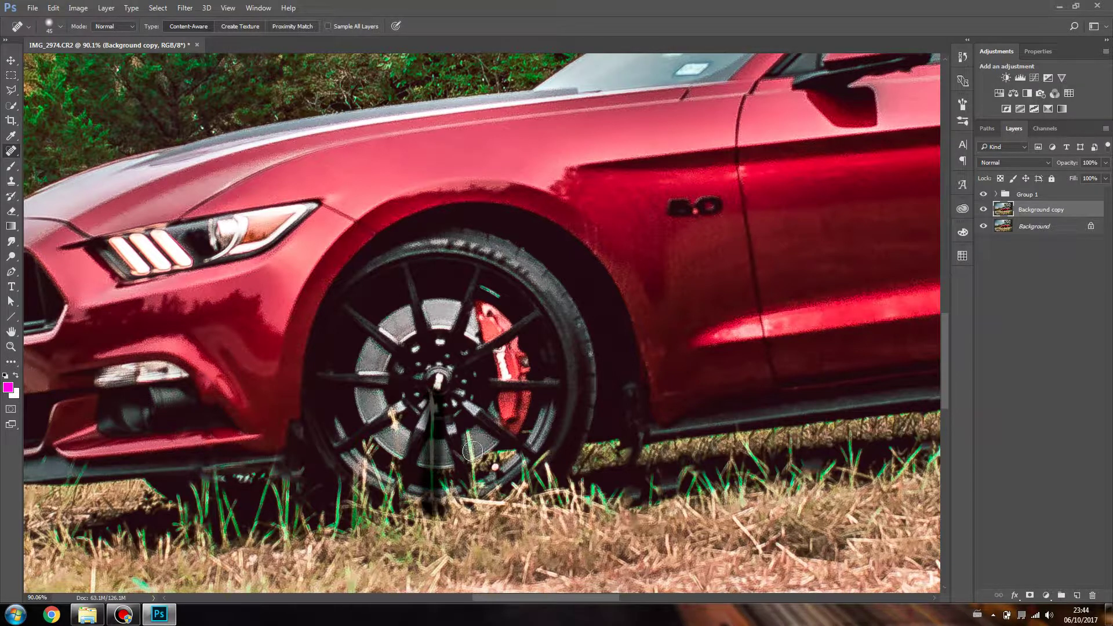
pyautogui.moveTo(427, 462); pyautogui.dragTo(427, 491)
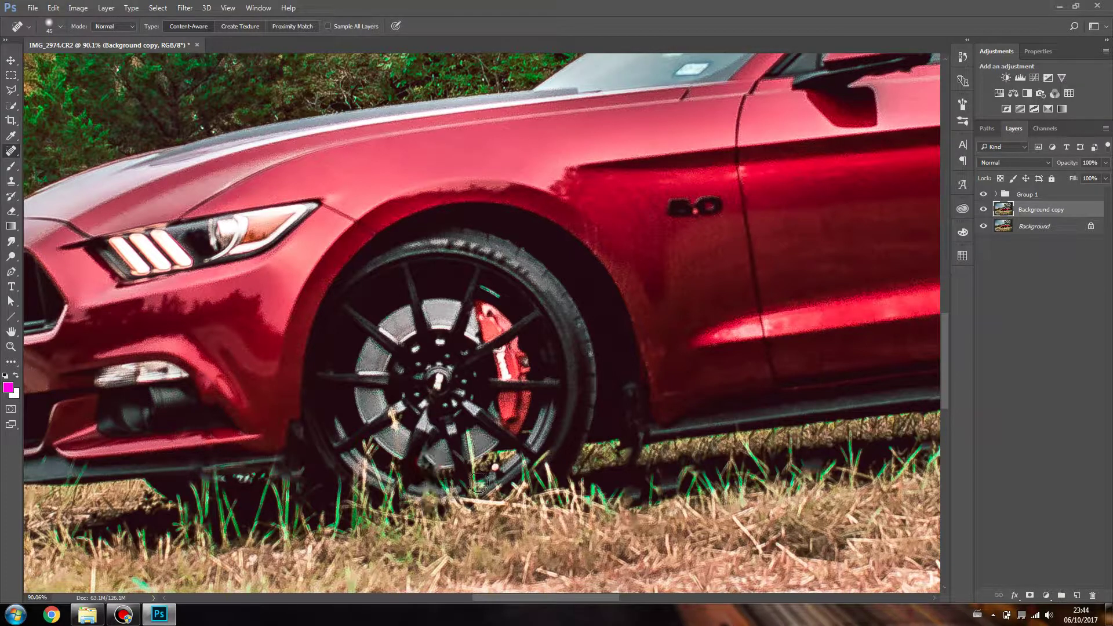
# Hide and reshow the Background copy layer to compare the healed car with the original photo.
pyautogui.scroll(-5, 491, 440)
pyautogui.scroll(-2, 490, 440)
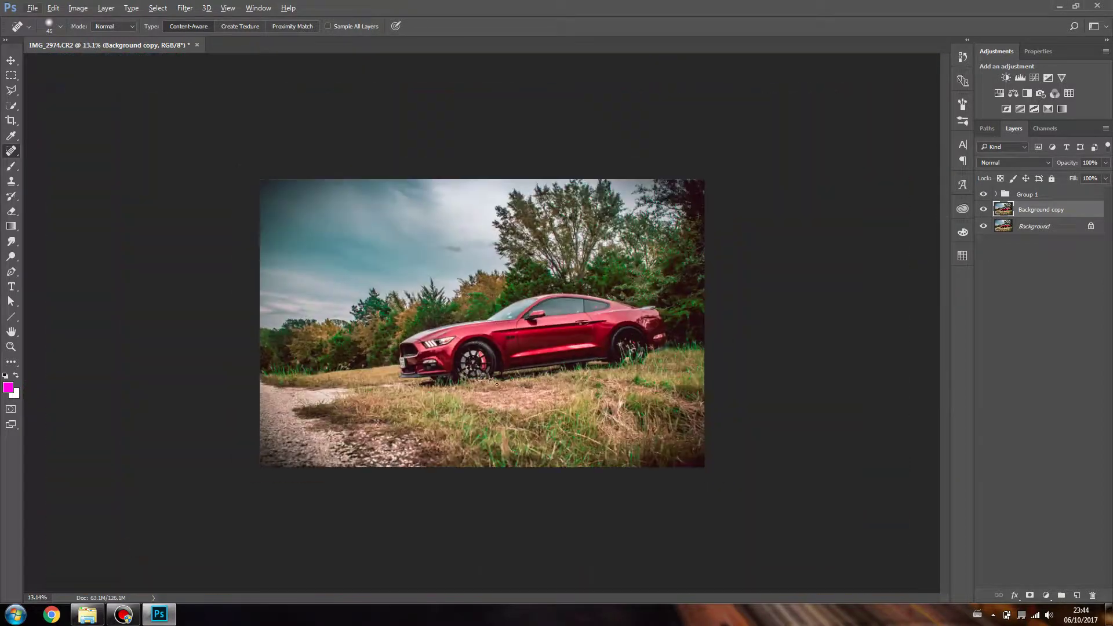
pyautogui.press('z')
pyautogui.click(487, 342)
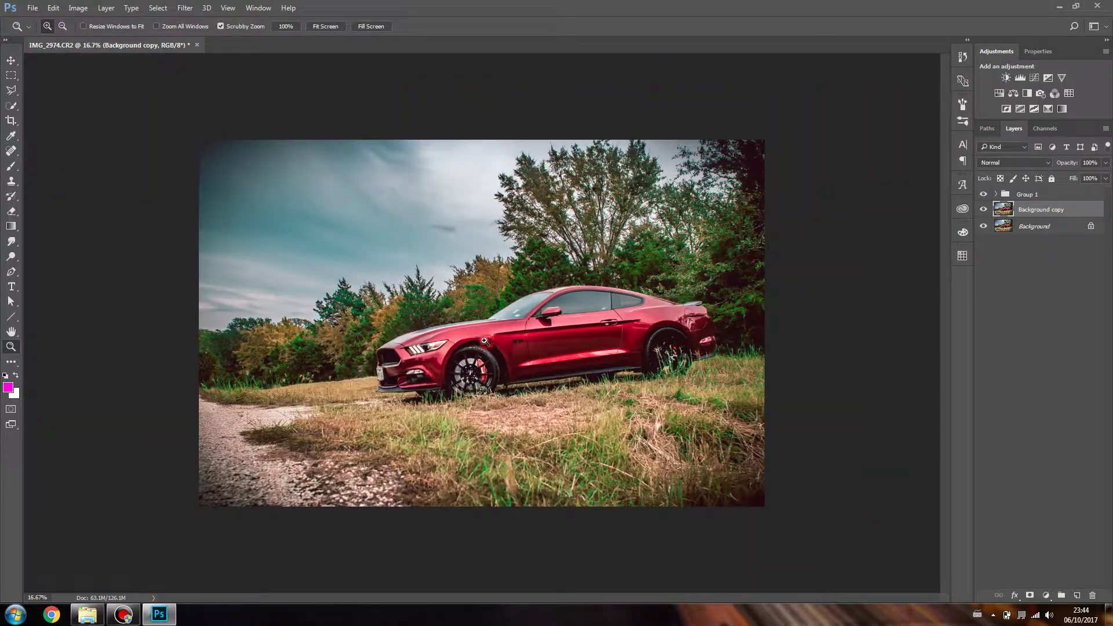
pyautogui.click(486, 342)
pyautogui.click(486, 342)
pyautogui.scroll(-1, 528, 435)
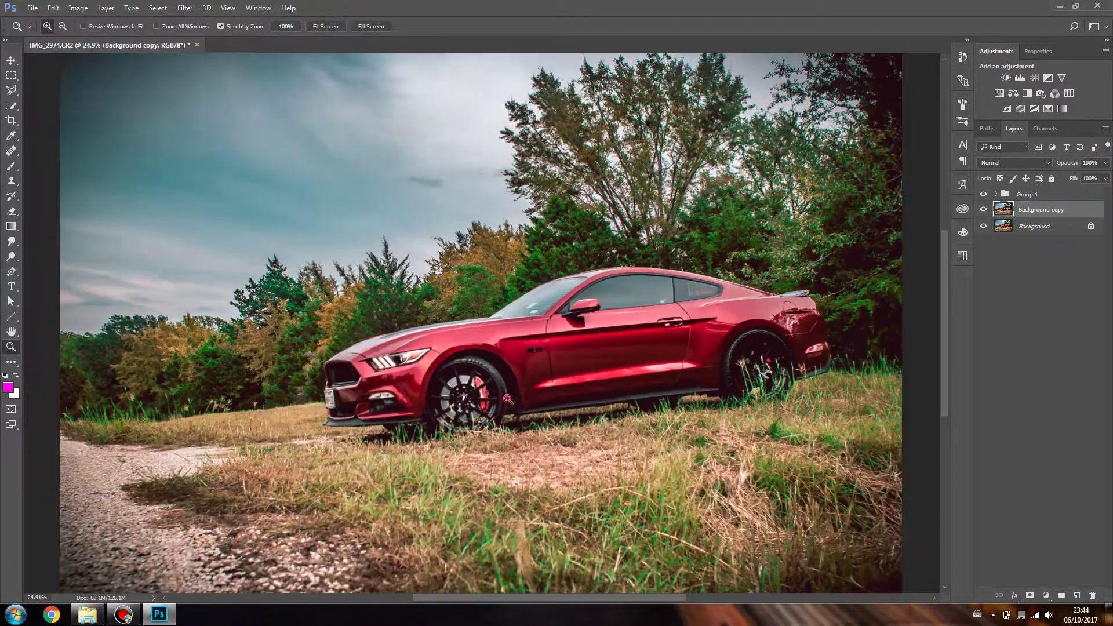
pyautogui.click(984, 209)
pyautogui.click(984, 209)
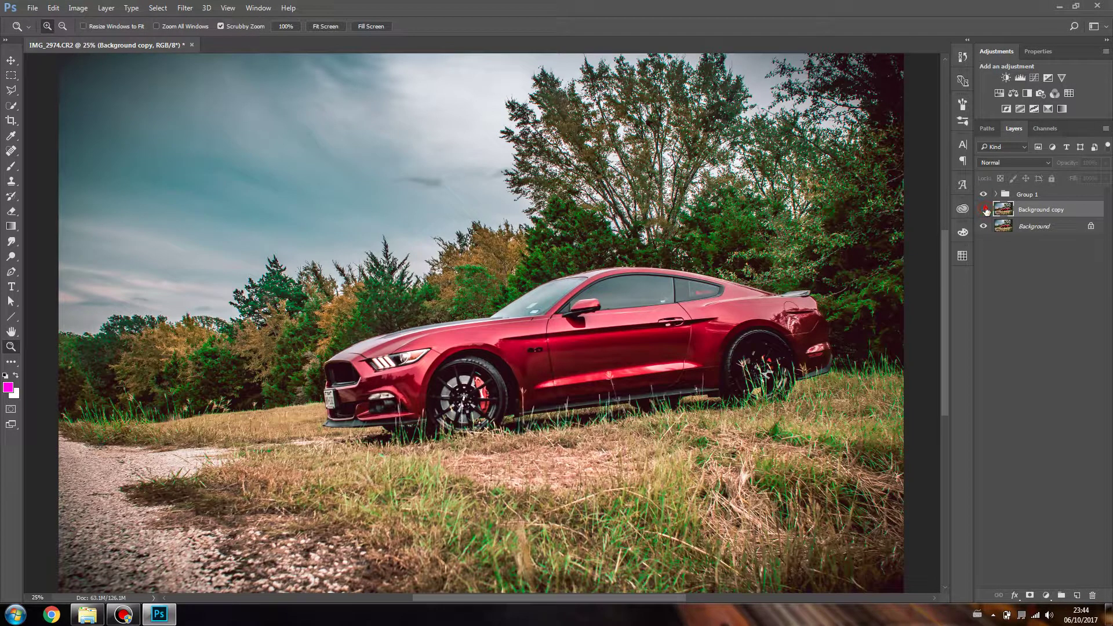
# Start an Export As of the photo in PNG format at 100% scale, check its preview and proceed to saving.
pyautogui.click(32, 7)
pyautogui.moveTo(102, 175)
pyautogui.click(196, 183)
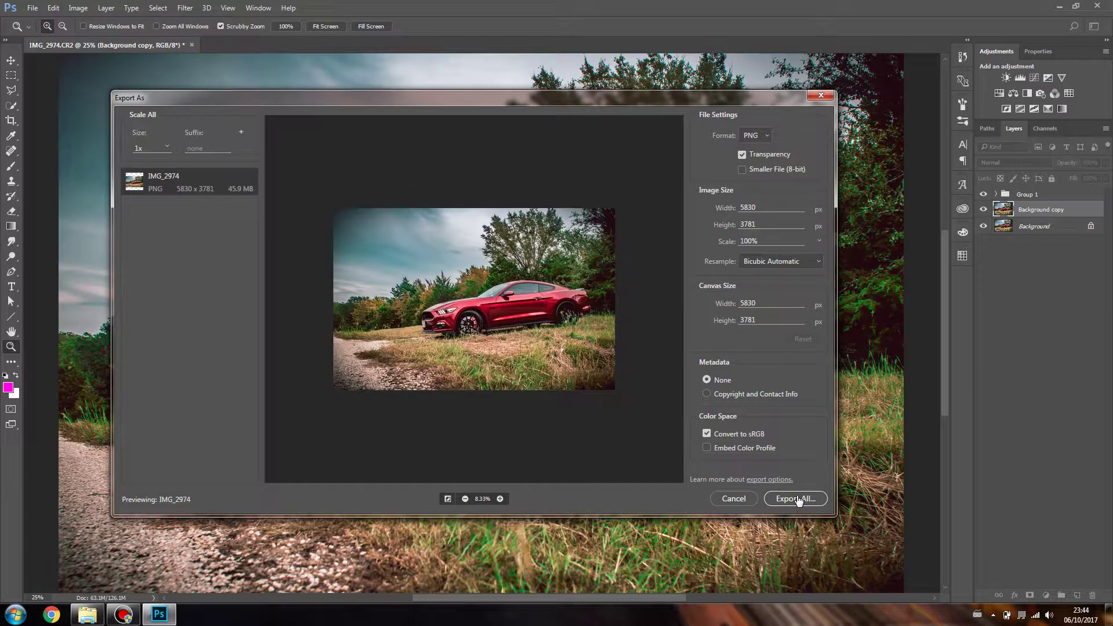
pyautogui.click(500, 498)
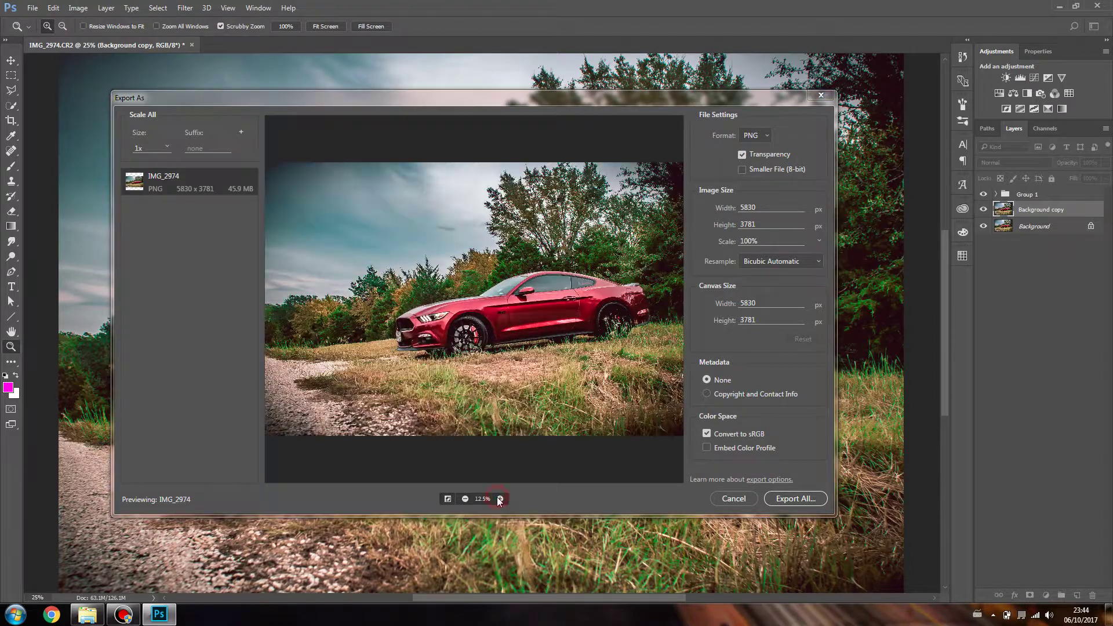
pyautogui.click(464, 498)
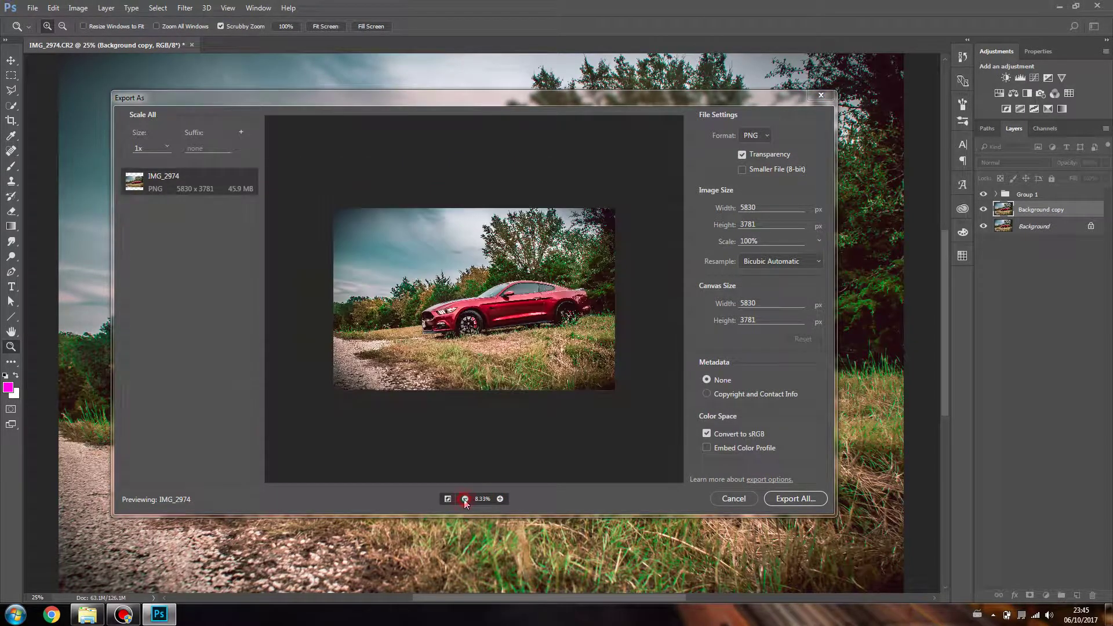
pyautogui.click(794, 497)
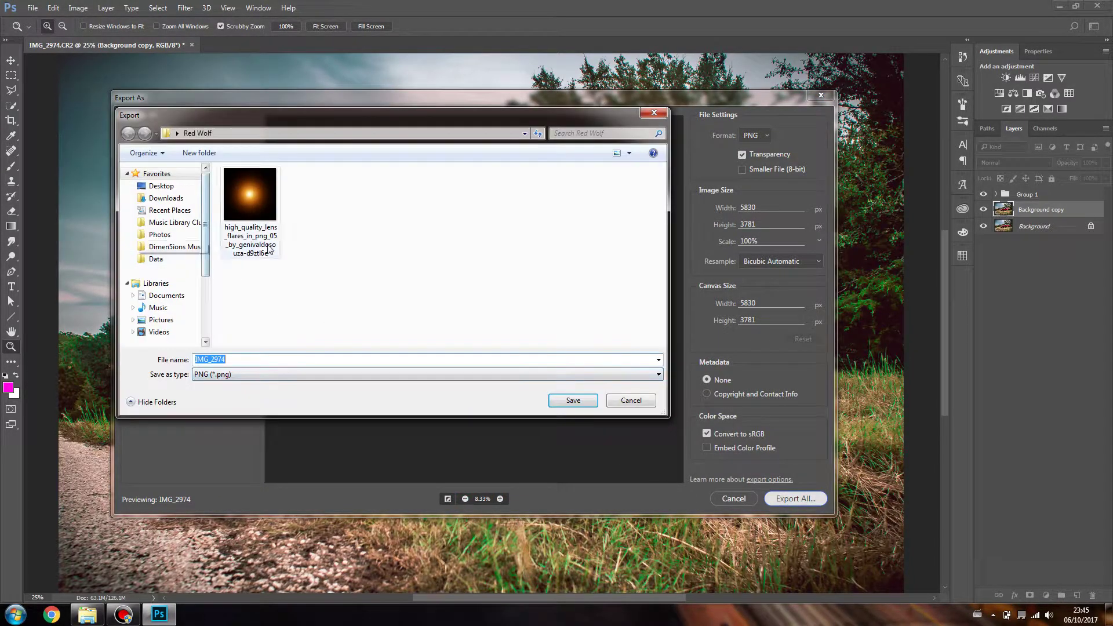
# Create a folder named Edited inside Red Wolf and save the exported PNG in it as IMG_2974.
pyautogui.rightClick(324, 275)
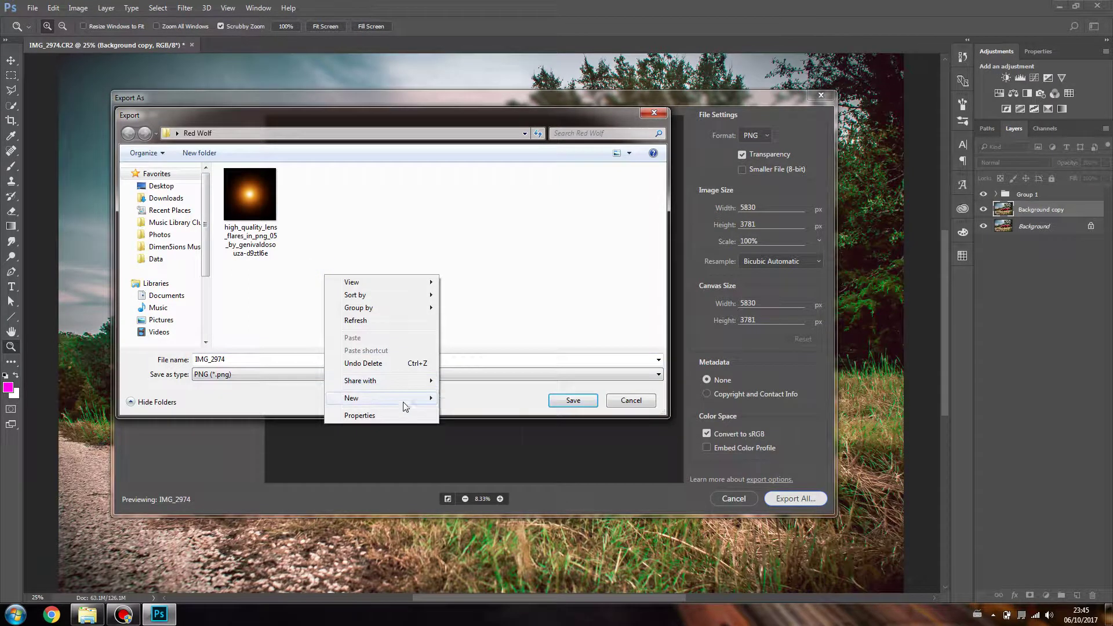
pyautogui.moveTo(400, 399)
pyautogui.click(451, 399)
pyautogui.write('Edited')
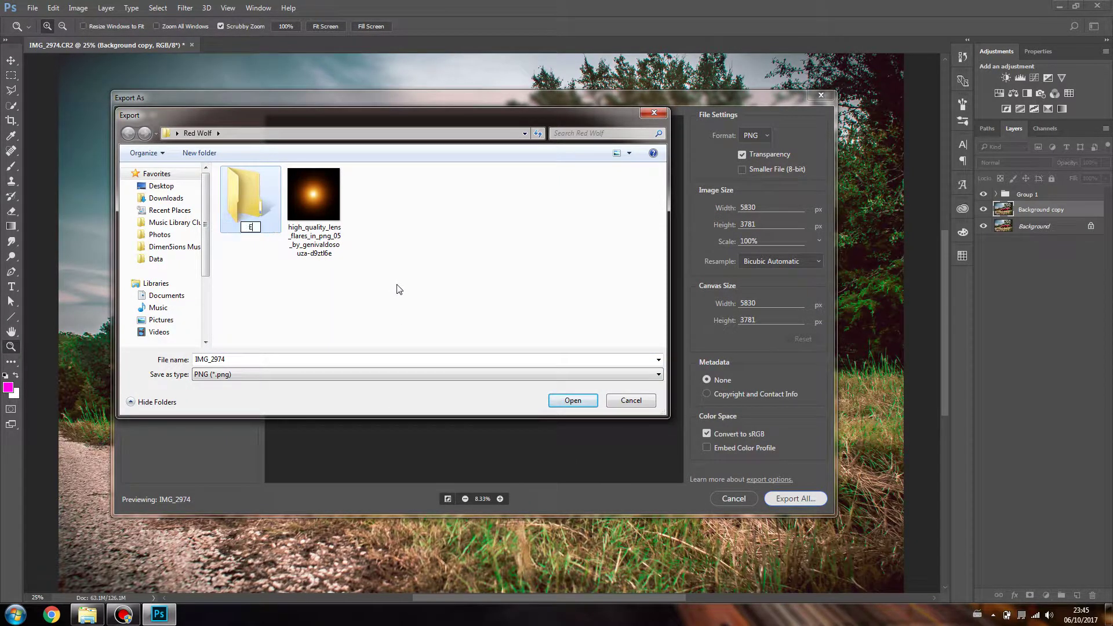
pyautogui.press('Return')
pyautogui.press('Return')
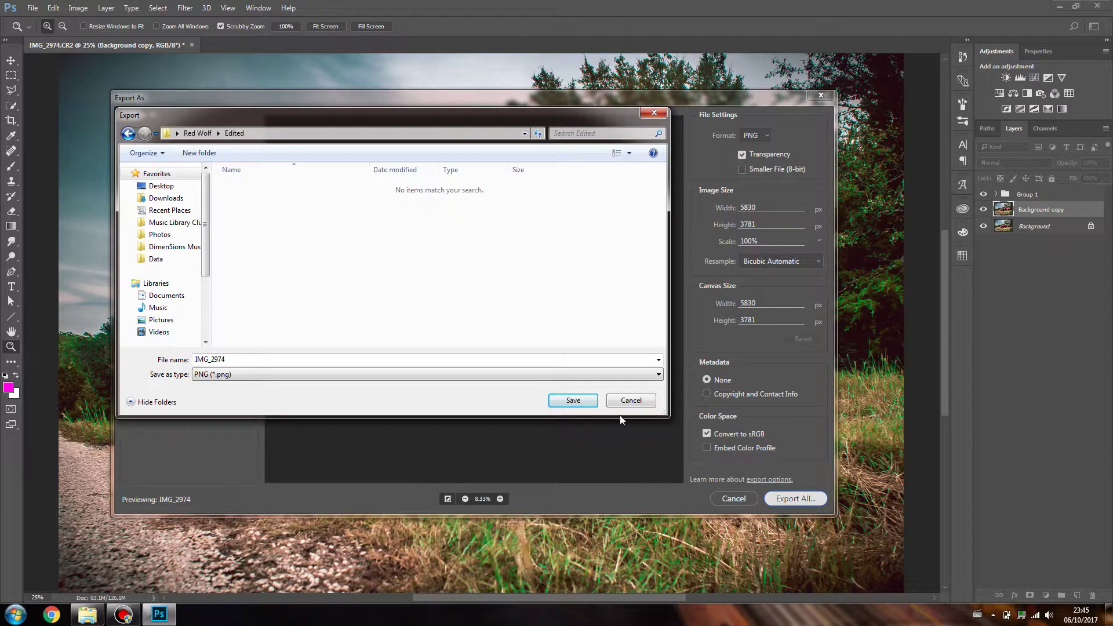
pyautogui.click(571, 401)
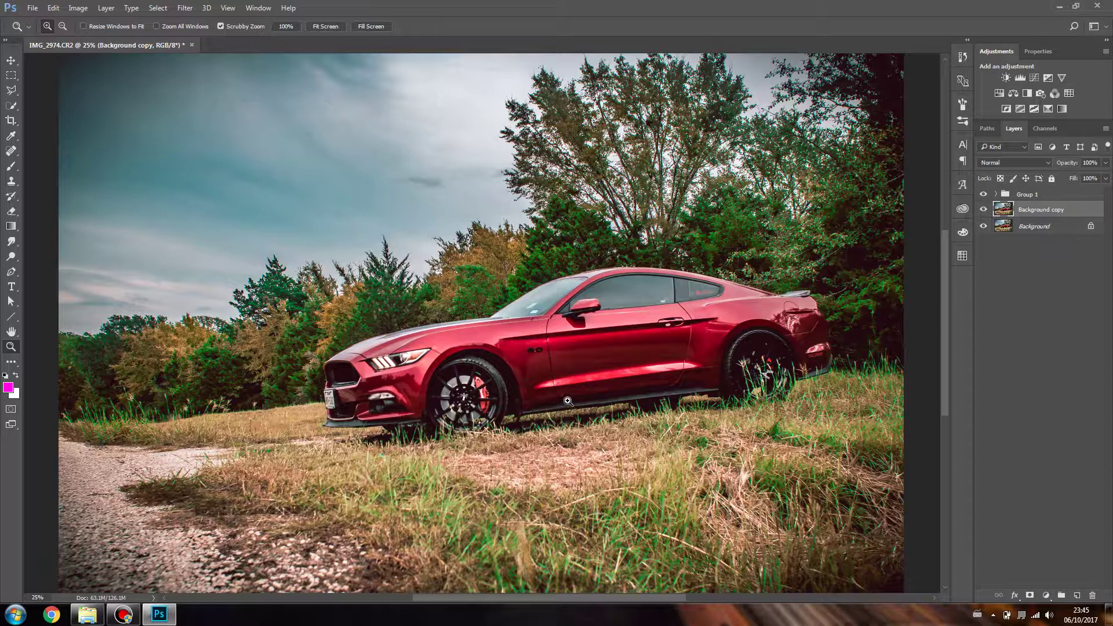
pyautogui.click(564, 281)
pyautogui.scroll(-4, 564, 282)
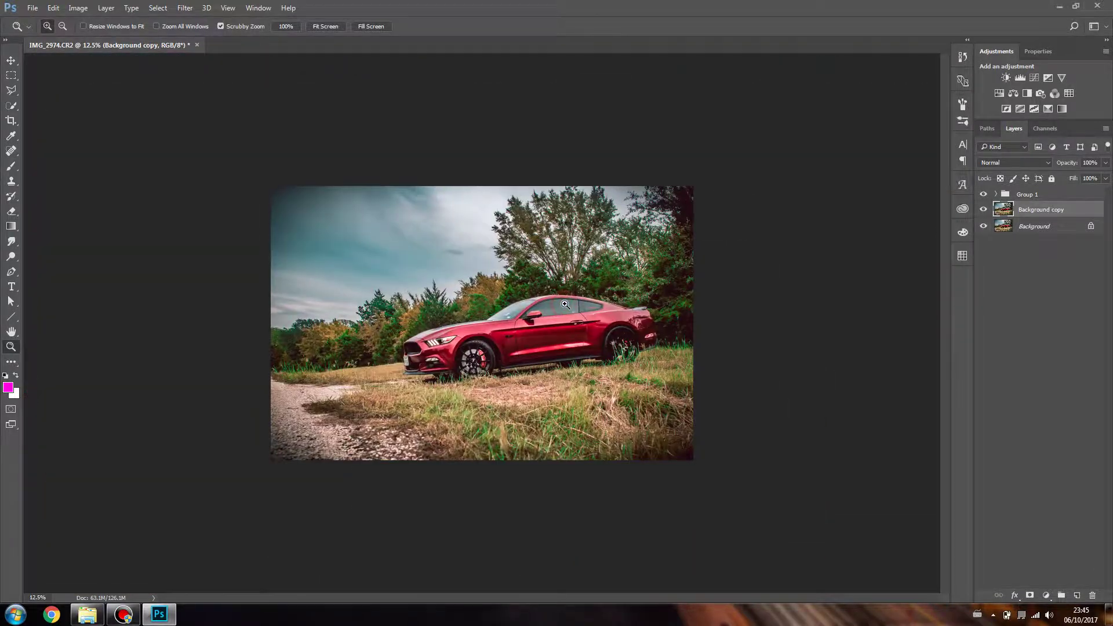